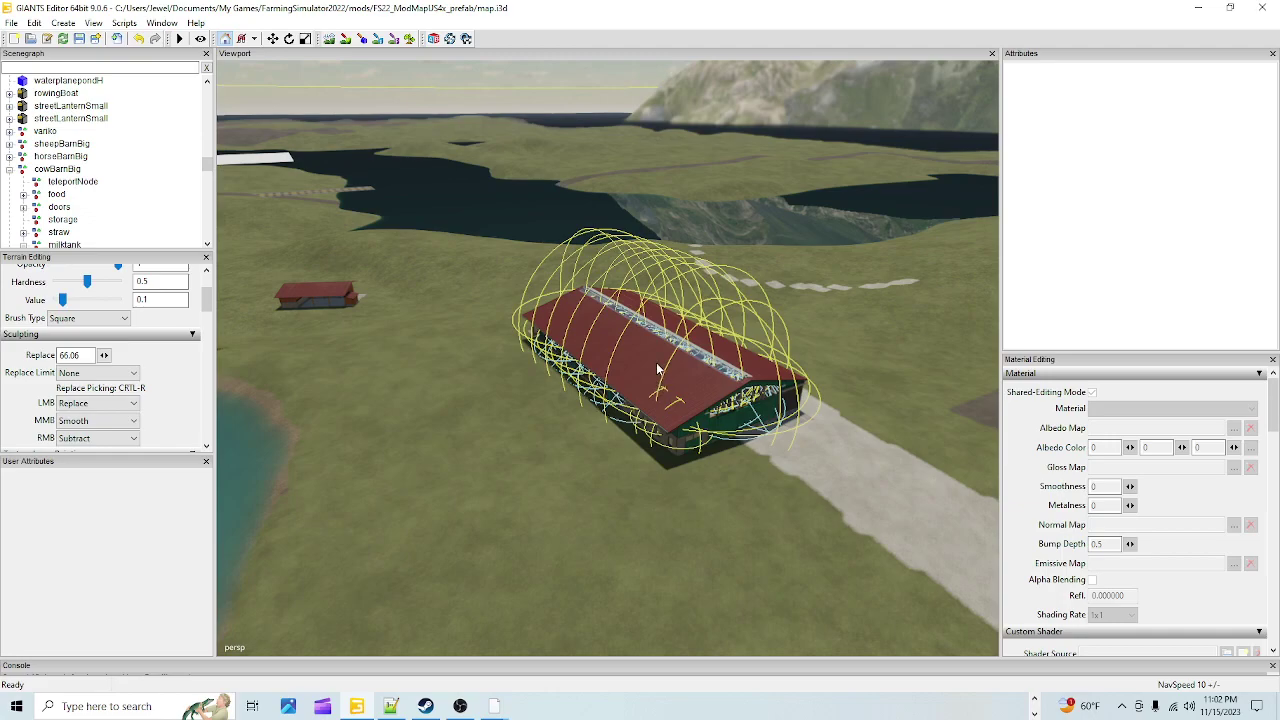
Select the whole cowBarnBig group in the scene hierarchy, starting from its roof object in the scene
click(657, 371)
scroll(60, 218, up, 10)
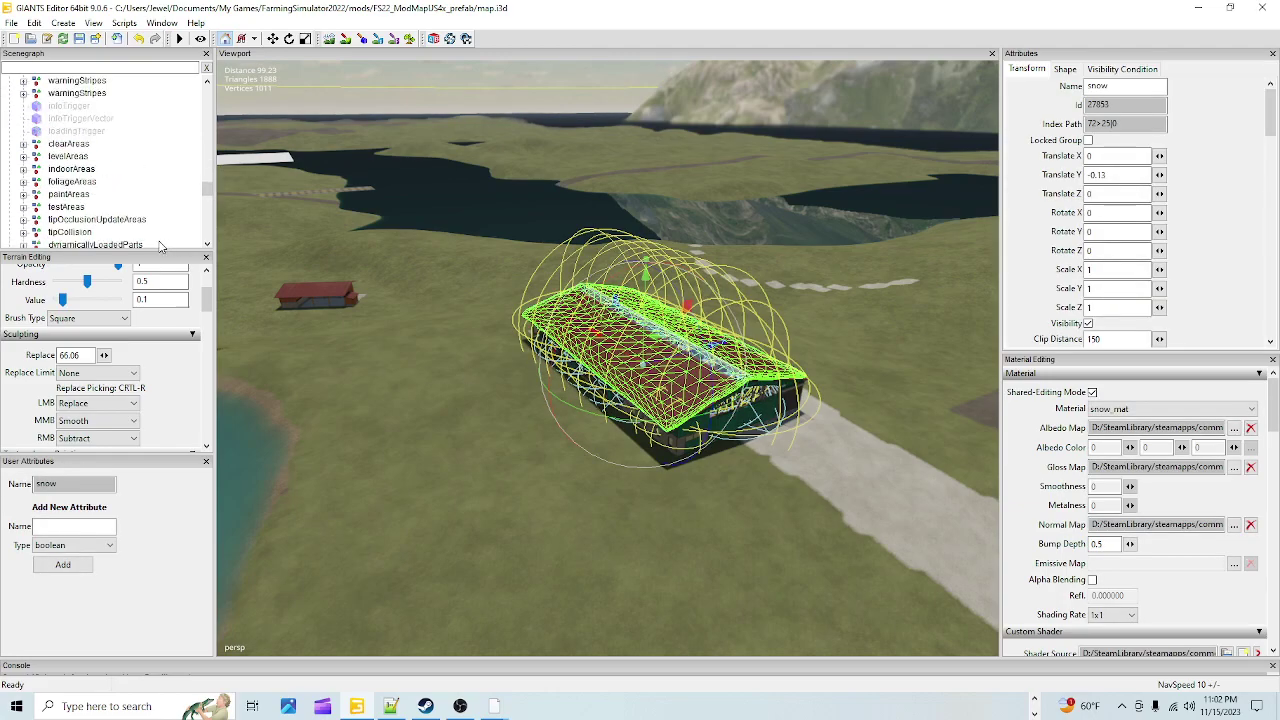
scroll(75, 146, up, 2)
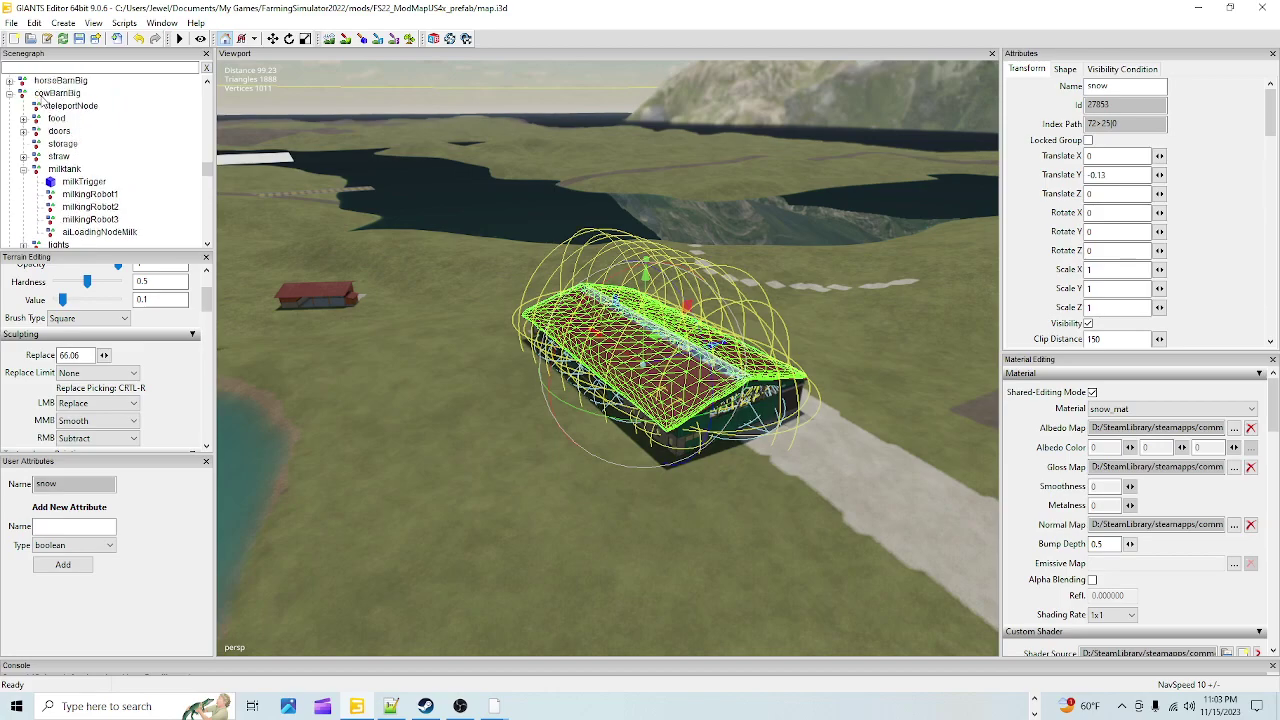
click(60, 94)
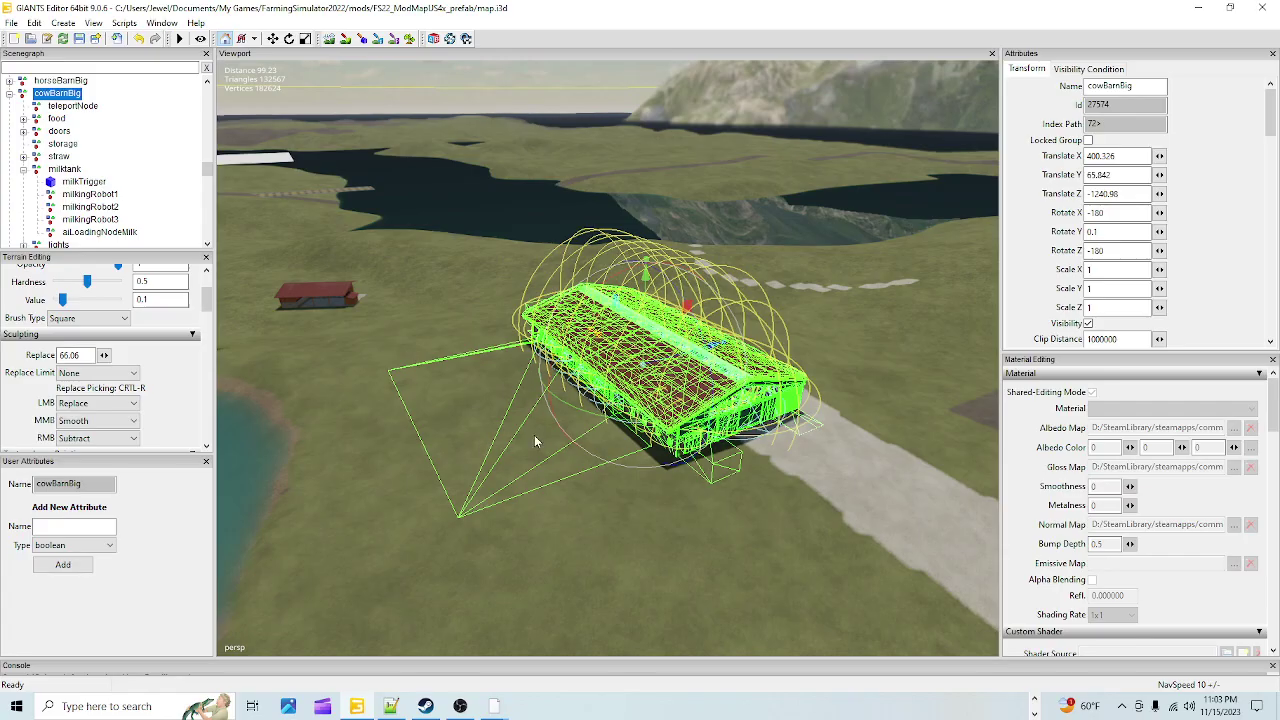
Examine the large cow barn and the open ground around it from several angles
right_drag(532, 478, 480, 332)
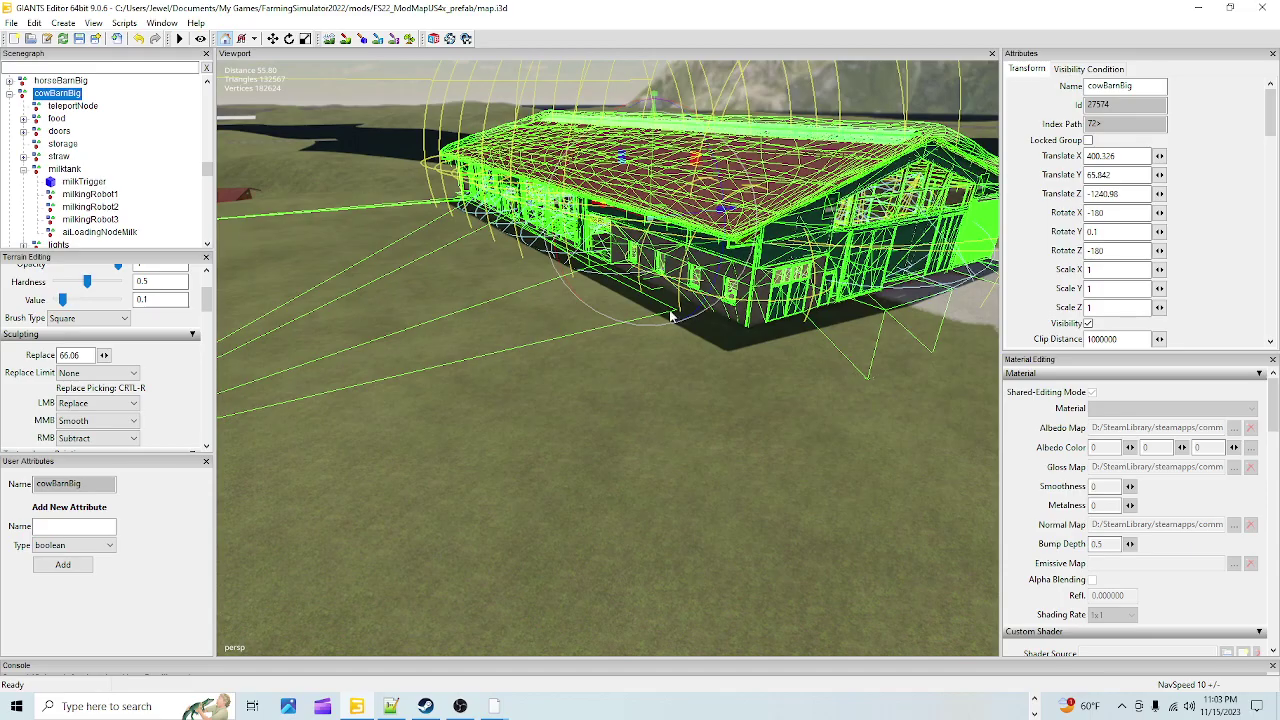
right_drag(522, 346, 322, 328)
right_drag(518, 458, 709, 458)
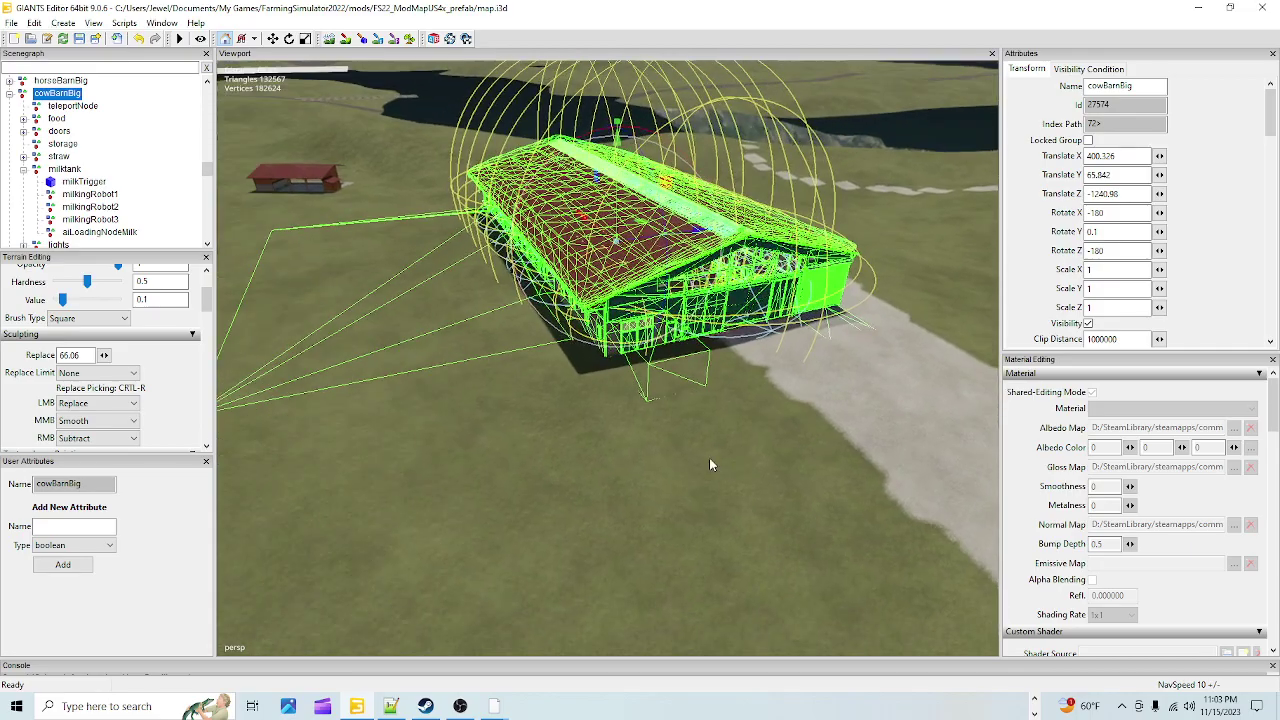
right_drag(611, 423, 617, 361)
key(f)
scroll(683, 369, down, 5)
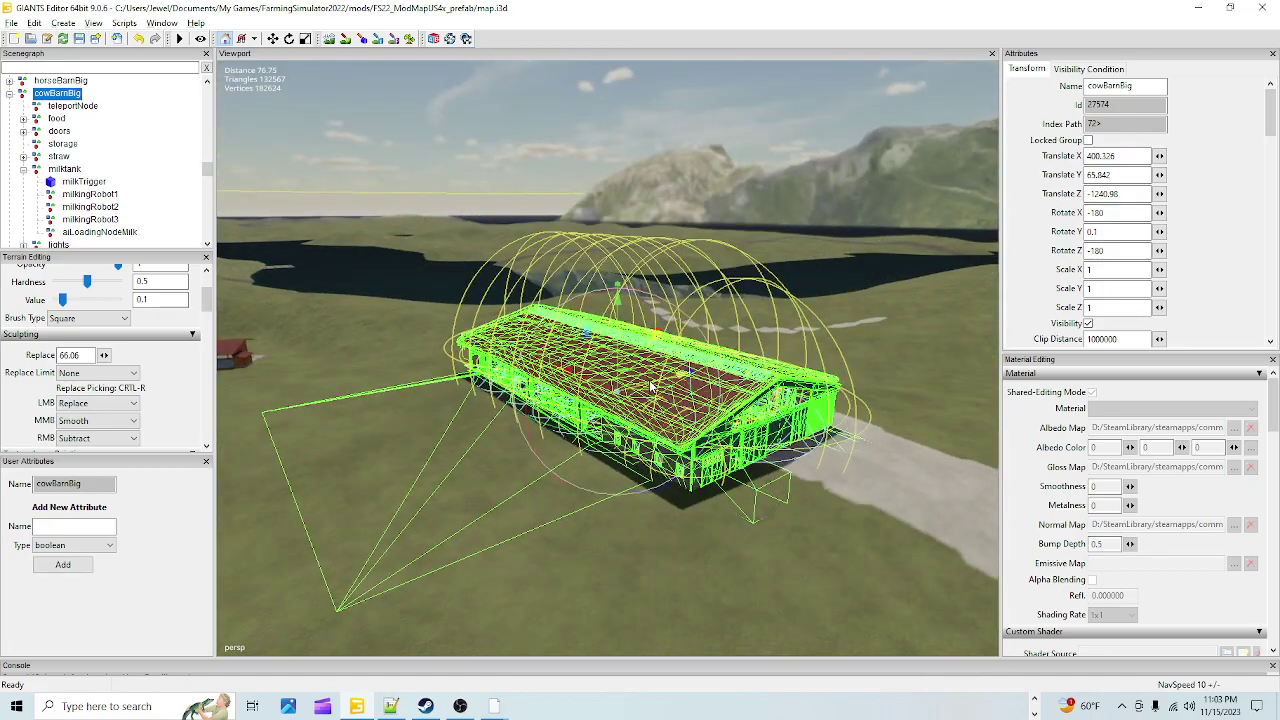
right_drag(683, 369, 1198, 449)
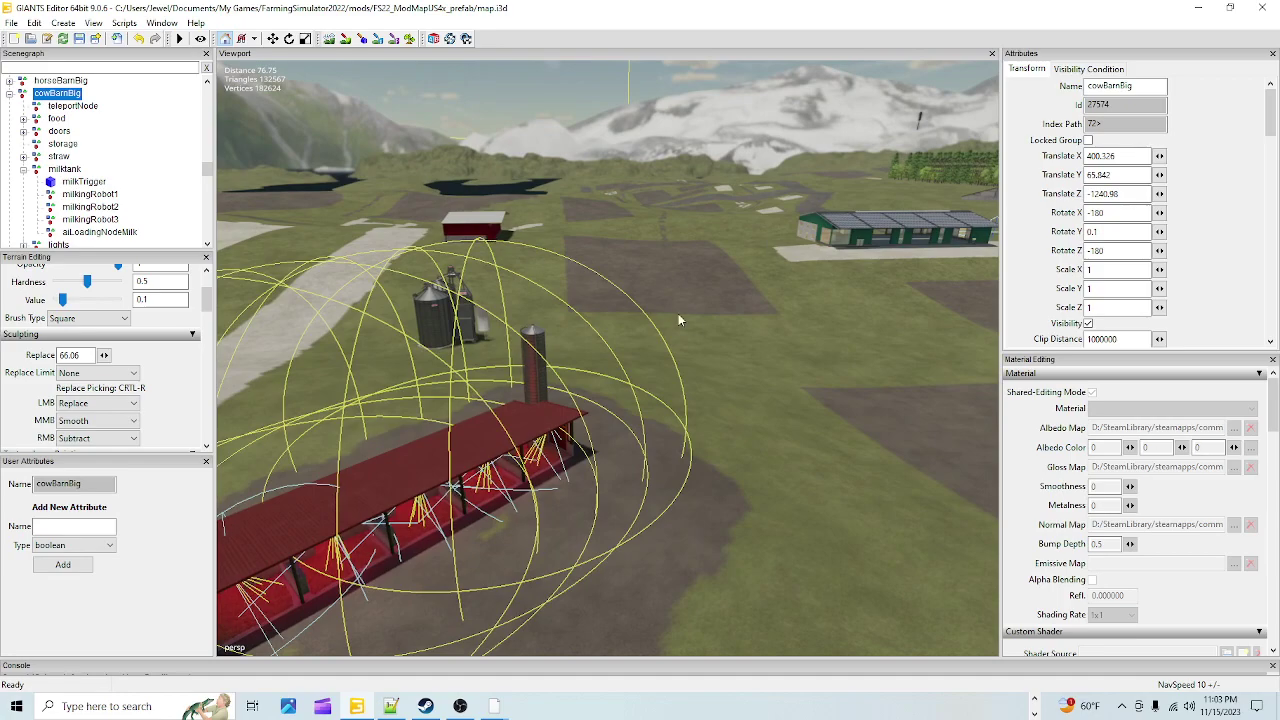
right_drag(678, 333, 473, 248)
right_drag(588, 404, 827, 393)
right_drag(590, 291, 711, 164)
right_drag(799, 182, 759, 364)
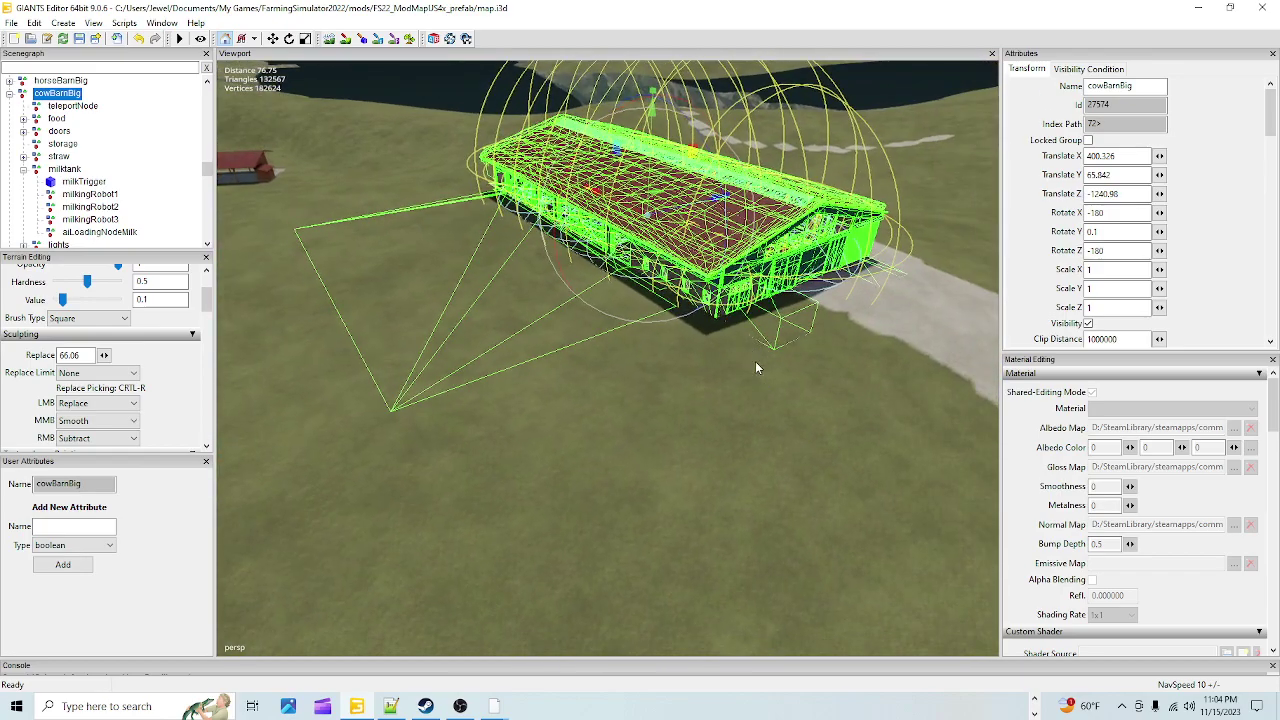
right_drag(687, 409, 713, 362)
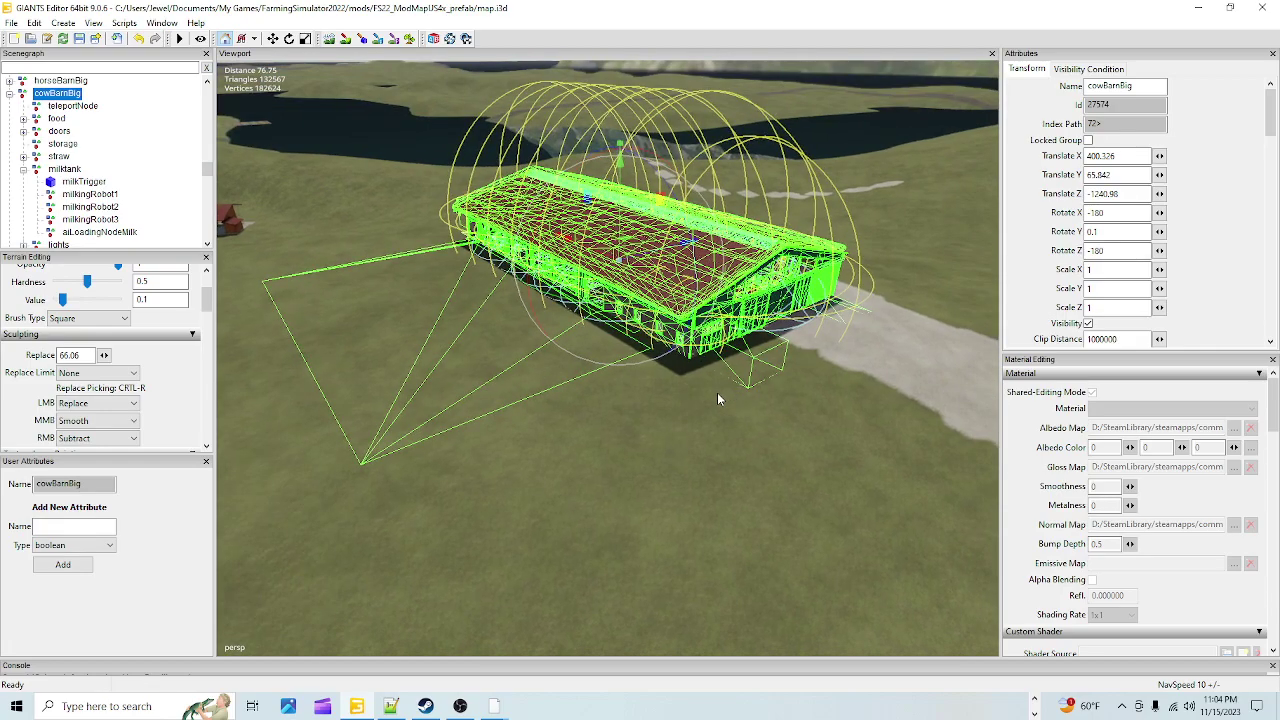
right_drag(615, 467, 703, 426)
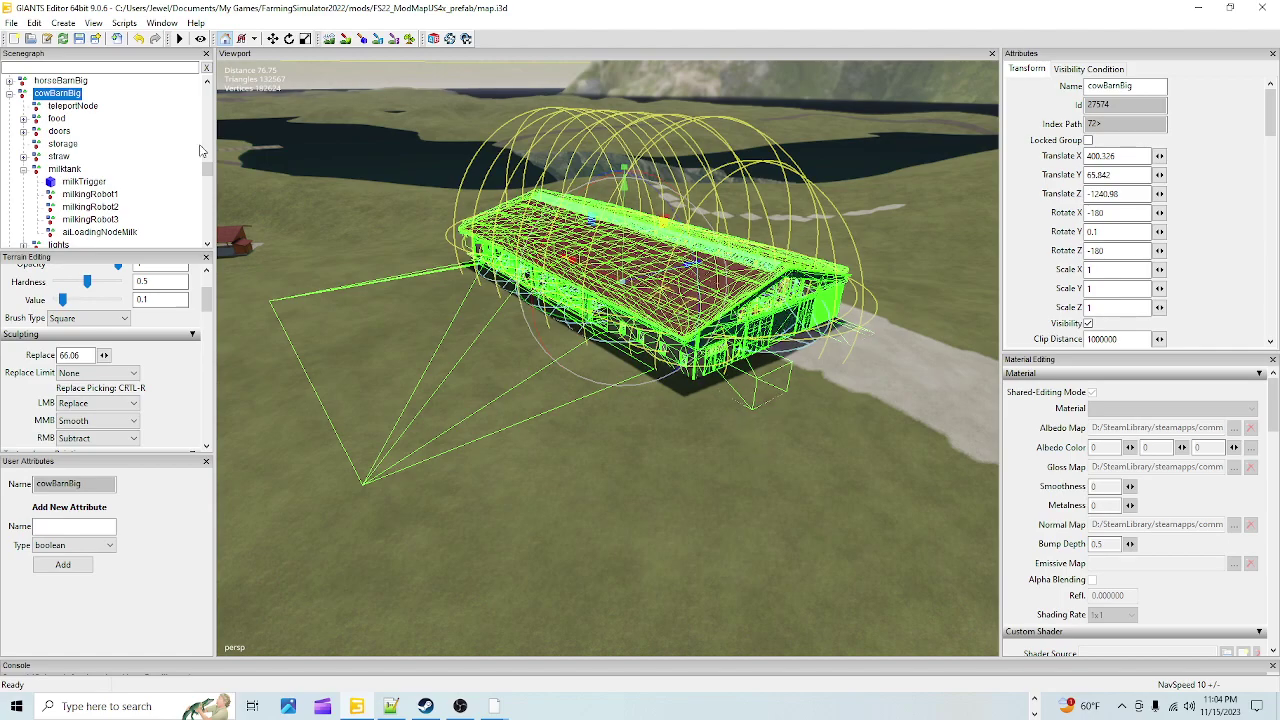
Start importing a 3D file into the map and bring the computer's drives into view
click(11, 22)
click(105, 172)
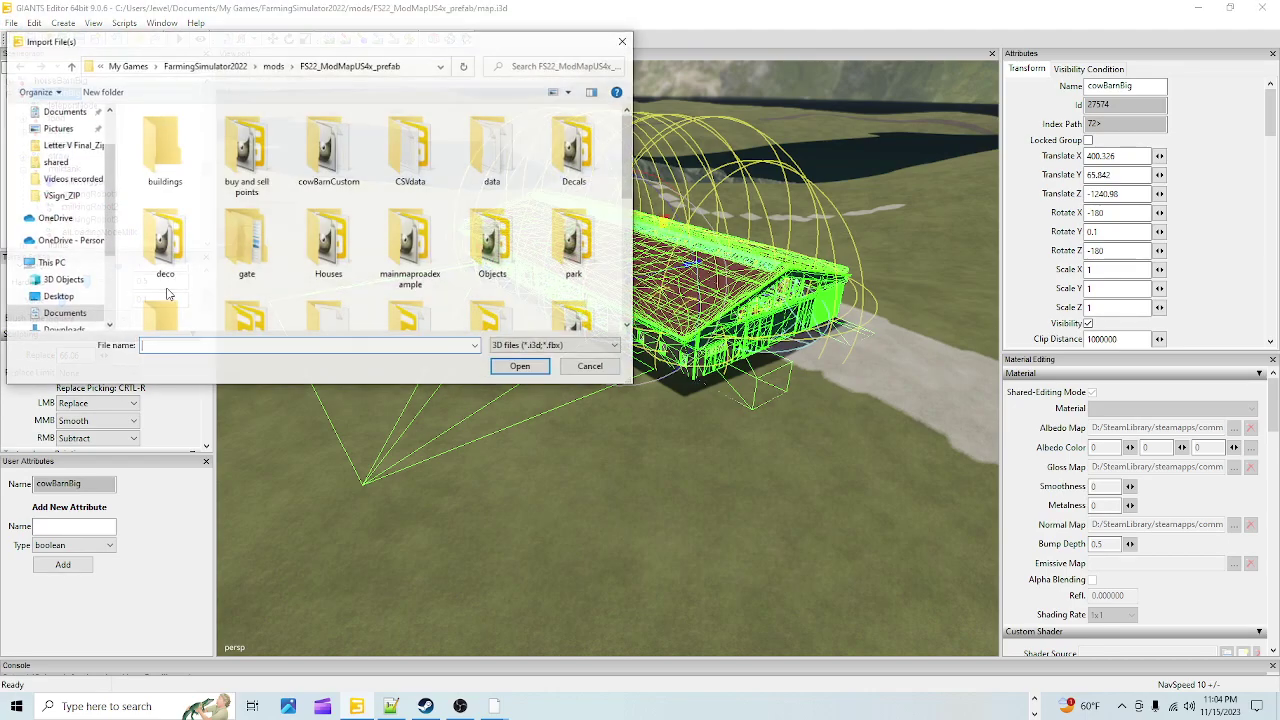
scroll(70, 300, down, 2)
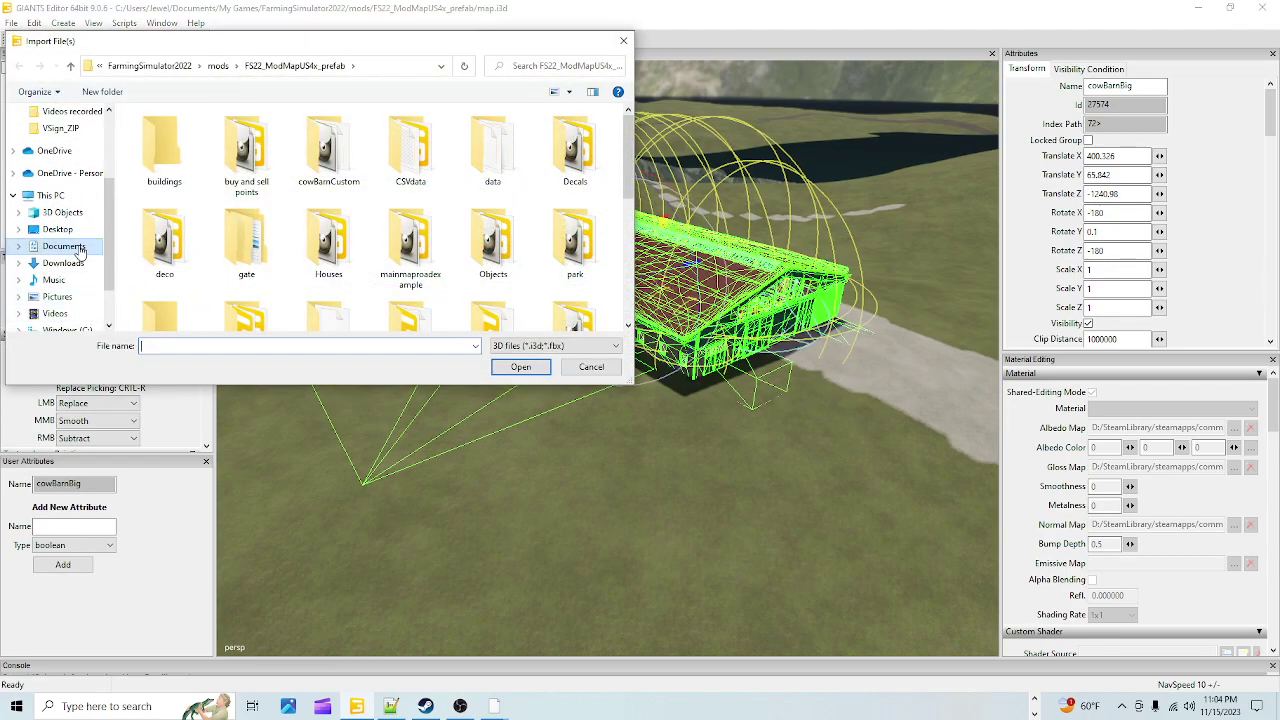
scroll(80, 252, down, 1)
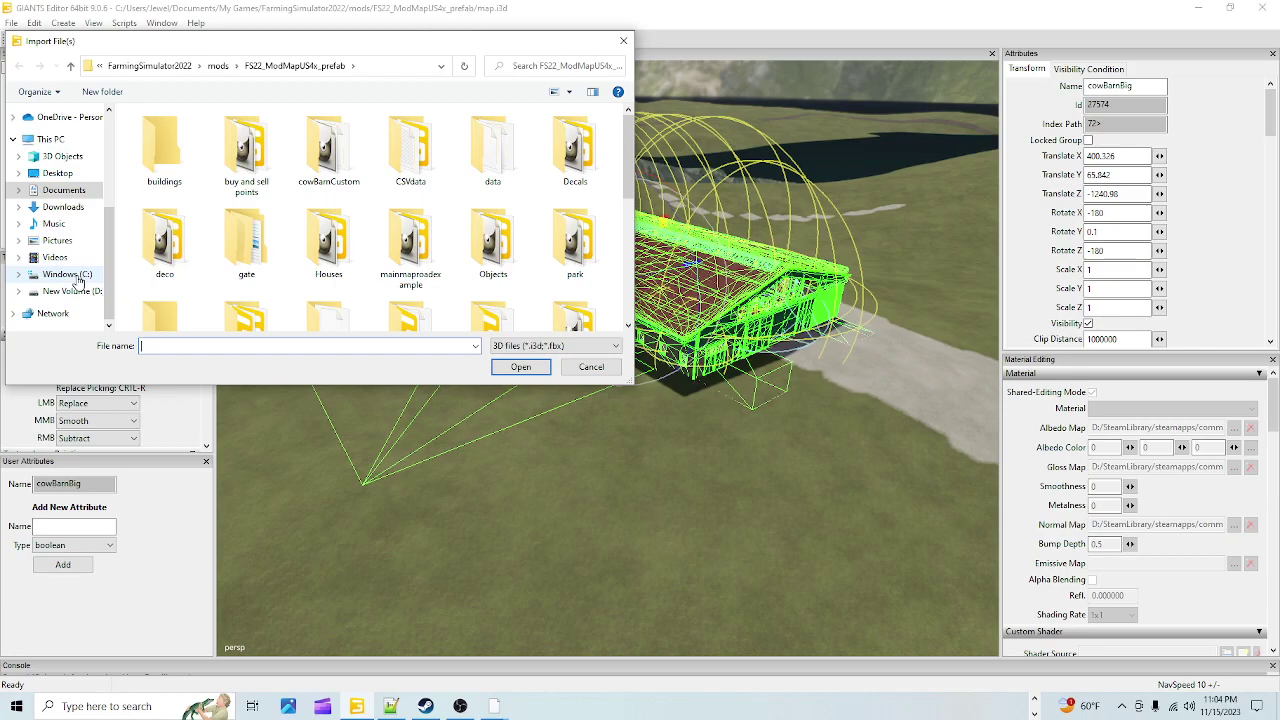
click(77, 279)
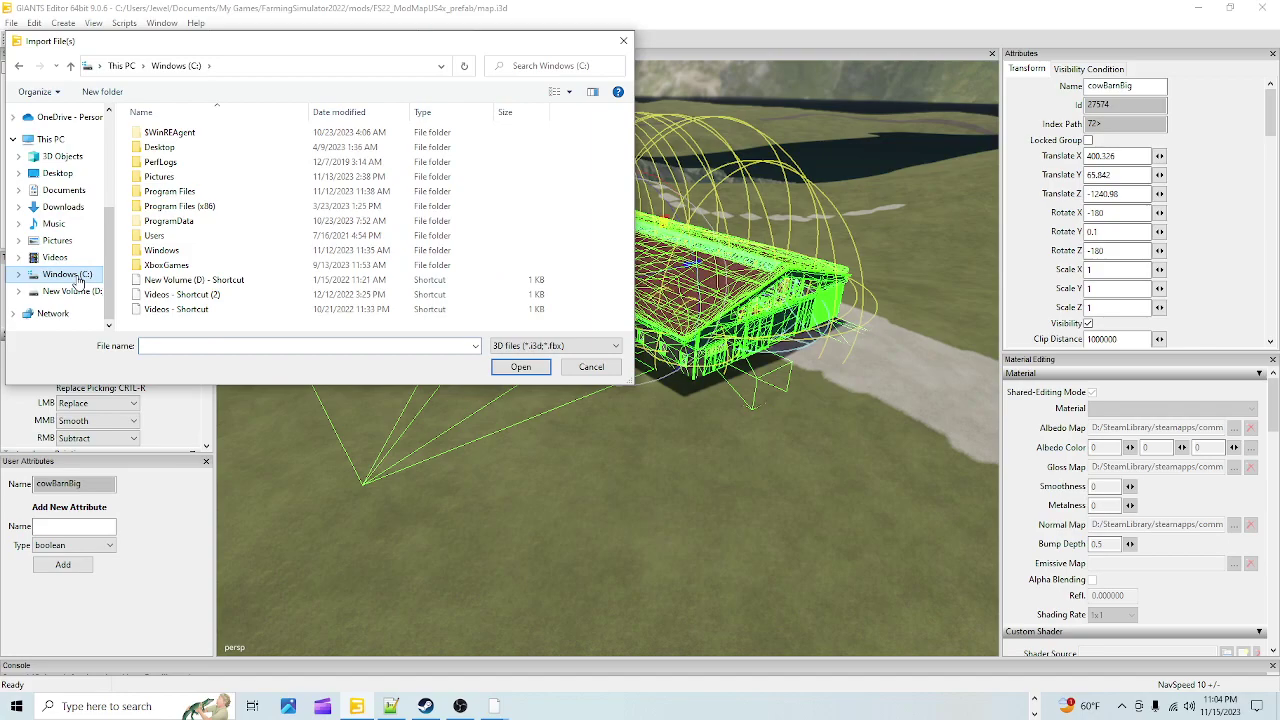
double_click(221, 210)
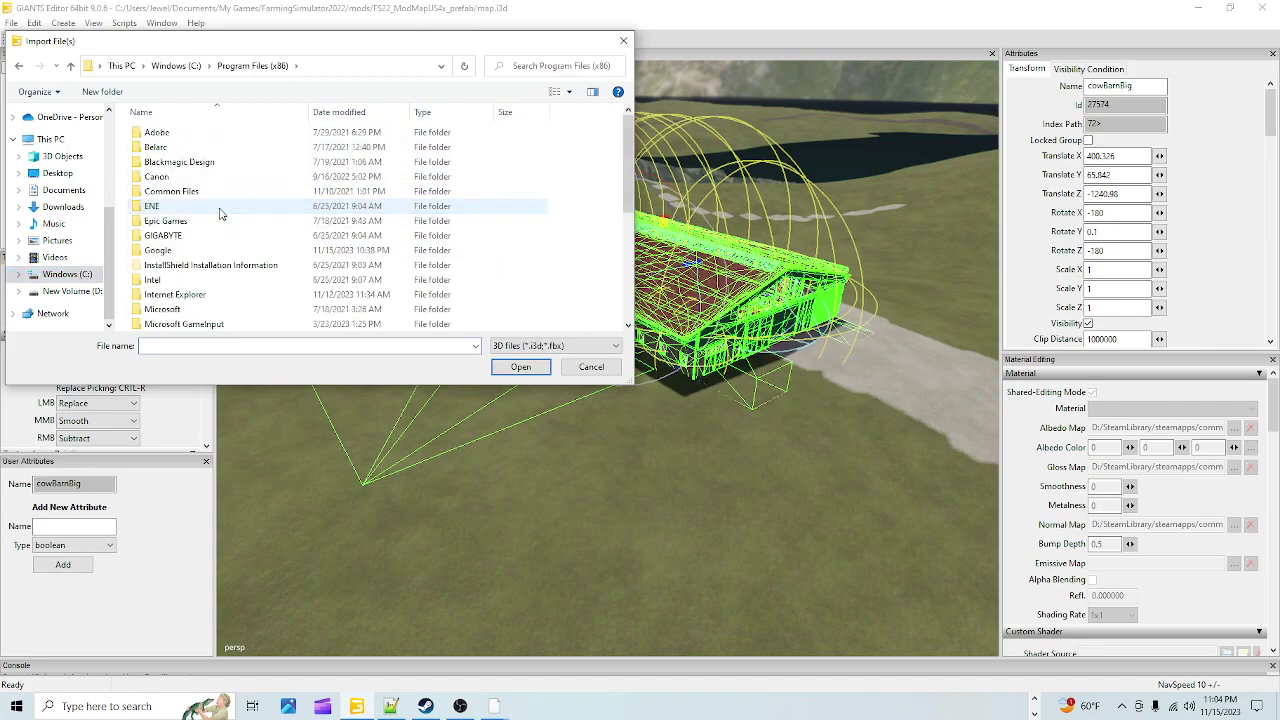
scroll(196, 220, down, 4)
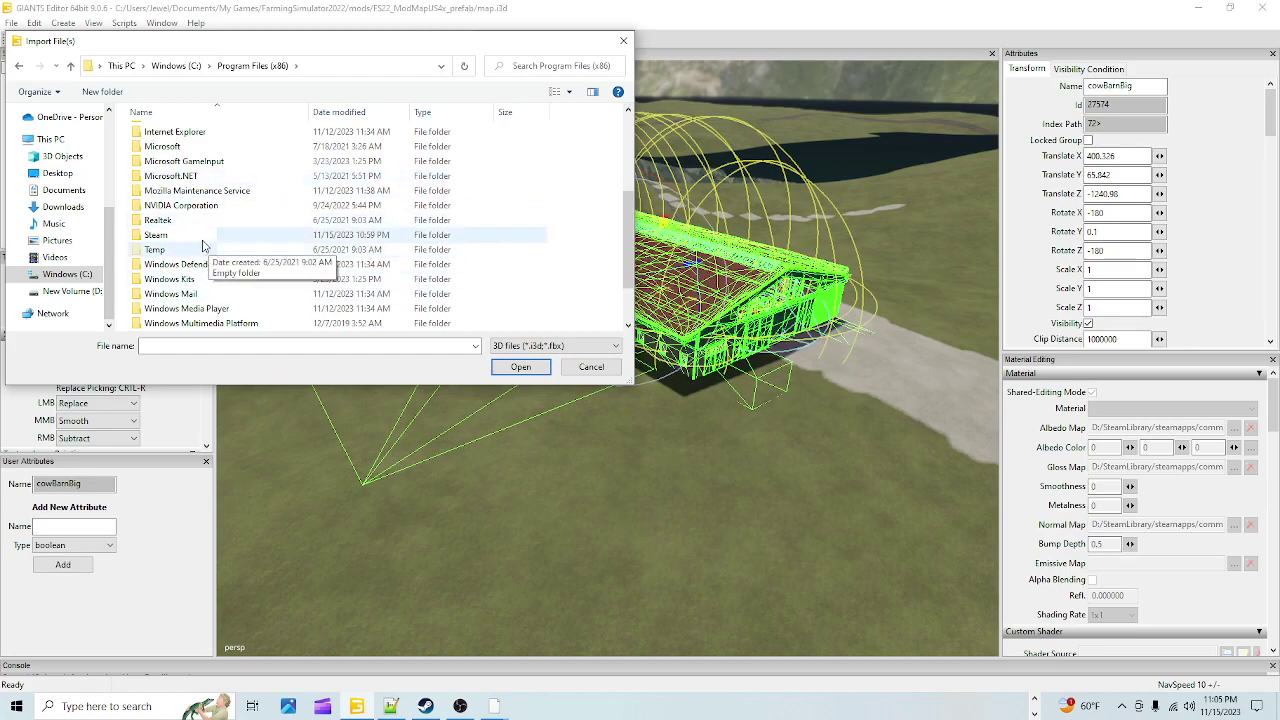
double_click(195, 238)
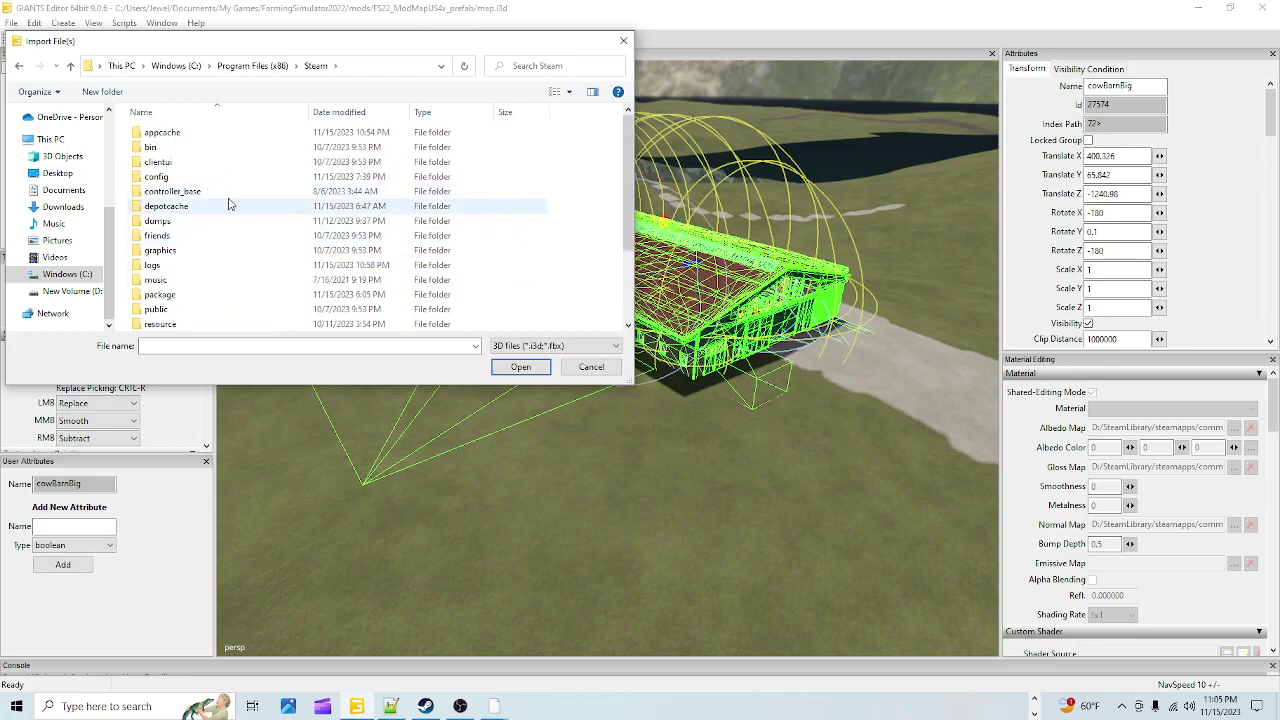
scroll(203, 275, down, 3)
double_click(195, 264)
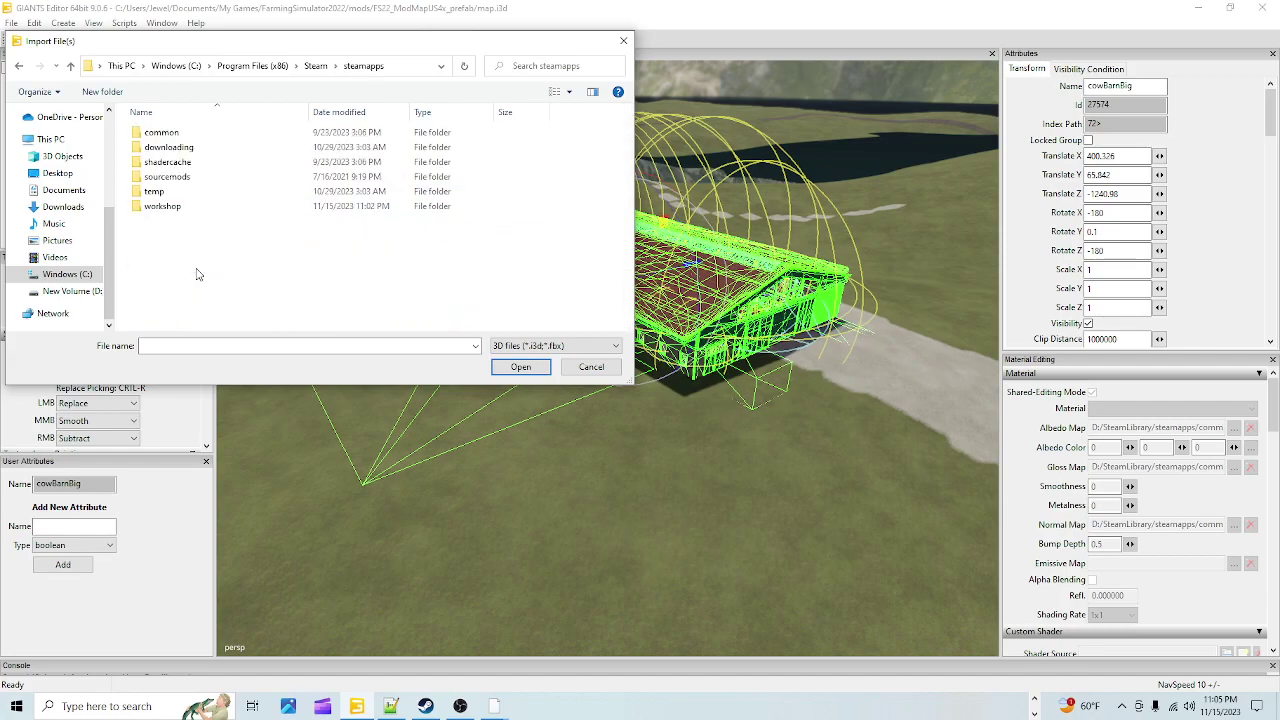
double_click(203, 135)
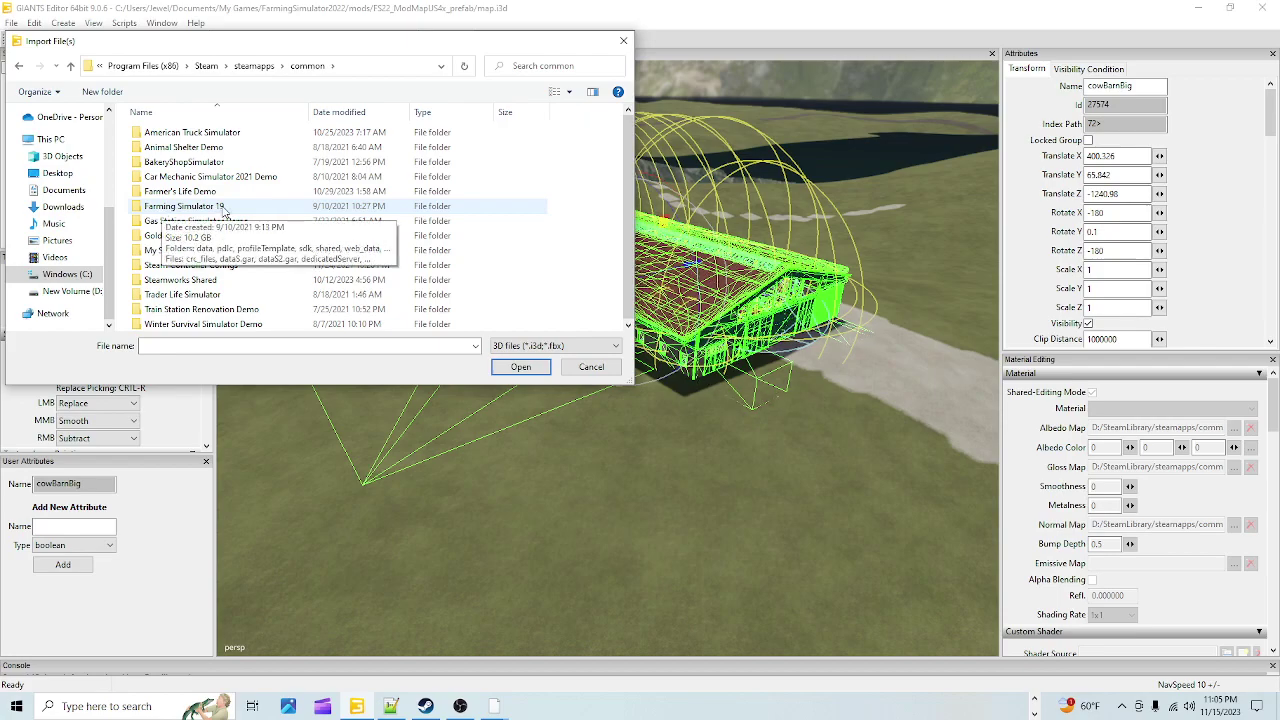
double_click(224, 207)
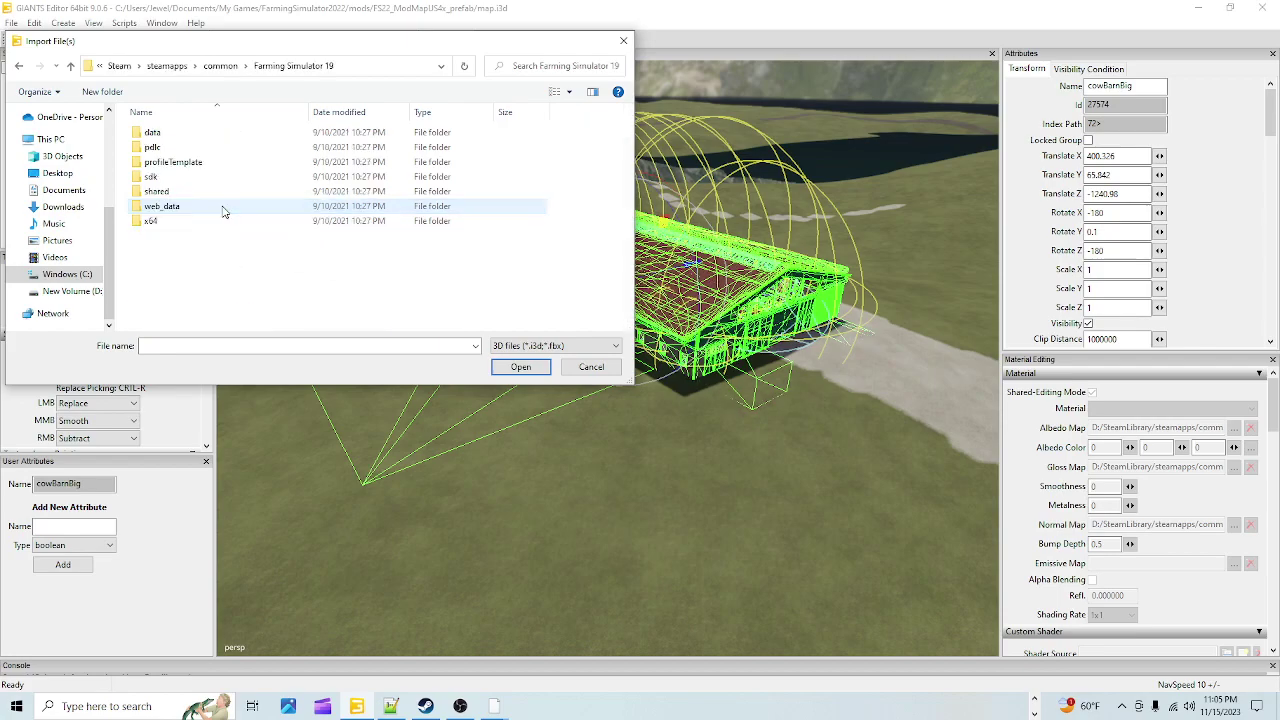
double_click(185, 134)
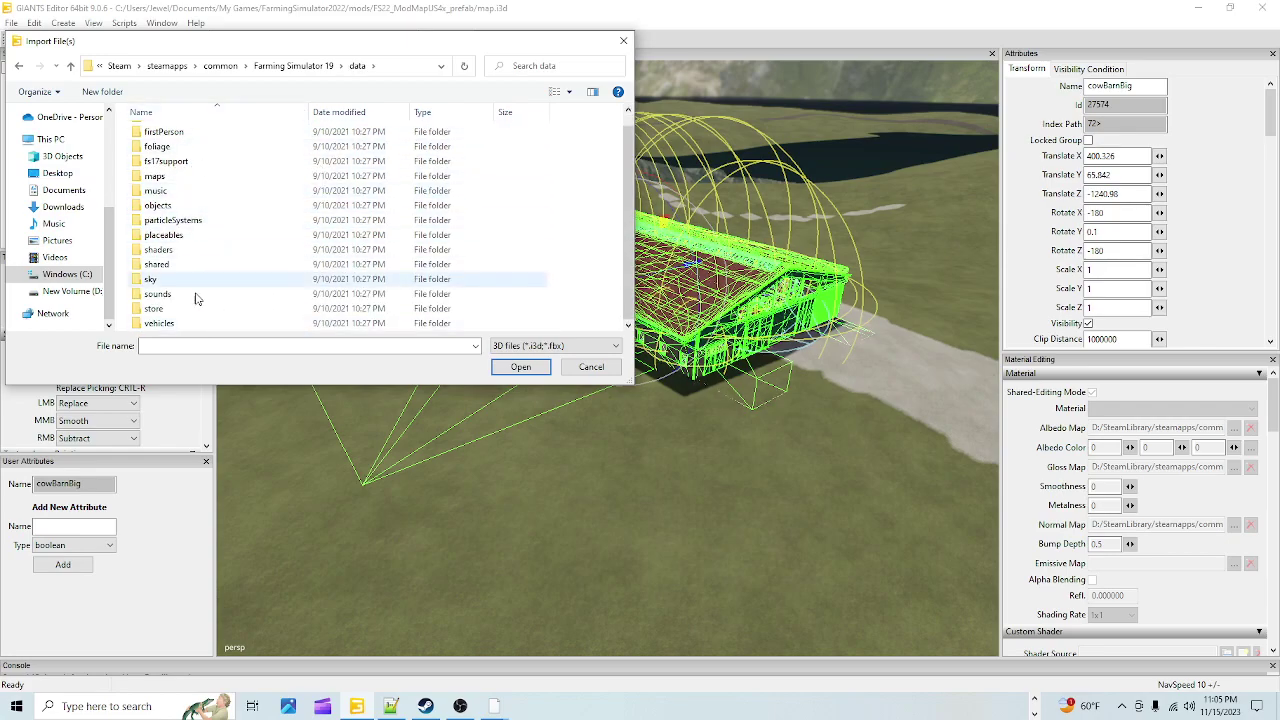
double_click(195, 240)
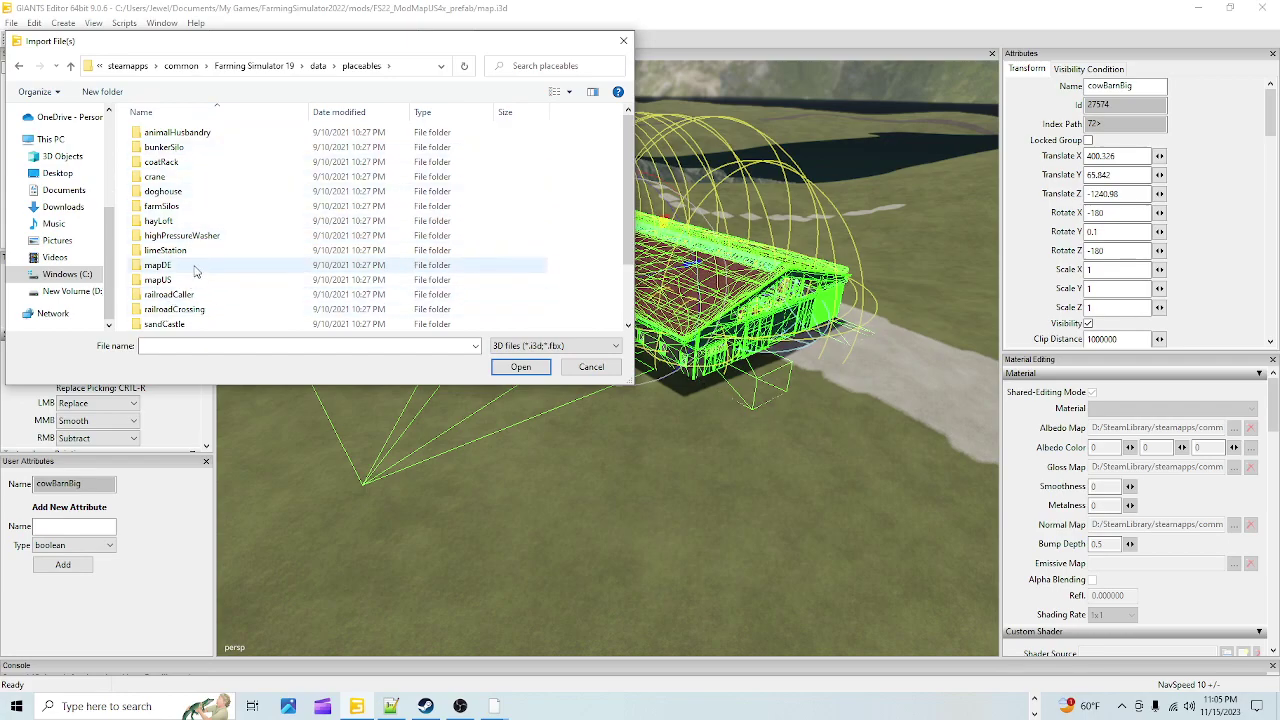
scroll(196, 270, down, 2)
scroll(196, 270, up, 2)
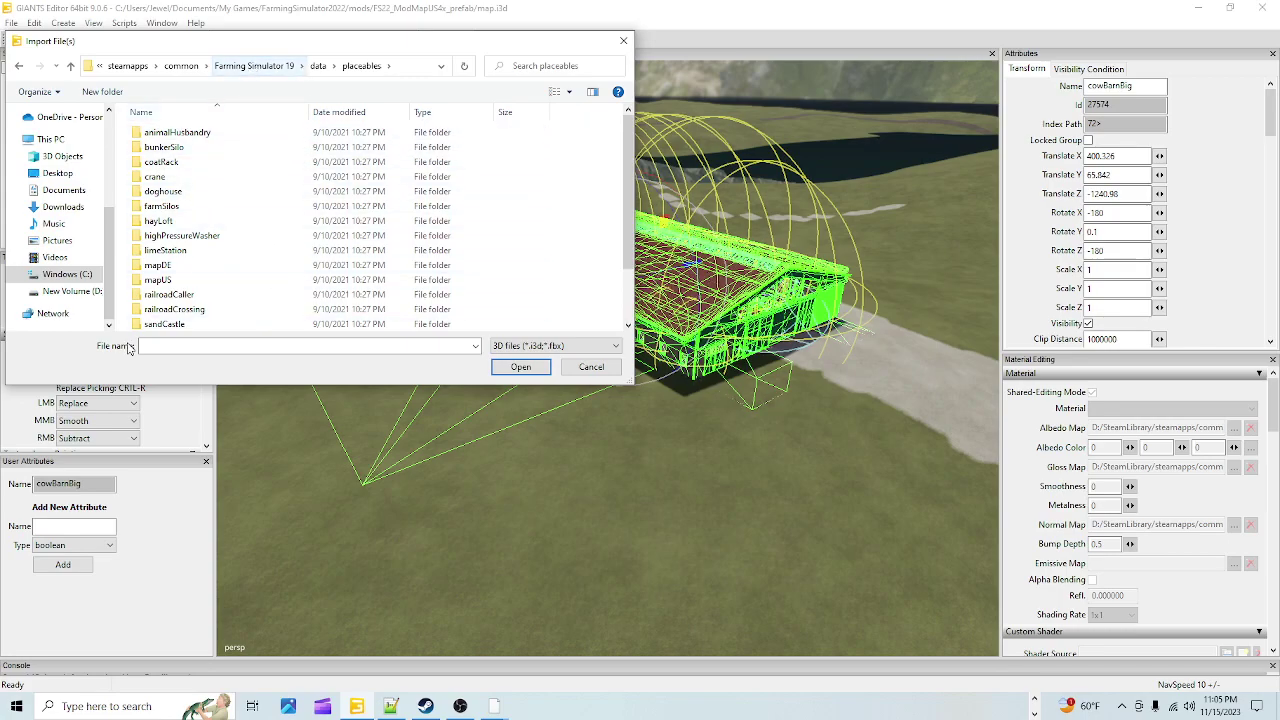
Browse drive D: for the import to SteamLibrary/steamapps/common/Farming Simulator 22/data/placeables/lizard
click(98, 292)
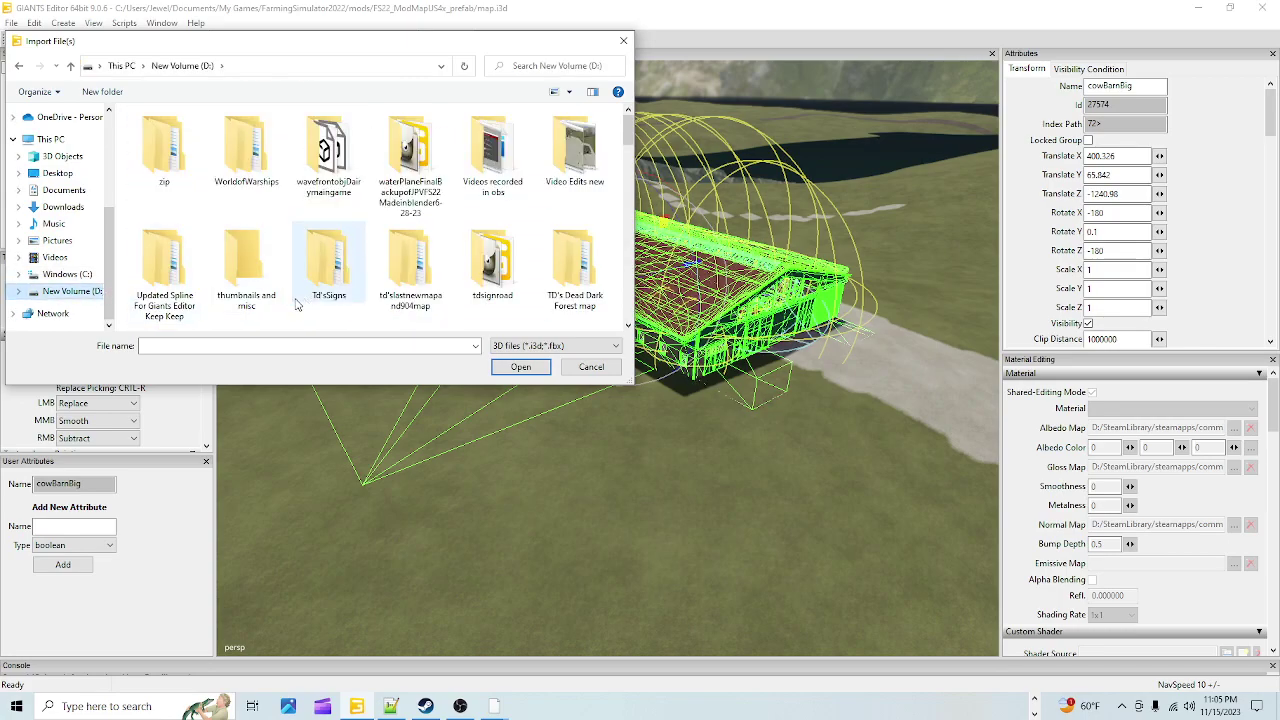
scroll(296, 305, down, 1)
double_click(319, 185)
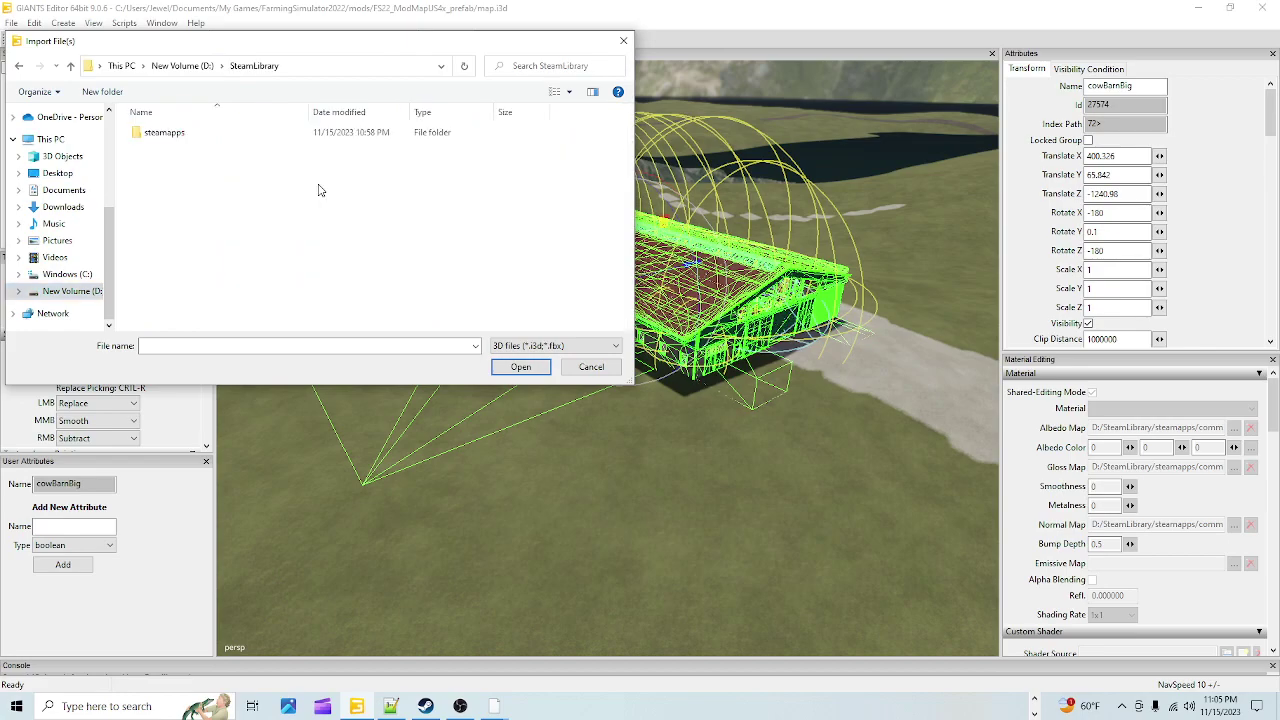
double_click(168, 133)
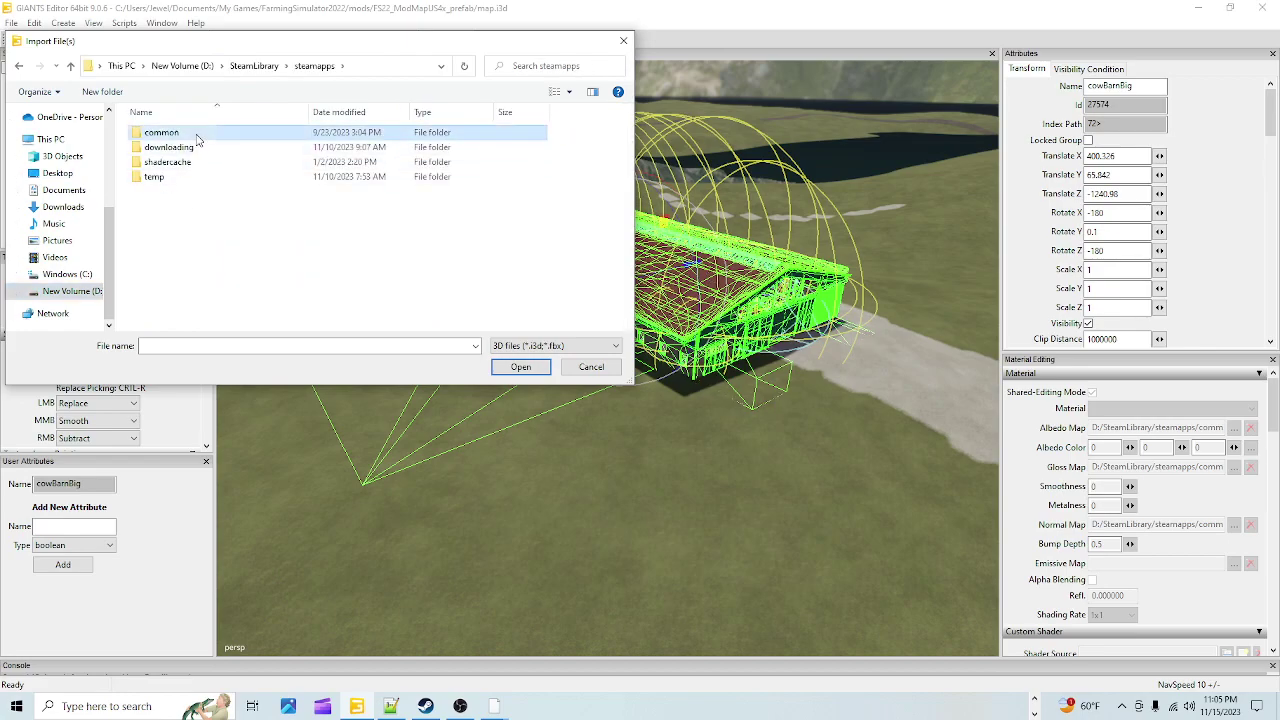
double_click(197, 136)
click(207, 234)
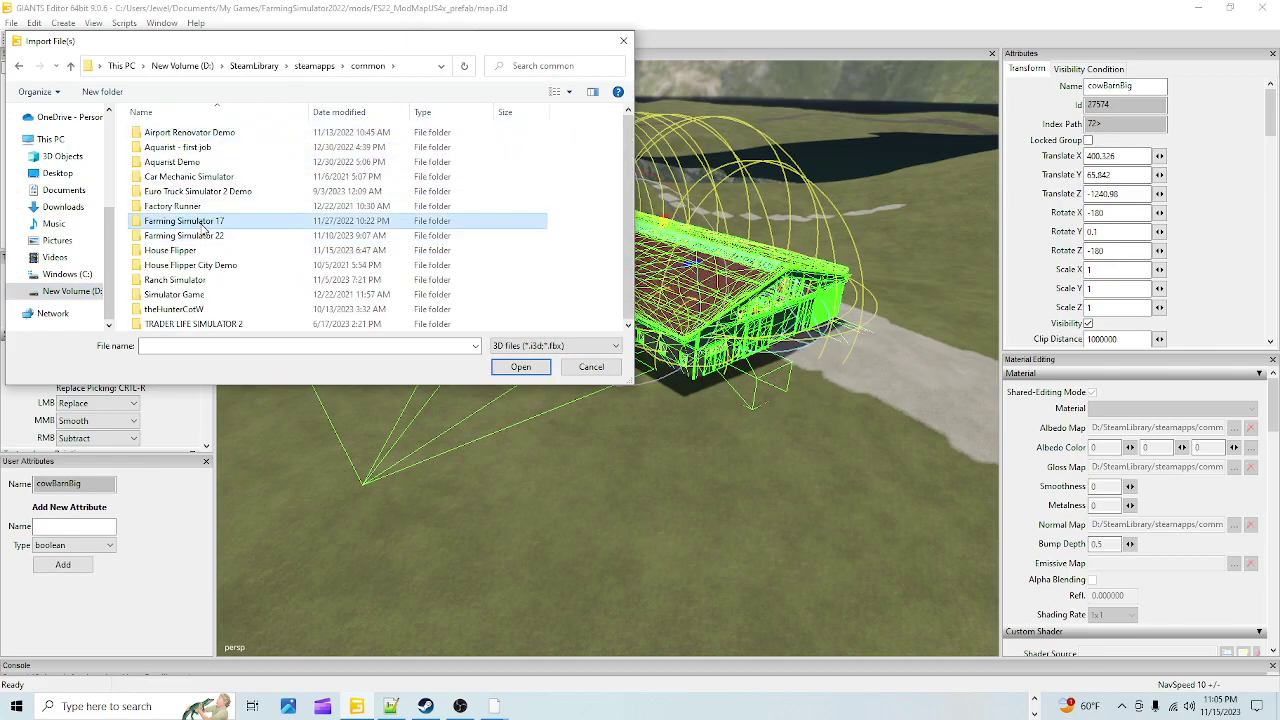
double_click(200, 235)
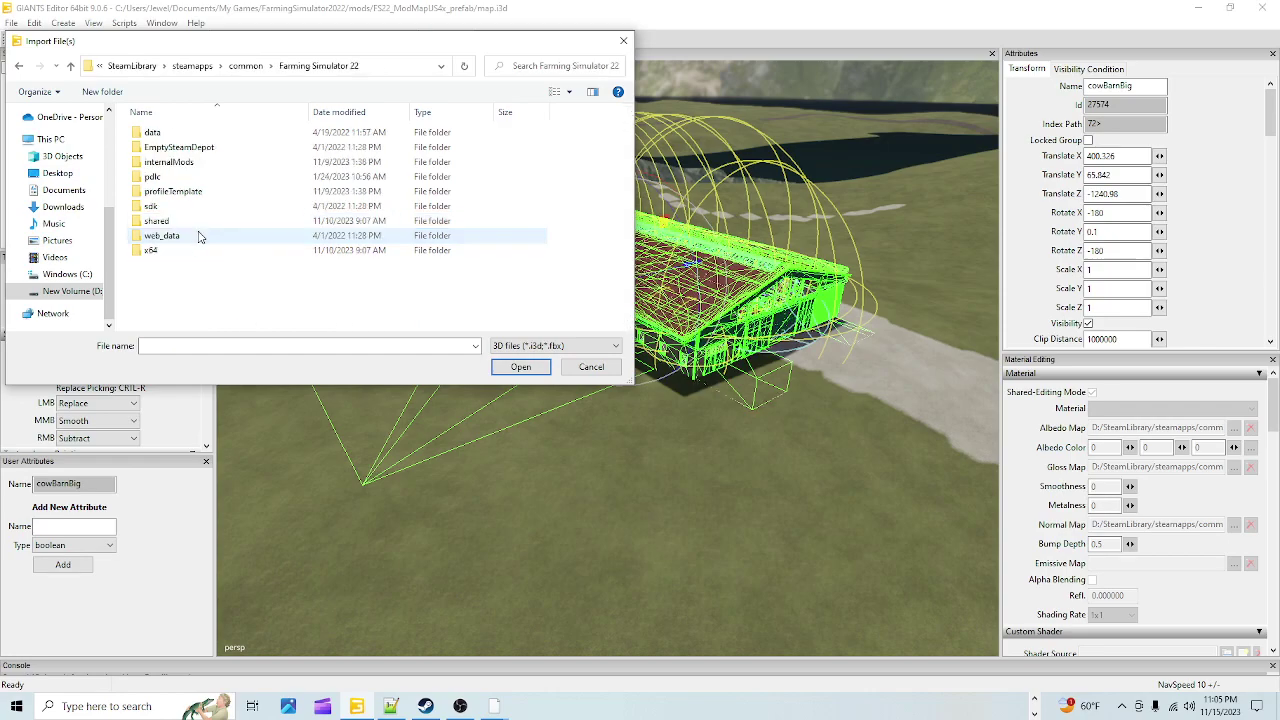
double_click(166, 131)
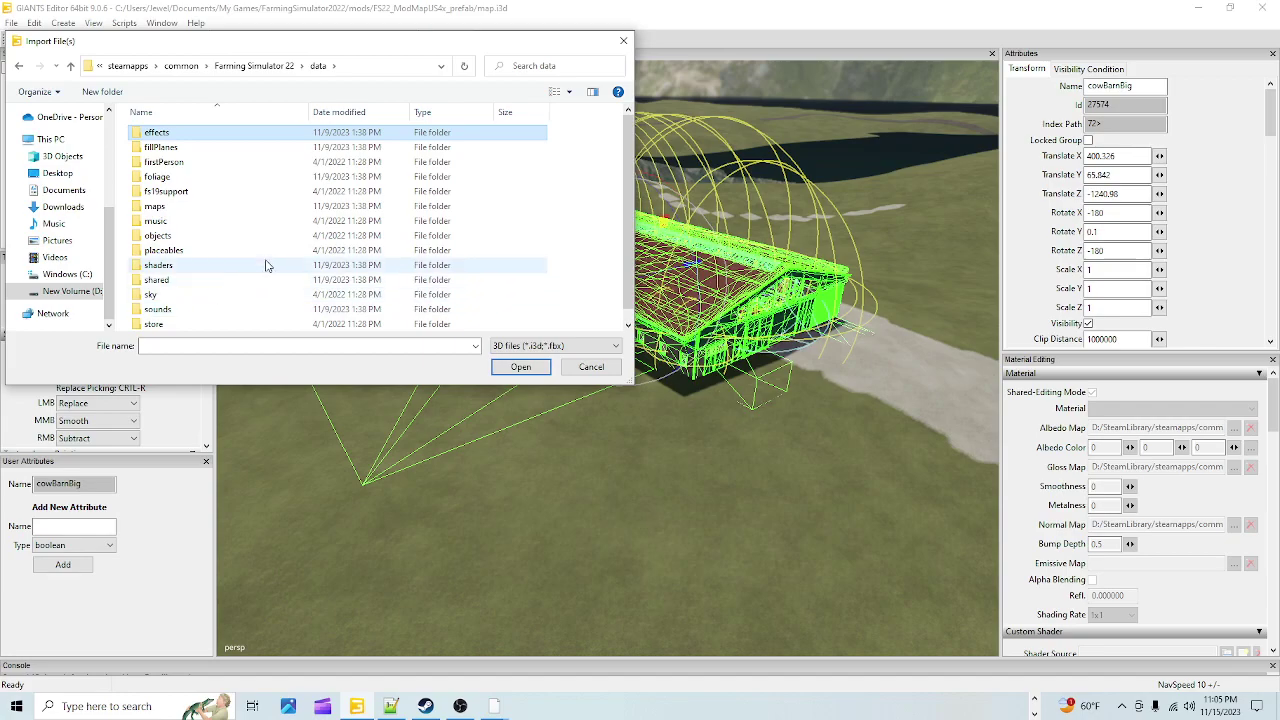
double_click(232, 251)
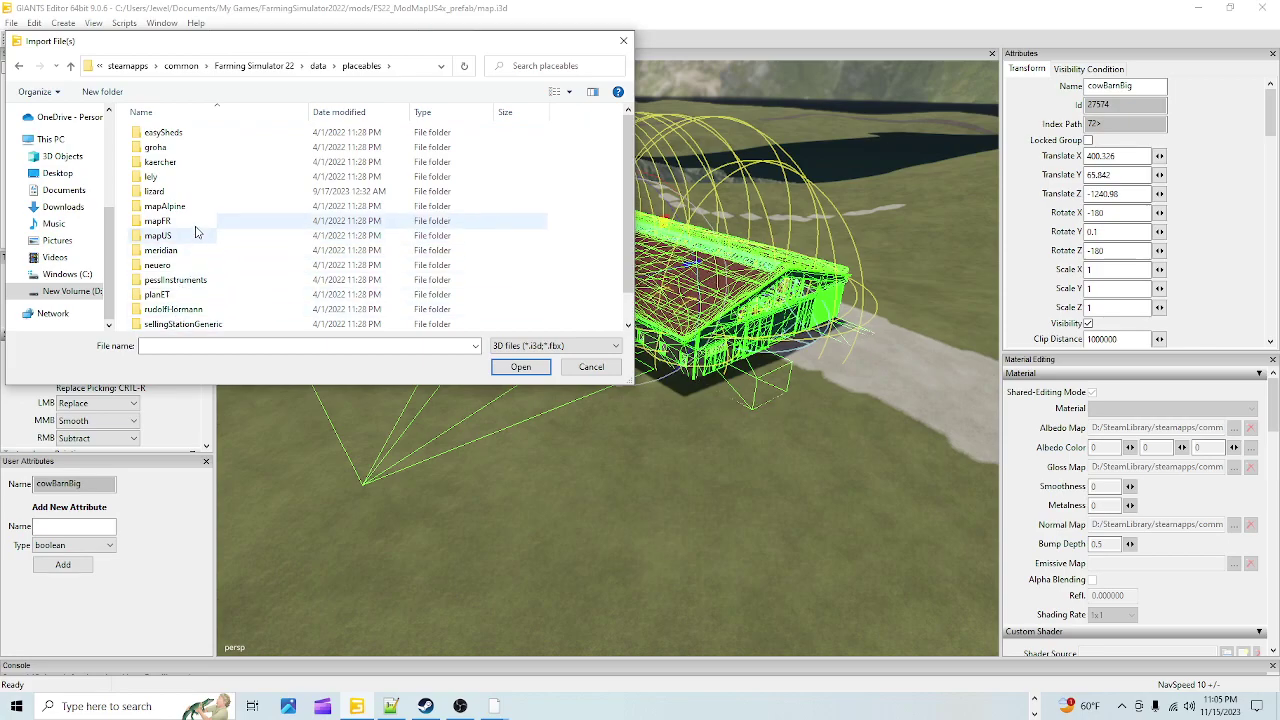
double_click(190, 192)
Search the placeables folder and its lizard subfolder for the cow barn files
scroll(206, 209, down, 2)
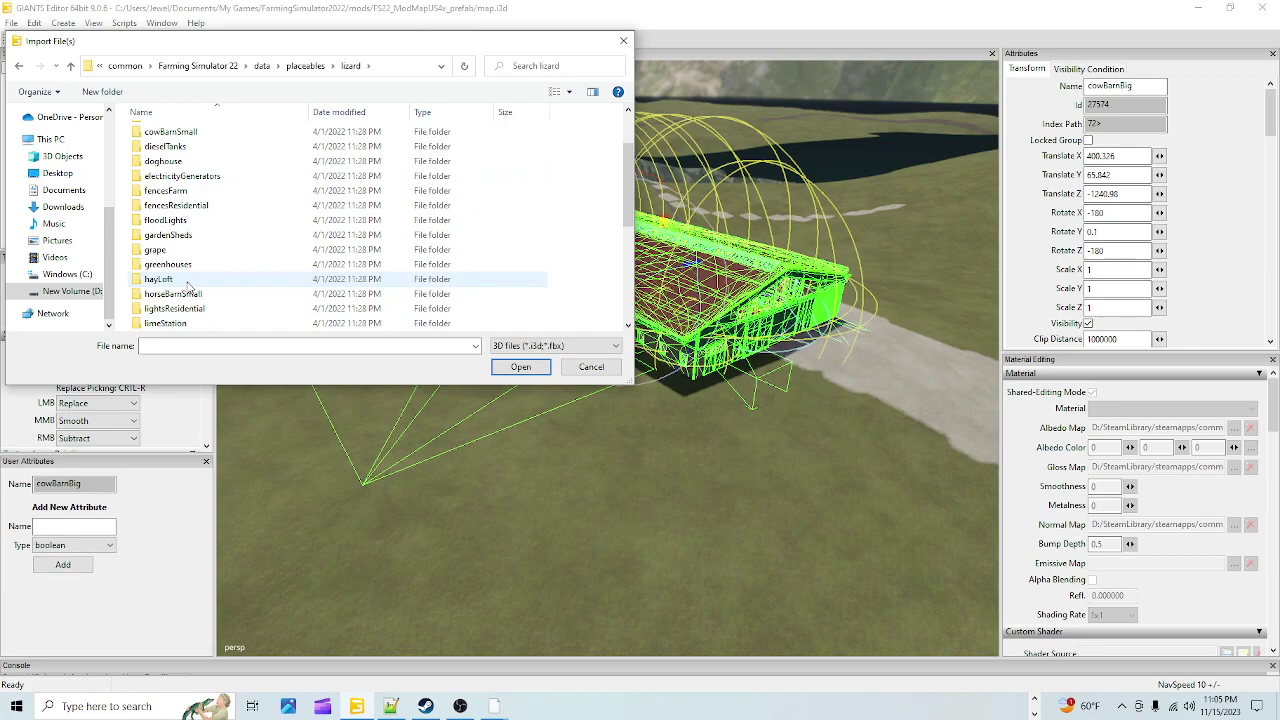
scroll(212, 318, down, 3)
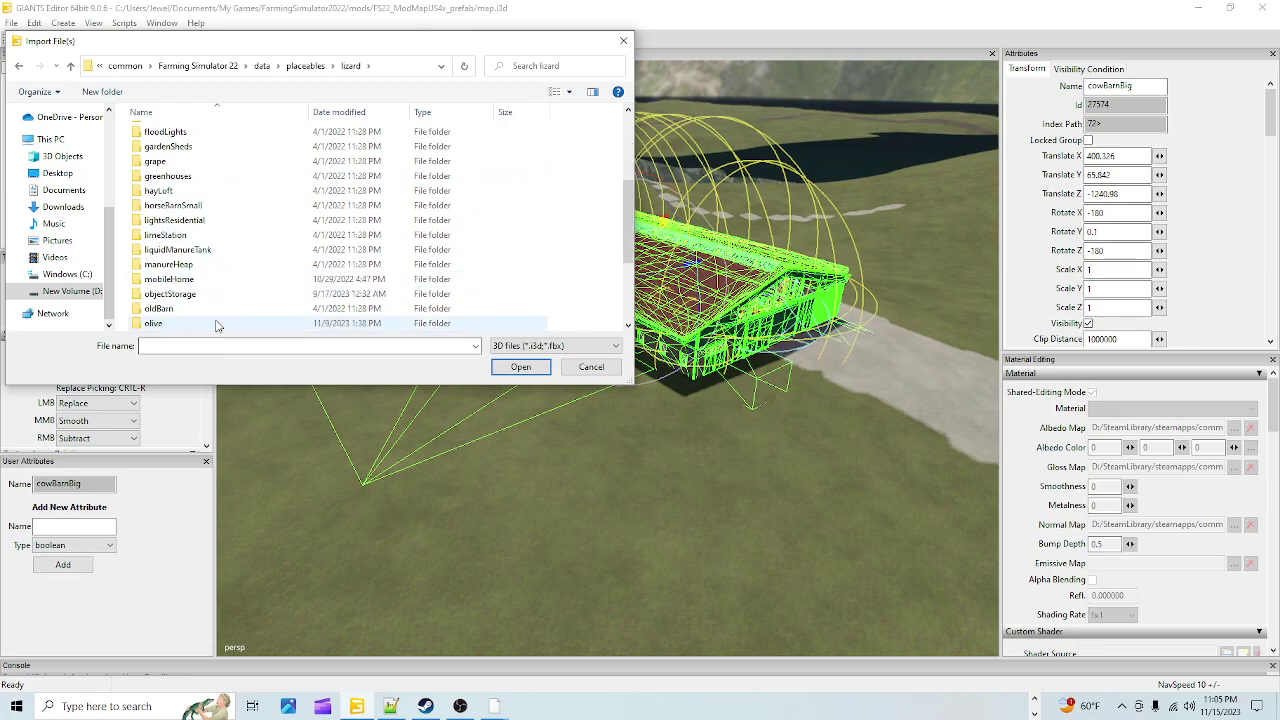
scroll(216, 326, down, 1)
scroll(216, 326, up, 3)
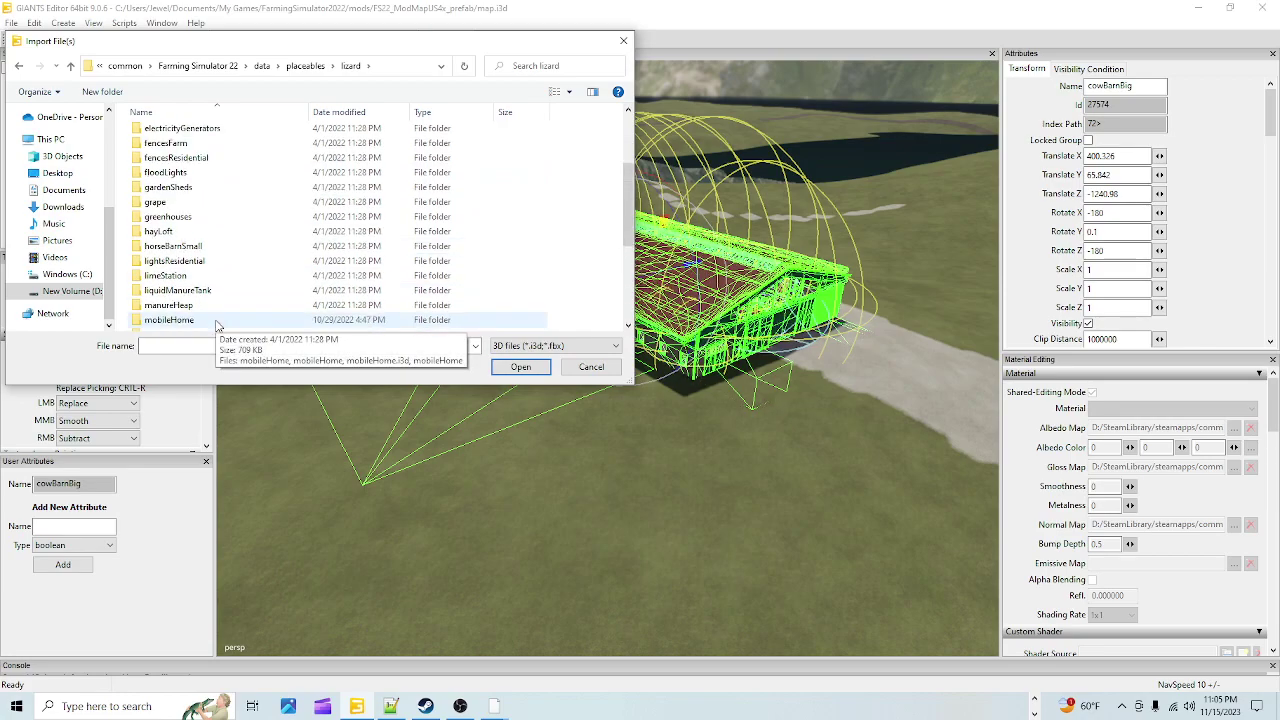
scroll(216, 326, down, 4)
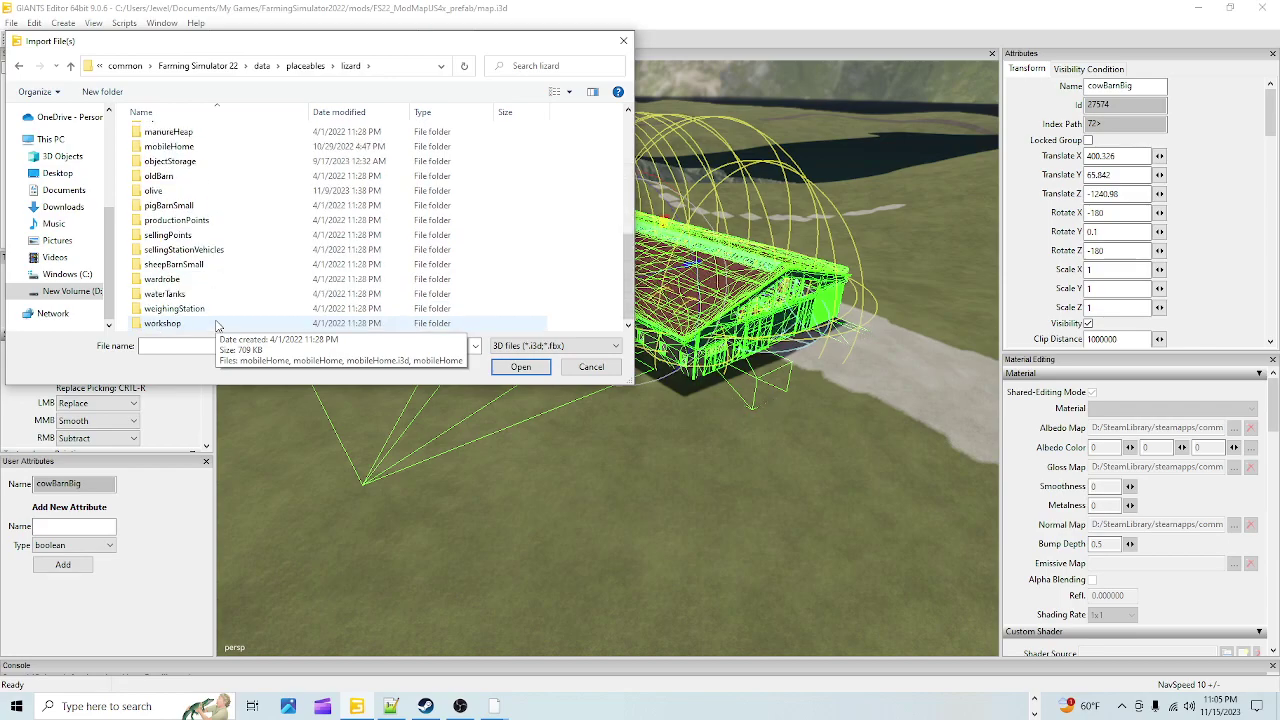
scroll(194, 302, up, 6)
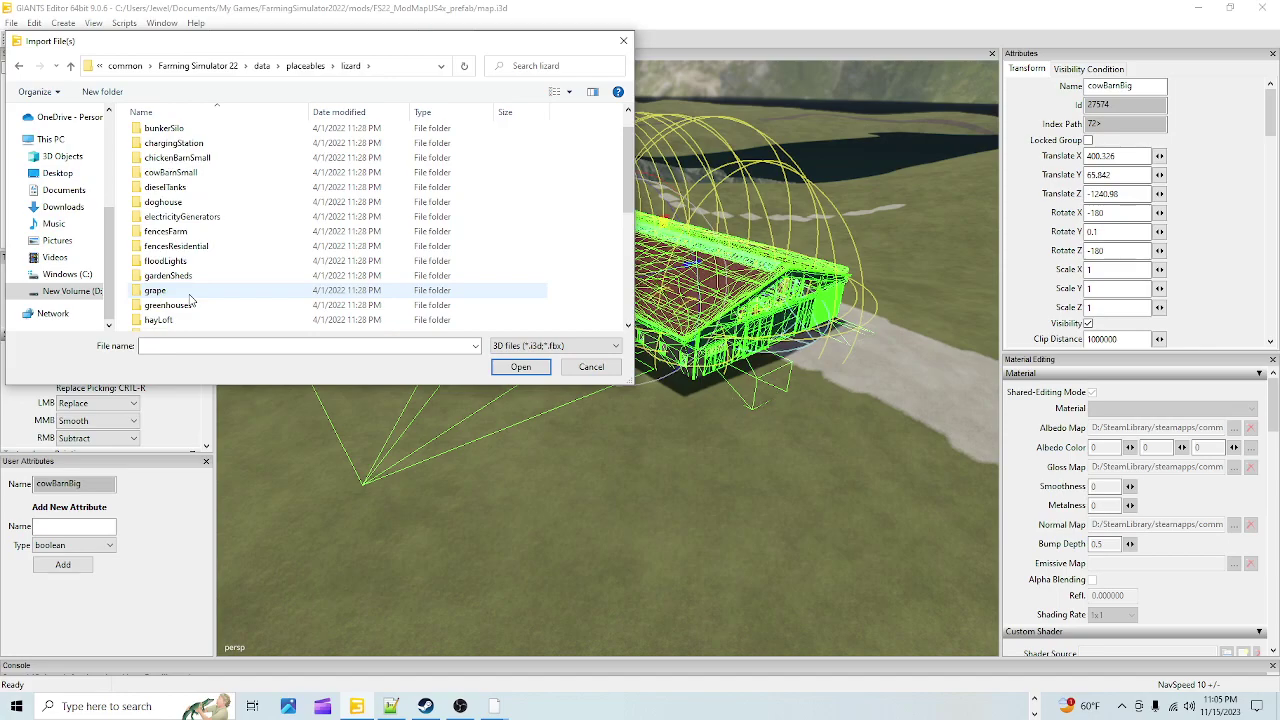
click(305, 65)
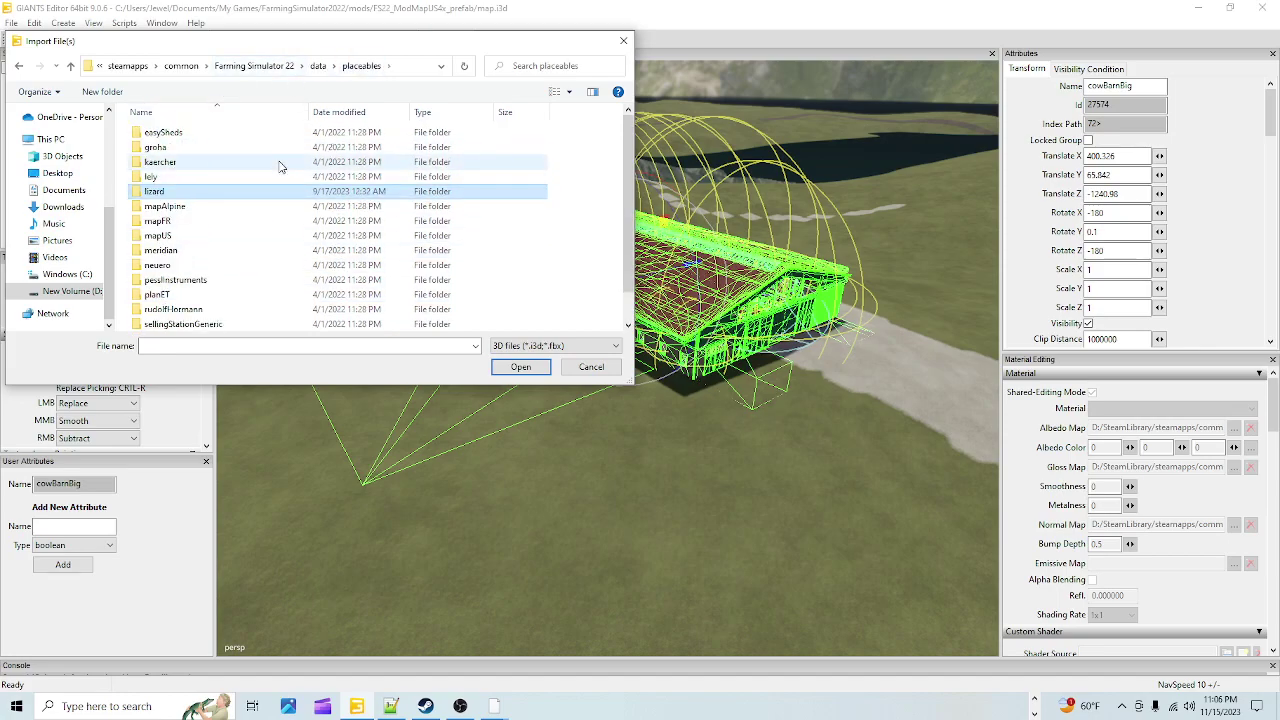
scroll(214, 292, down, 1)
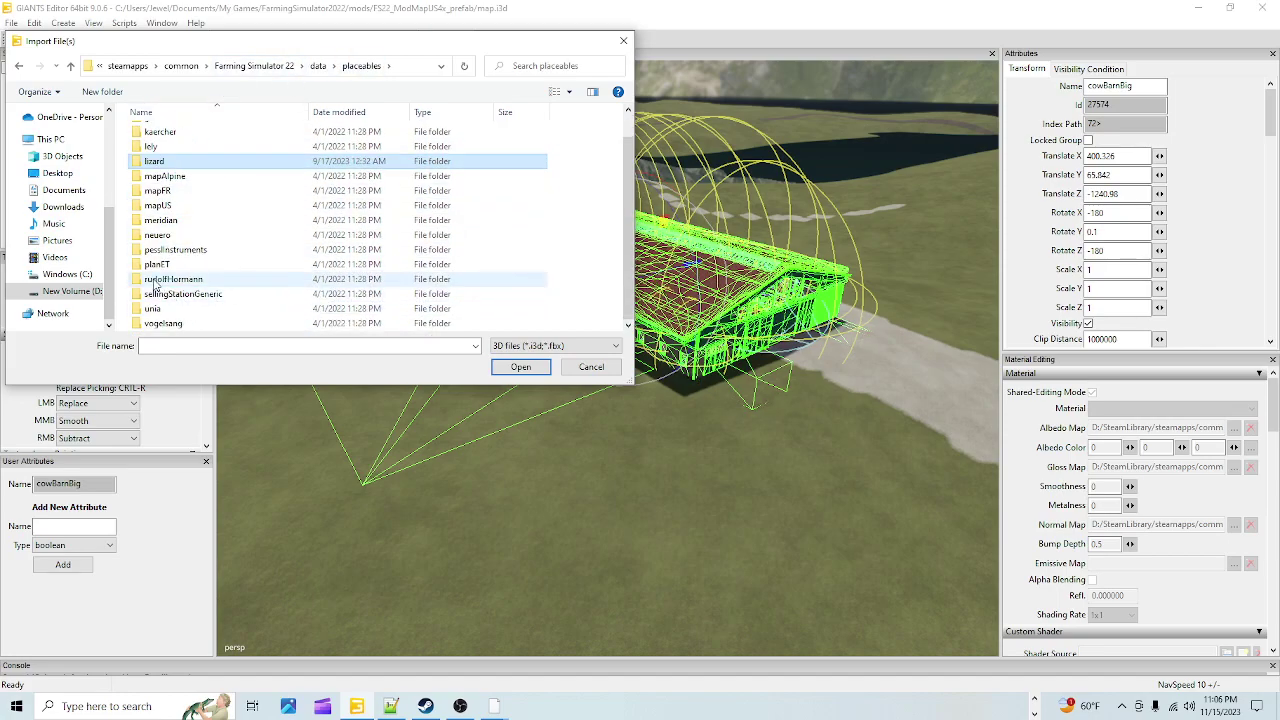
scroll(188, 286, up, 1)
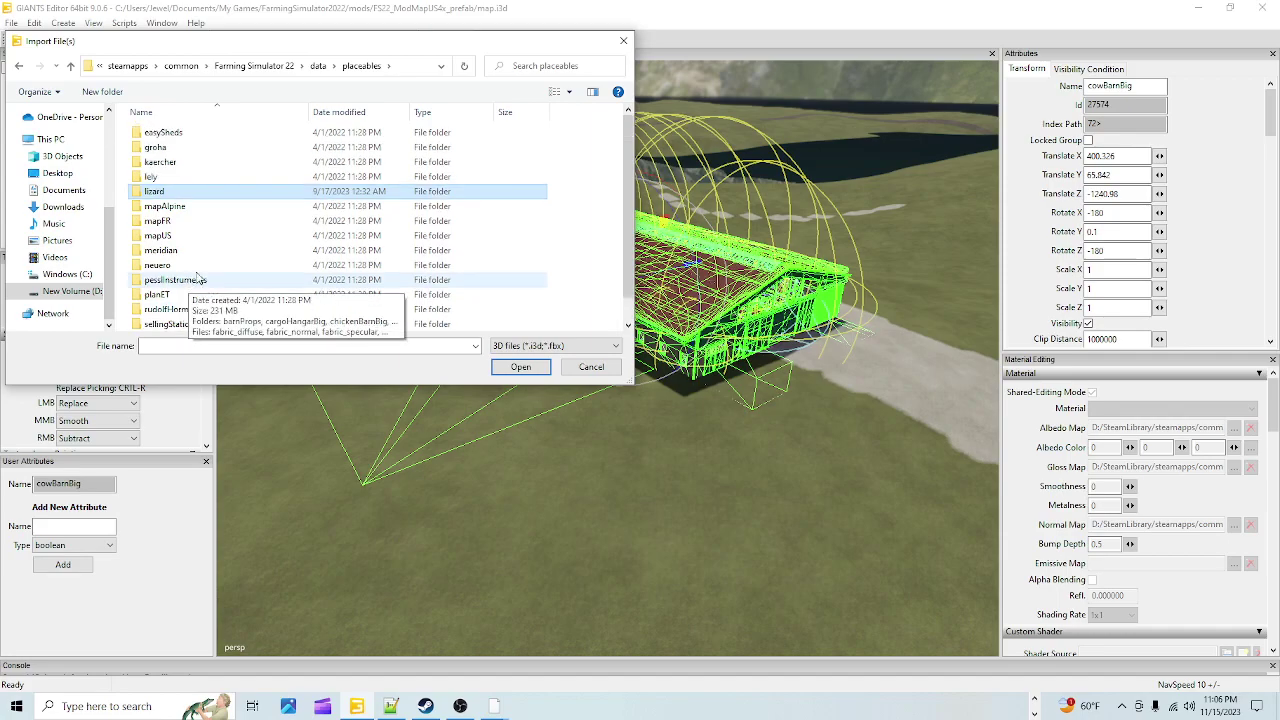
Check the lizard/cowBarnSmall folder for a suitable barn file and go back up to the placeables folder
double_click(201, 194)
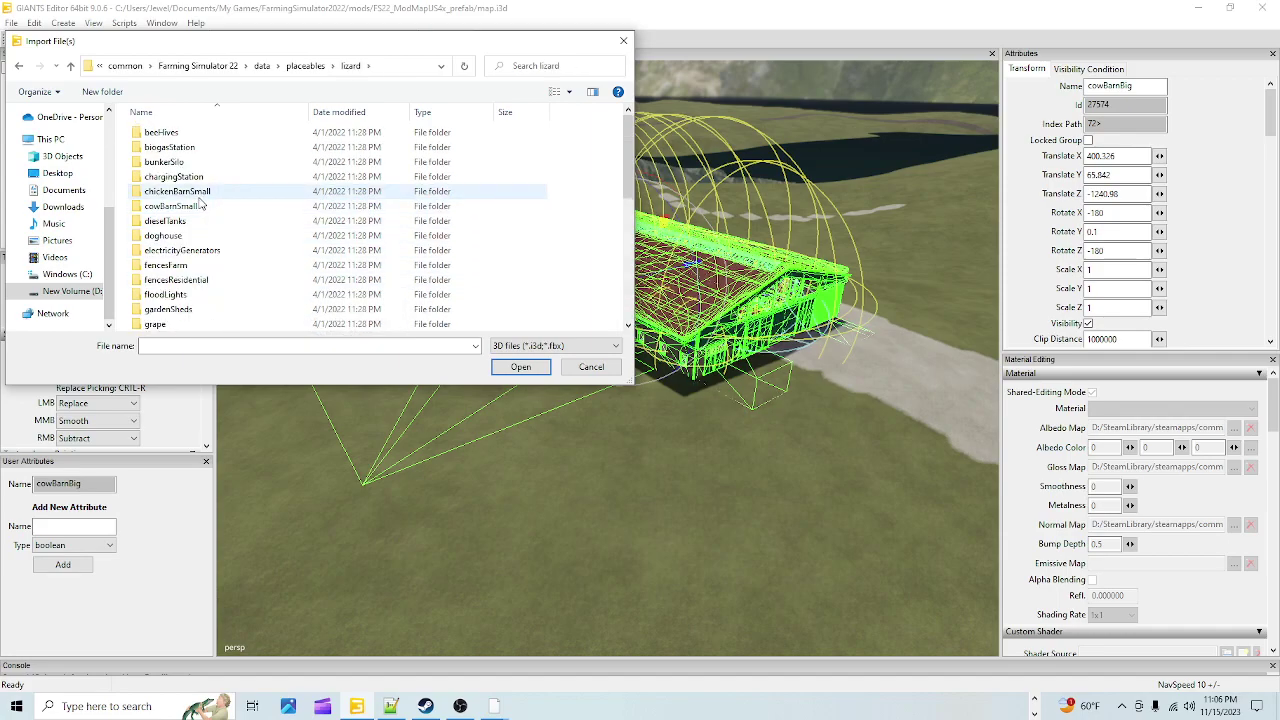
click(184, 213)
double_click(184, 213)
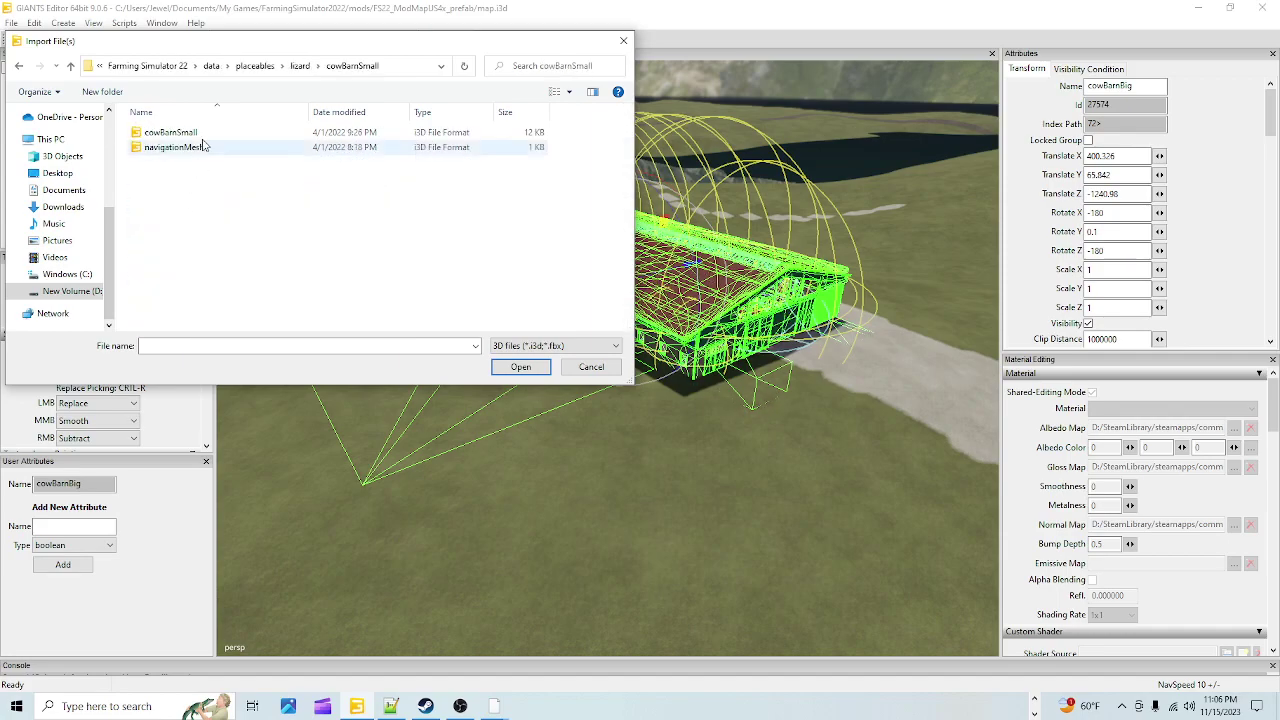
click(299, 65)
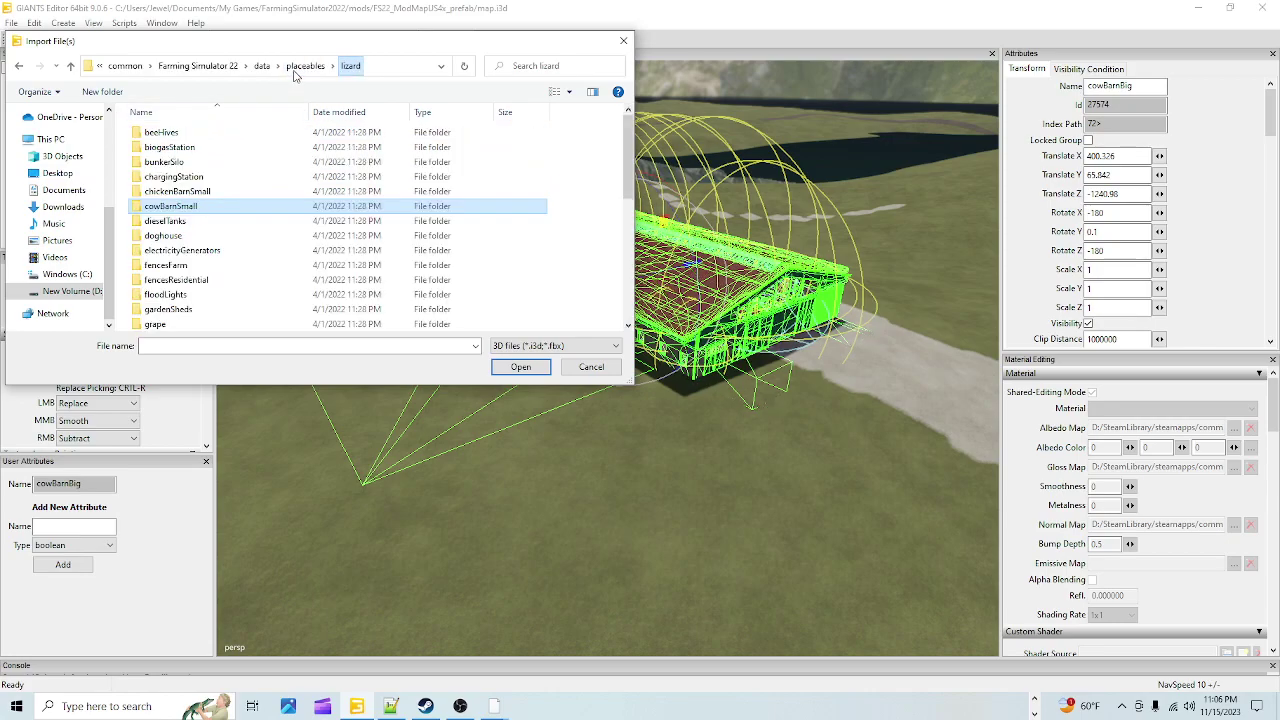
scroll(175, 258, down, 2)
scroll(175, 258, down, 4)
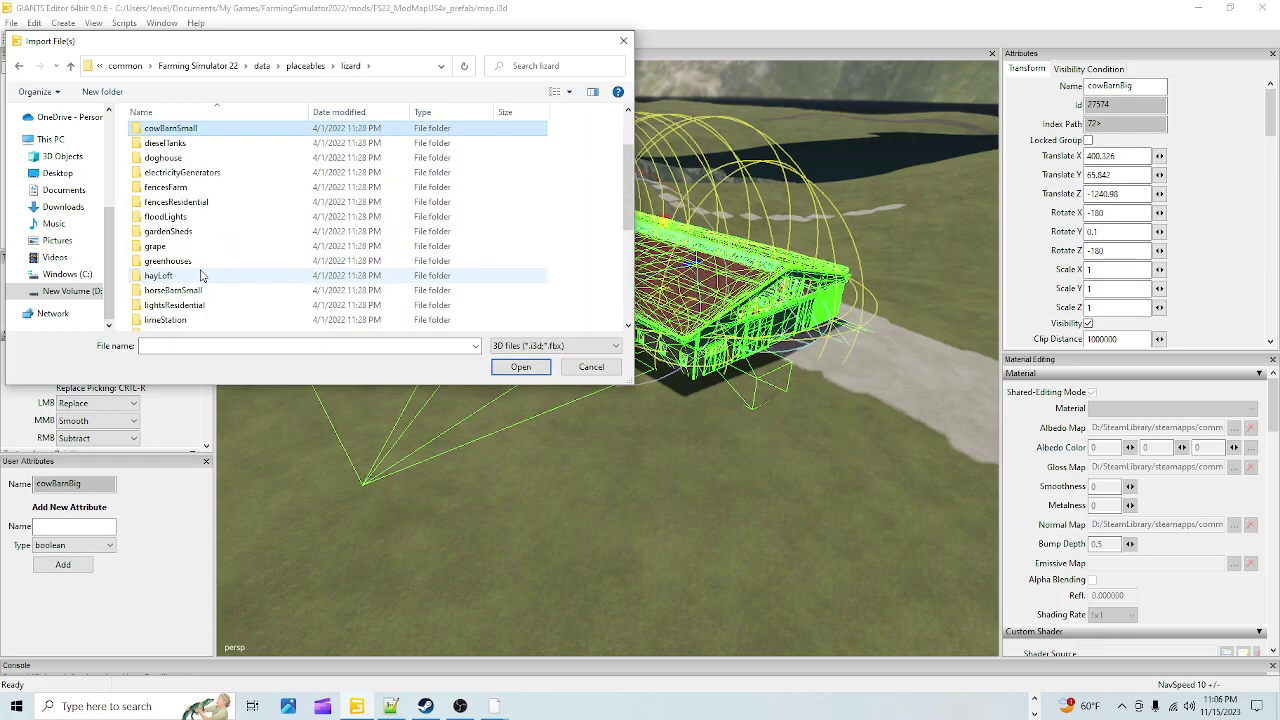
key(alt+Up)
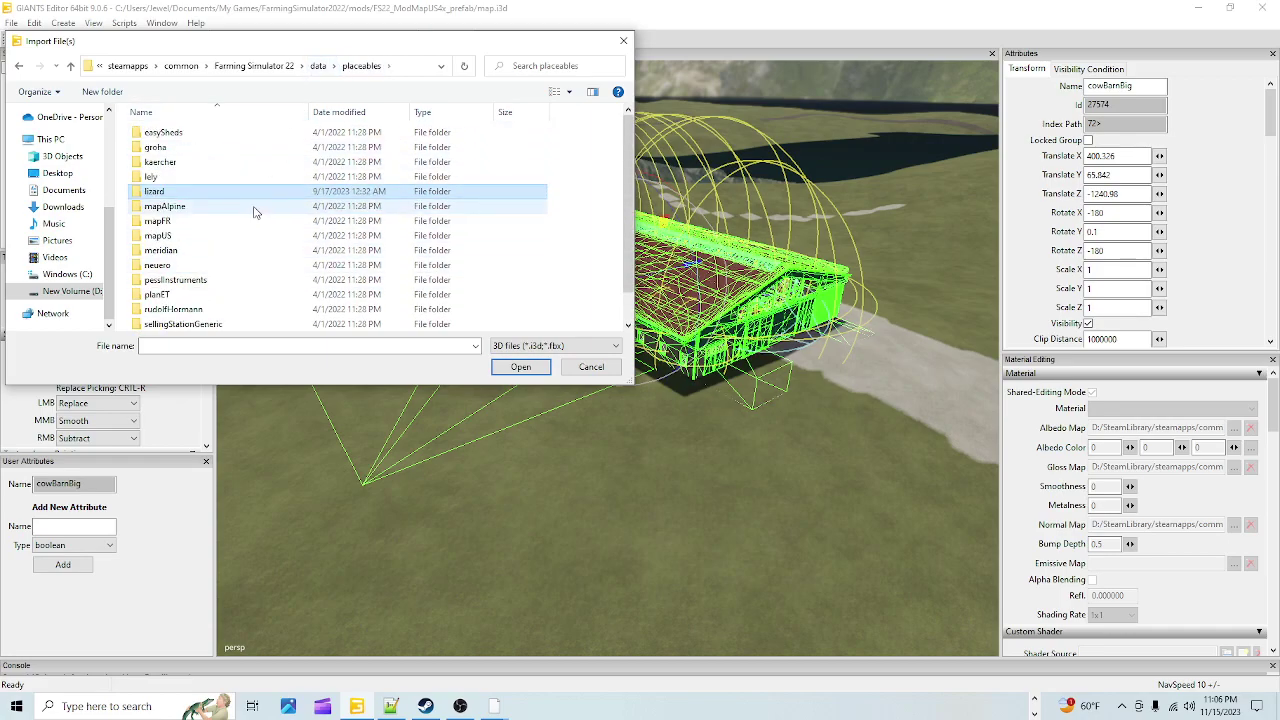
Import the cowBarnBig i3d file from the placeables/rudolfHormann/cowBarnBig folder
scroll(192, 298, down, 1)
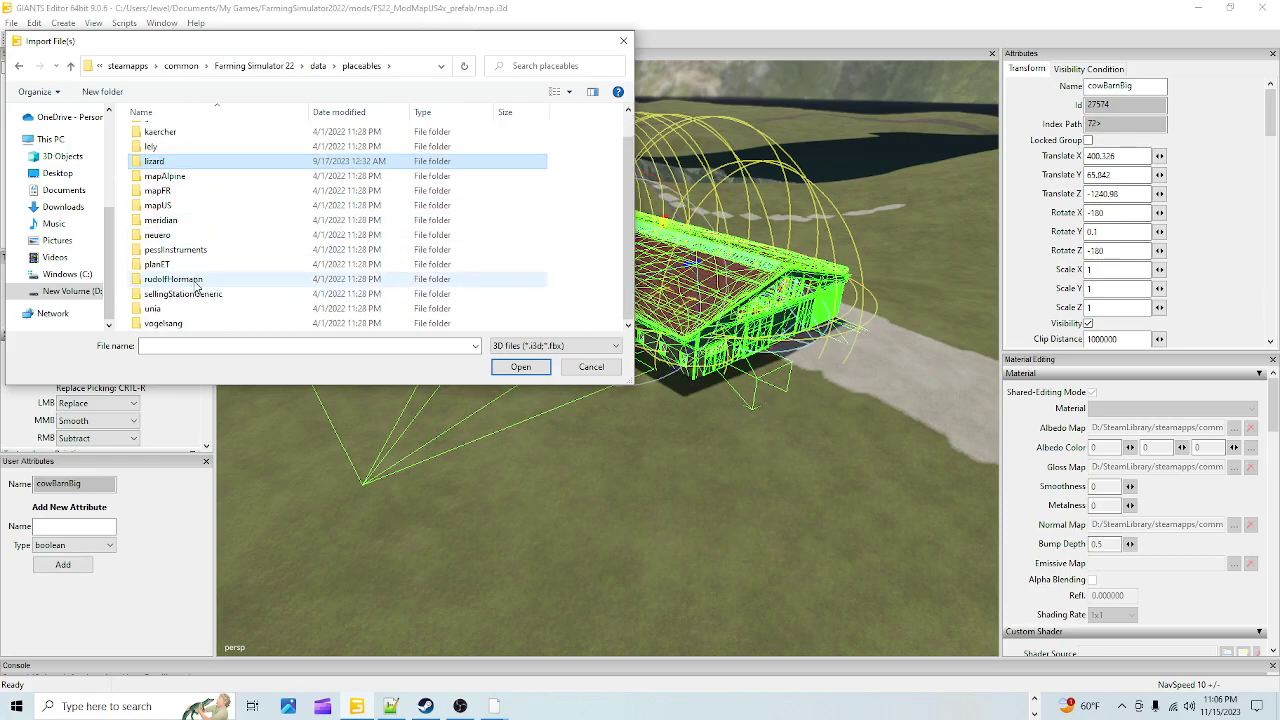
double_click(172, 280)
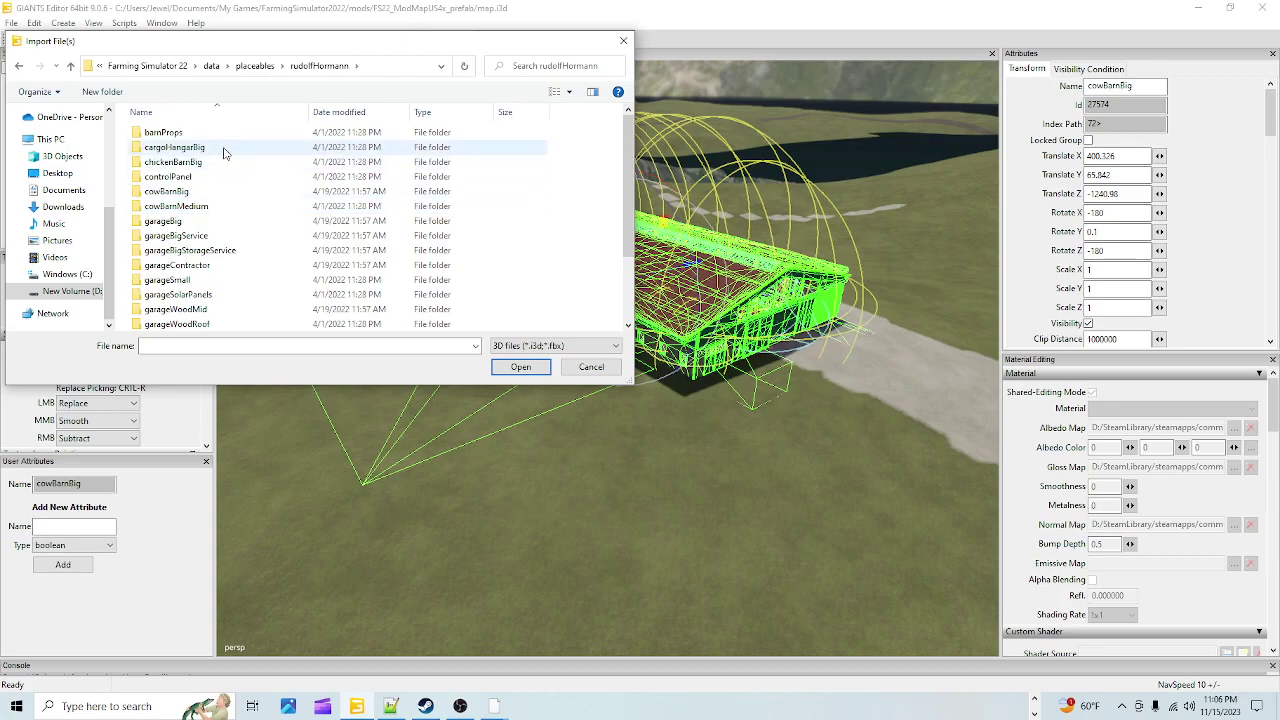
scroll(220, 280, down, 2)
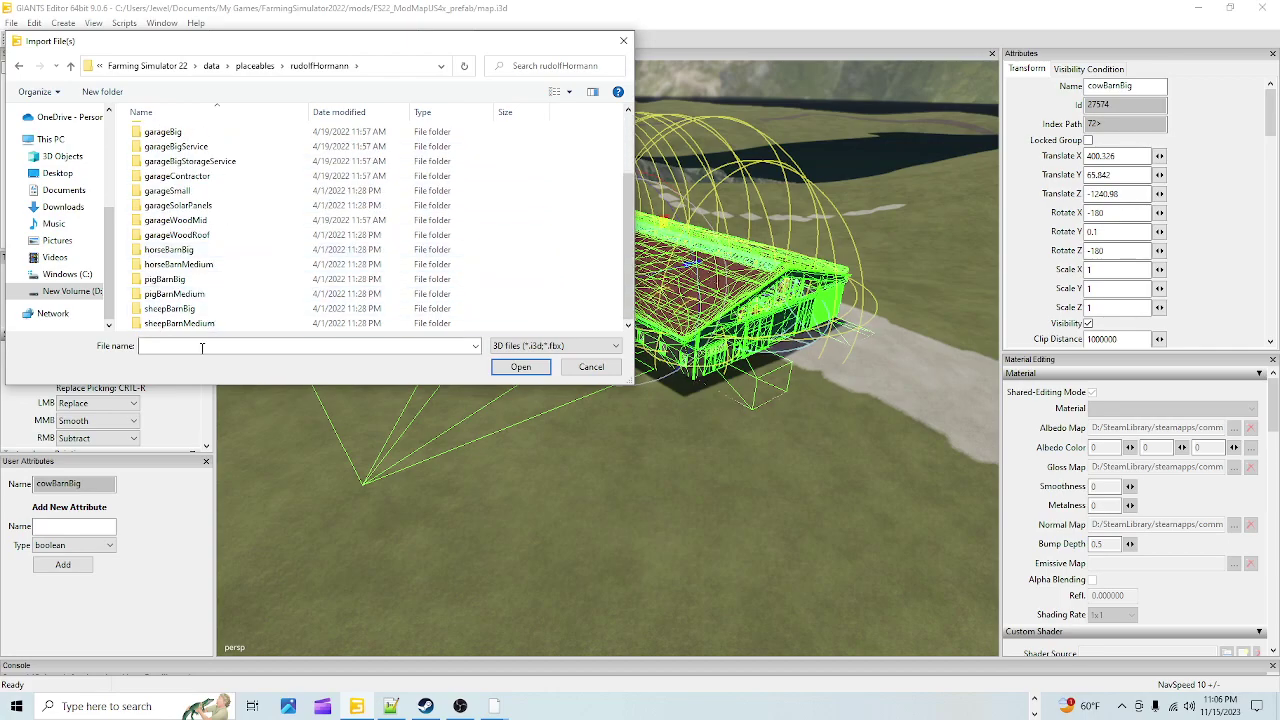
scroll(238, 278, up, 2)
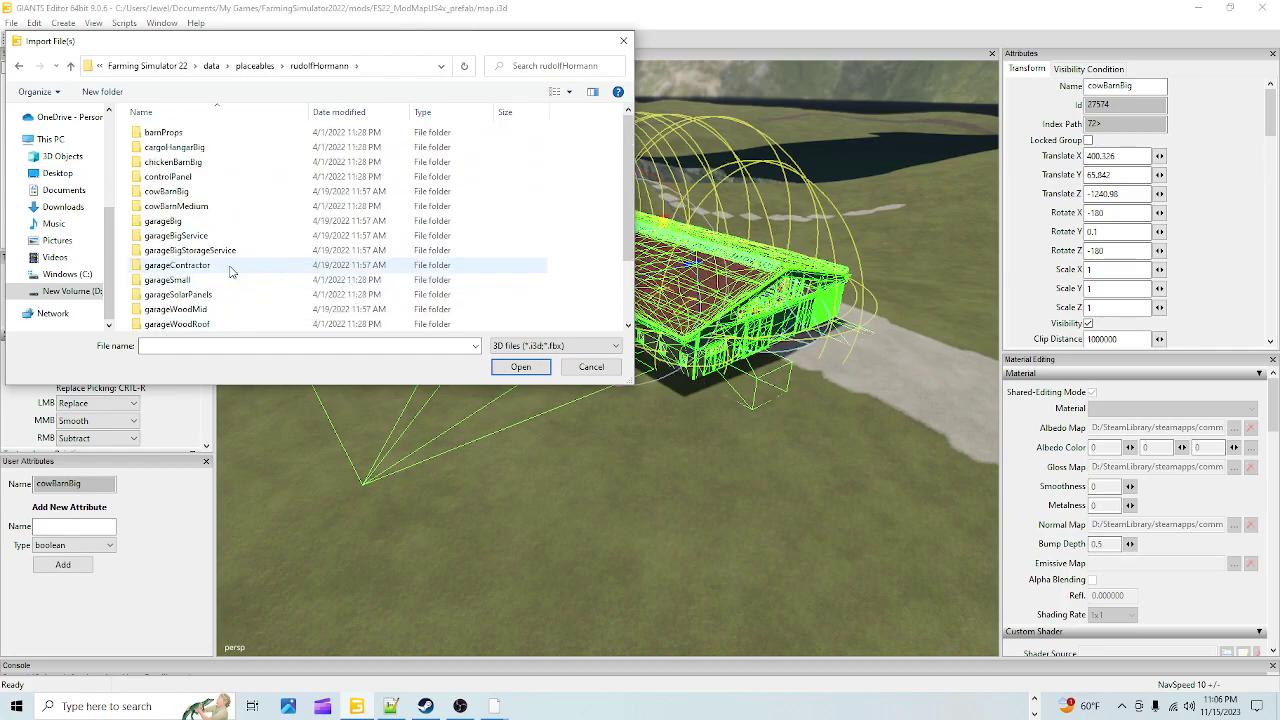
click(183, 193)
double_click(183, 193)
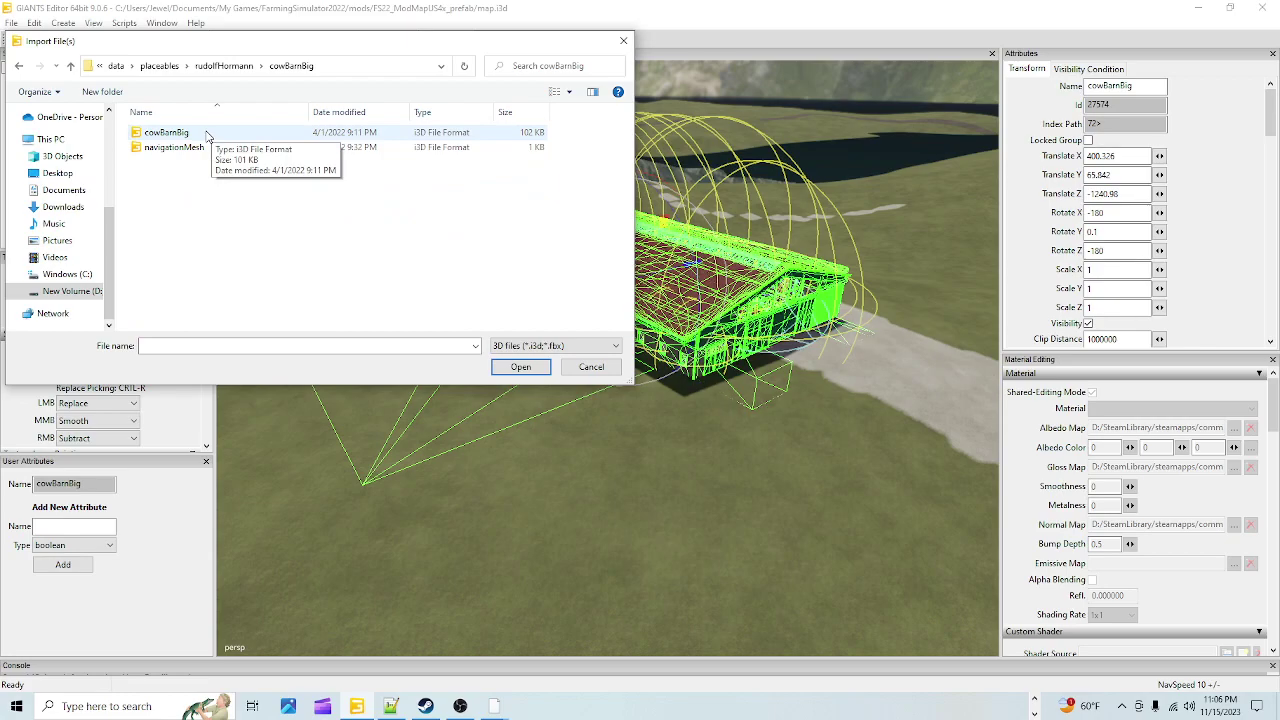
click(207, 136)
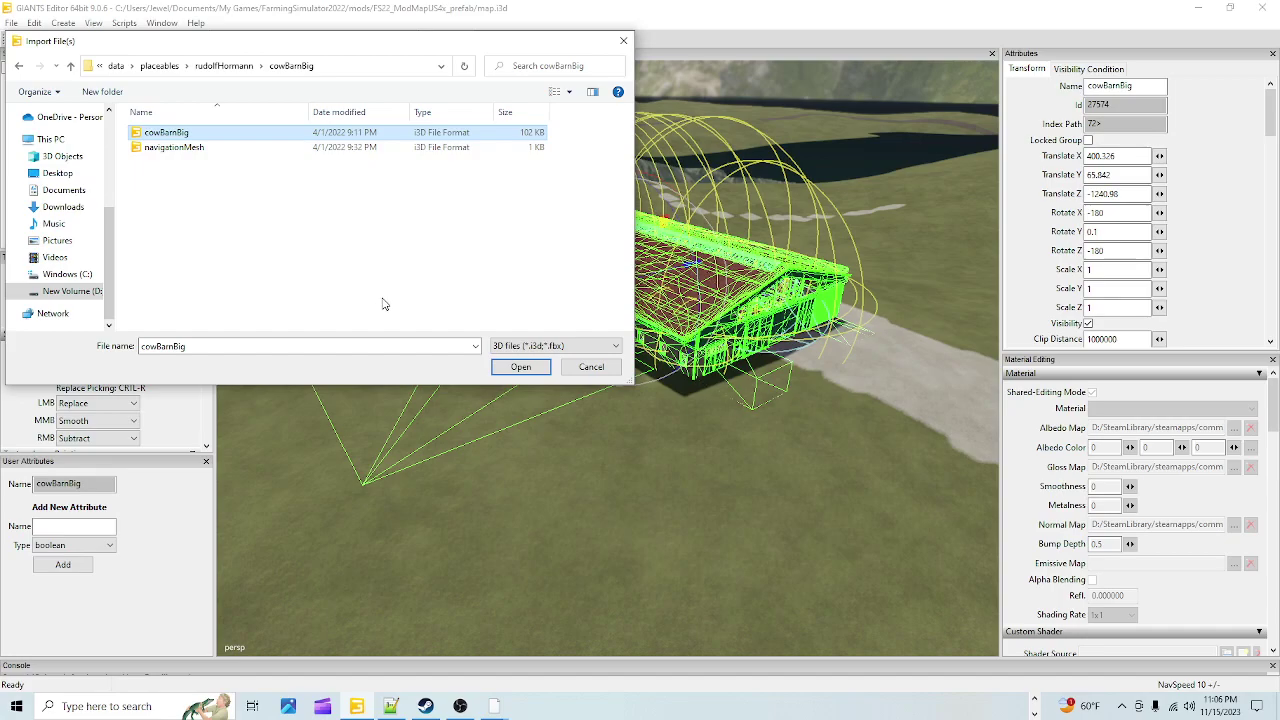
click(510, 367)
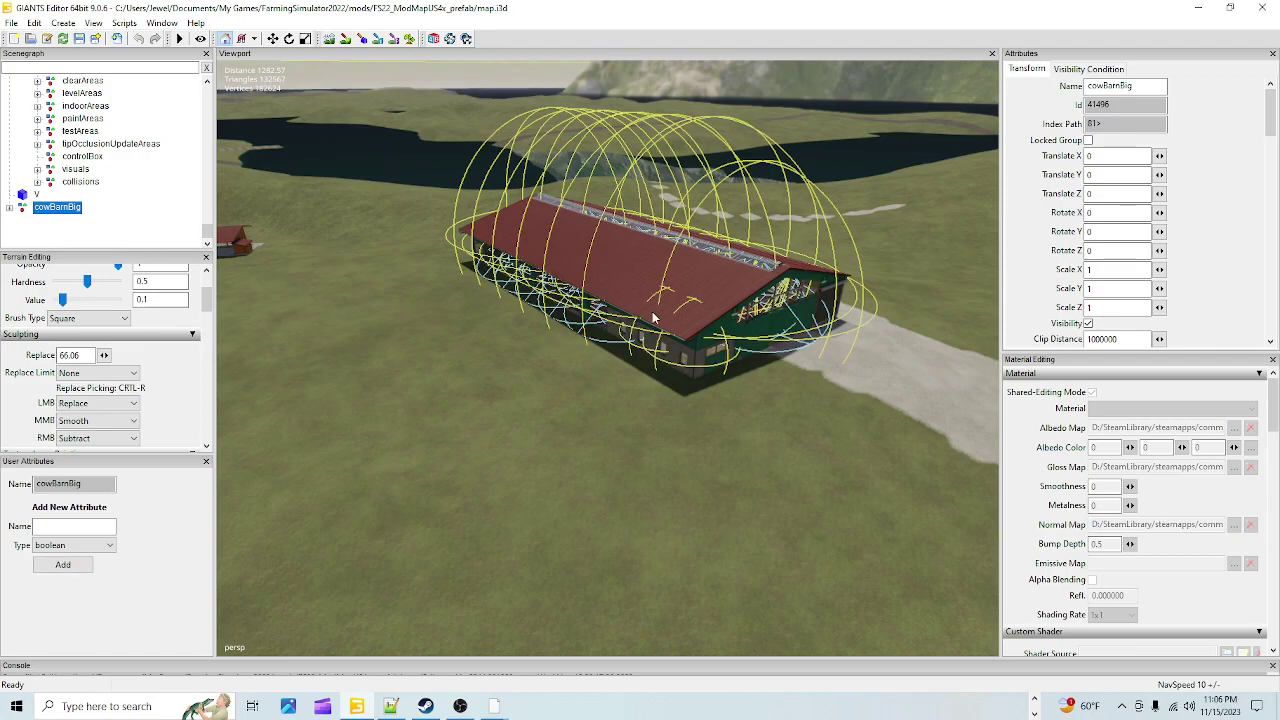
Place the imported cowBarnBig next to the existing barn and try sliding it along the Z axis to about -1216 and -1241
key(ctrl+shift+m)
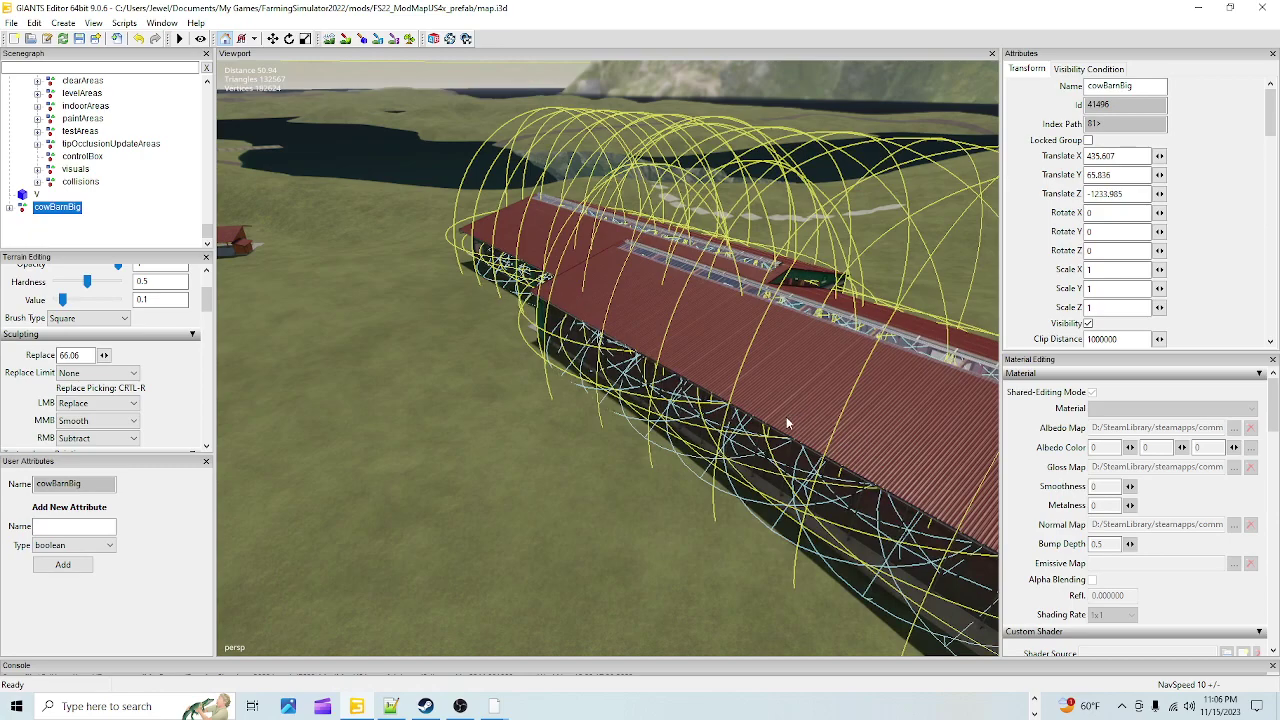
click(784, 417)
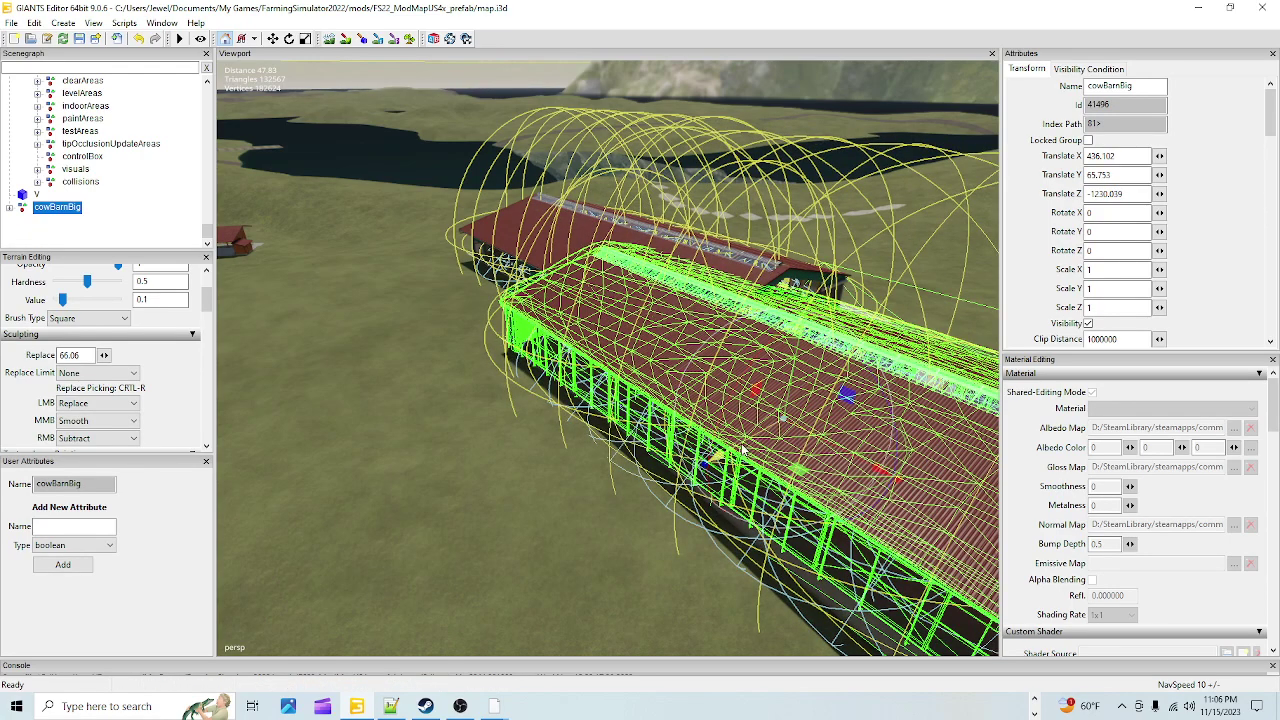
drag(742, 450, 574, 516)
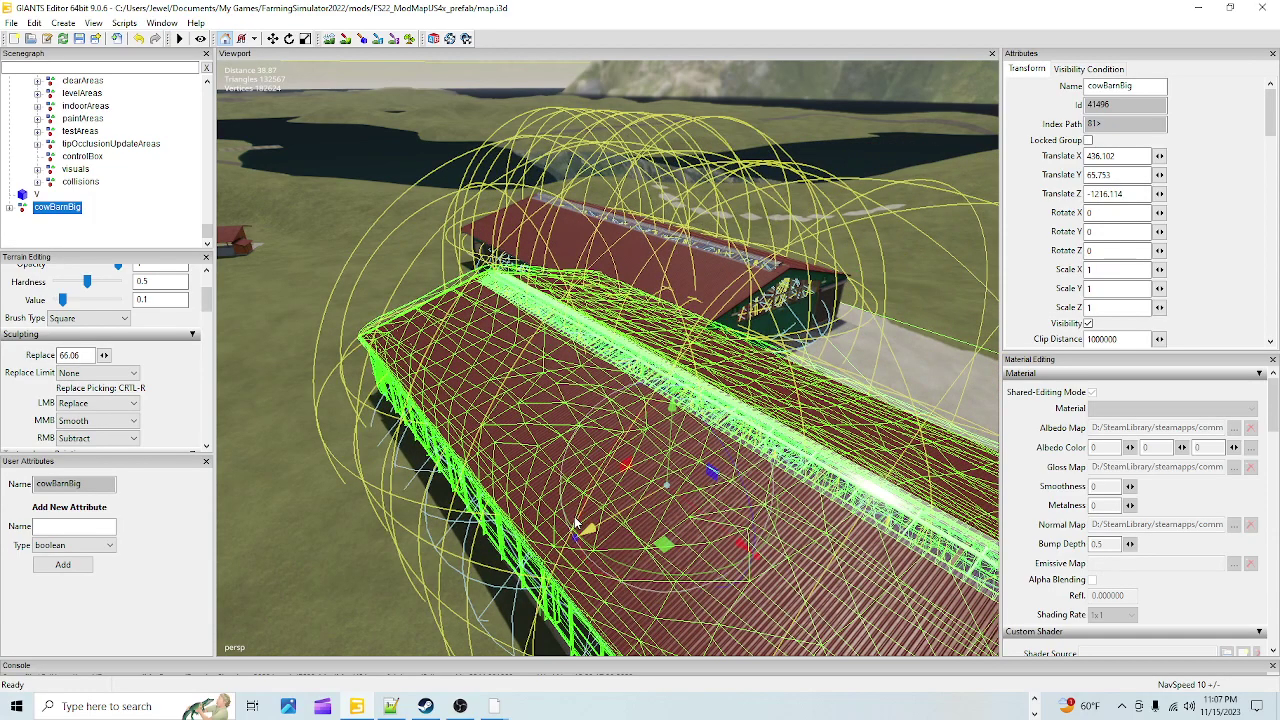
drag(574, 516, 556, 342)
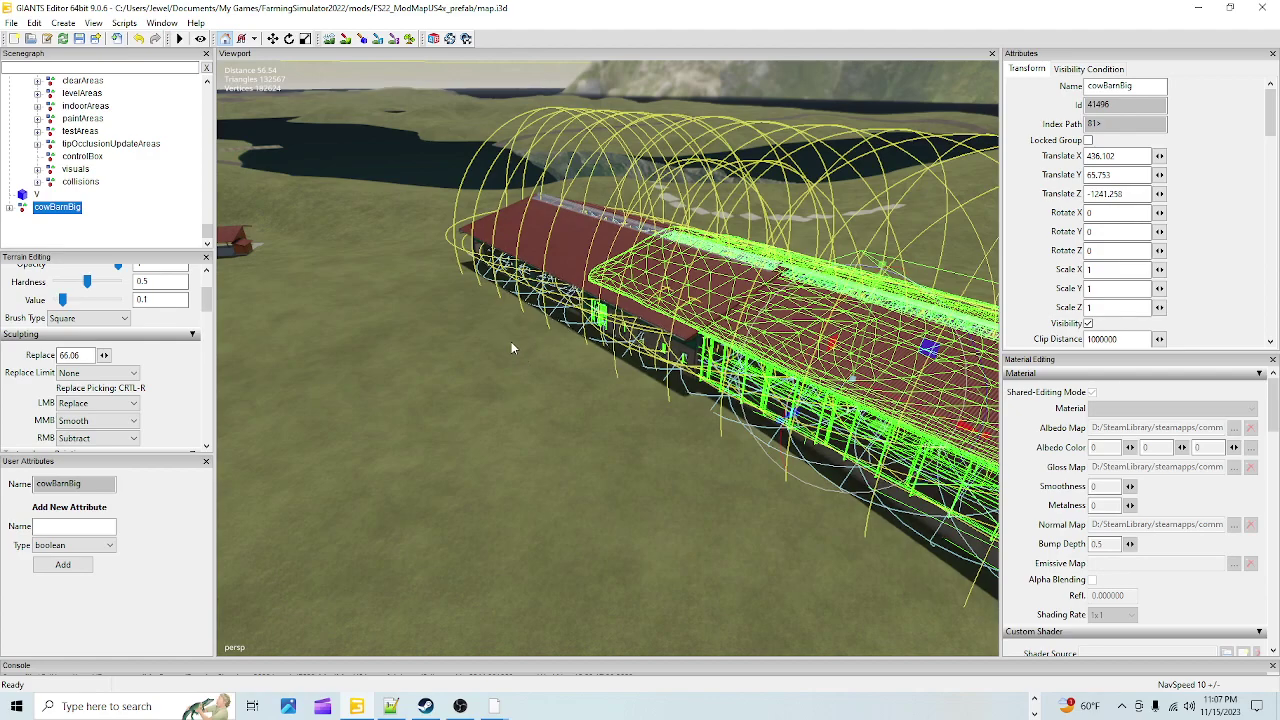
Reposition the imported barn on the open ground beside the existing barn, at about X 421.6 and Z -1216.6
click(468, 341)
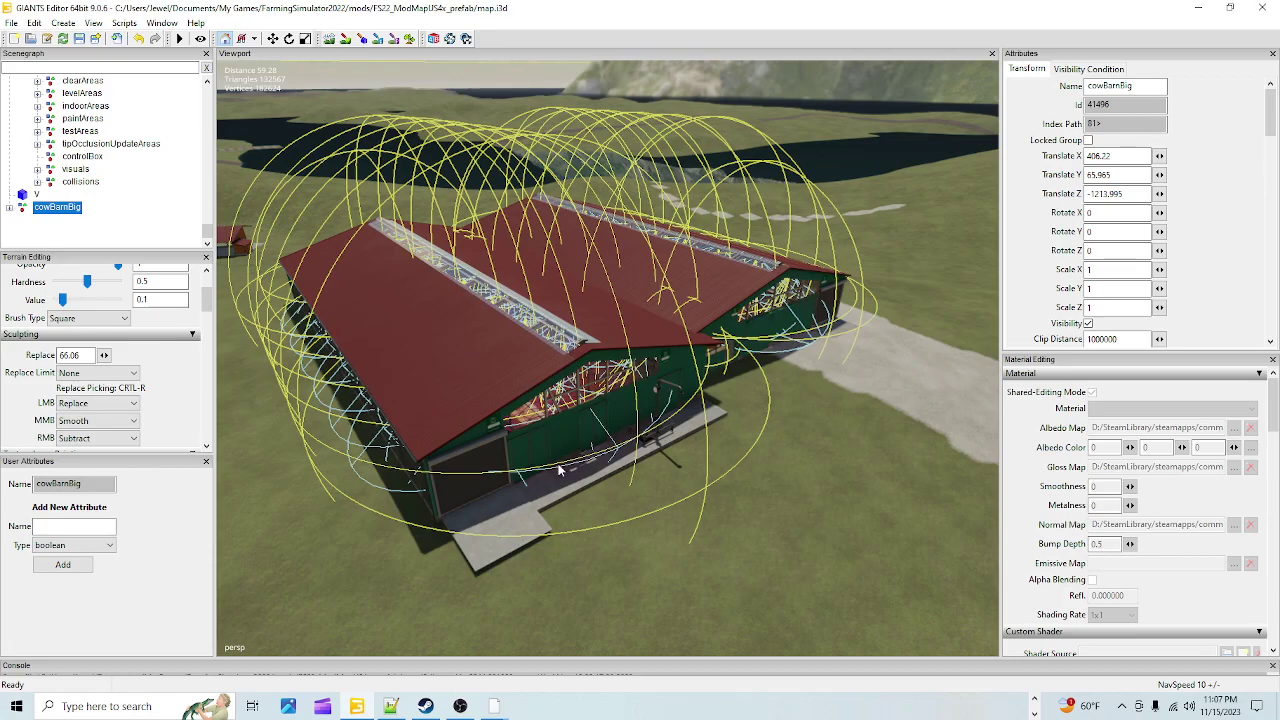
scroll(551, 470, up, 1)
scroll(551, 464, up, 5)
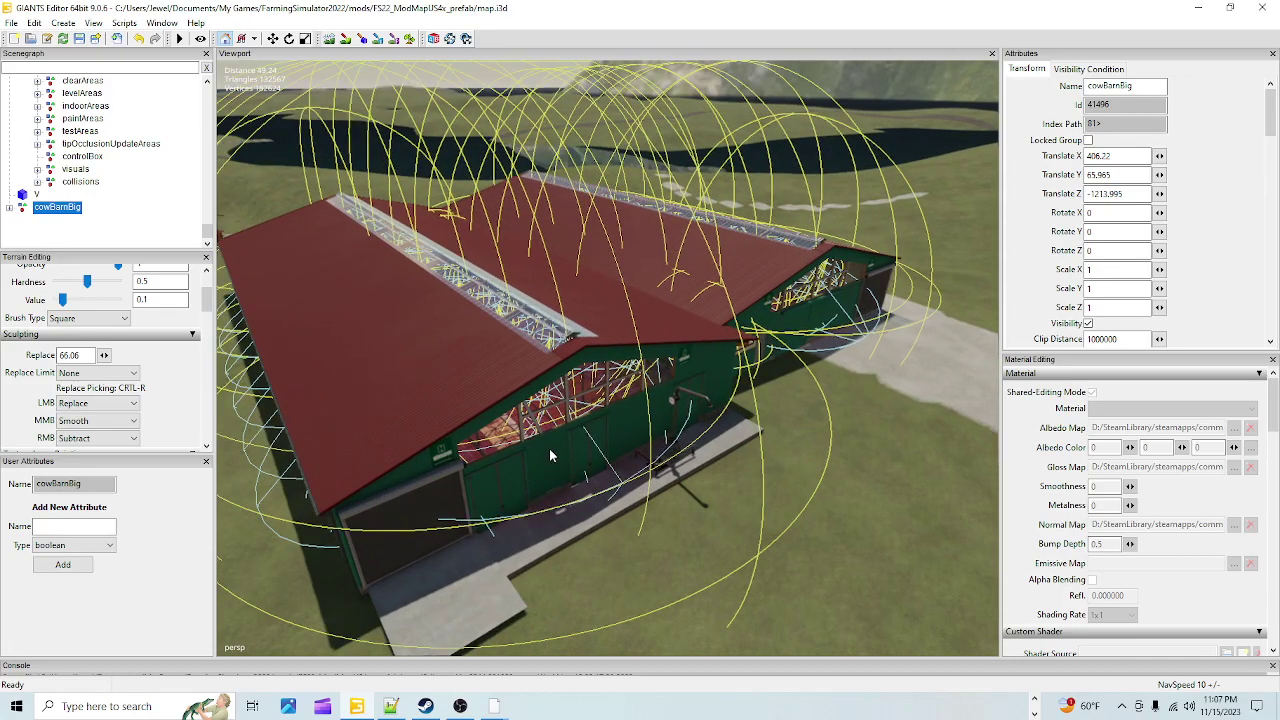
click(540, 413)
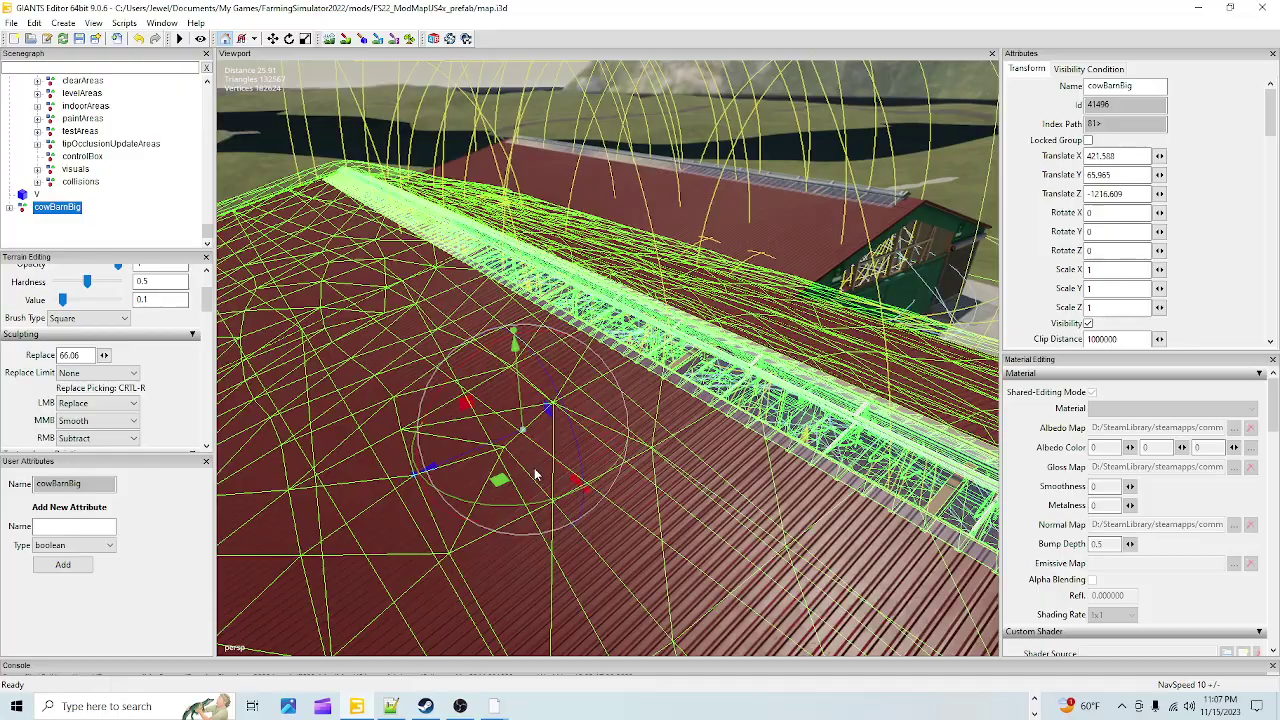
Try lowering the imported barn to about Y 64.53, check its interior floor, and raise it to about Y 65.87
middle_drag(519, 402, 744, 252)
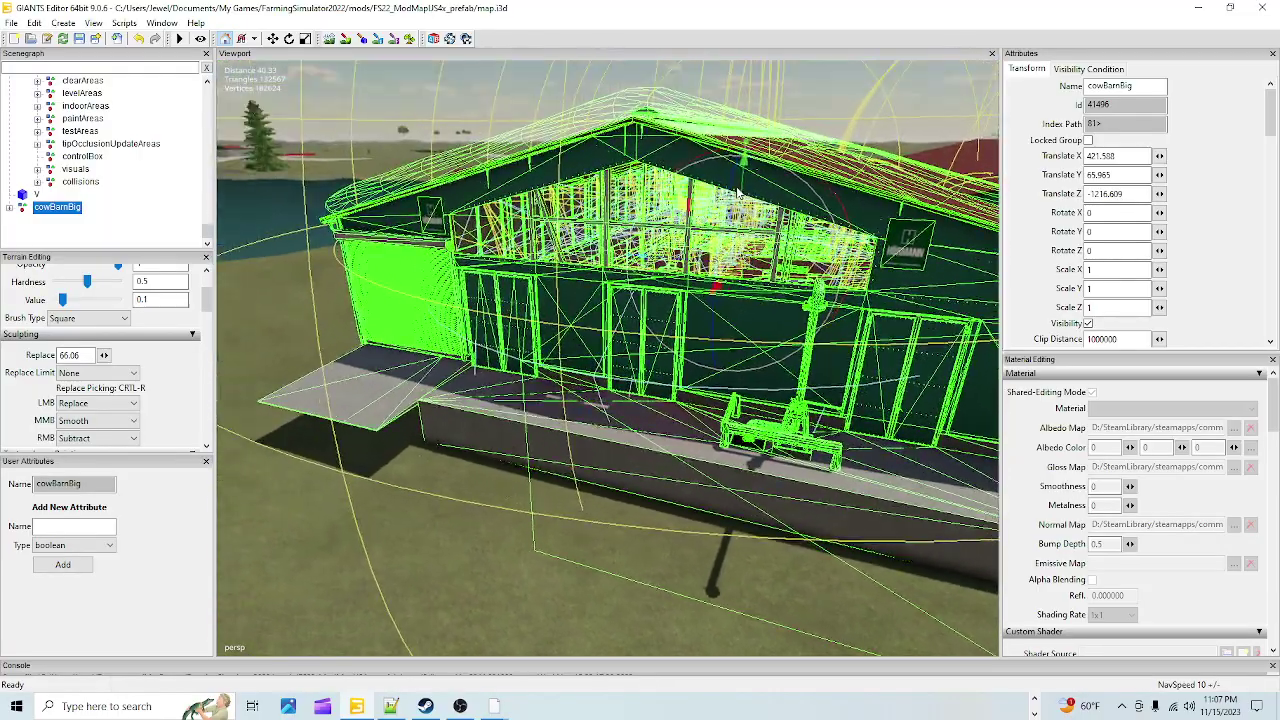
drag(744, 252, 738, 205)
middle_drag(700, 250, 670, 288)
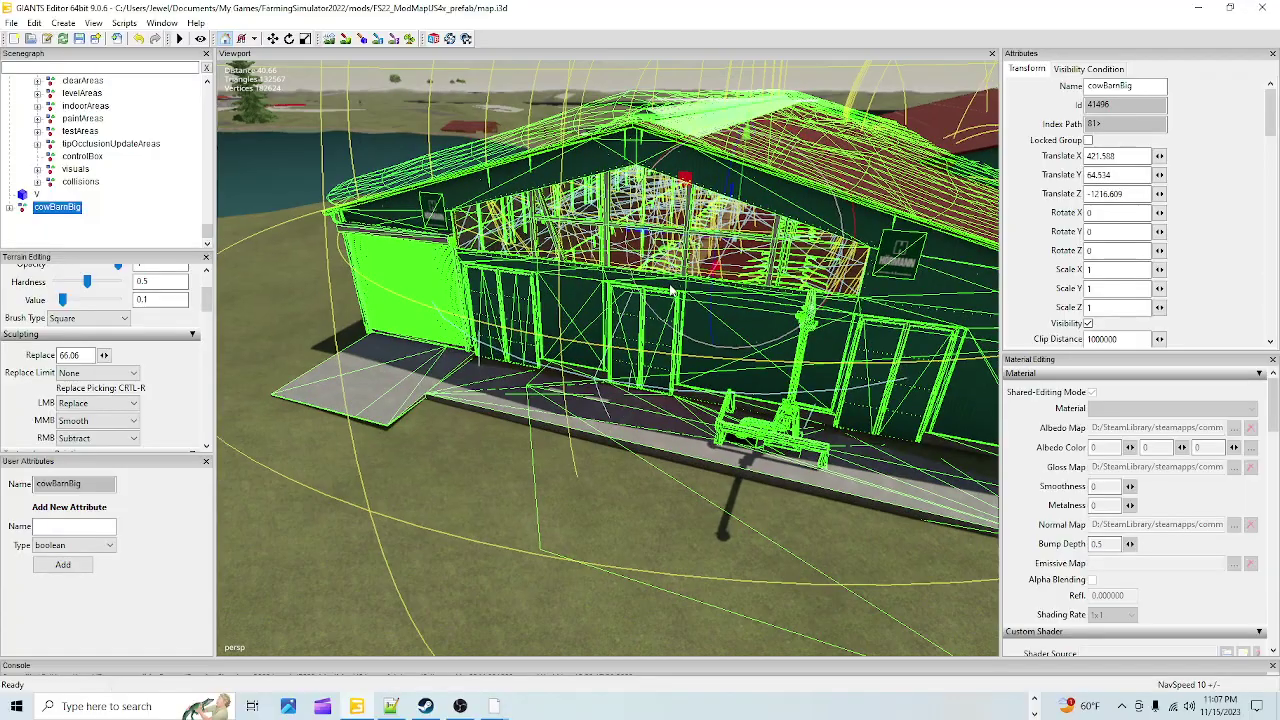
scroll(585, 415, up, 10)
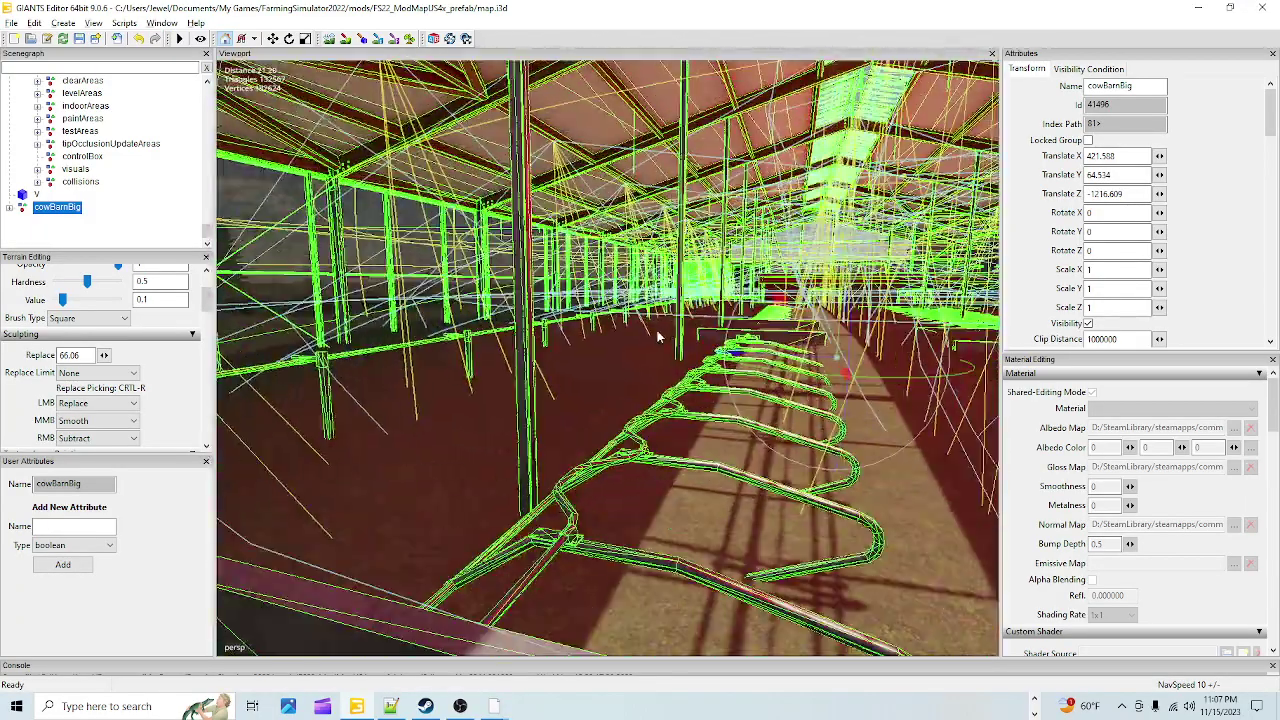
drag(641, 392, 741, 120)
Examine the imported barn's front platform, edges and the wireframe extending toward the concrete drive
scroll(741, 120, down, 10)
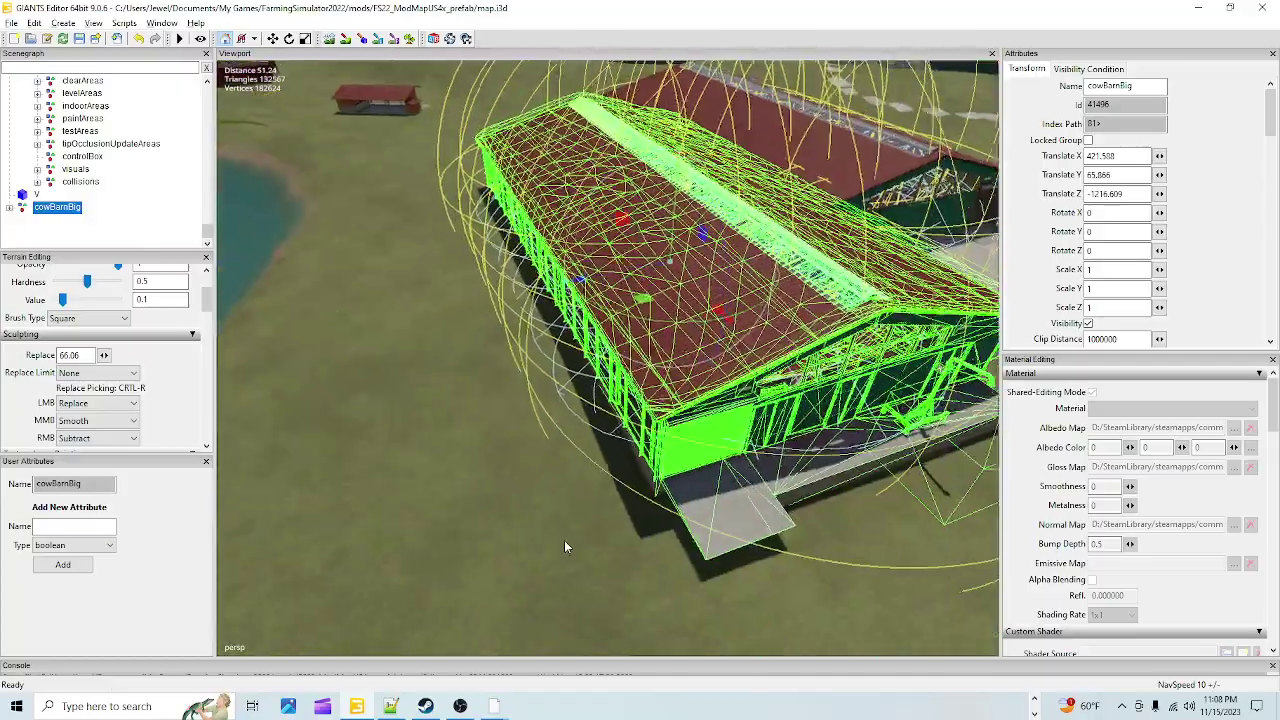
scroll(651, 490, up, 10)
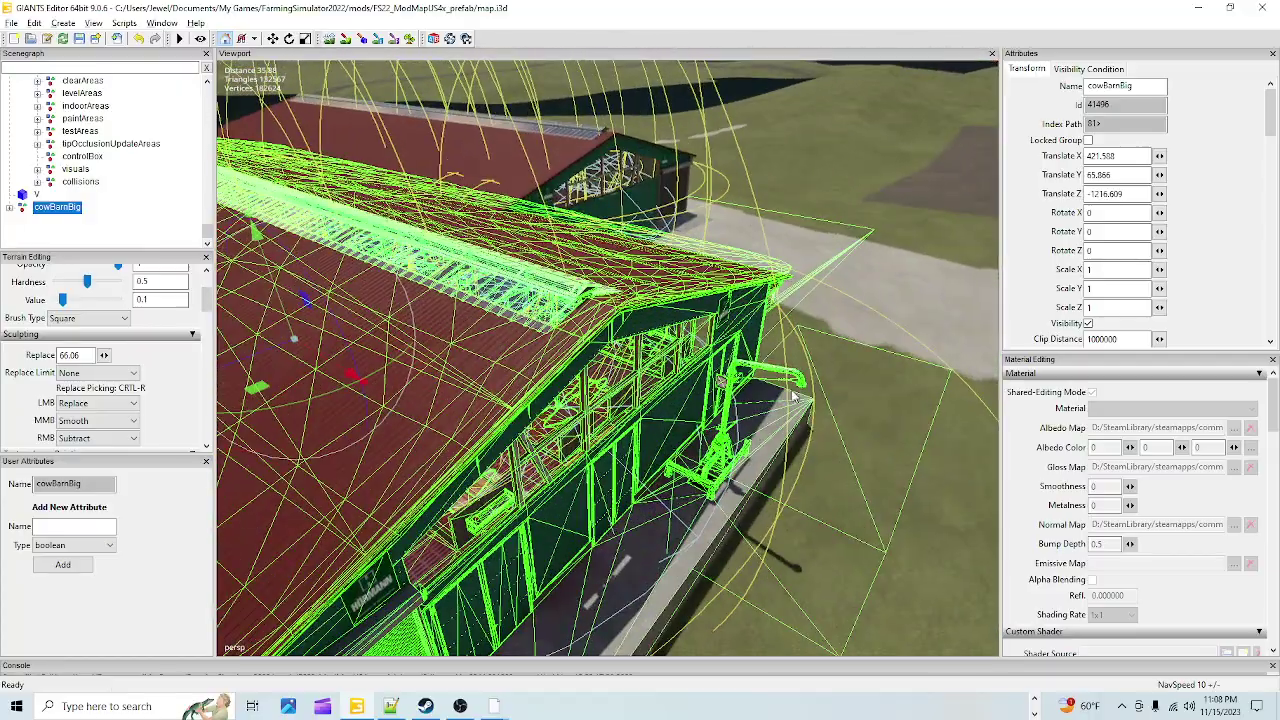
scroll(651, 490, down, 8)
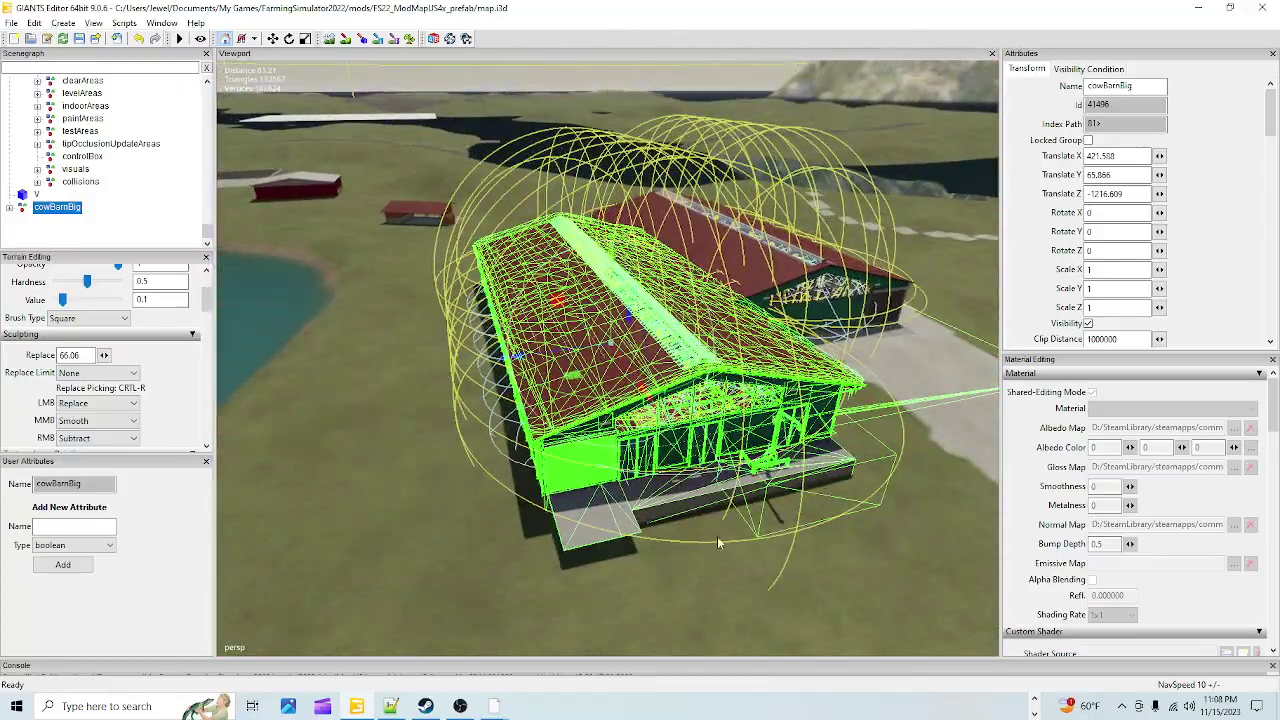
scroll(684, 449, up, 10)
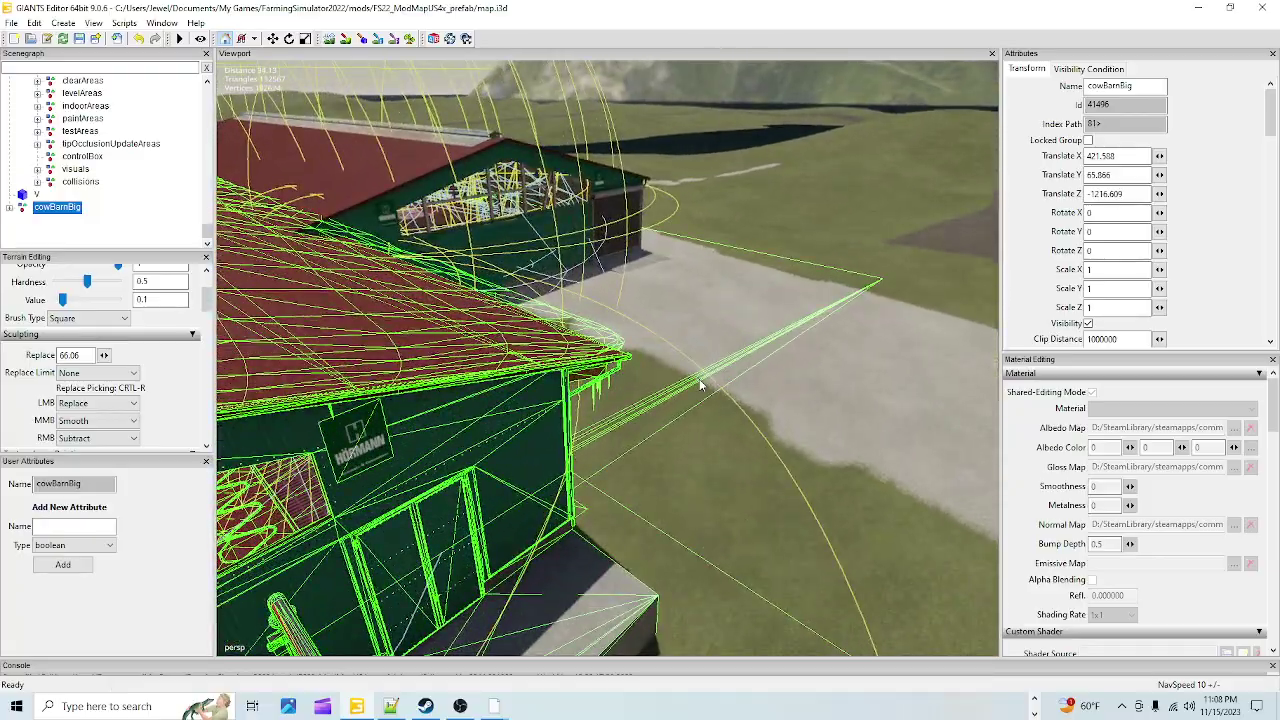
scroll(610, 562, down, 8)
scroll(725, 444, up, 8)
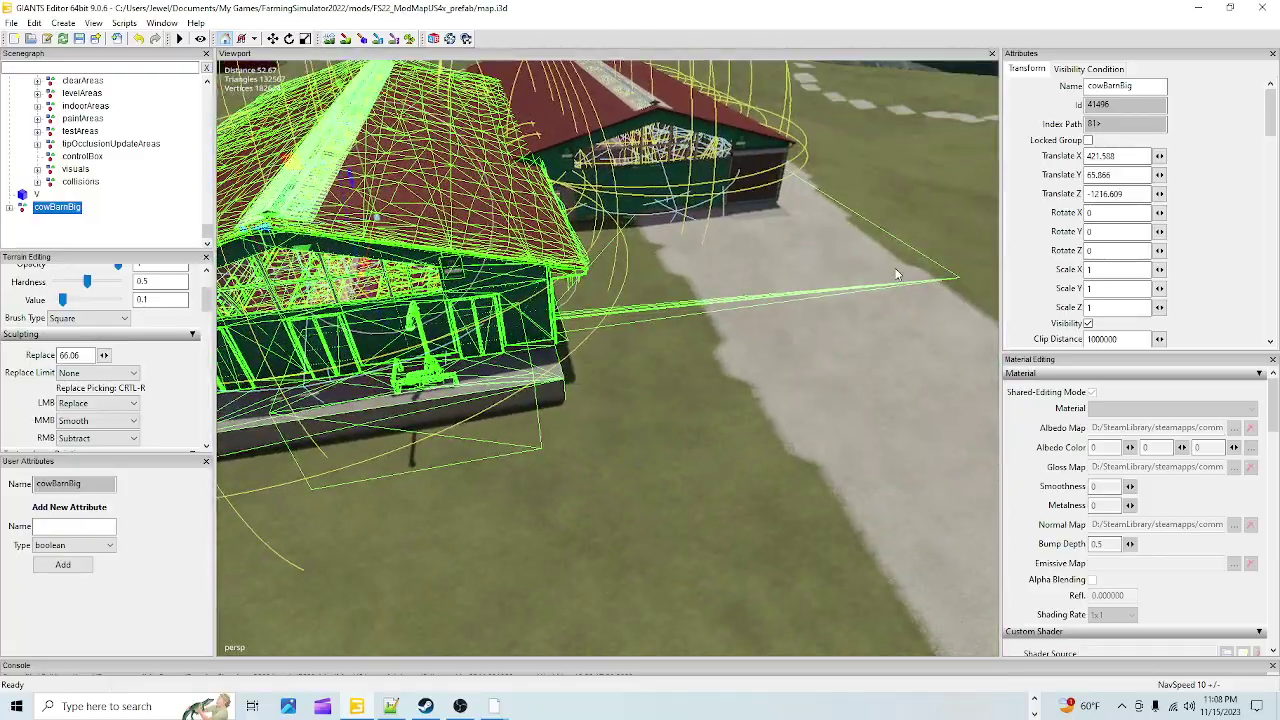
Collapse the pigBarnBig node and try to move the imported cowBarnBig into the placeholders group in the scenegraph
key(f)
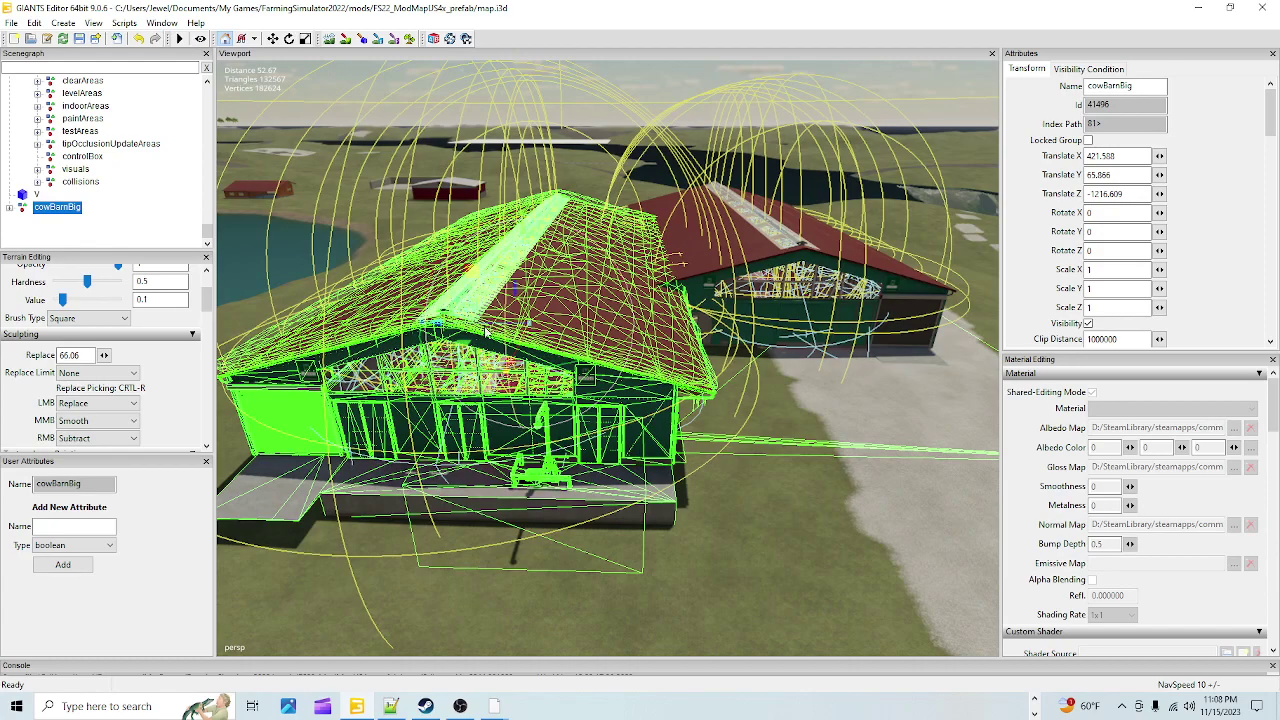
scroll(107, 220, up, 3)
scroll(107, 220, up, 4)
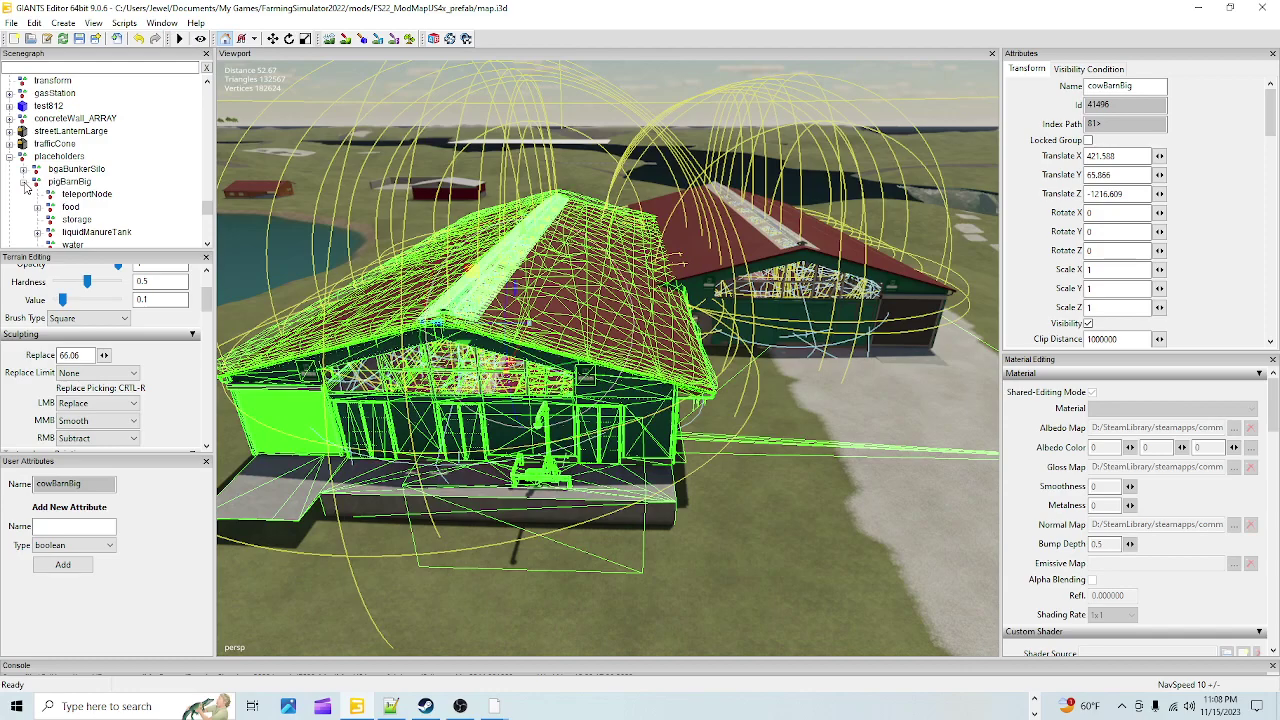
click(23, 182)
click(77, 158)
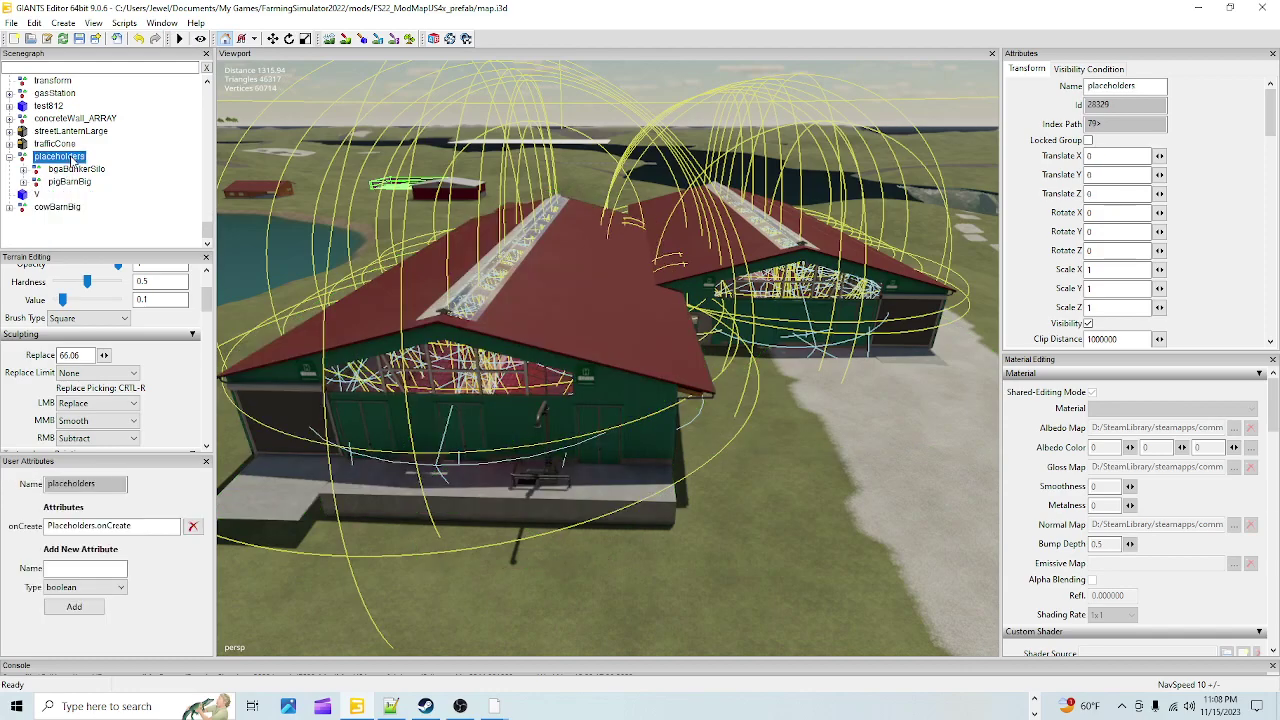
click(62, 208)
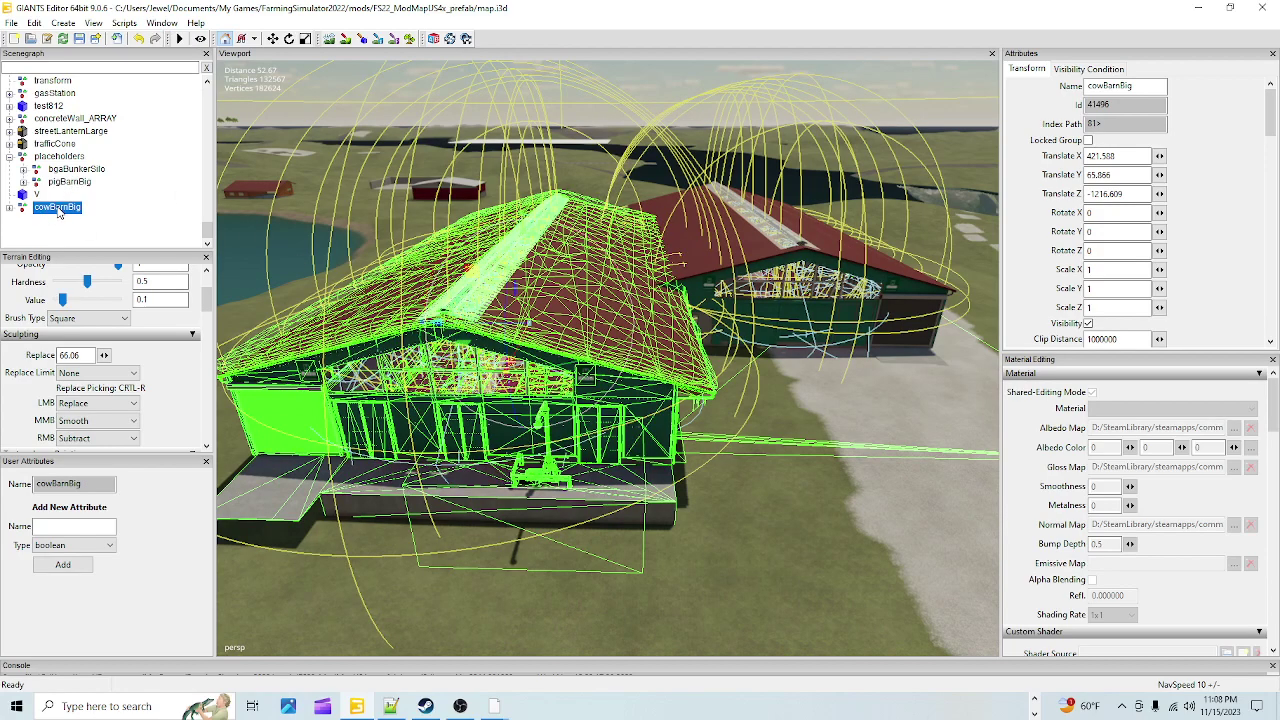
click(70, 157)
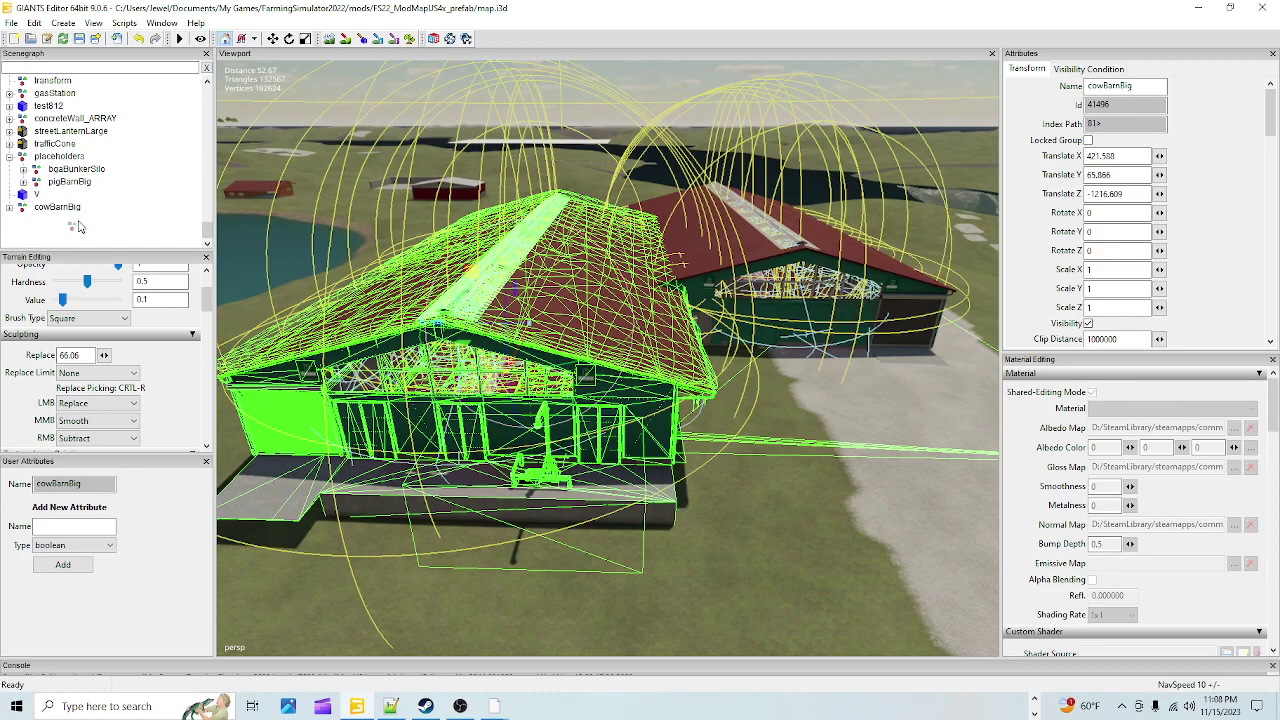
click(80, 229)
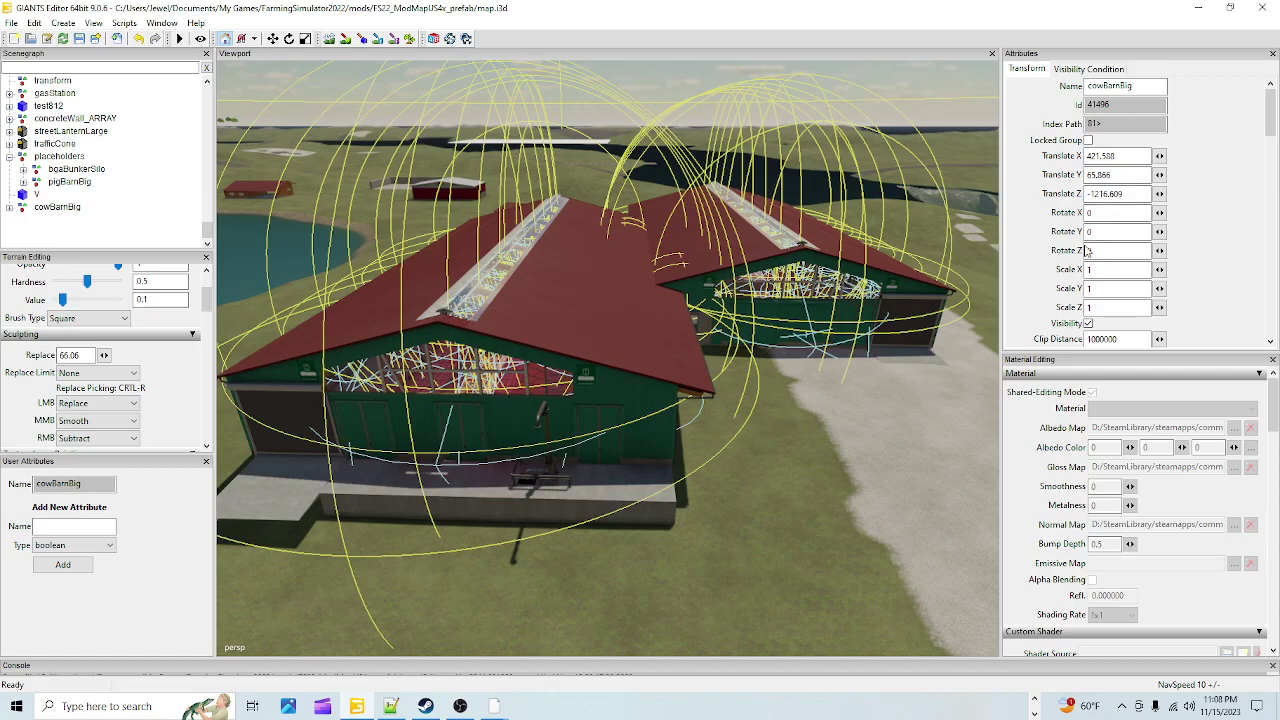
Delete the imported cowBarnBig, including all its child nodes, from the open ground beside the existing barn
click(555, 286)
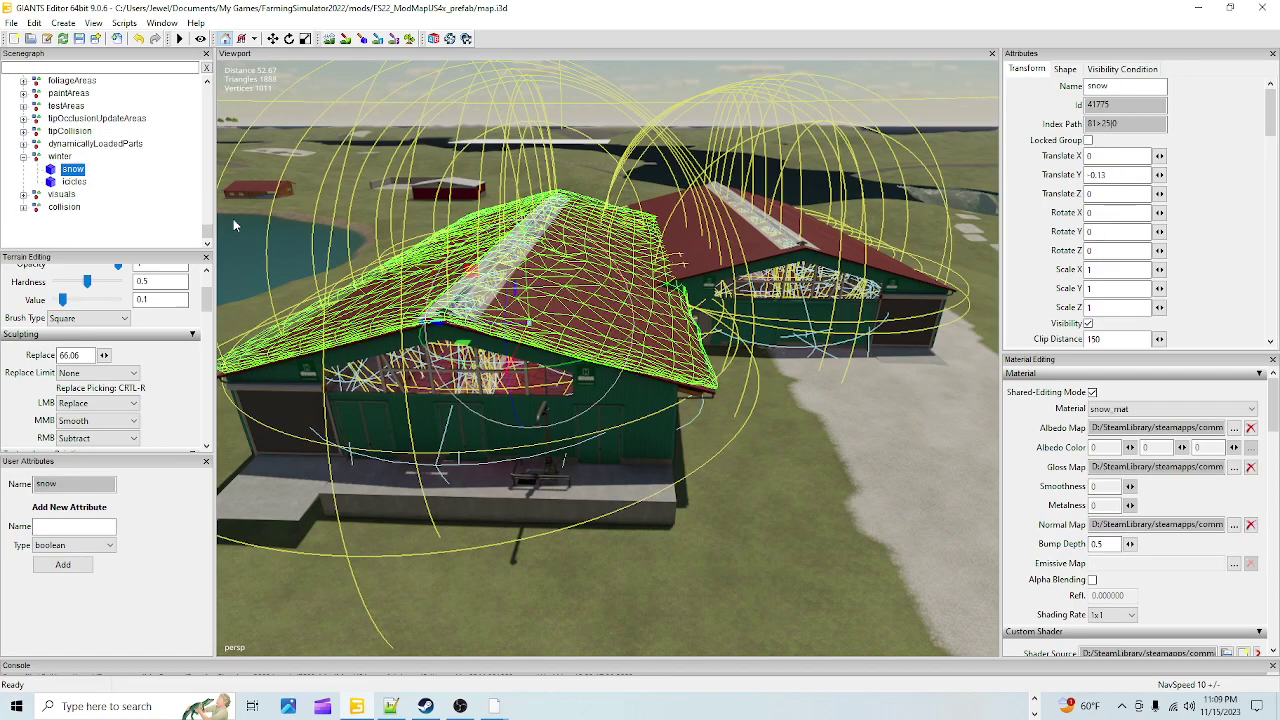
scroll(165, 224, up, 2)
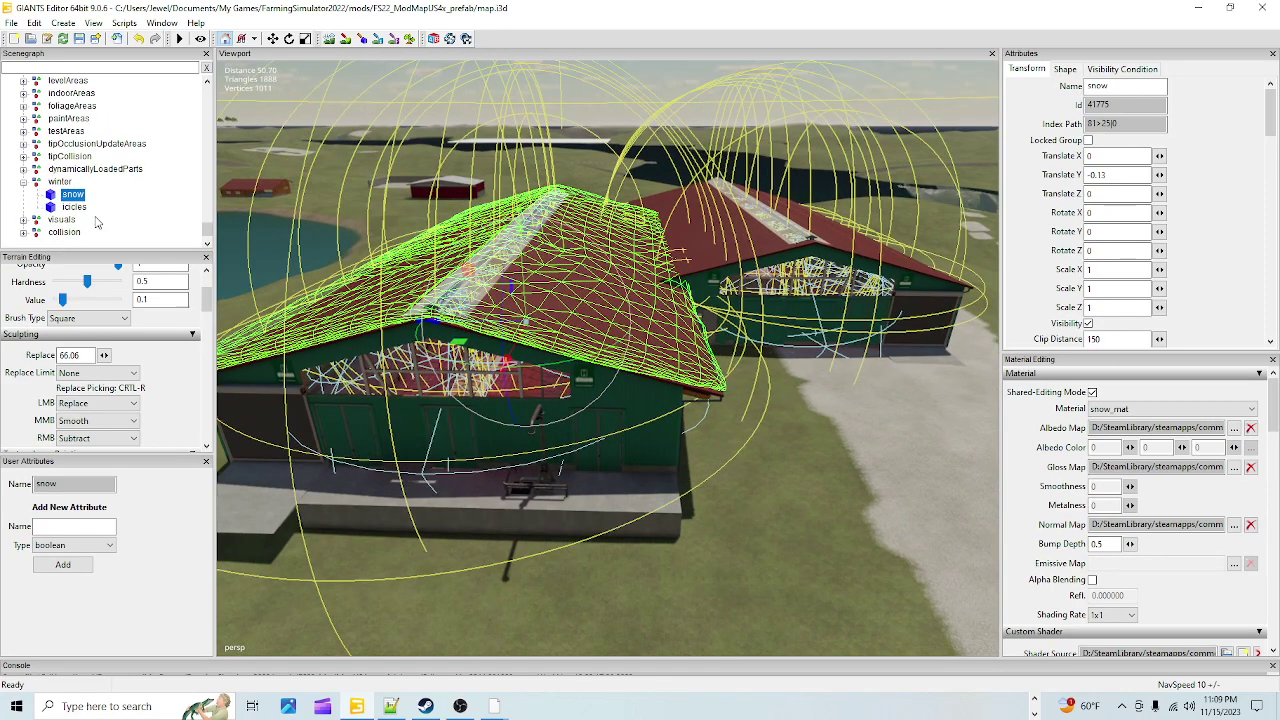
scroll(97, 222, up, 5)
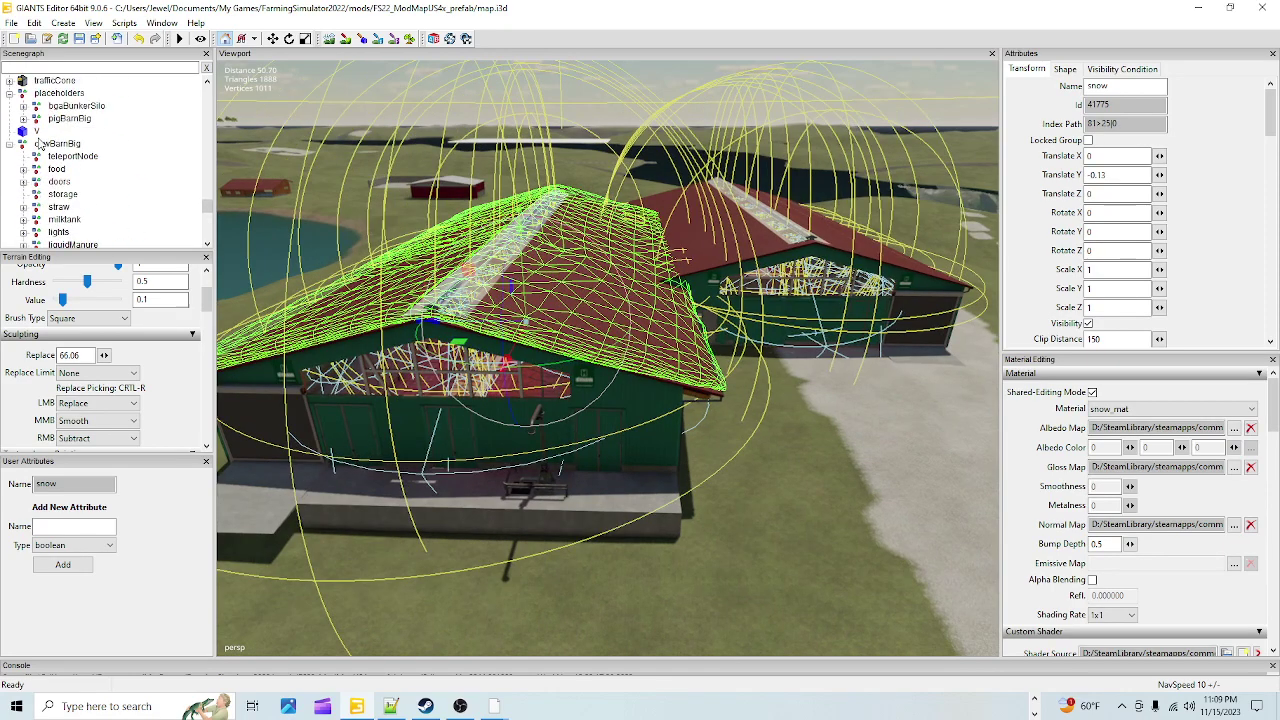
click(57, 145)
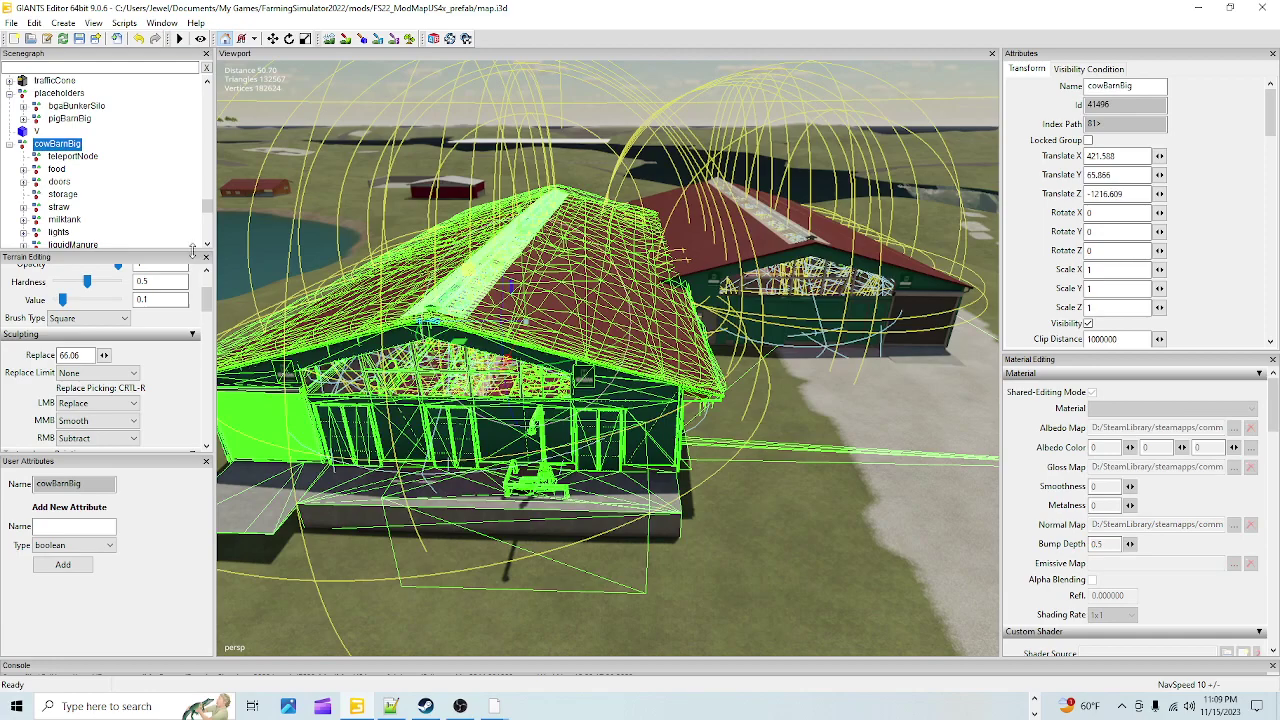
key(Delete)
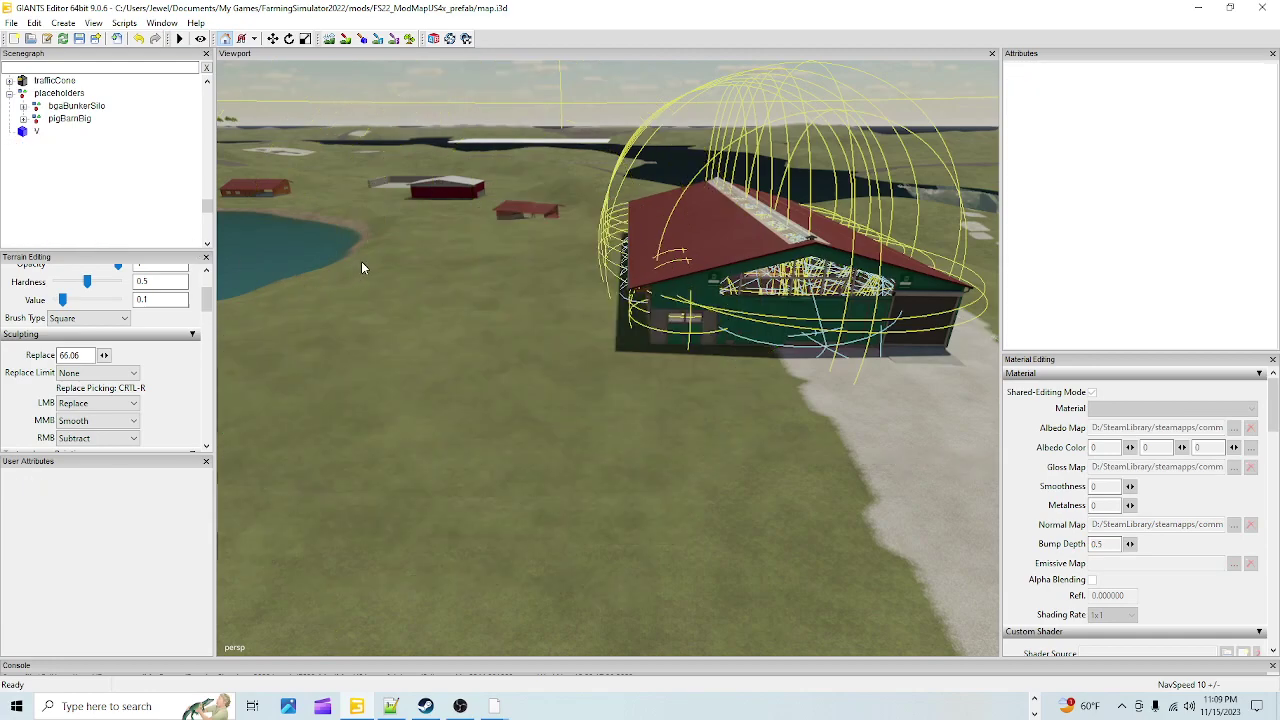
Find the existing barn's cowBarnBig root node in the scenegraph and move it into the placeholders group
click(711, 230)
scroll(90, 210, up, 10)
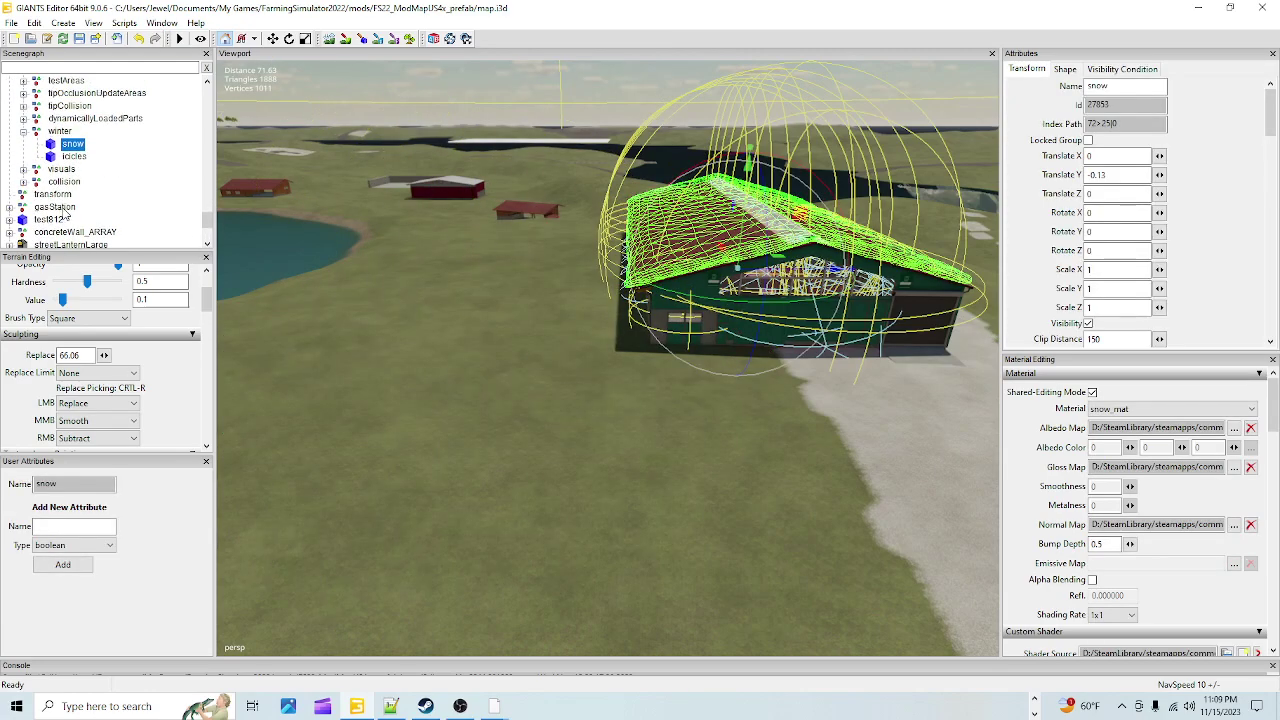
scroll(72, 207, up, 4)
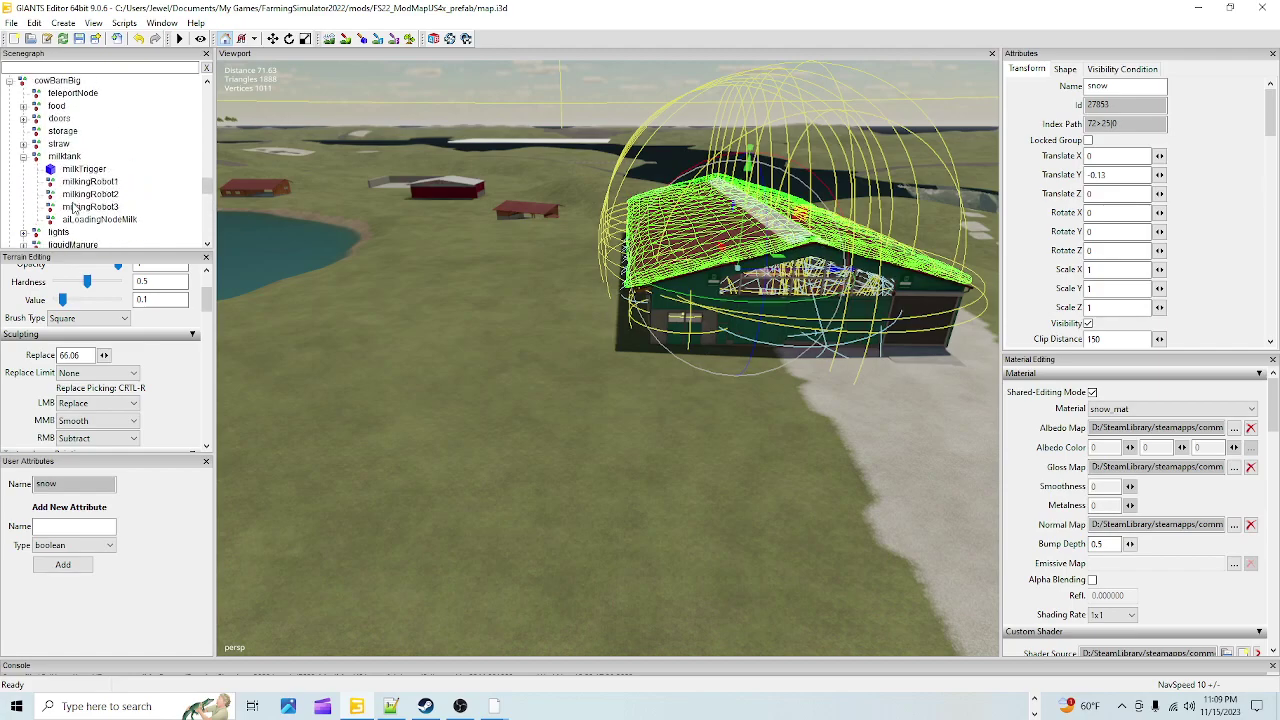
click(60, 157)
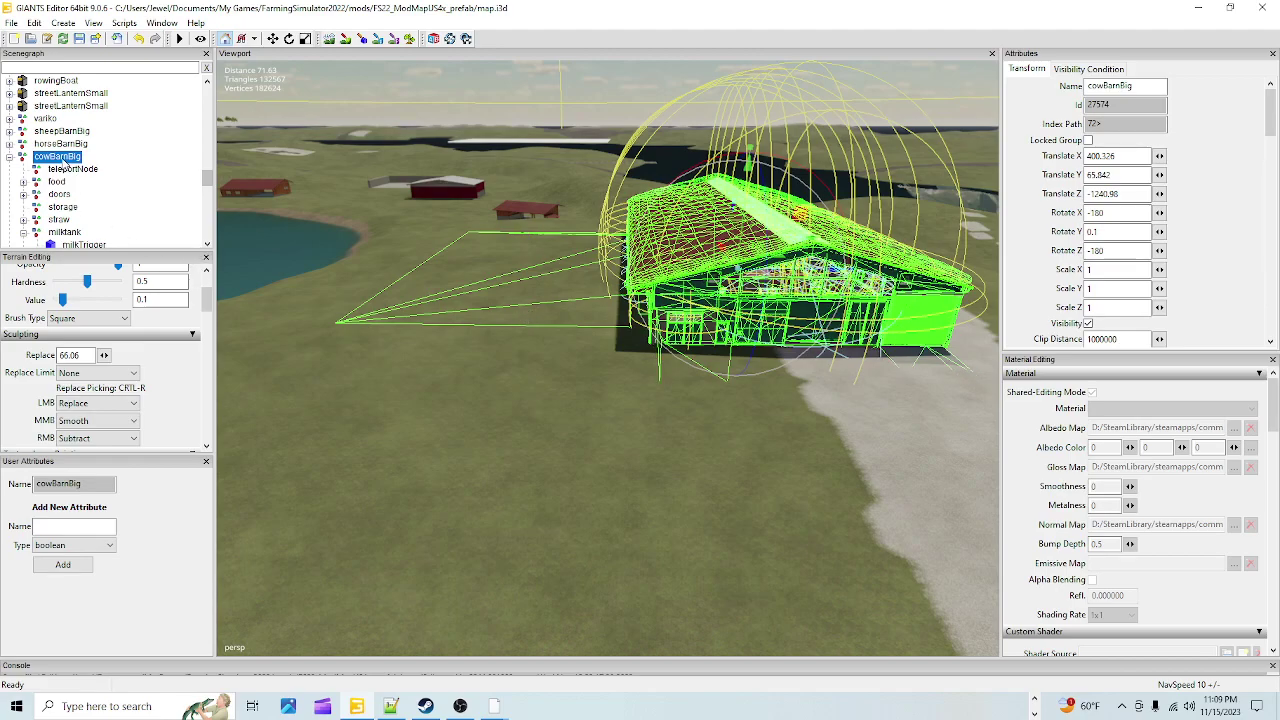
click(62, 208)
scroll(57, 263, down, 10)
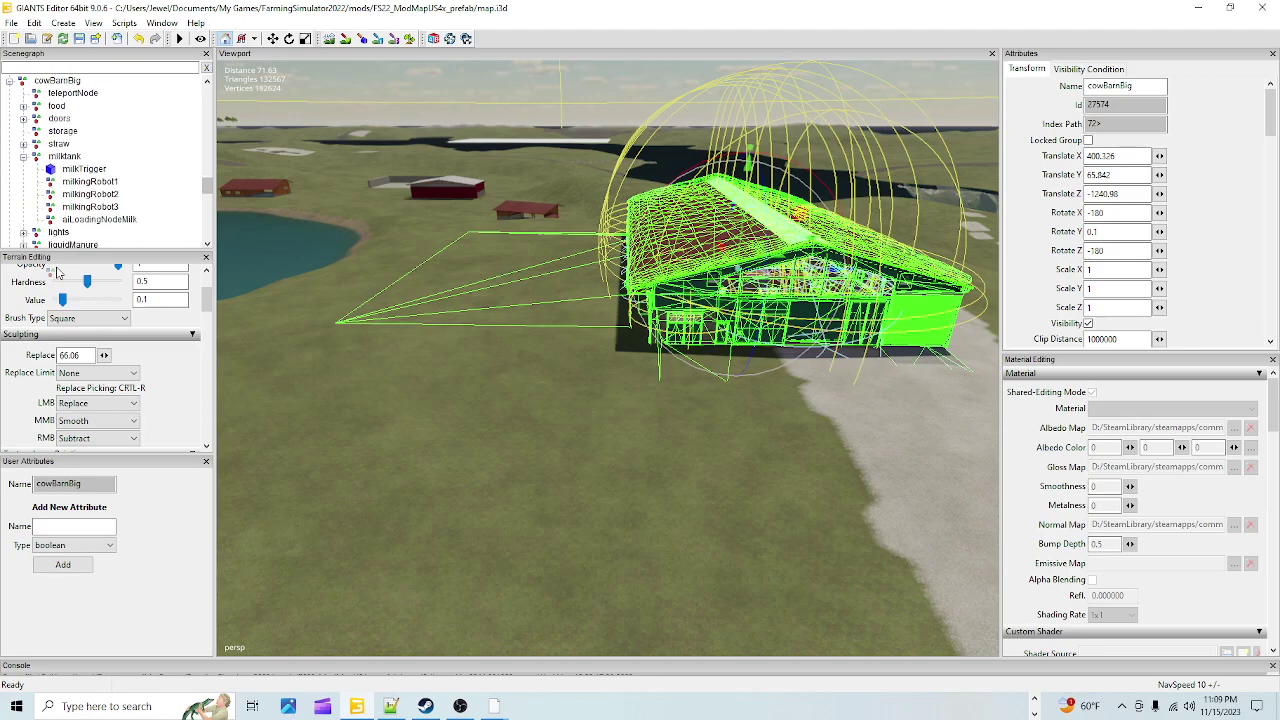
scroll(57, 270, down, 6)
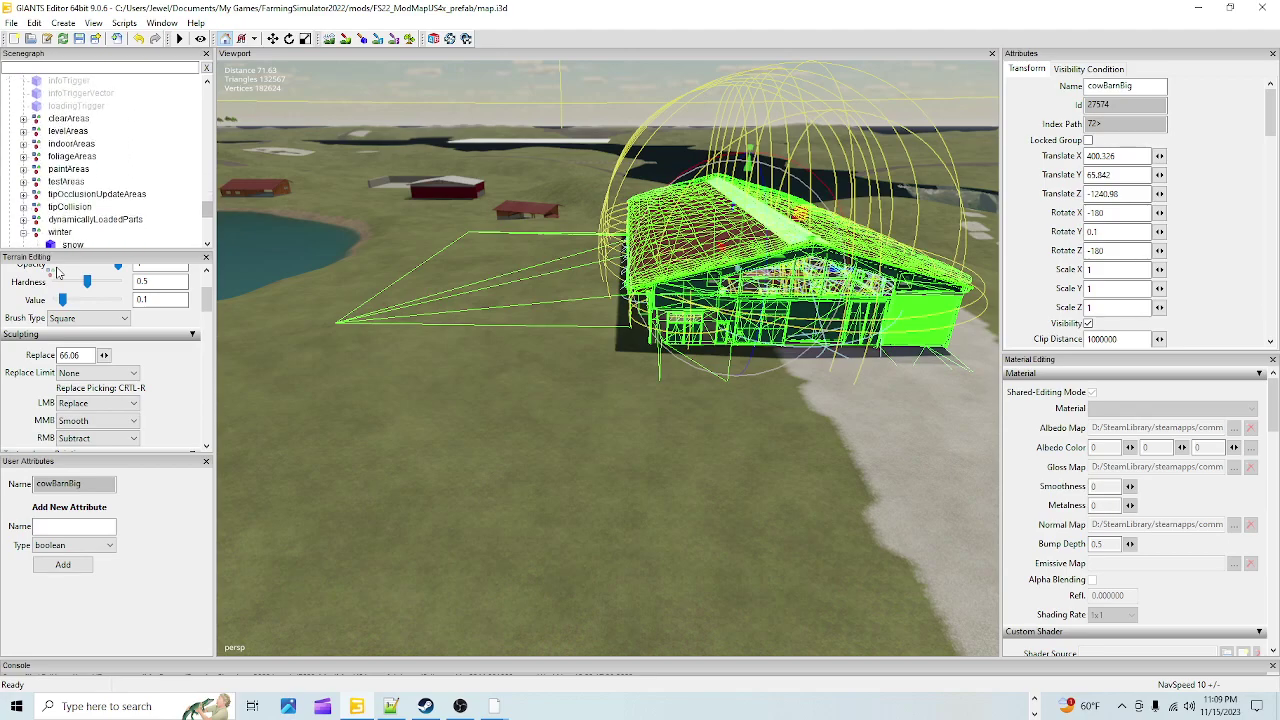
drag(58, 269, 90, 178)
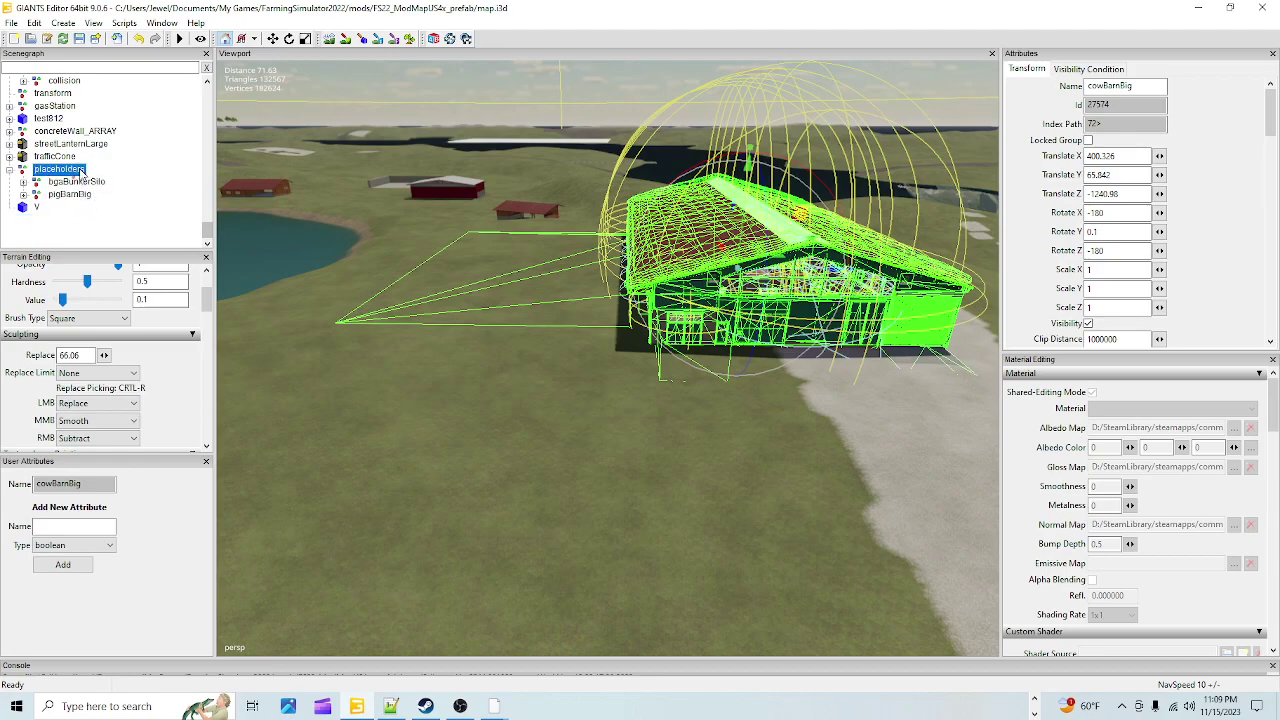
drag(83, 173, 80, 172)
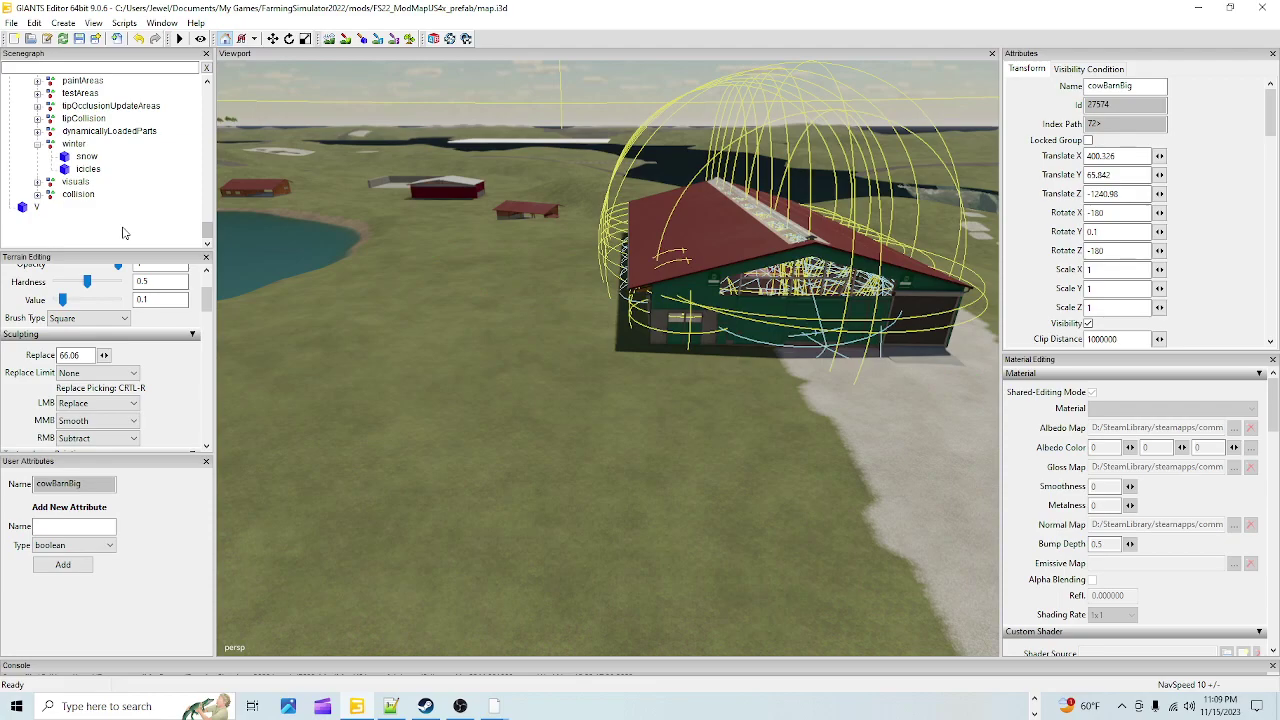
Collapse cowBarnBig inside the placeholders group, select its root node and save the map
scroll(111, 222, up, 10)
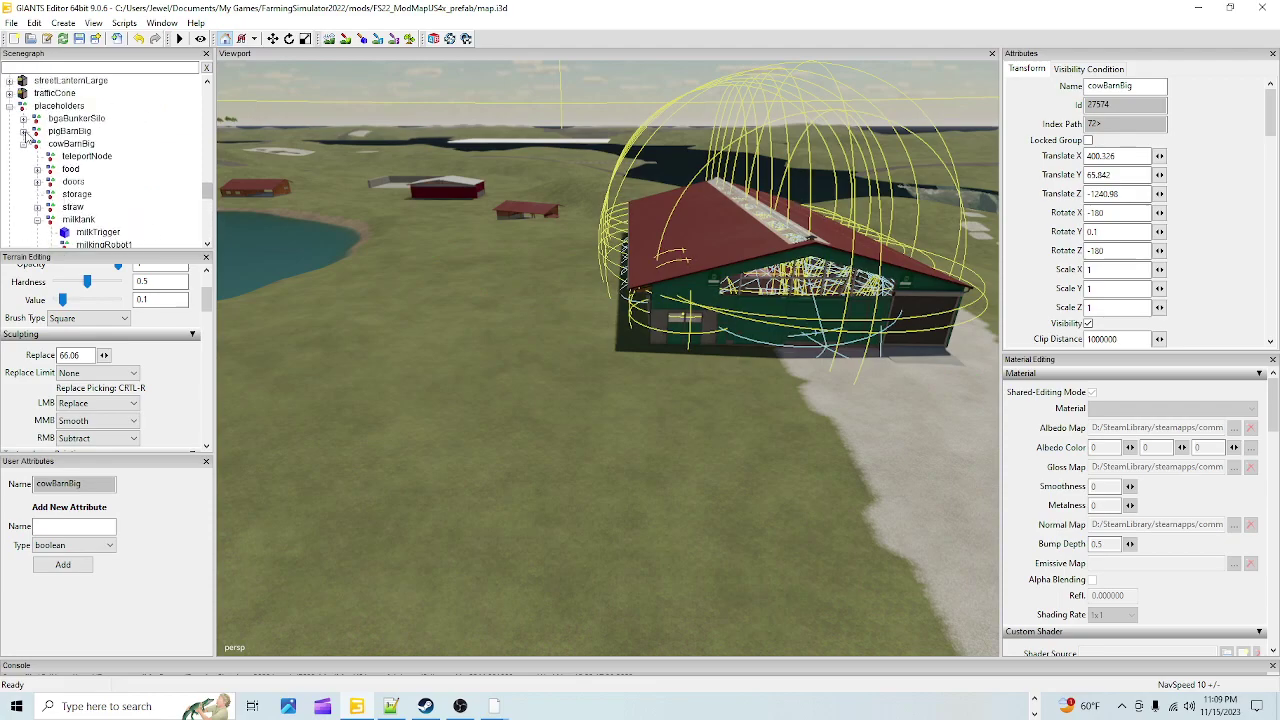
click(32, 149)
click(23, 146)
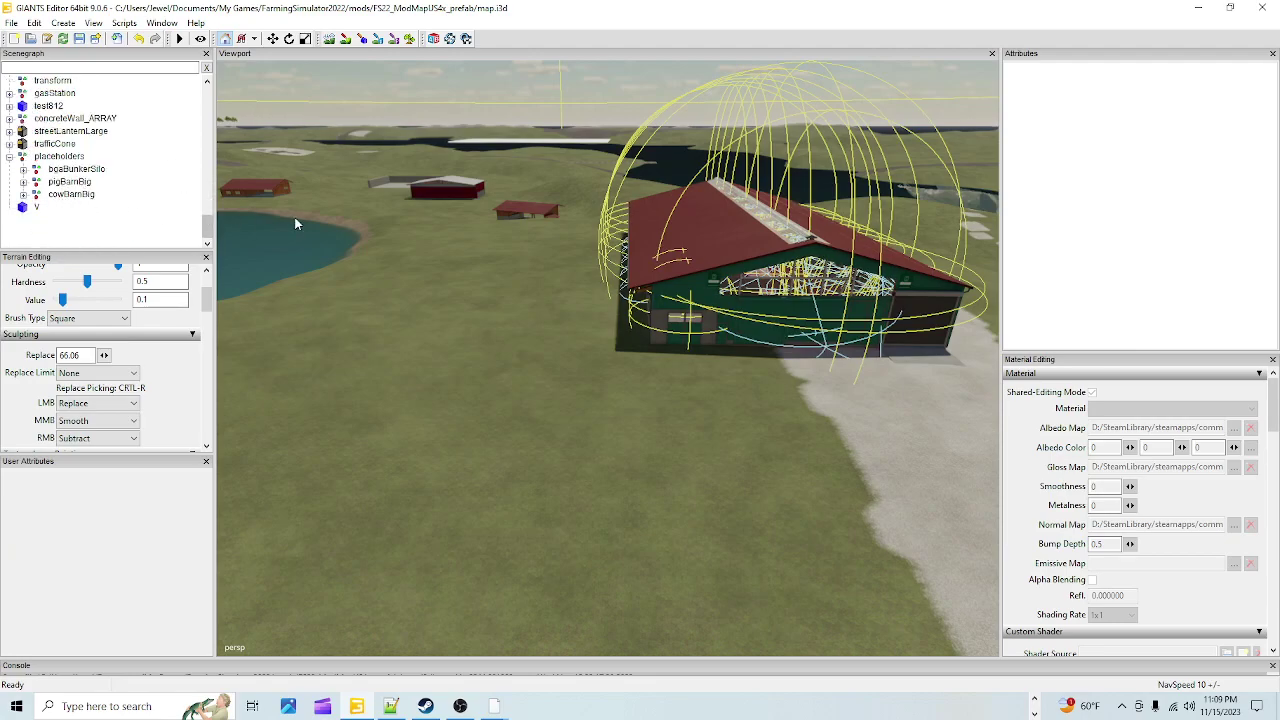
click(72, 194)
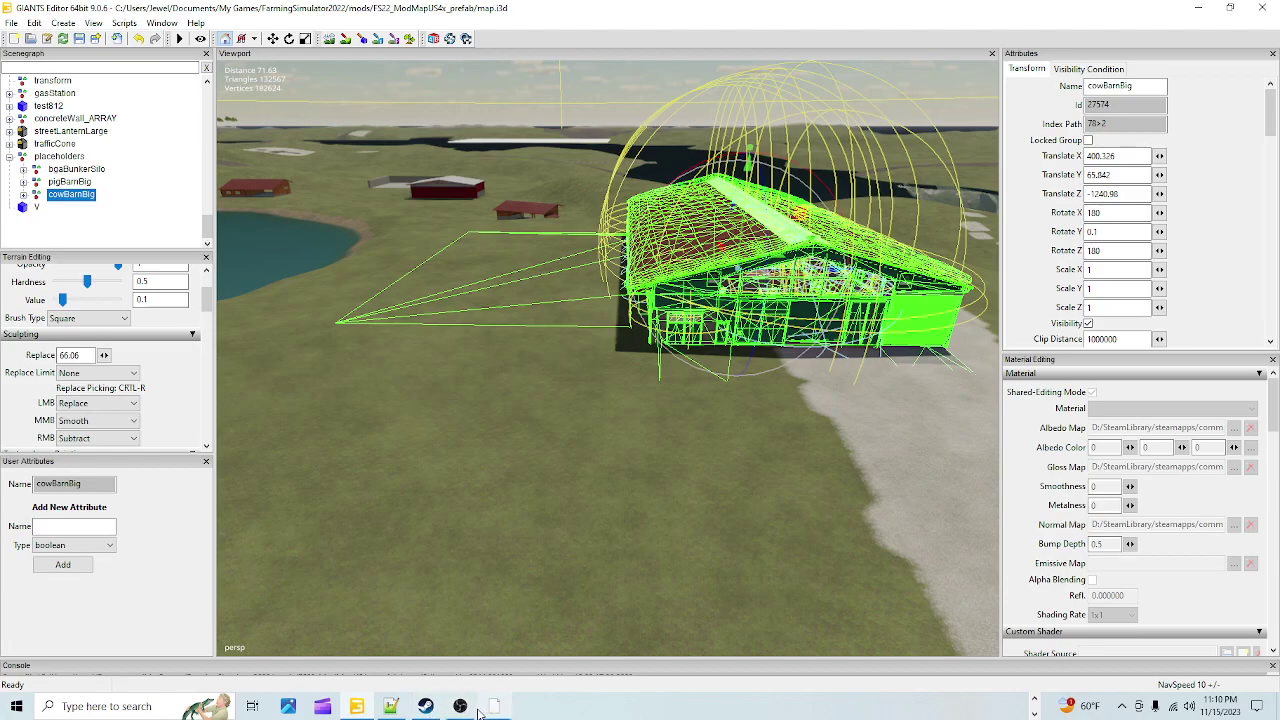
mouse_move(463, 708)
click(80, 39)
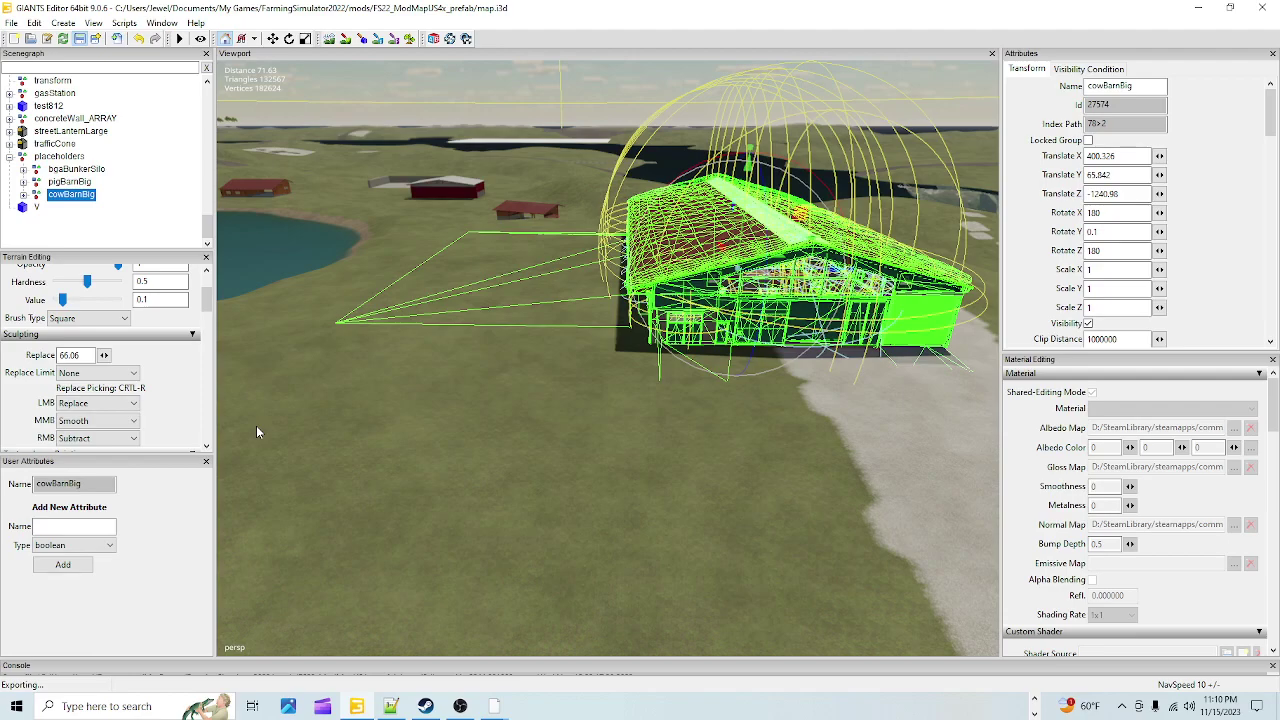
Switch to Steam, launch Farming Simulator 22, skip the intro and open the career game saves
click(424, 706)
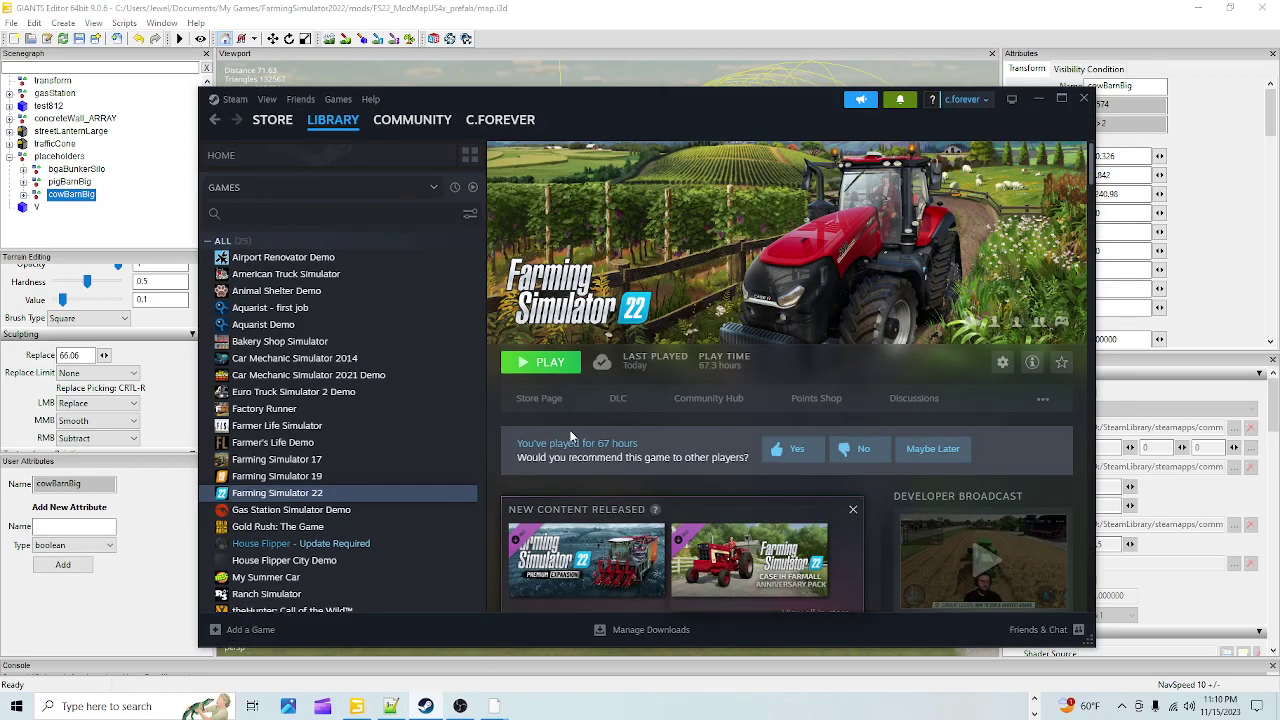
click(557, 372)
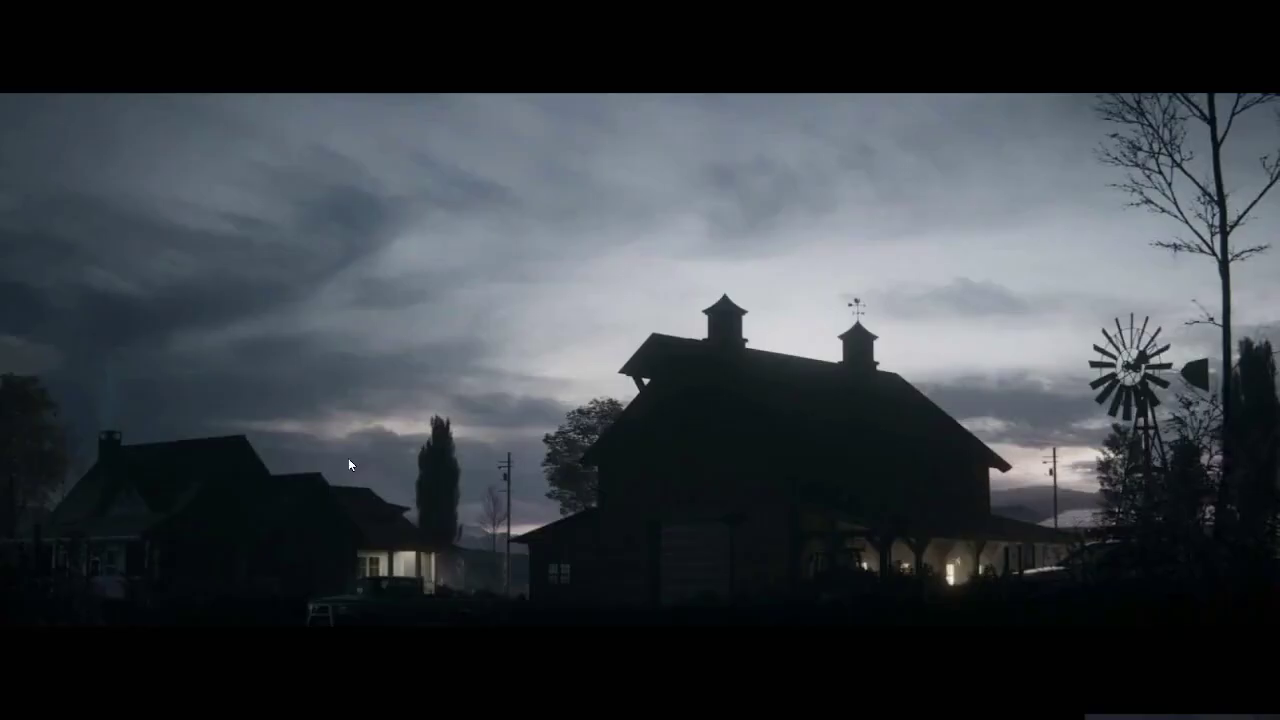
click(348, 458)
click(198, 429)
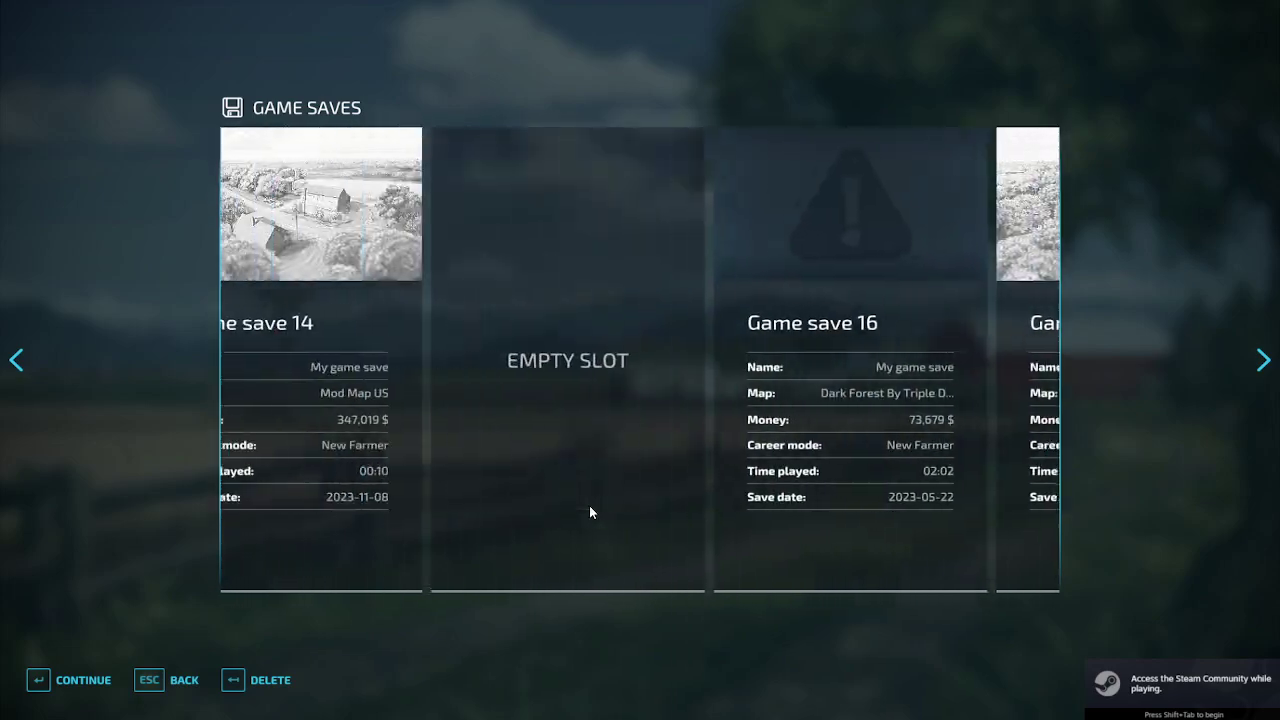
Start a New Farmer career on Mod Map US in the empty slot before game save 16
click(83, 680)
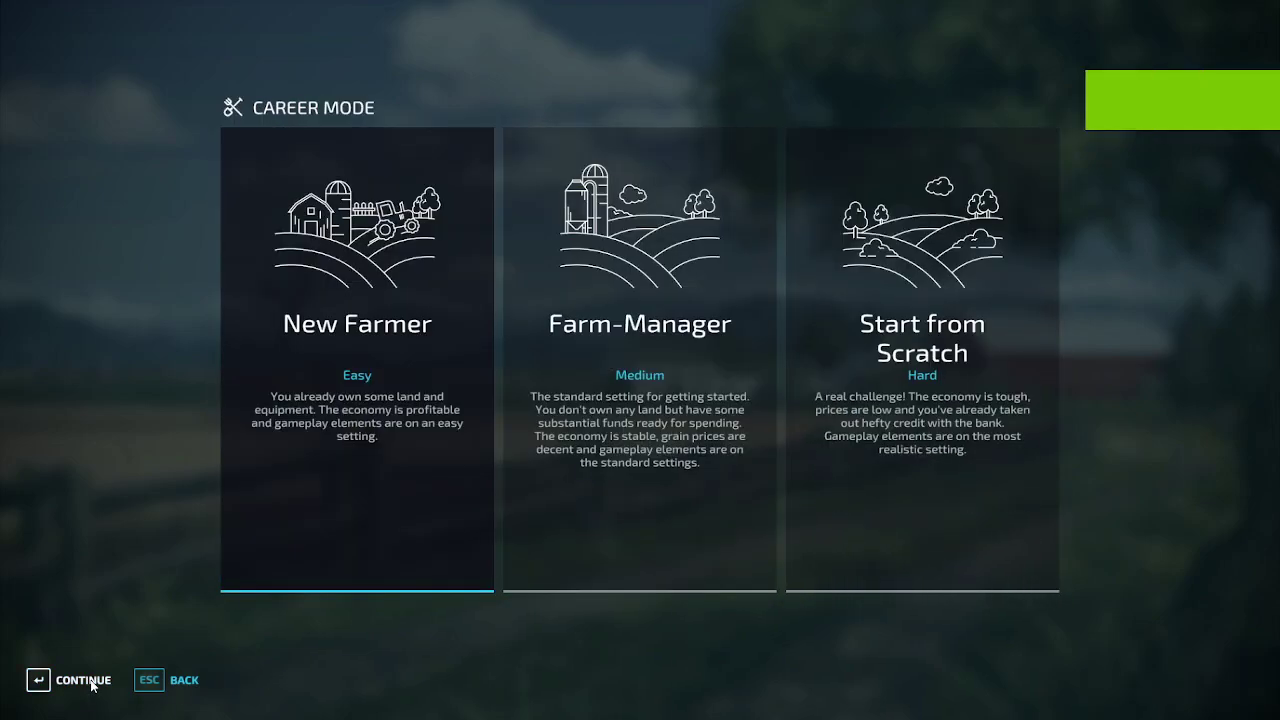
click(80, 682)
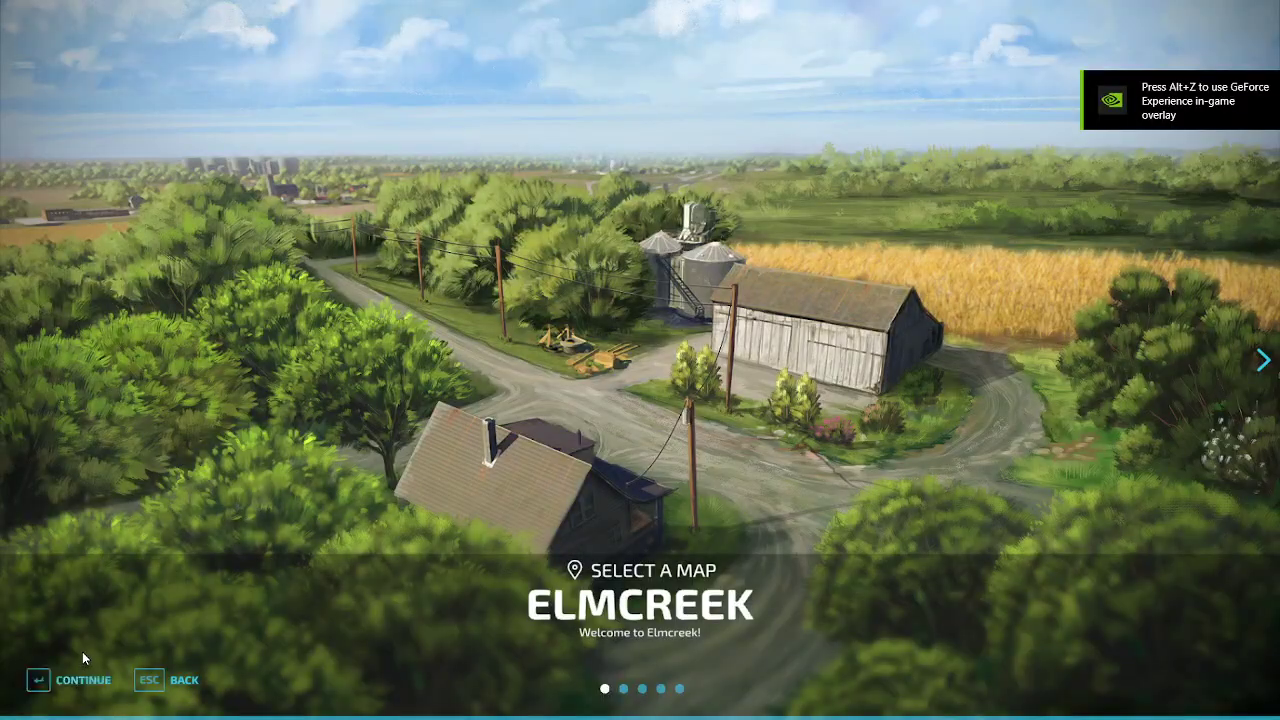
key(Left)
click(63, 682)
click(62, 681)
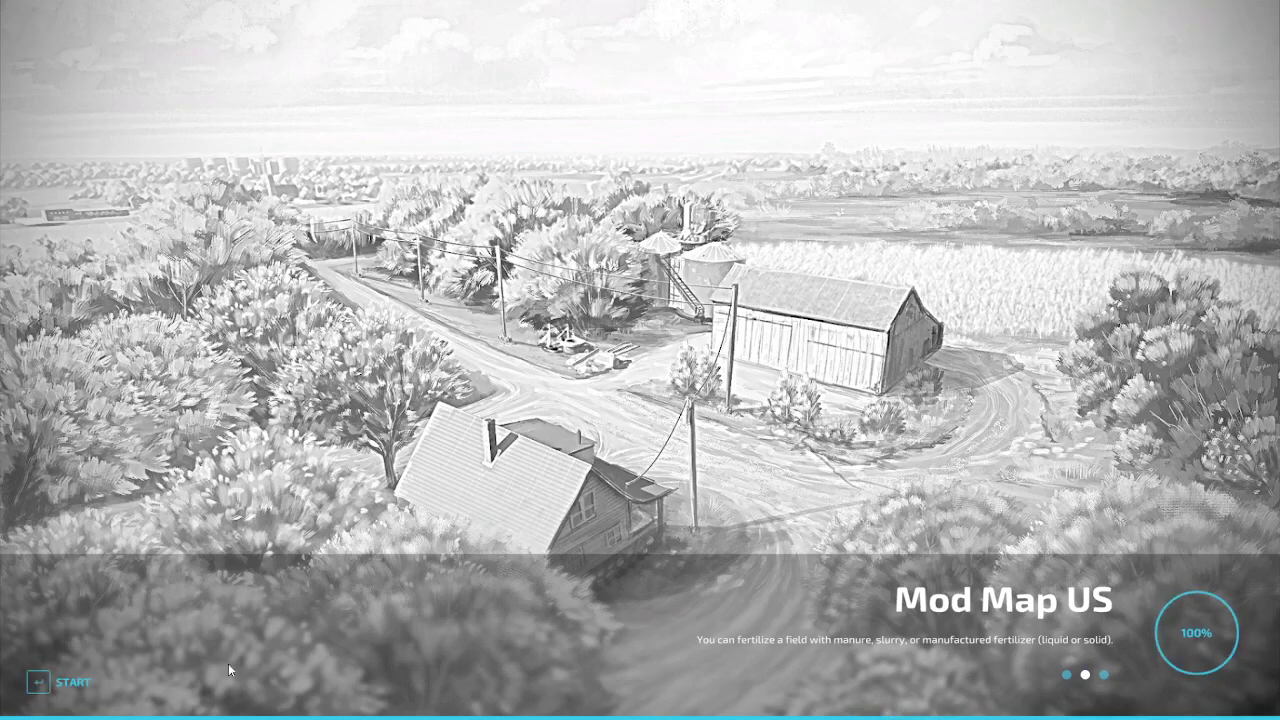
click(60, 682)
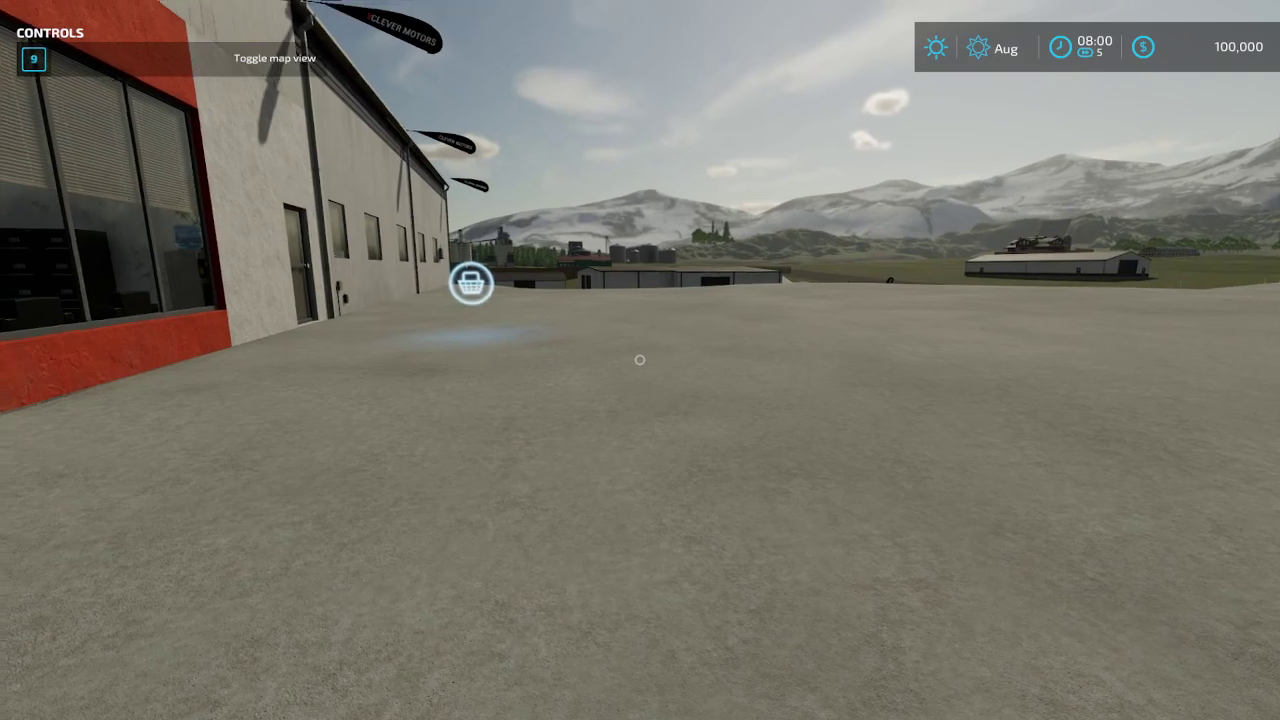
Lease the Lizard Pickup 2017 from the shop's Cars category with the Standard wheel setup
key(p)
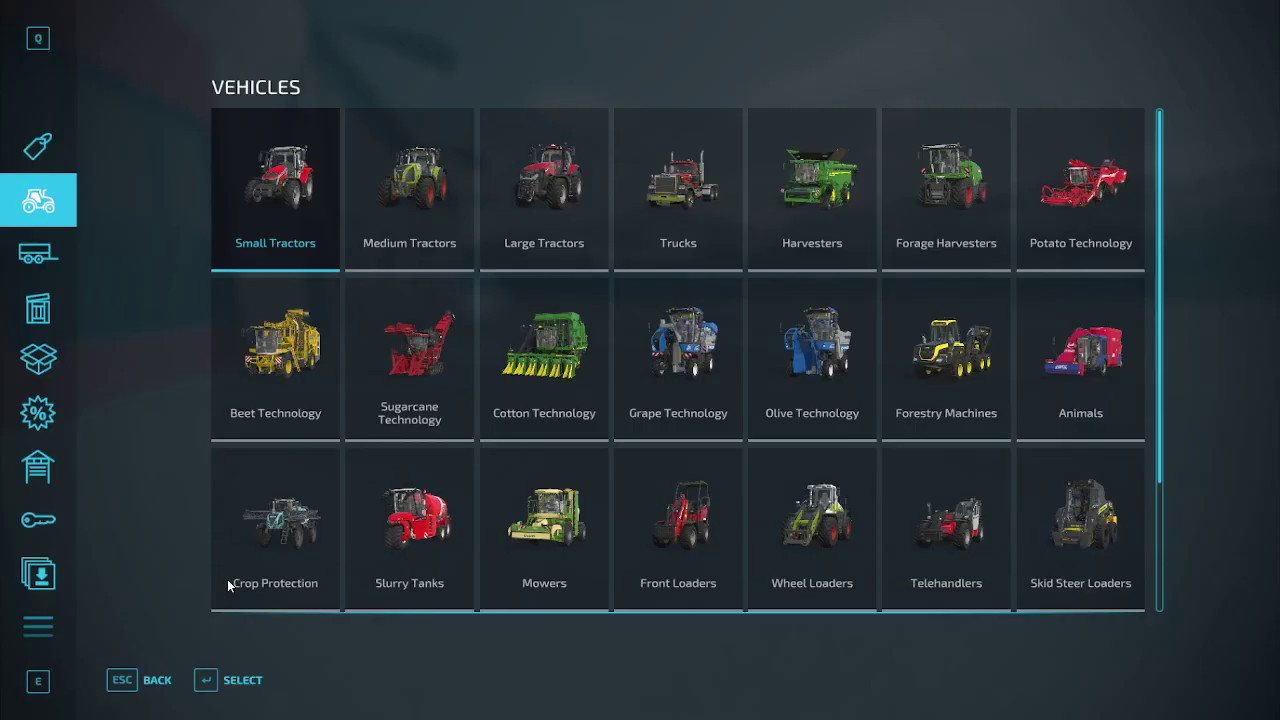
scroll(212, 597, down, 1)
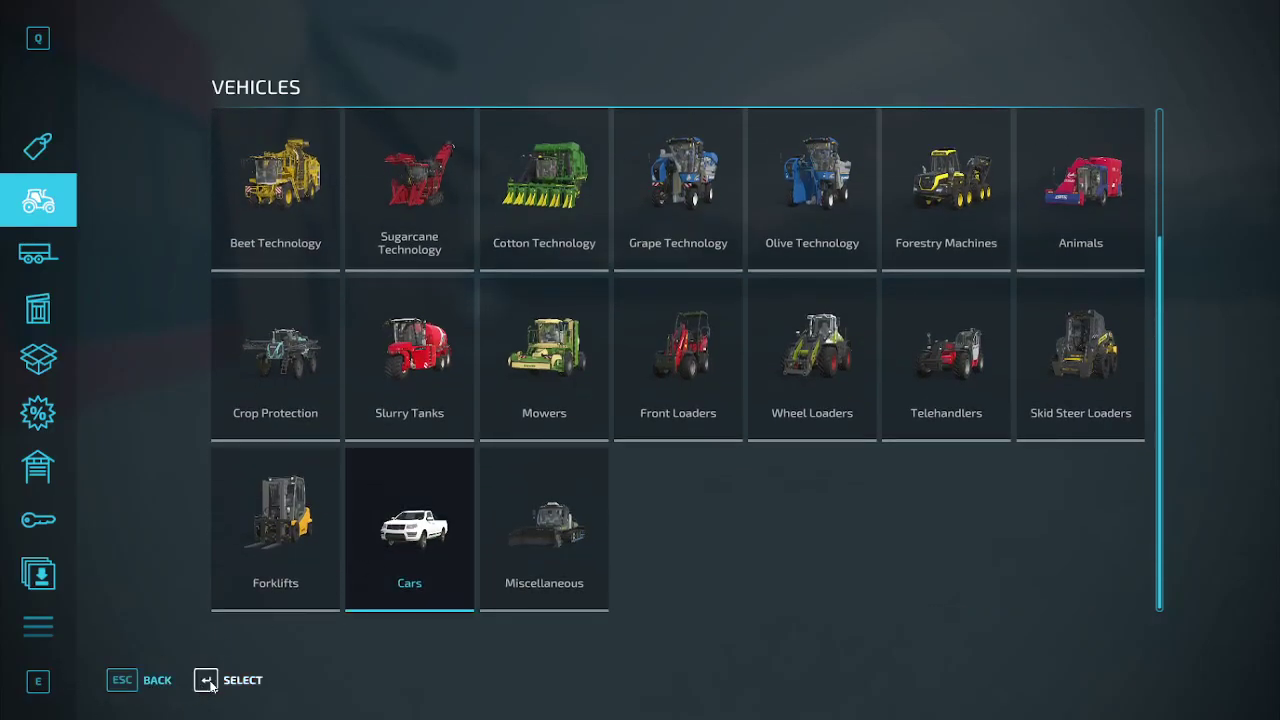
click(212, 682)
click(972, 336)
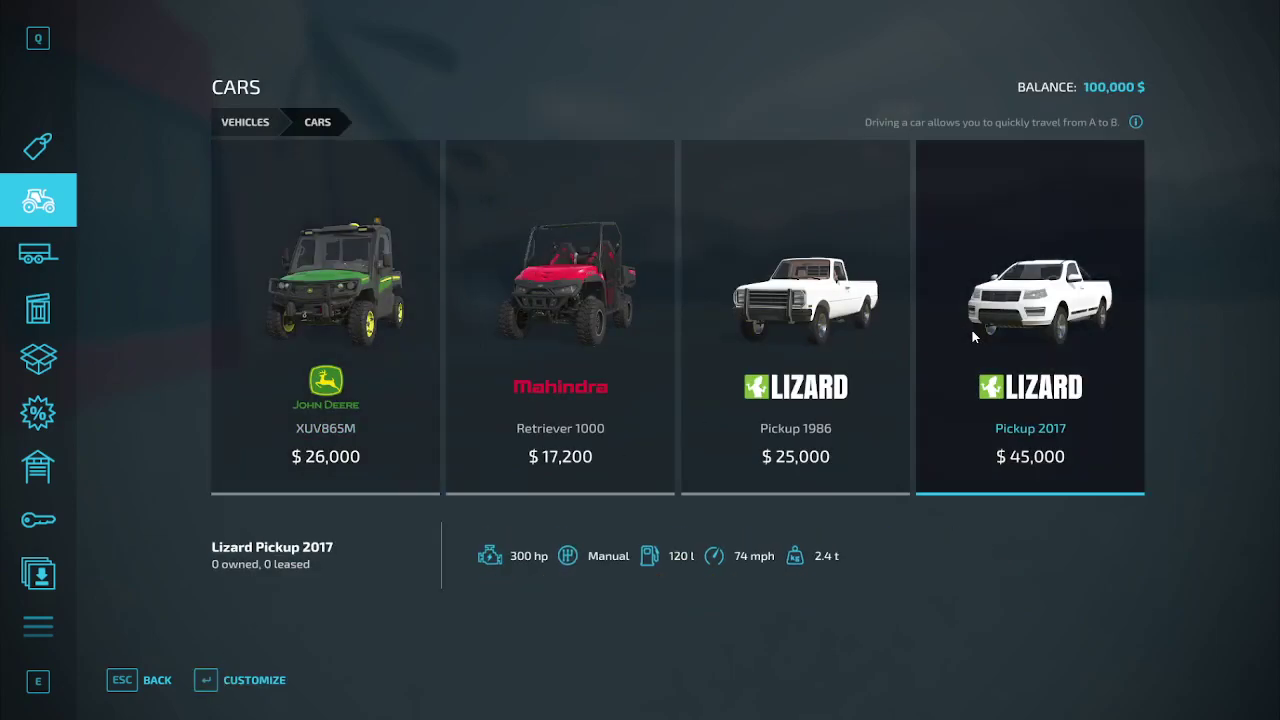
click(234, 680)
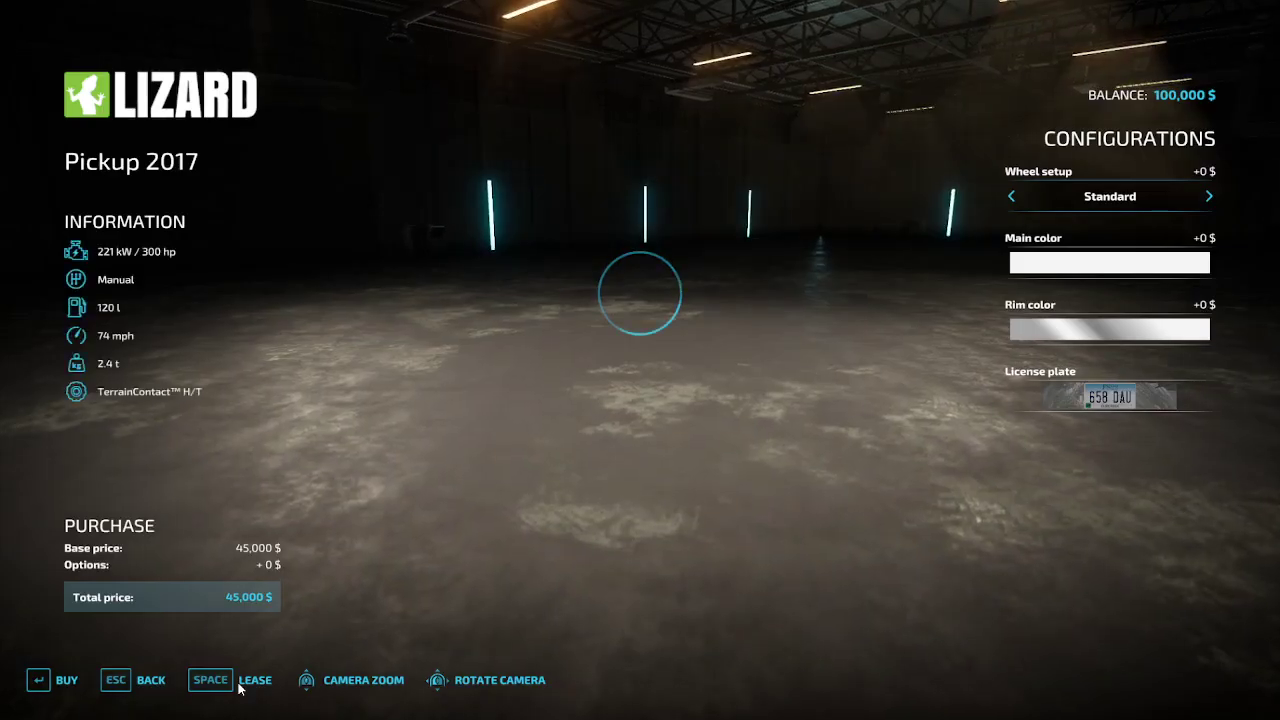
click(238, 686)
click(446, 472)
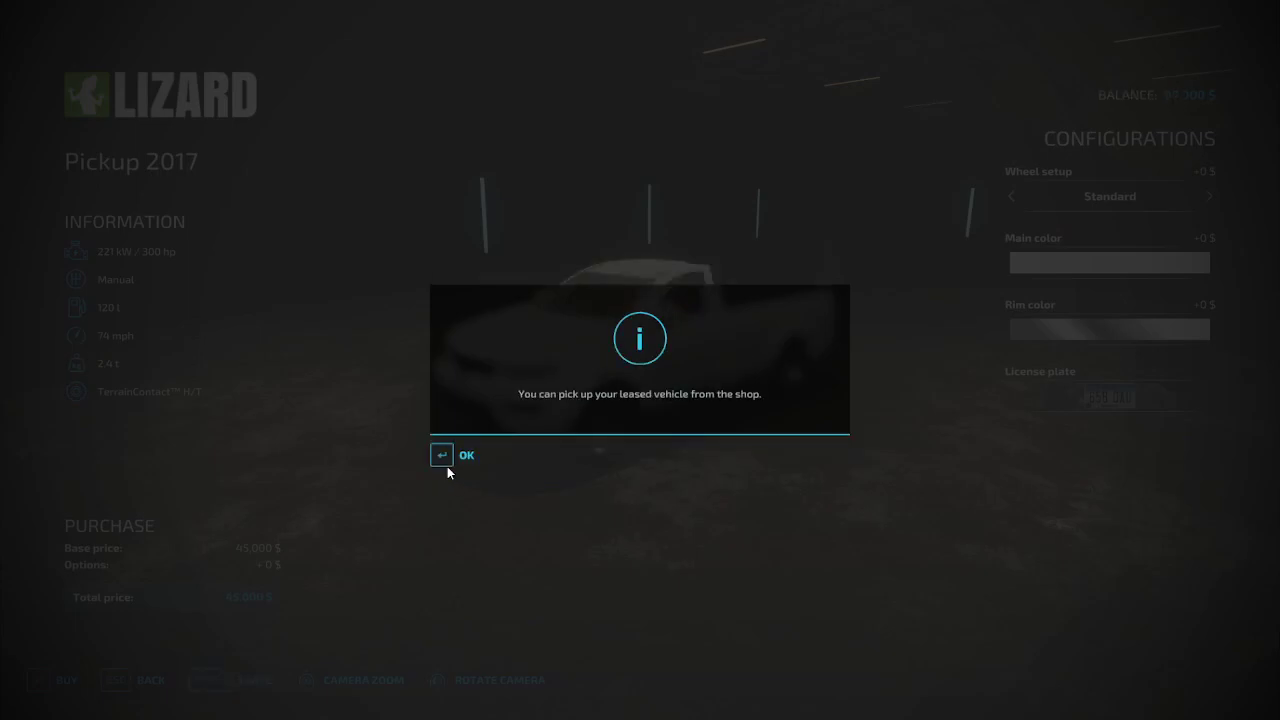
click(451, 455)
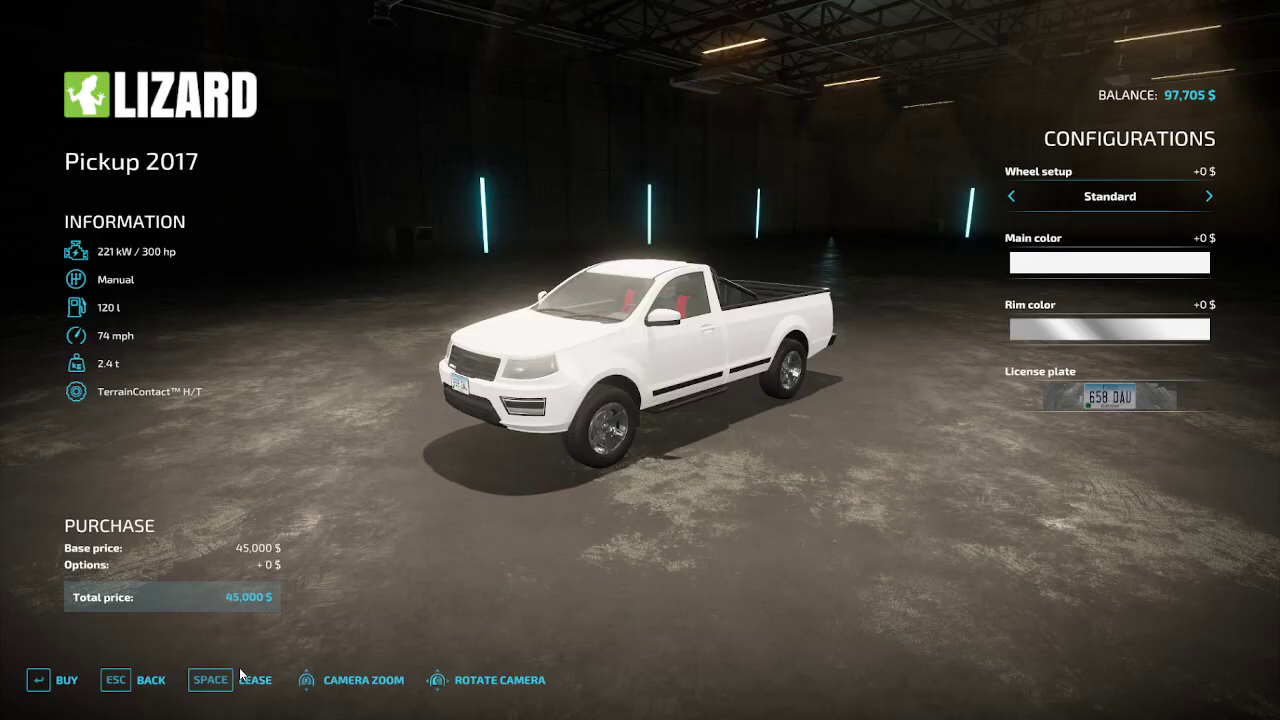
Leave the vehicle shop, walk to the leased white Lizard Pickup 2017 and get in
click(138, 686)
click(138, 686)
click(138, 686)
key(w)
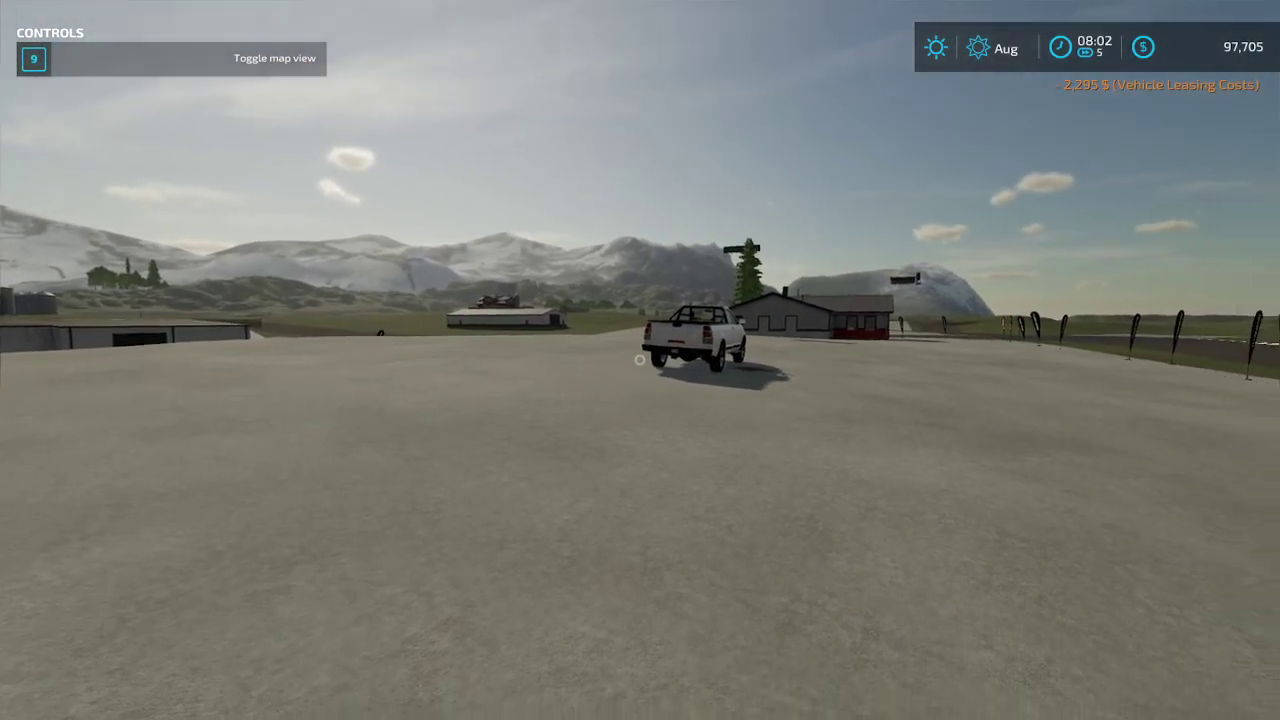
key(e)
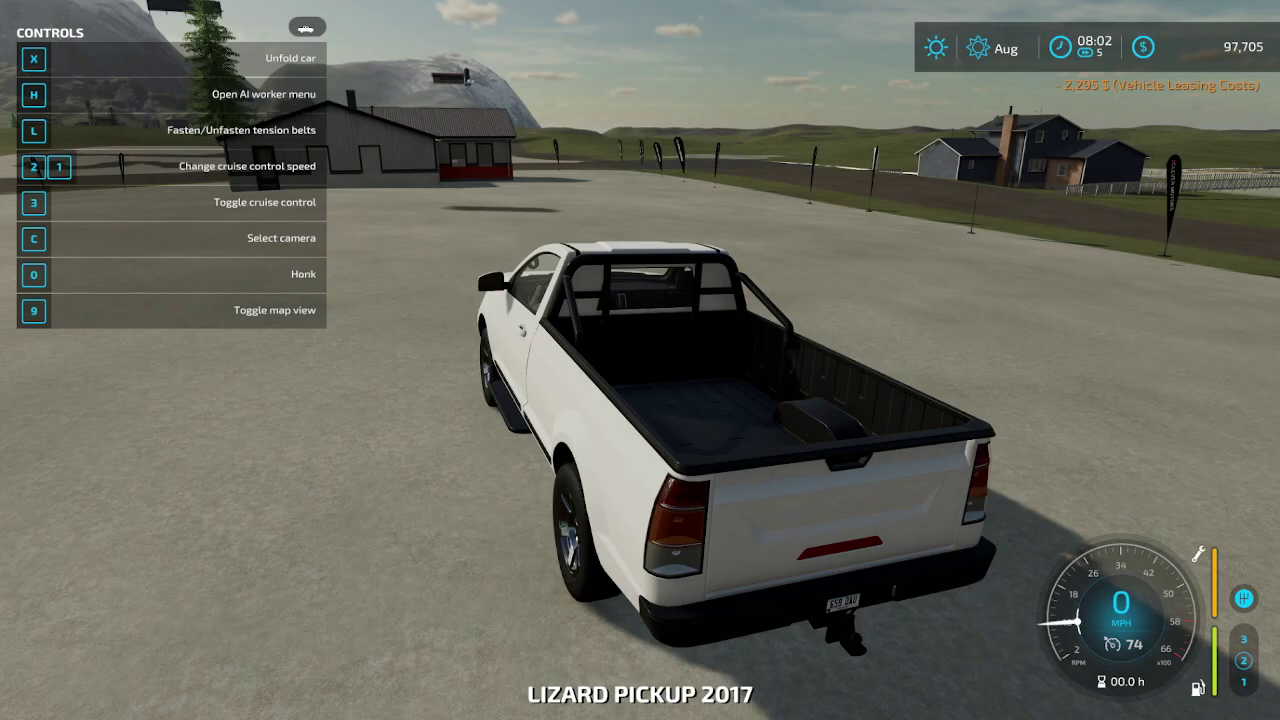
Drive the pickup off the dealer's lot and along the road past the gas station
key(w)
key(w)
key(a)
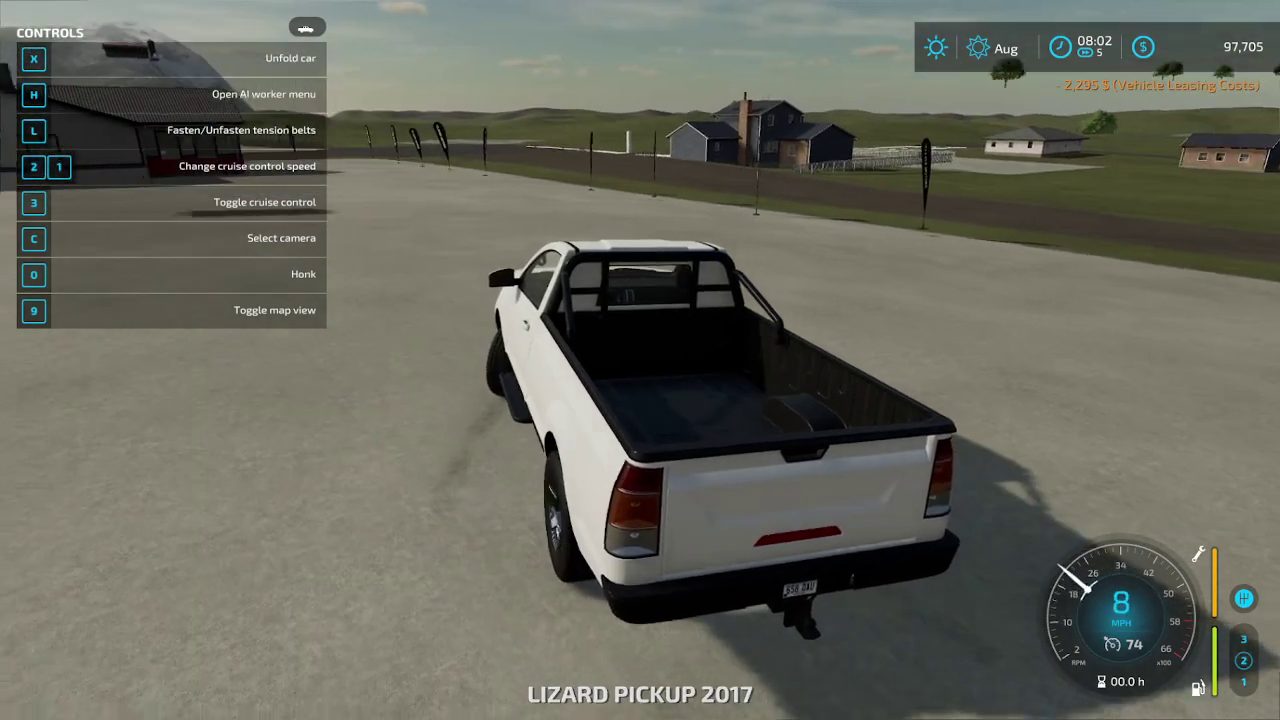
key(w)
key(d)
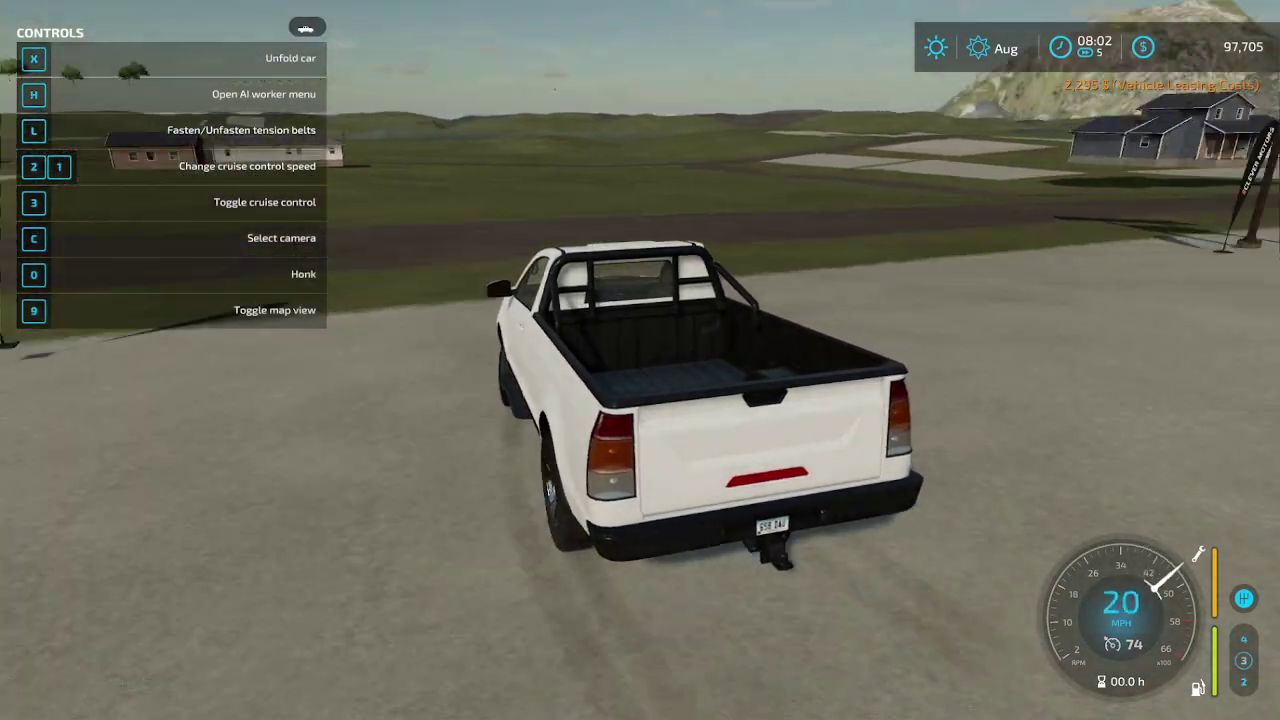
key(w)
key(a)
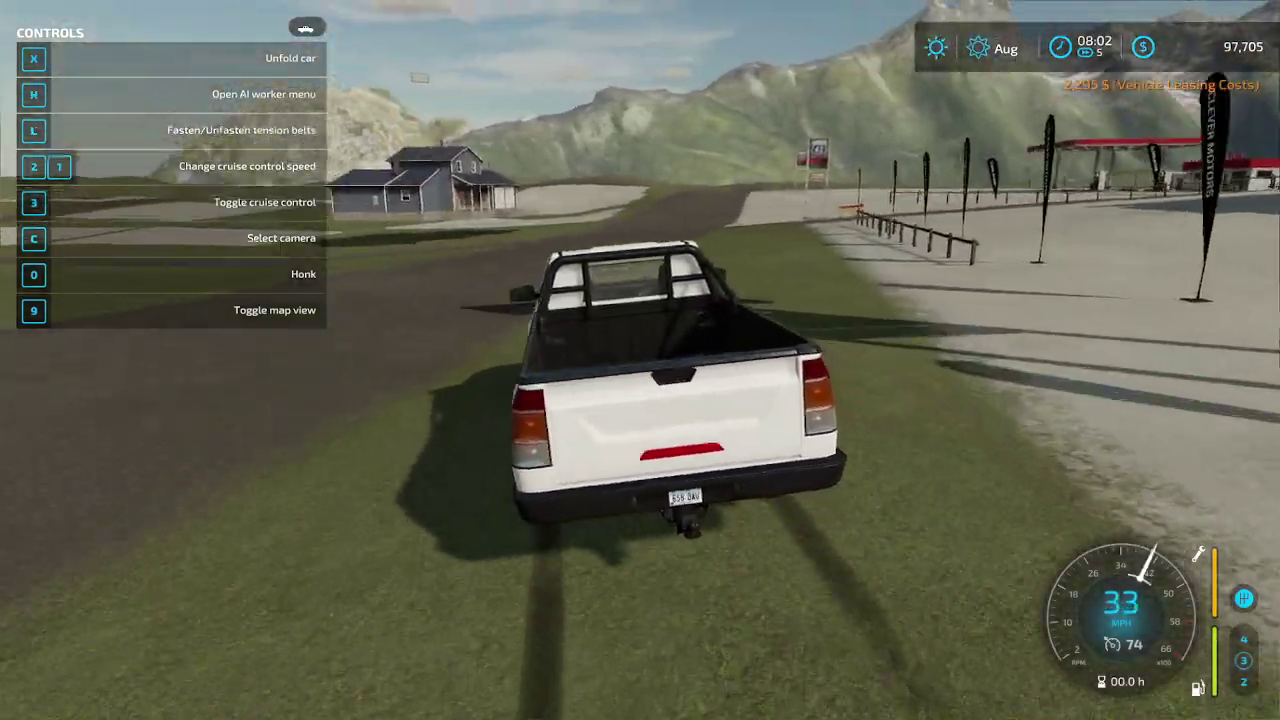
key(d)
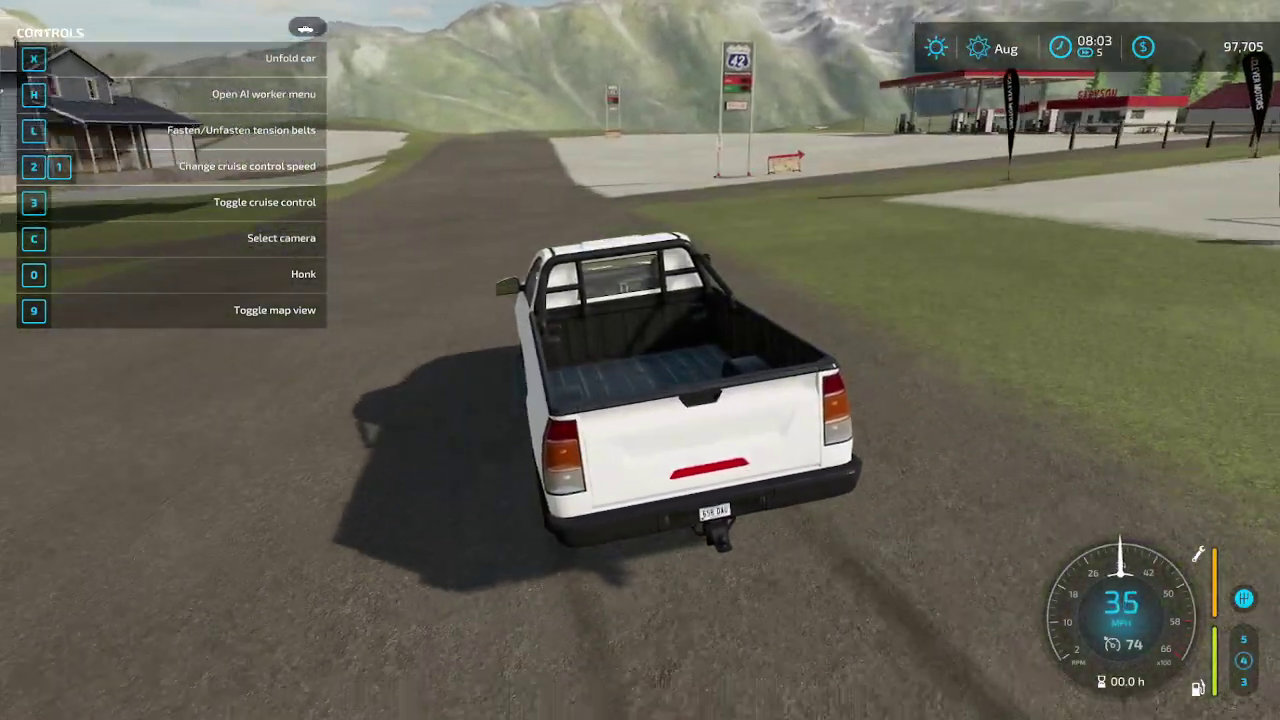
key(w)
key(a)
key(w)
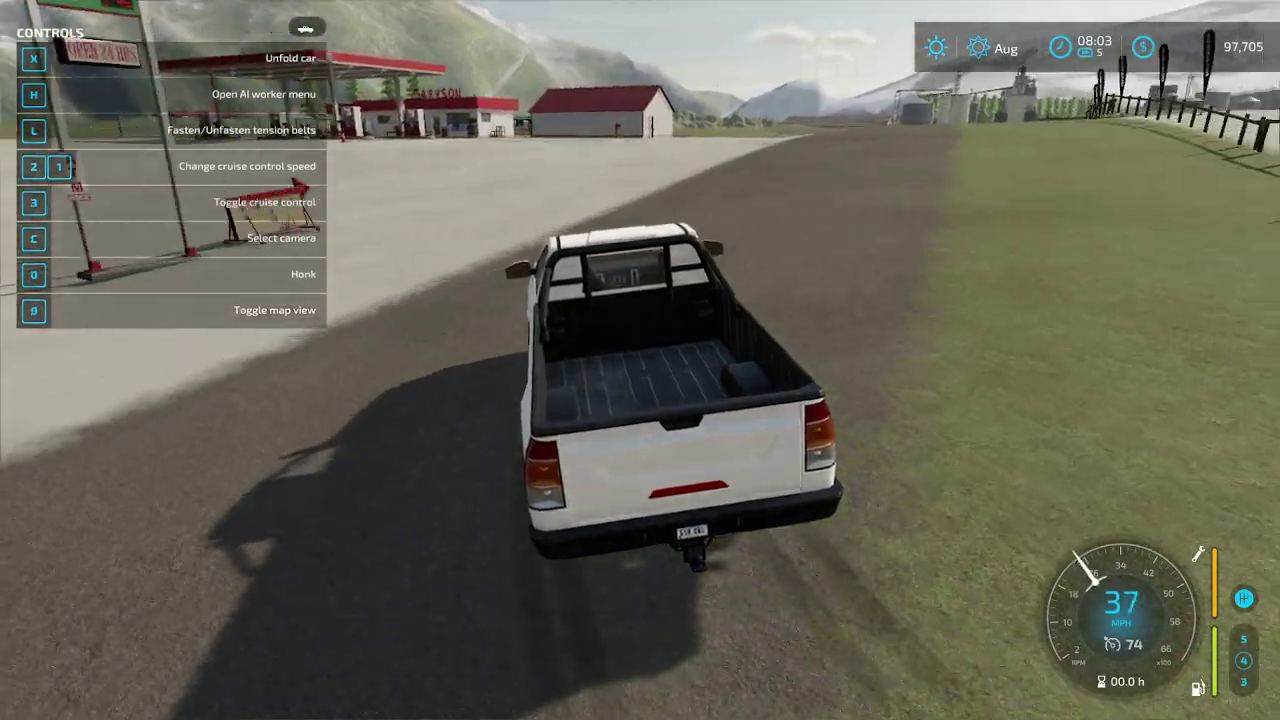
key(w)
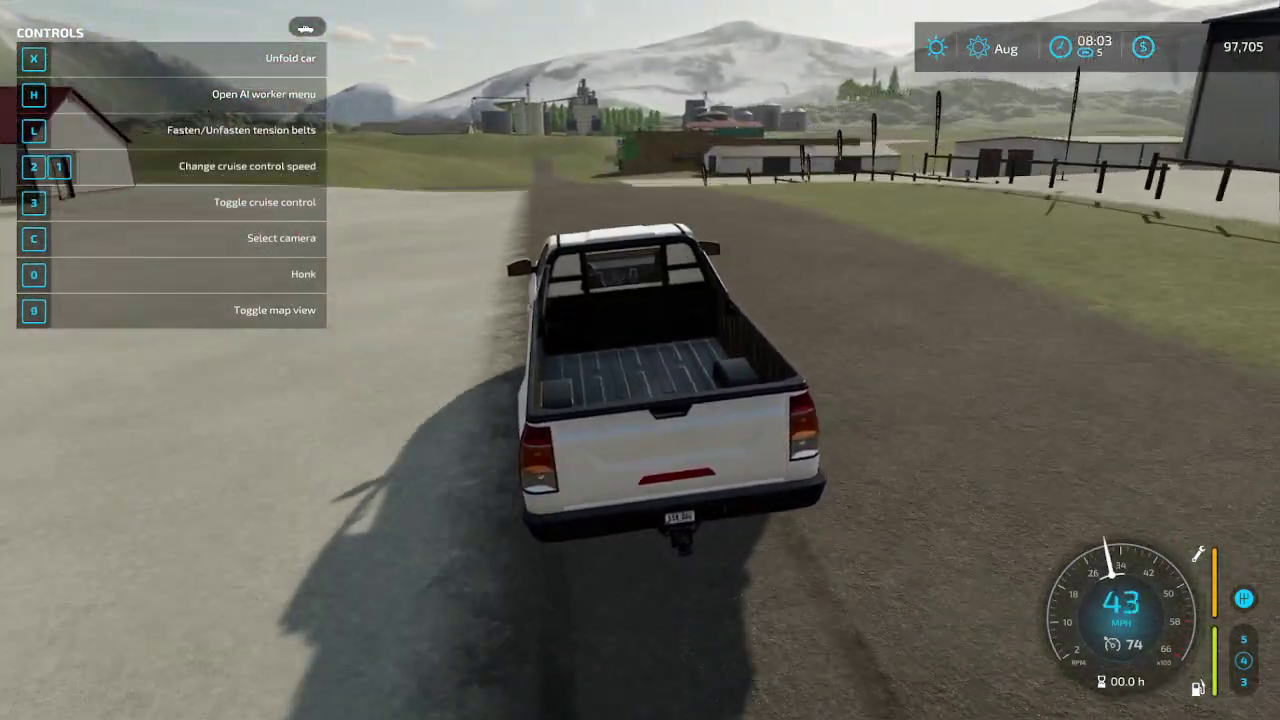
key(w)
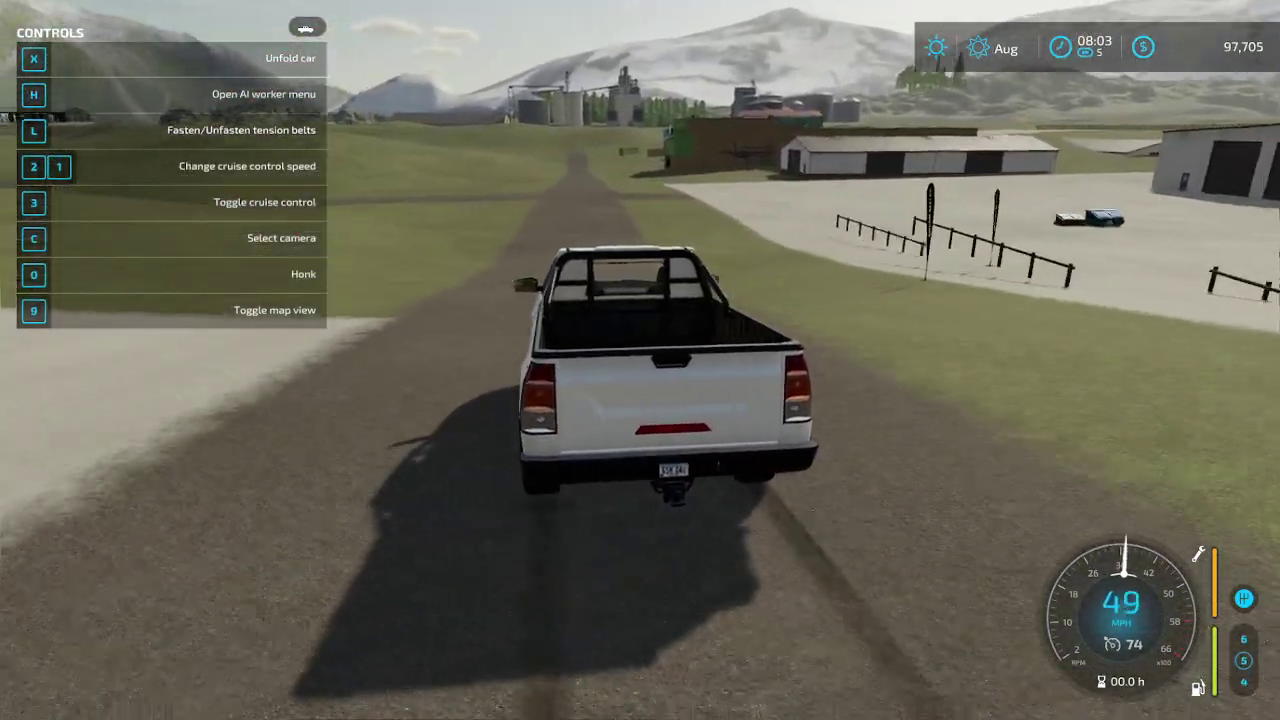
Follow the dirt road through the grassy hills towards the trees
key(a)
key(a)
key(s)
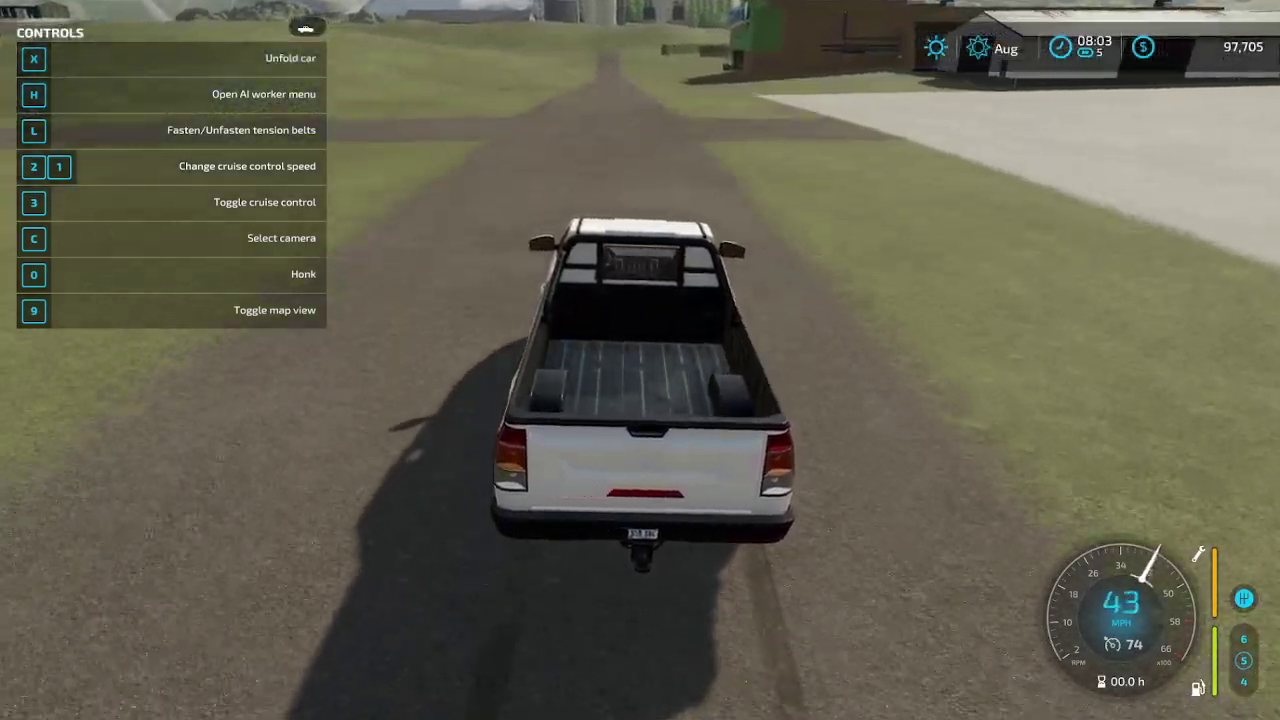
key(w)
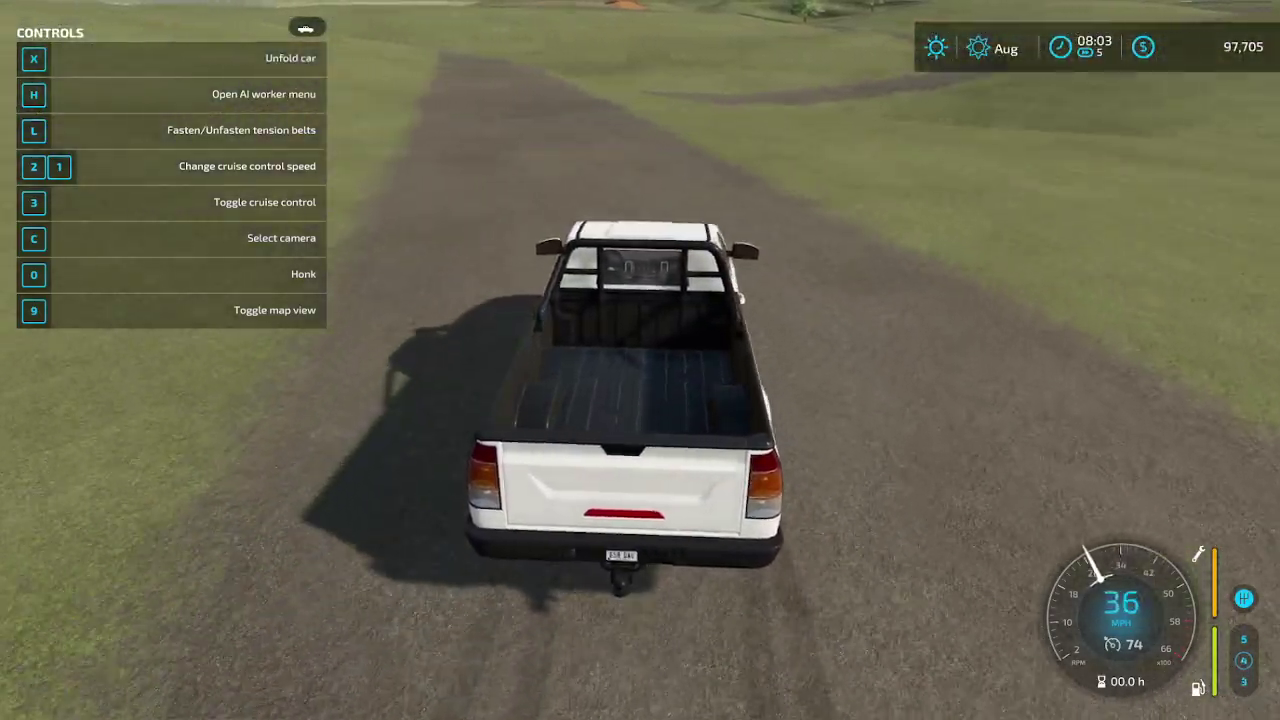
key(w)
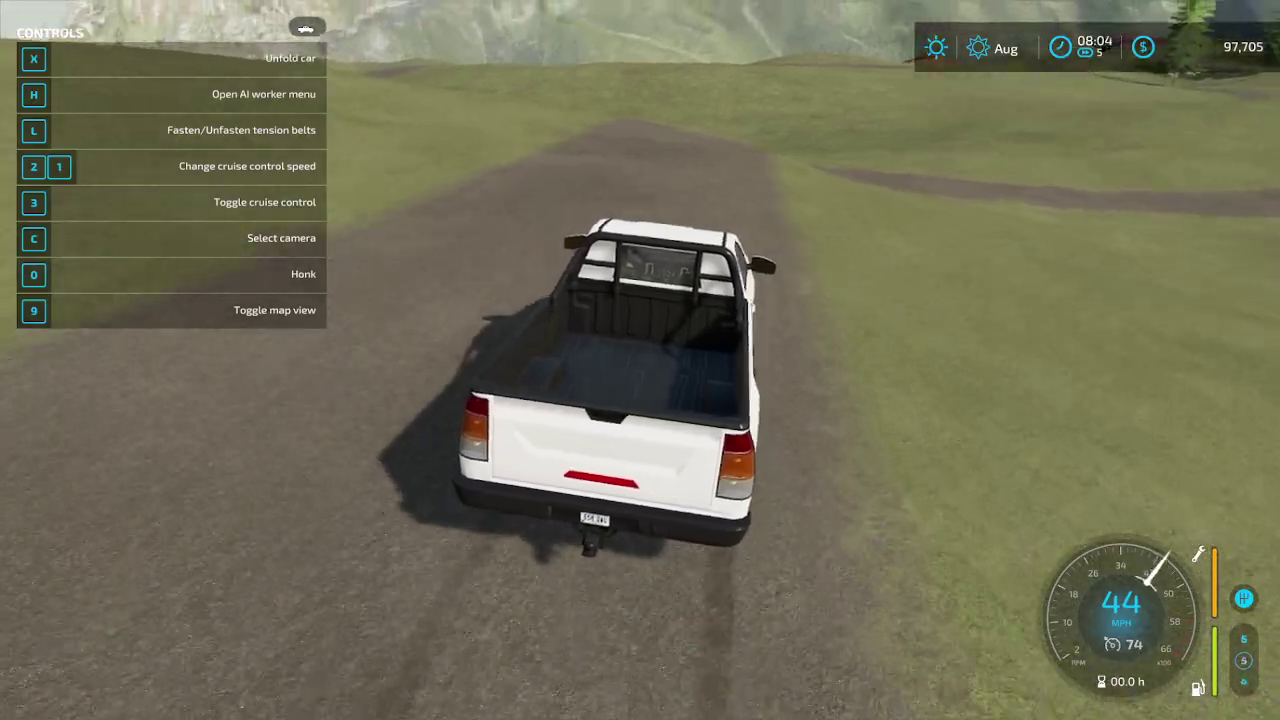
key(w)
key(w)
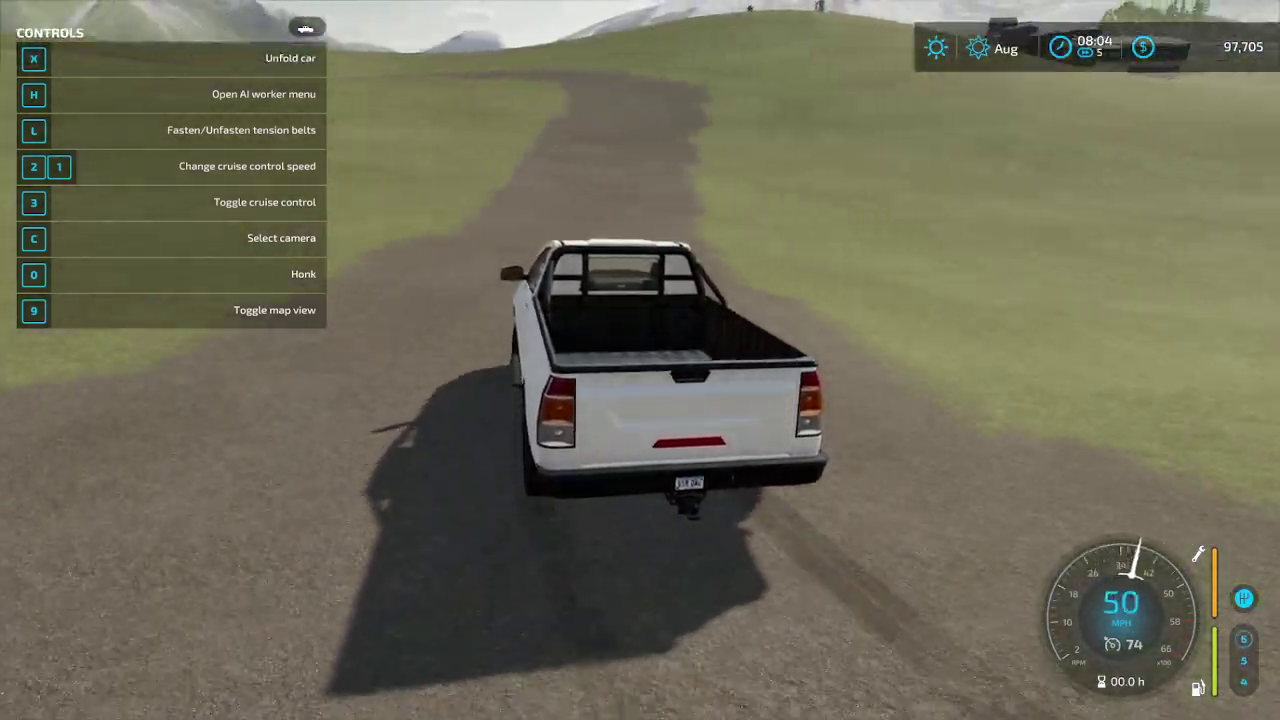
key(w)
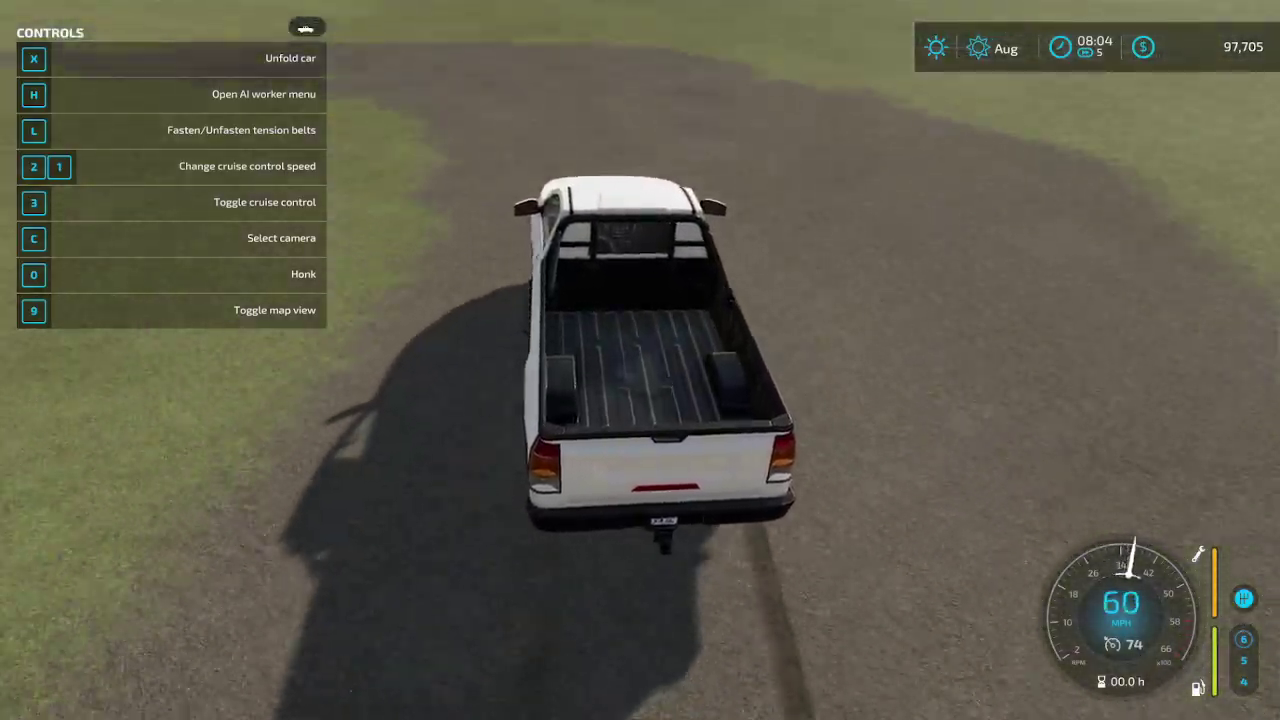
key(s)
key(w)
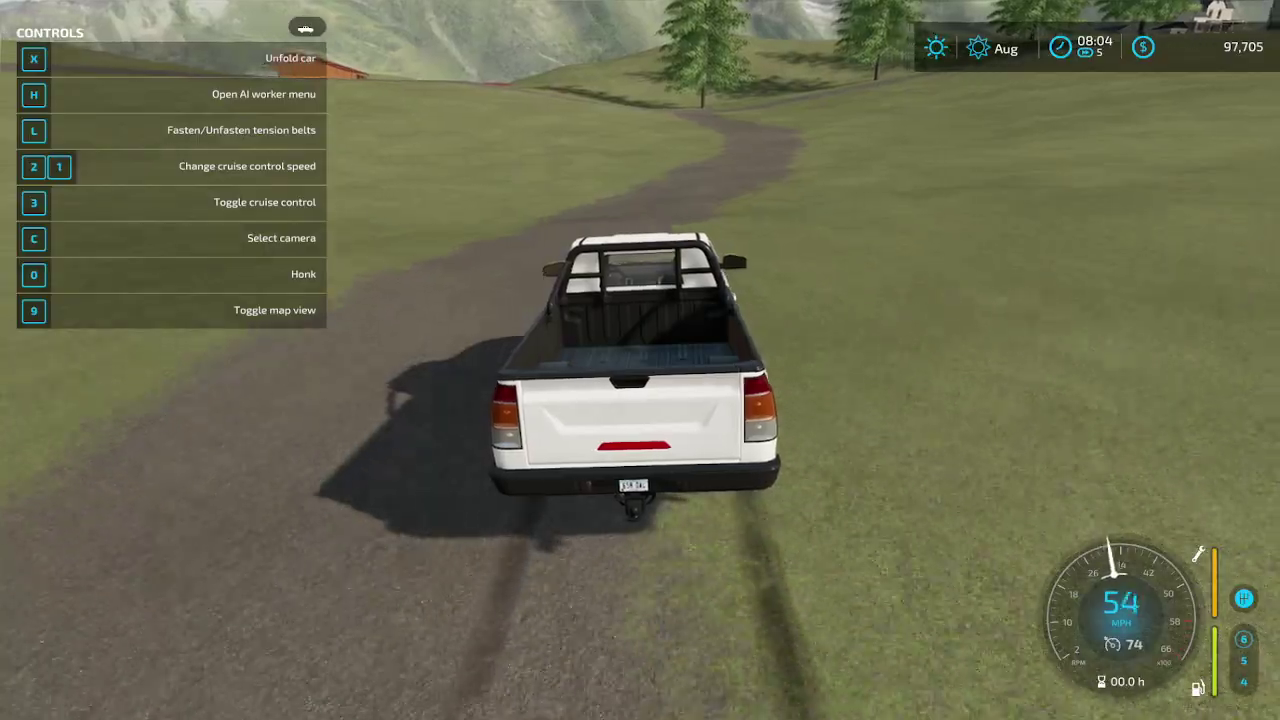
key(w)
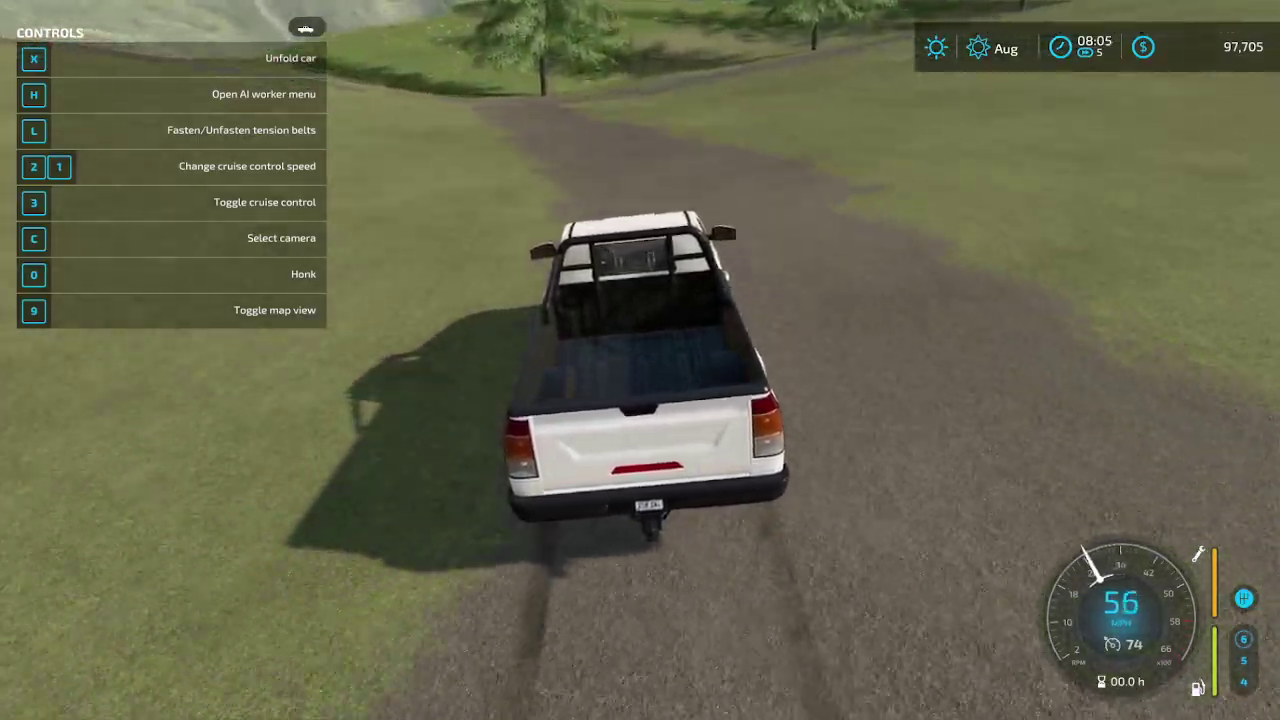
Drive off-road across the meadow and uphill to the large barn, get out and walk onto the open grass
key(a)
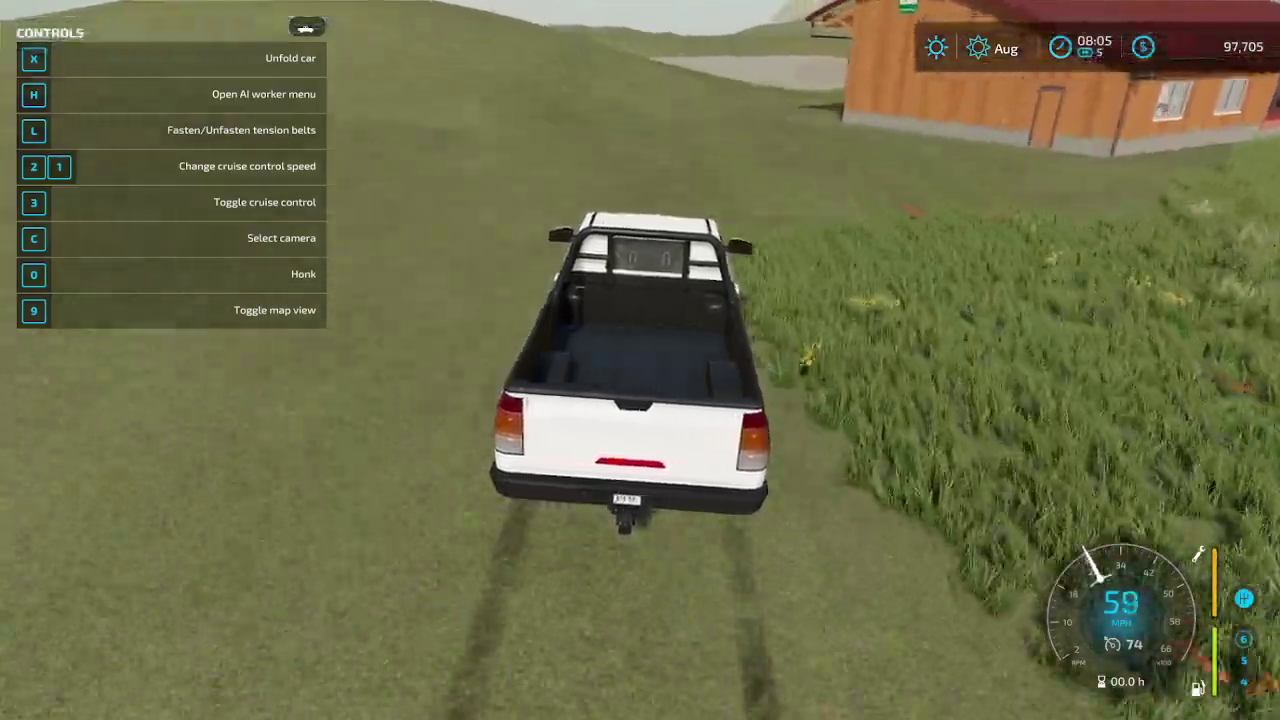
key(a)
key(d)
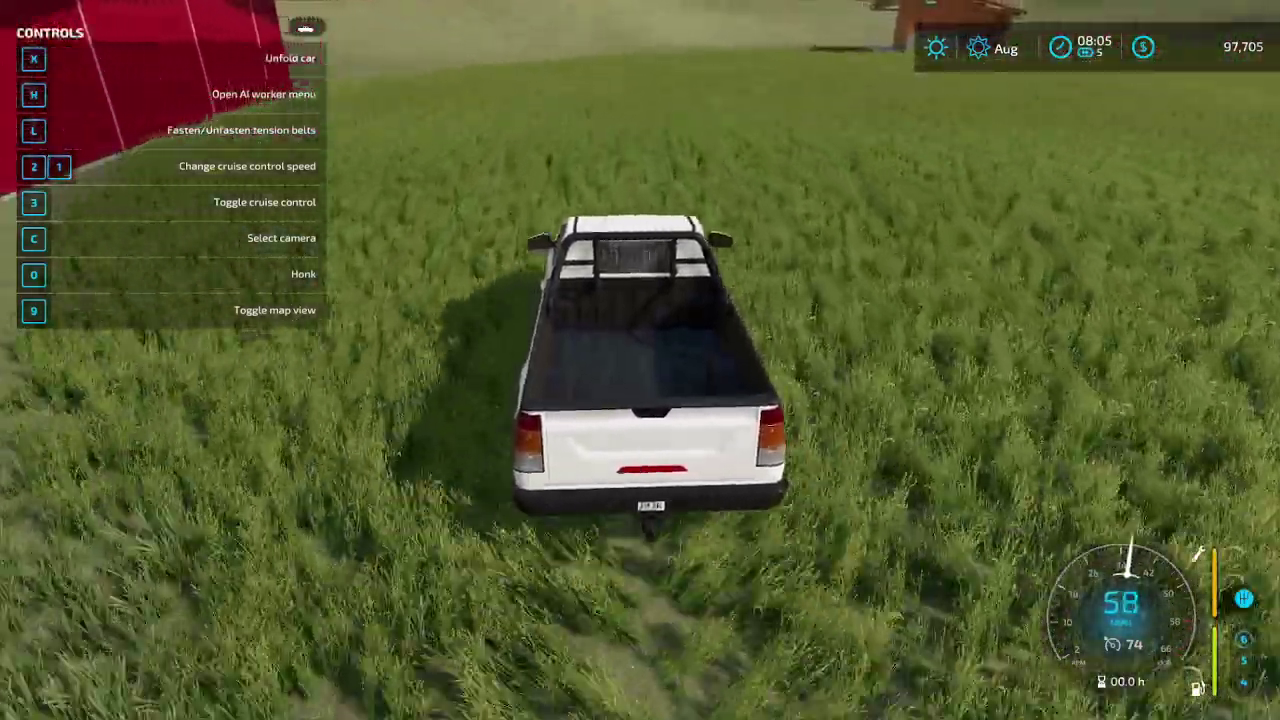
key(w)
key(w)
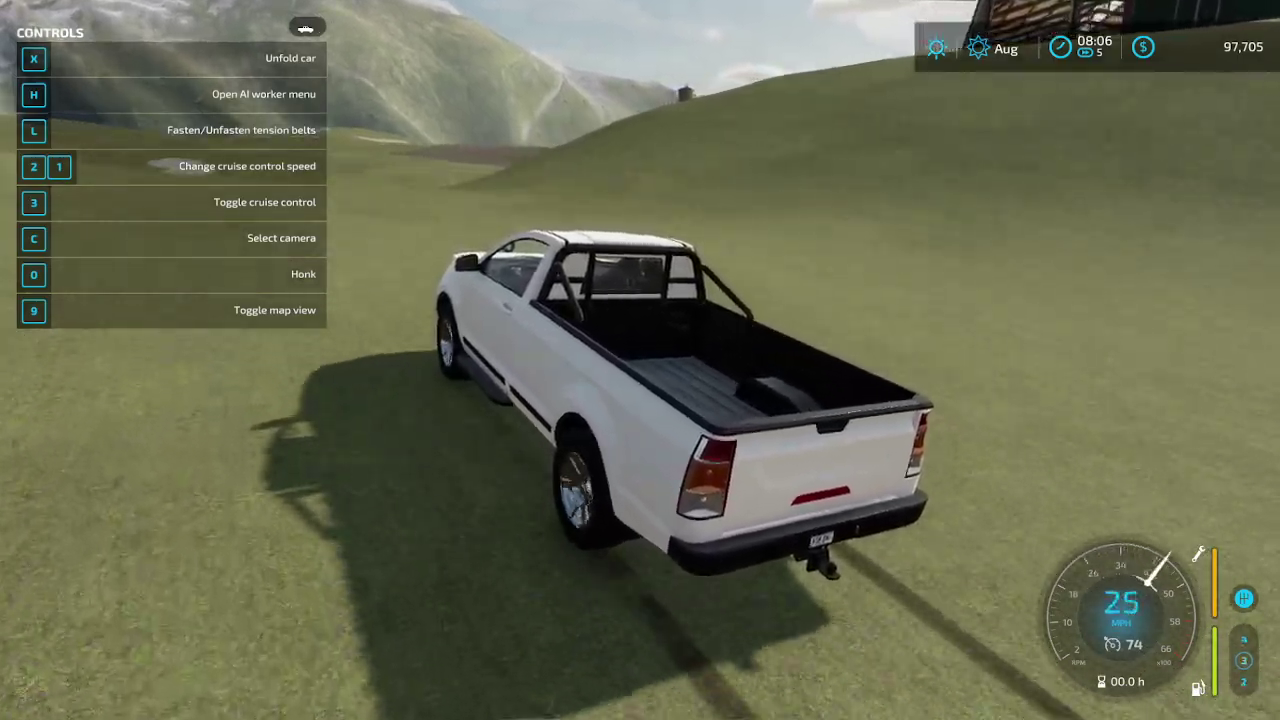
key(w)
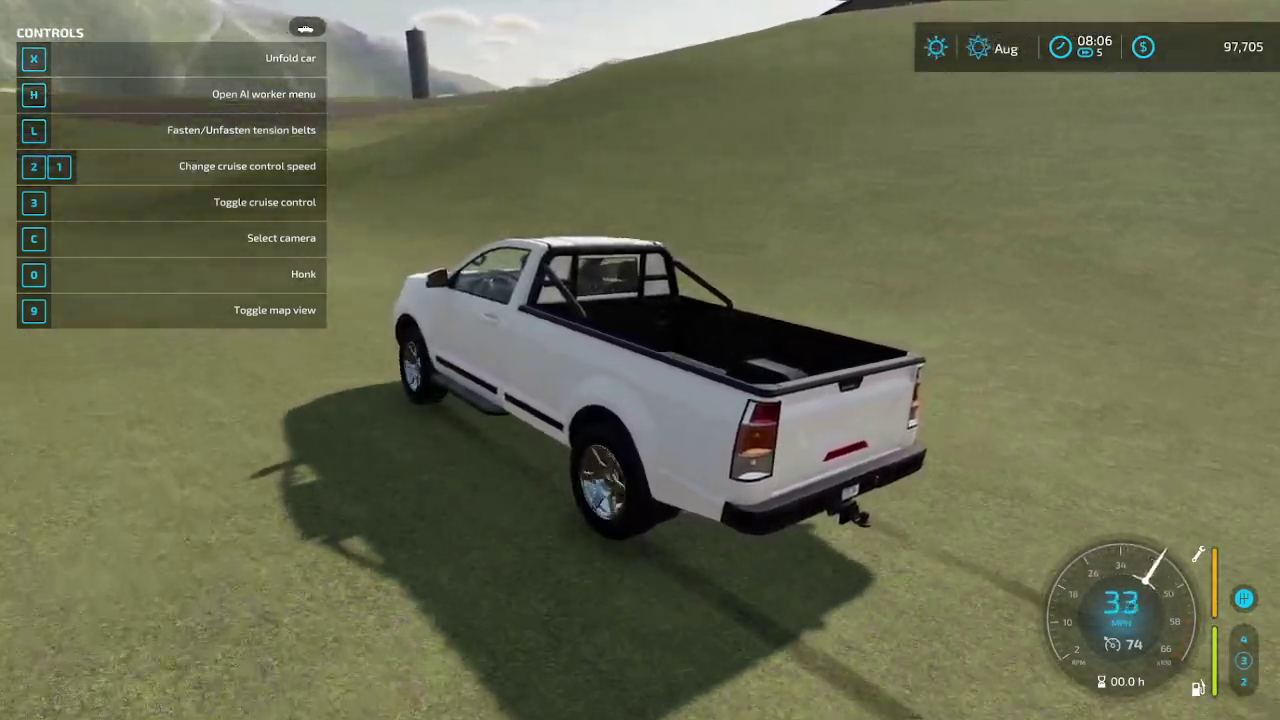
key(w)
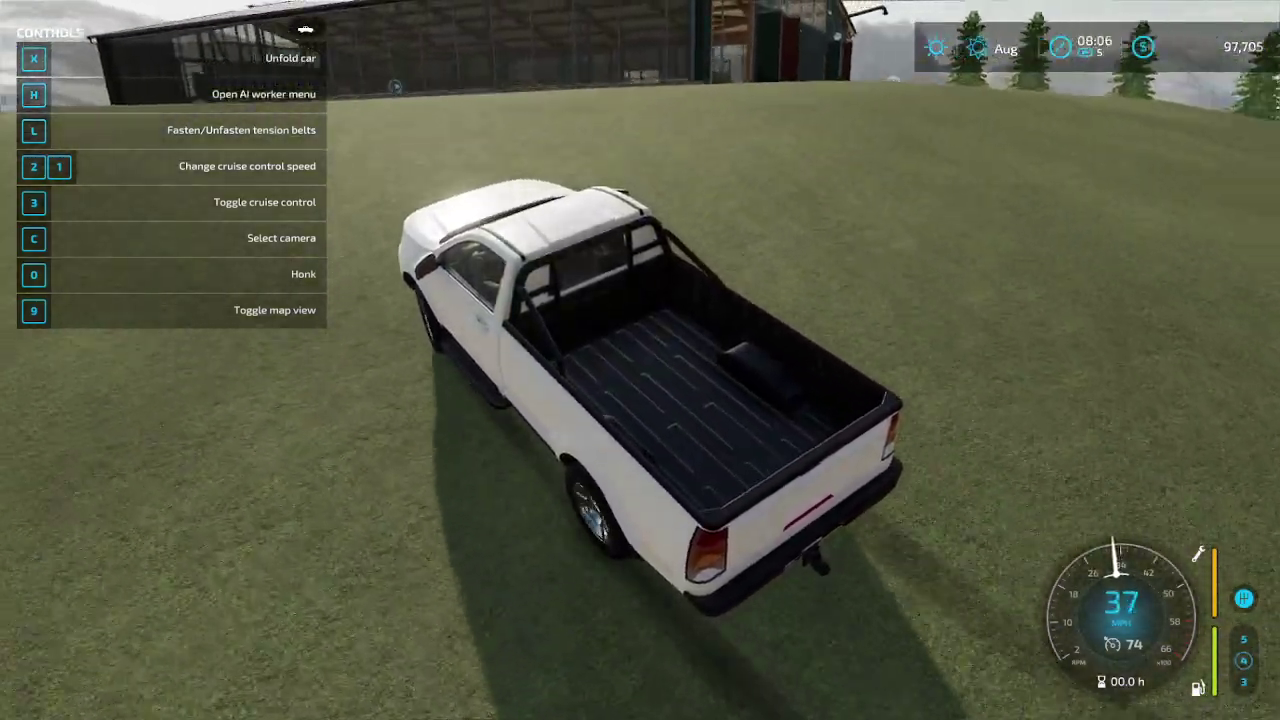
key(s)
key(w)
key(s)
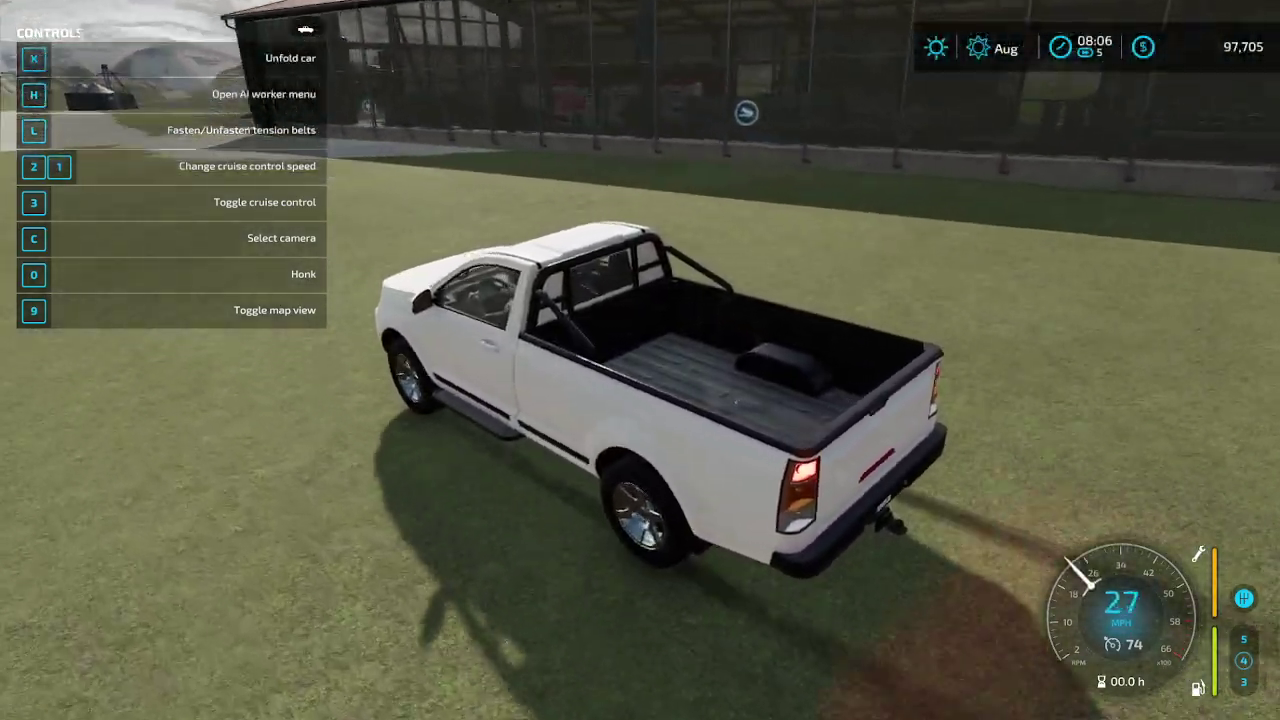
key(e)
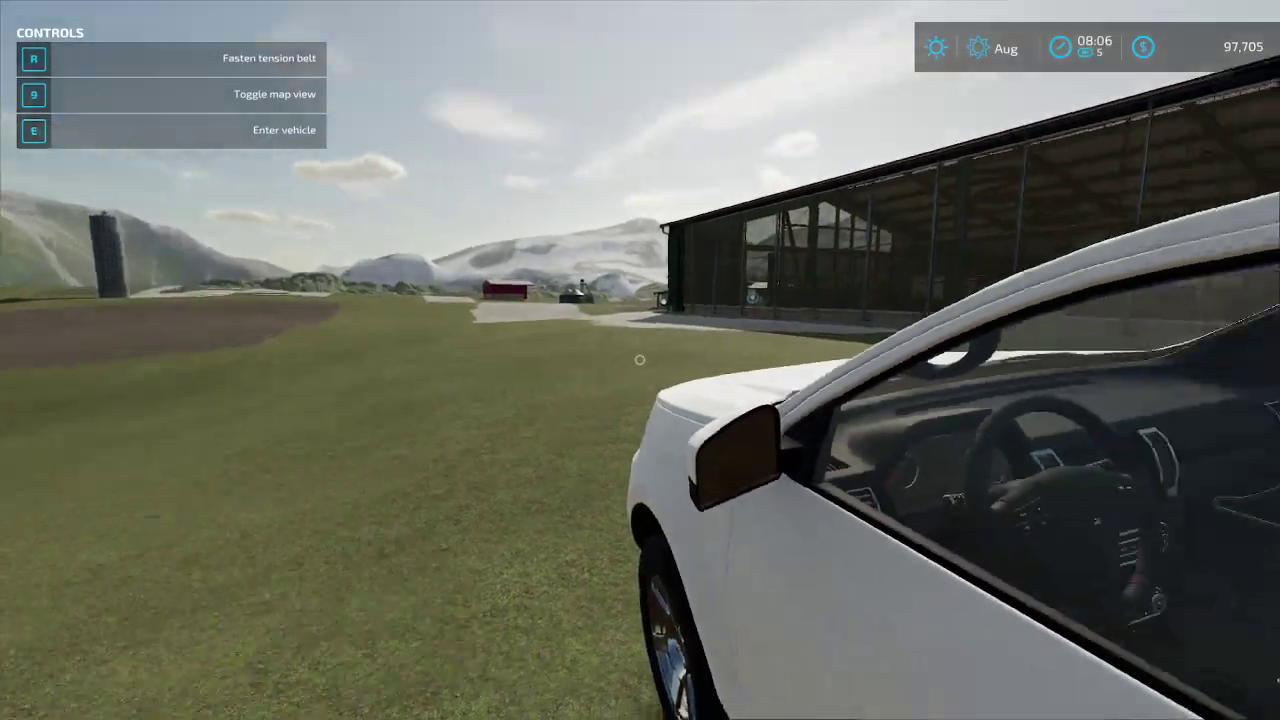
key(w)
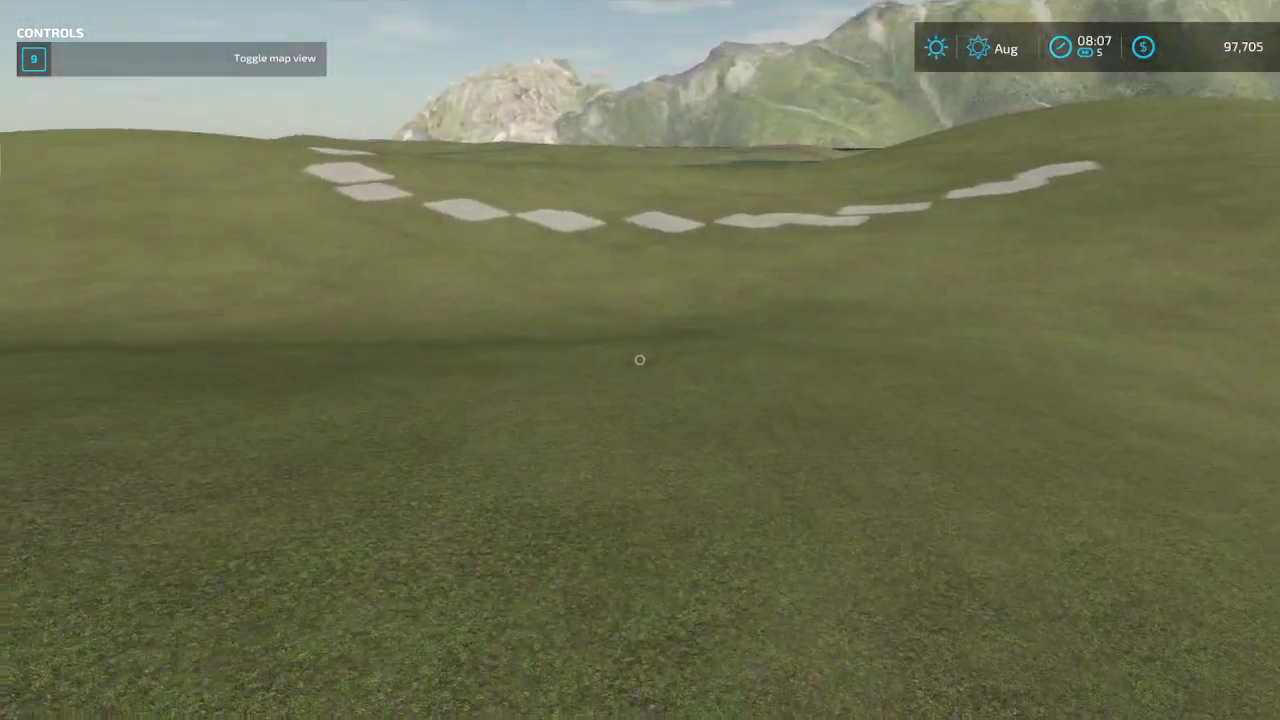
Open the farm finances and borrow money in $5,000 increments until the balance is 837,705 $
key(Escape)
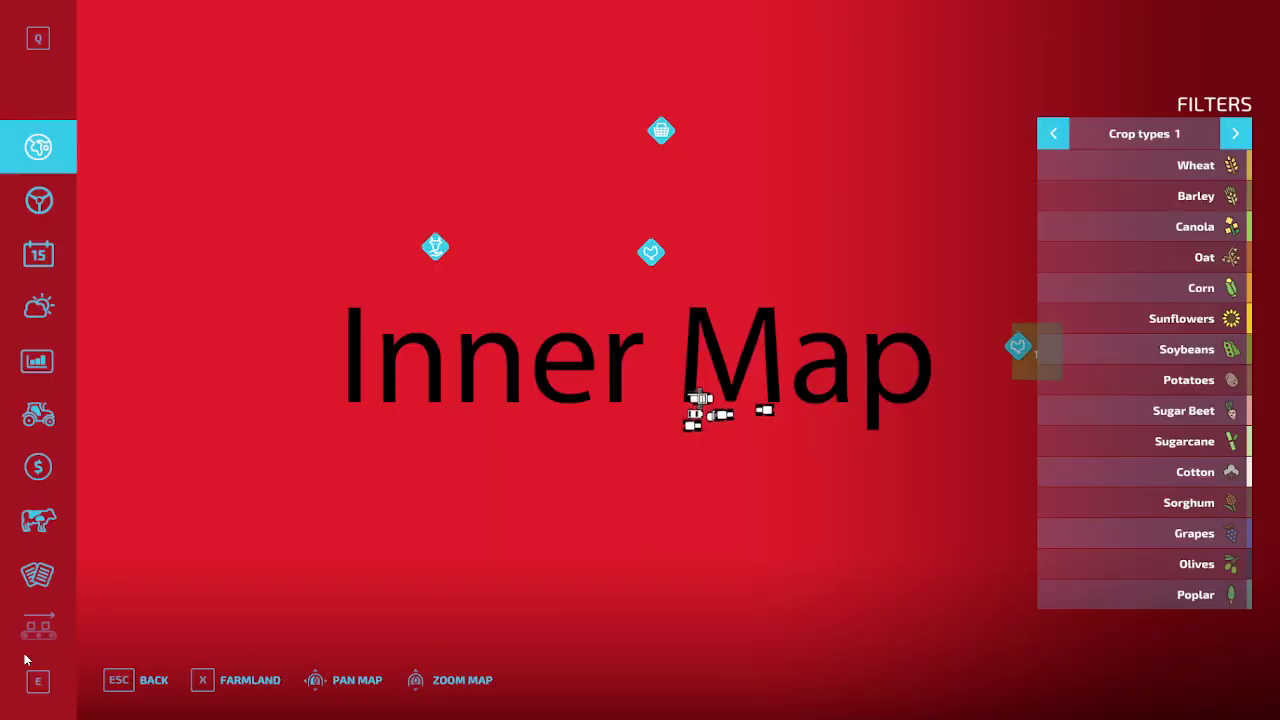
click(38, 467)
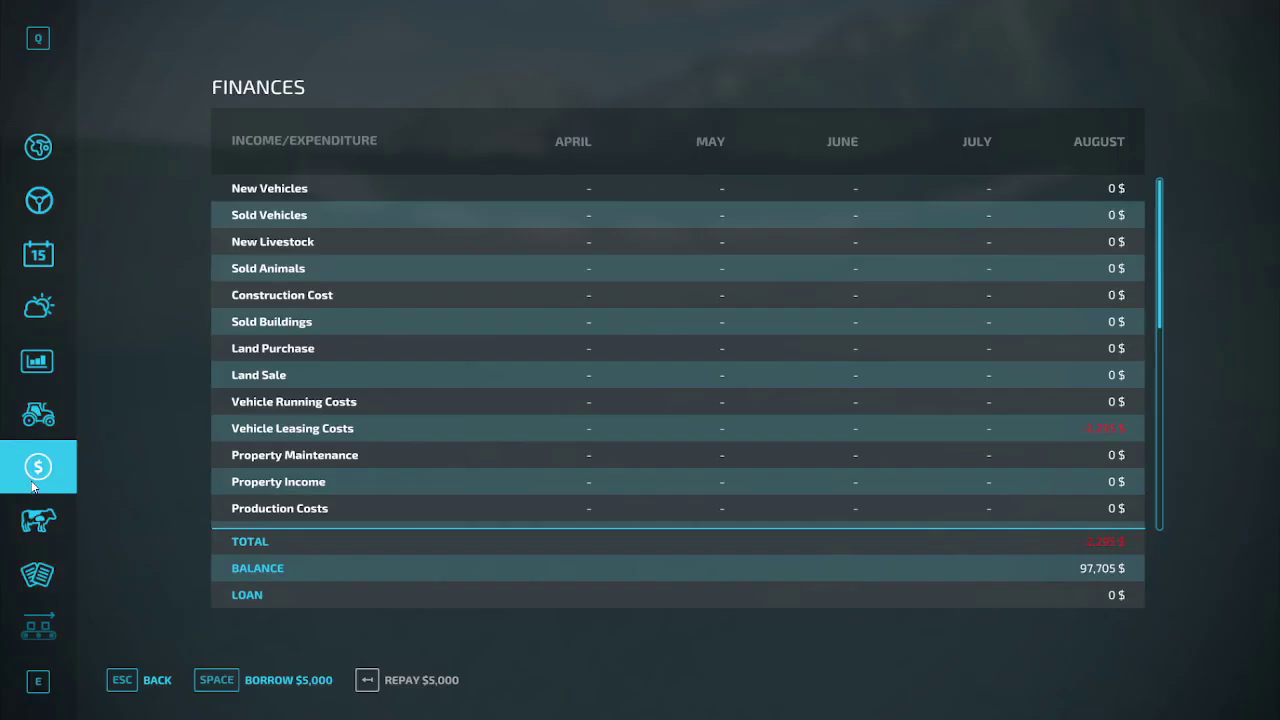
click(277, 686)
click(276, 686)
click(272, 685)
click(254, 677)
click(254, 677)
click(254, 677)
click(254, 677)
click(254, 677)
click(254, 678)
click(254, 678)
click(254, 678)
click(254, 678)
click(254, 678)
click(254, 678)
click(254, 678)
click(254, 679)
click(254, 679)
click(254, 679)
click(254, 679)
click(254, 679)
click(252, 680)
click(252, 680)
click(252, 680)
click(252, 680)
click(252, 680)
click(251, 684)
click(251, 684)
click(251, 684)
click(248, 690)
click(248, 690)
click(248, 690)
click(248, 690)
click(248, 690)
click(248, 690)
Leave the finances, enter the shop's Construction mode and show the cow buildings among the animal placeables
key(Escape)
key(p)
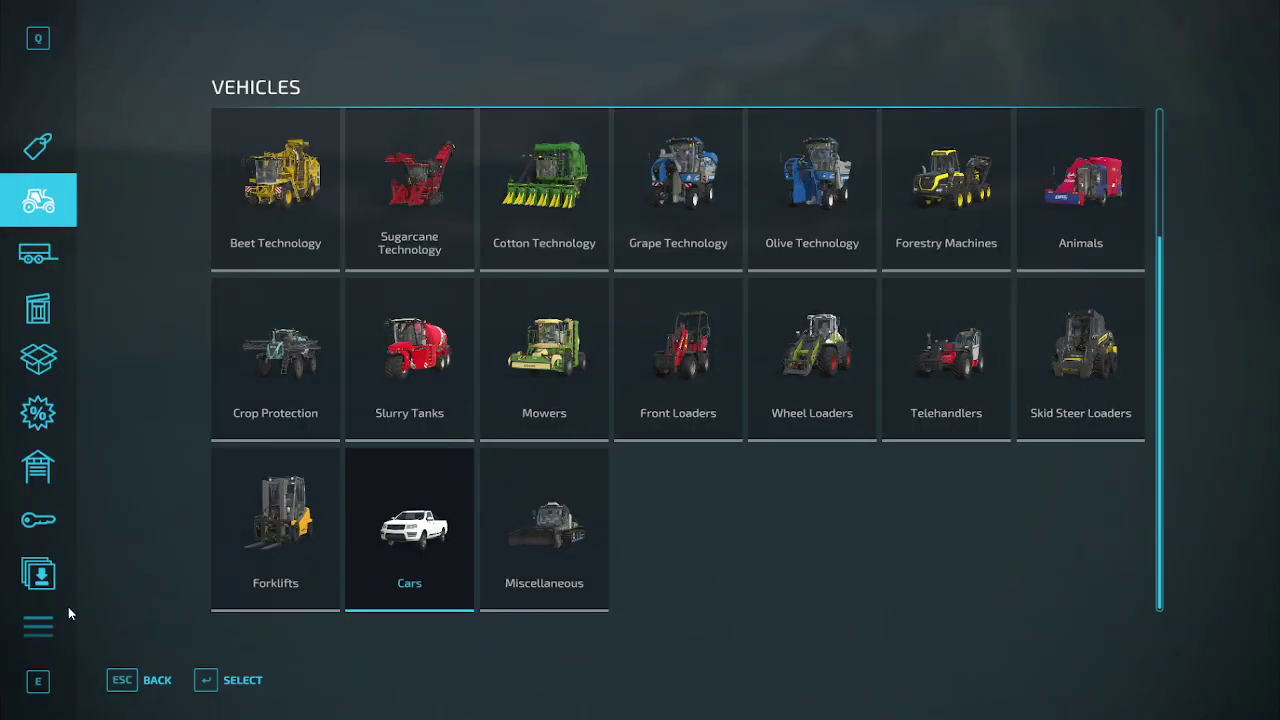
click(42, 626)
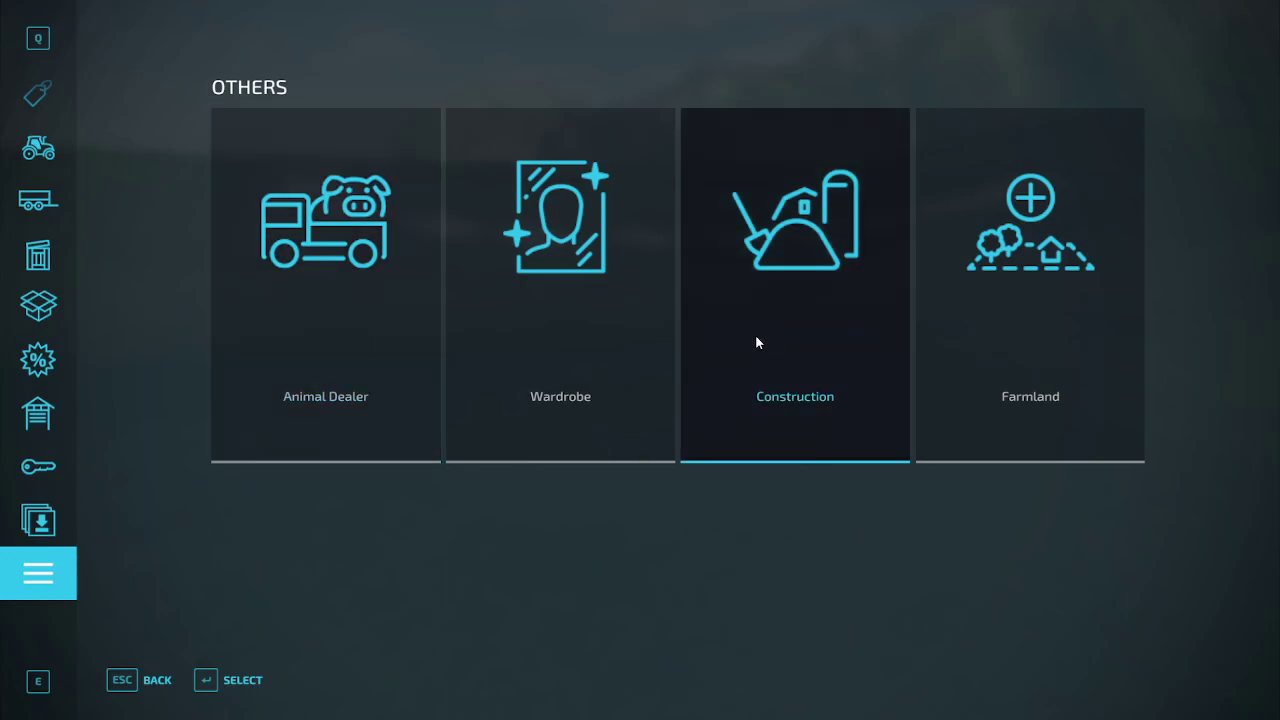
click(750, 351)
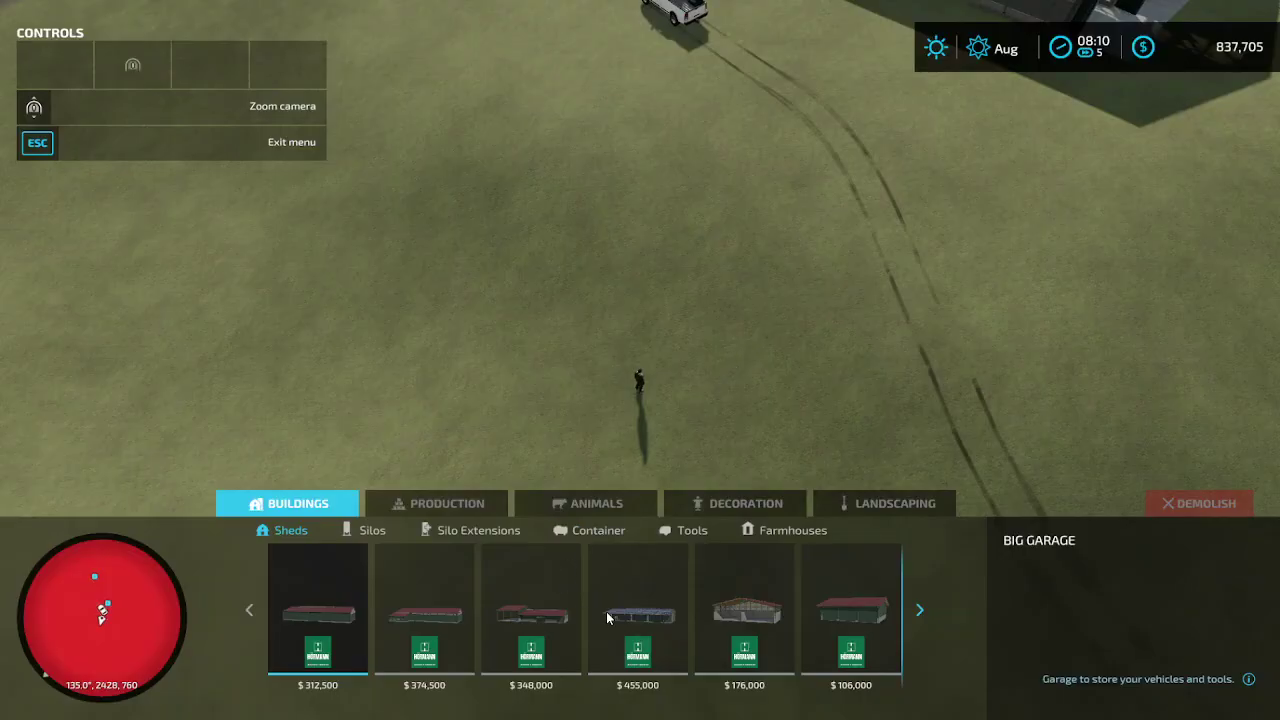
click(588, 503)
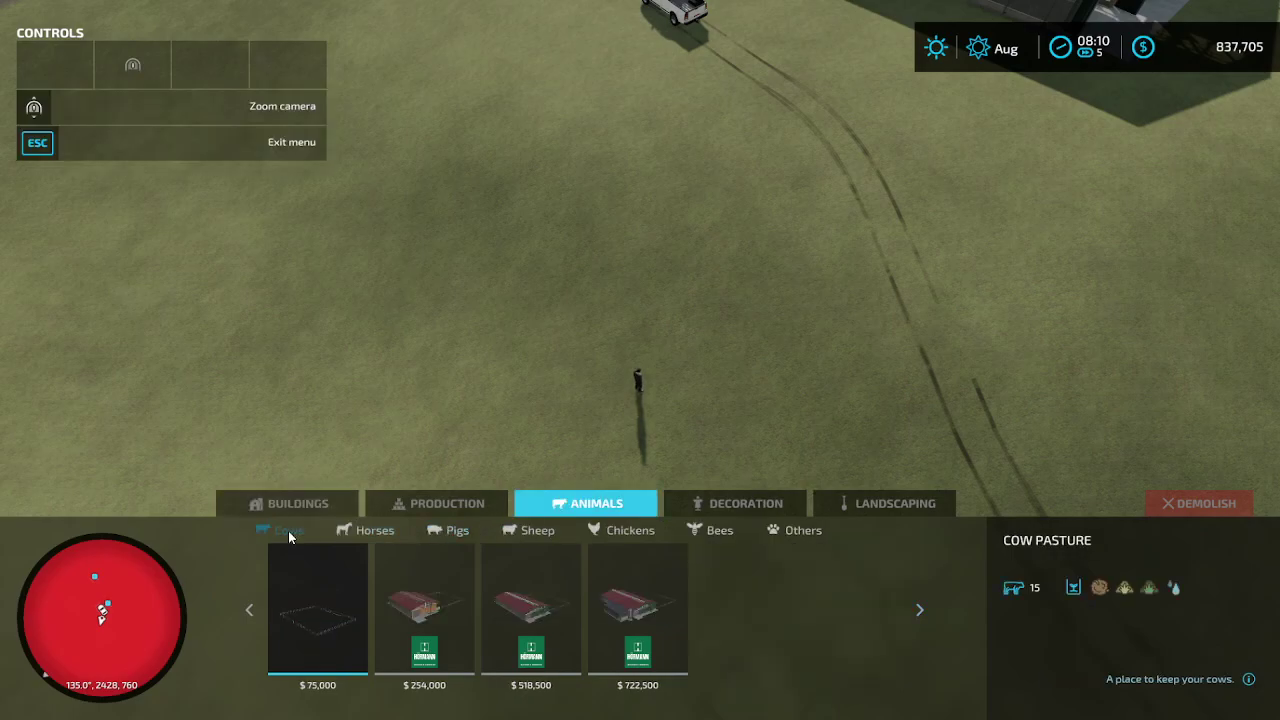
key(s)
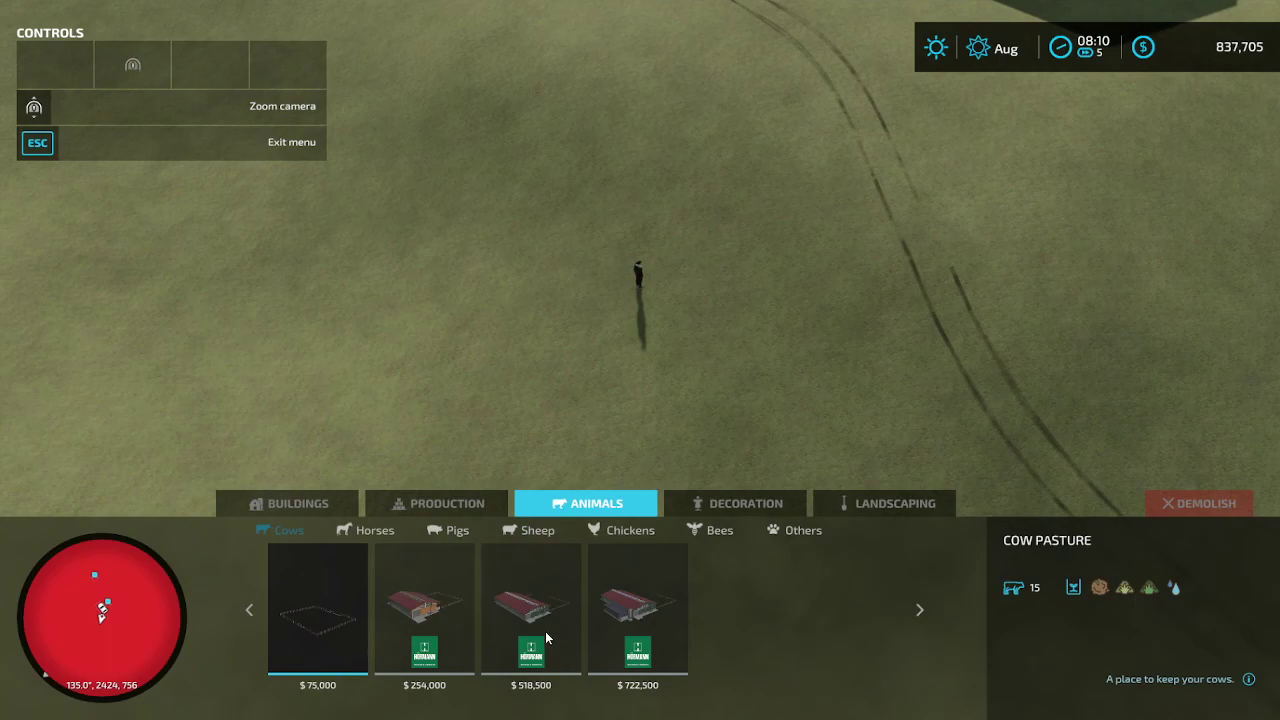
Place a Cow Barn (Large) on the open grass beside the fenced pasture and leave construction mode
click(530, 644)
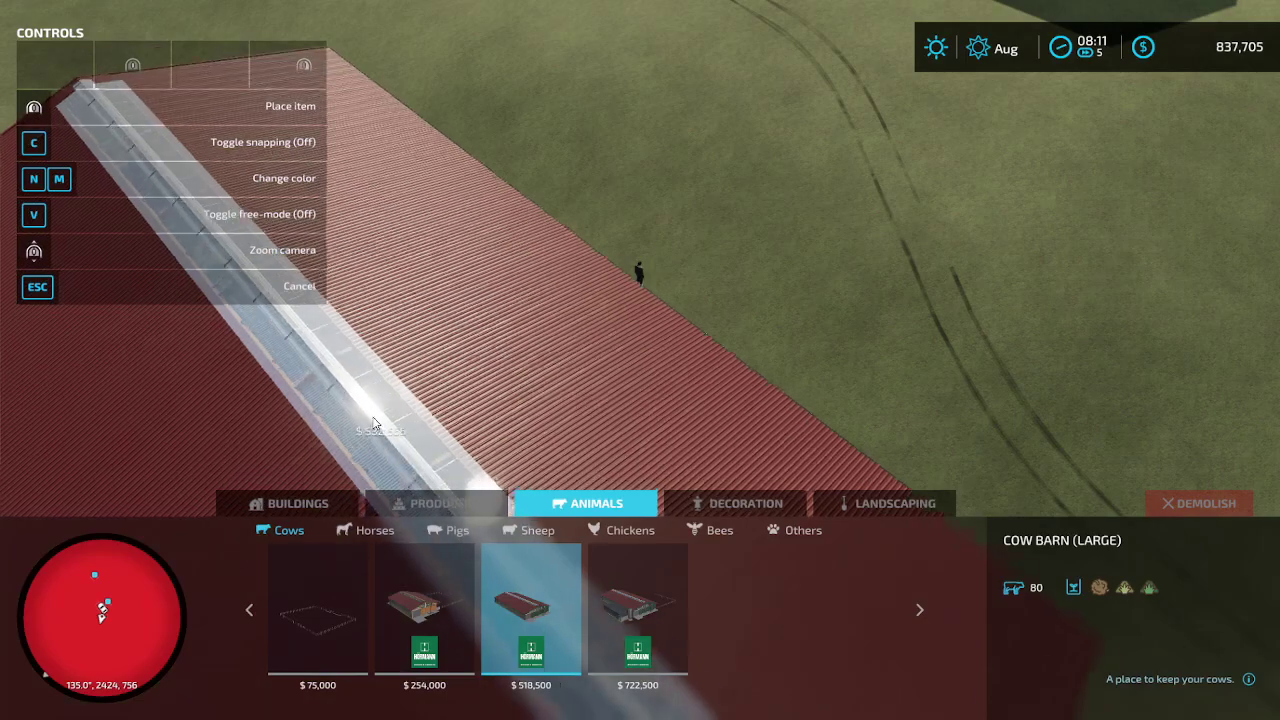
key(s)
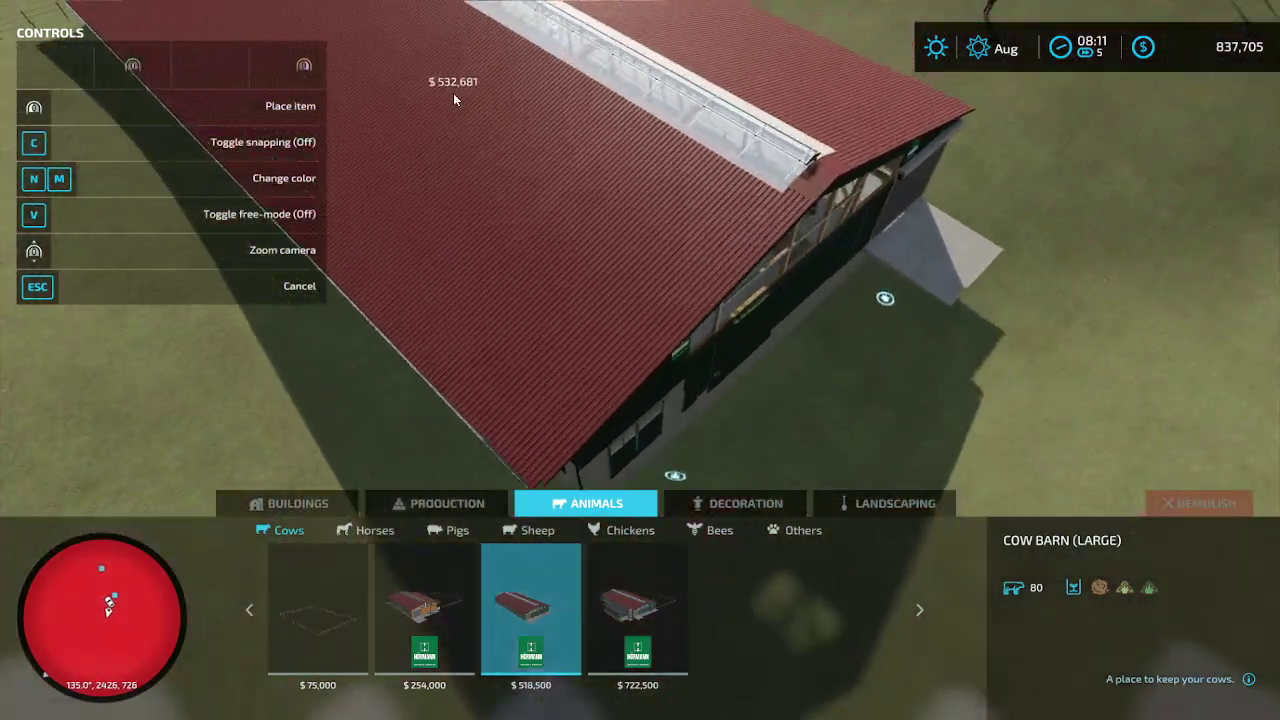
scroll(586, 54, up, 5)
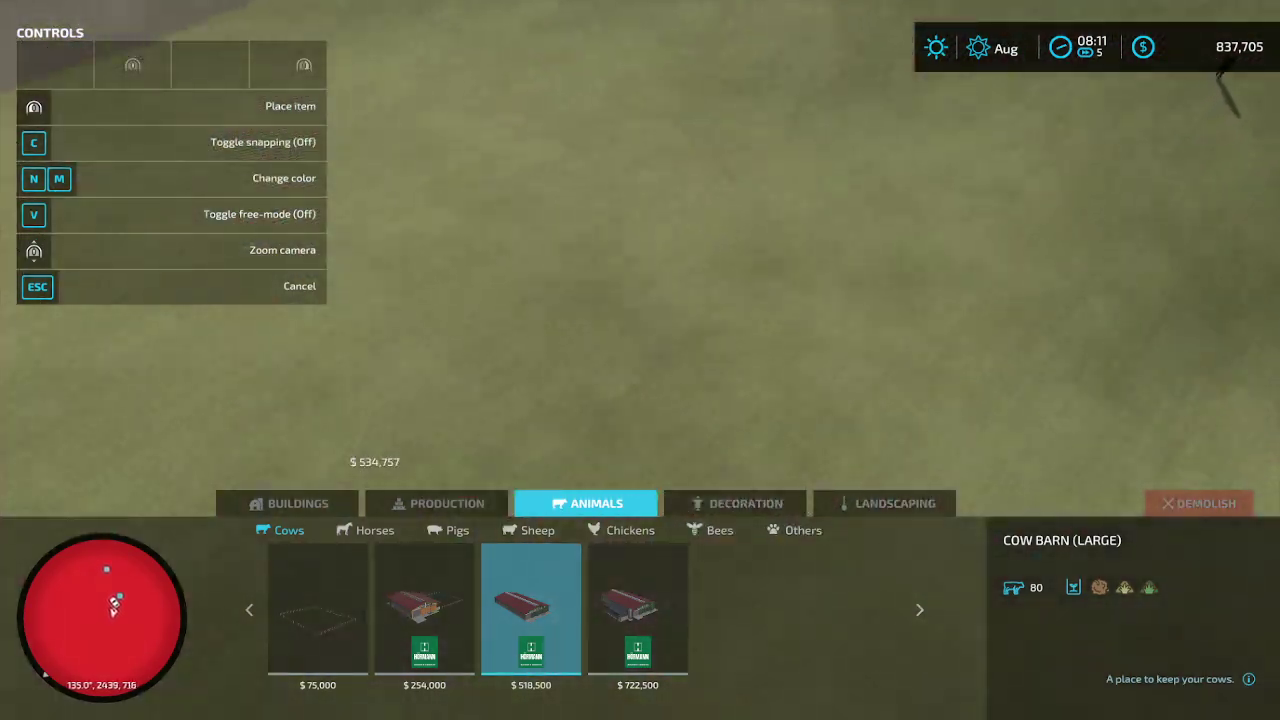
scroll(454, 370, down, 5)
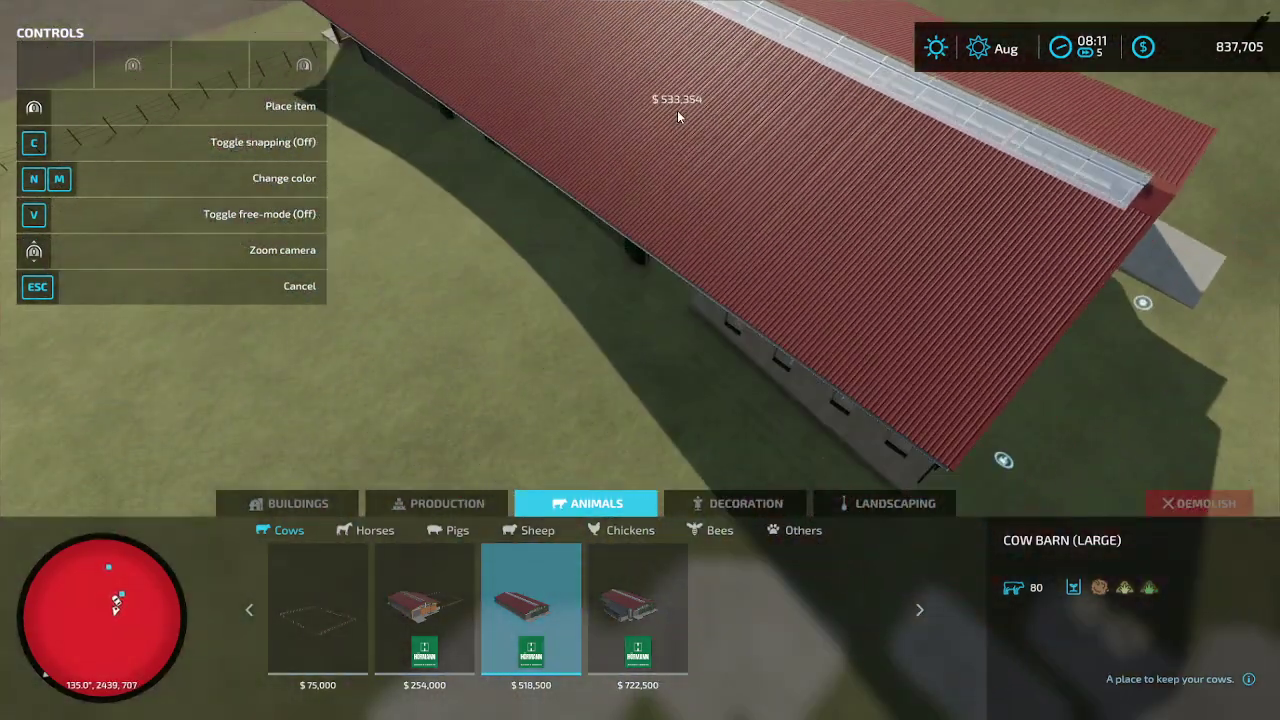
scroll(690, 80, down, 2)
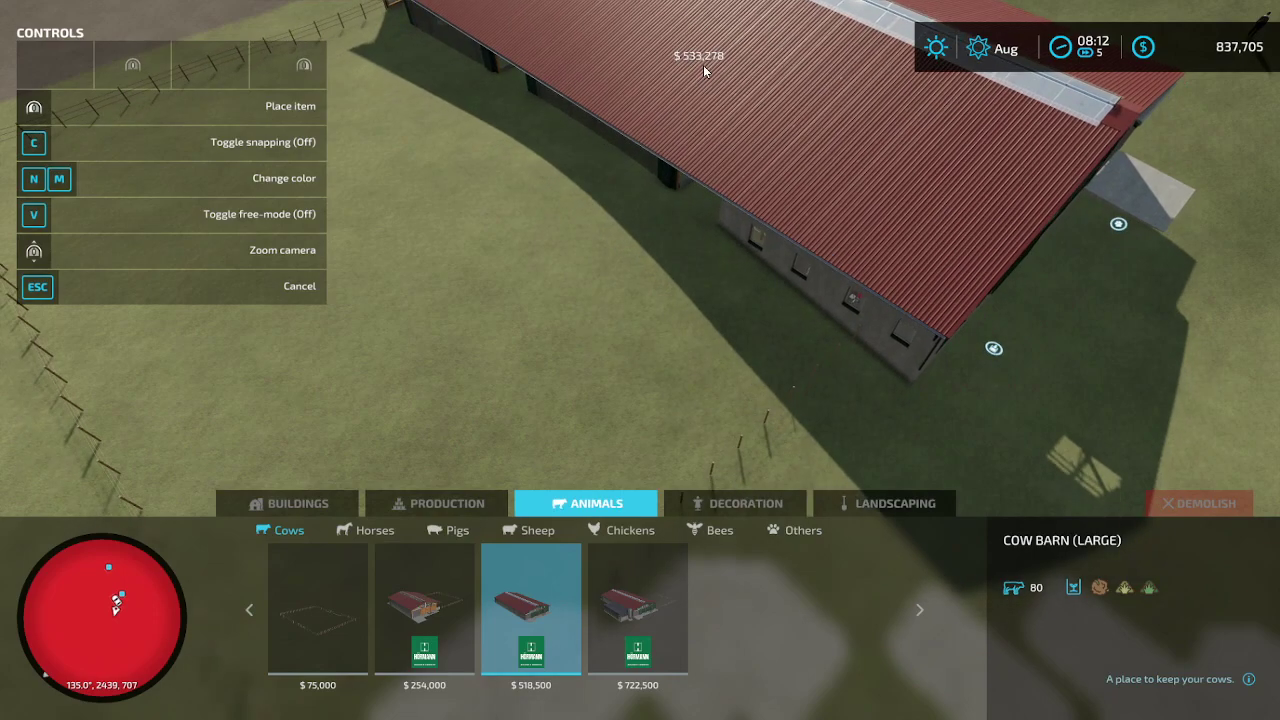
scroll(708, 61, down, 1)
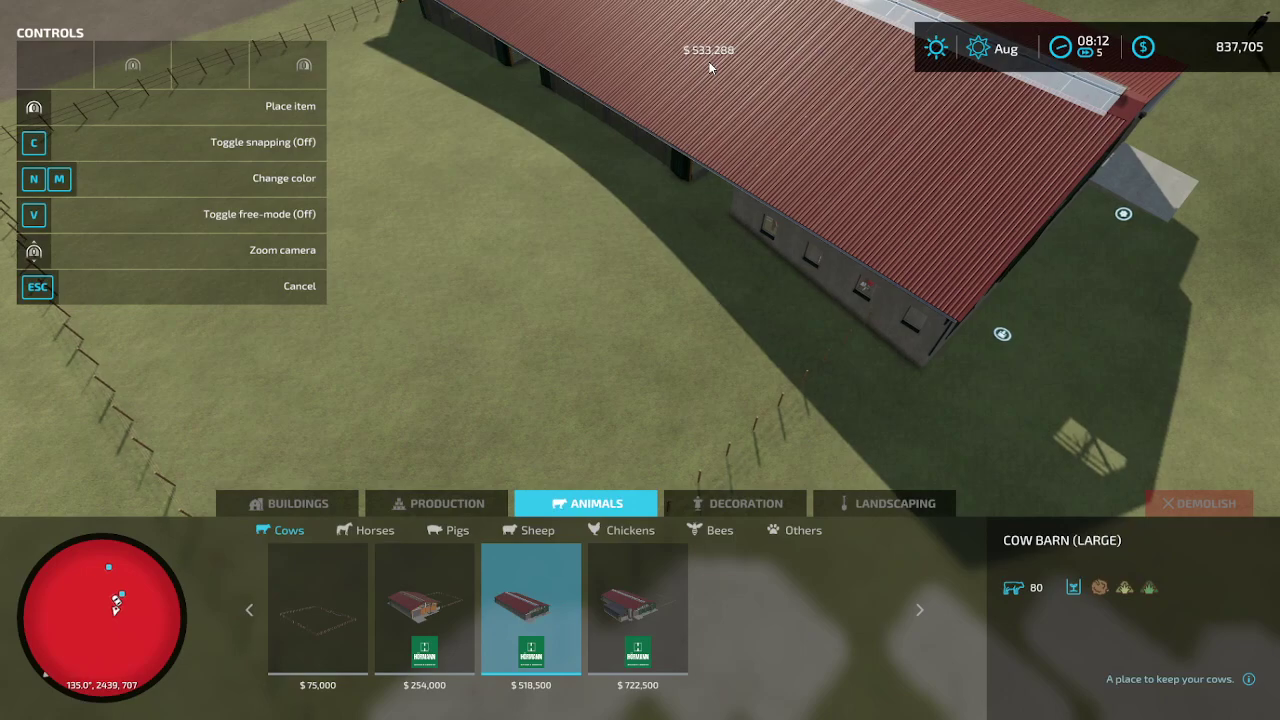
click(709, 67)
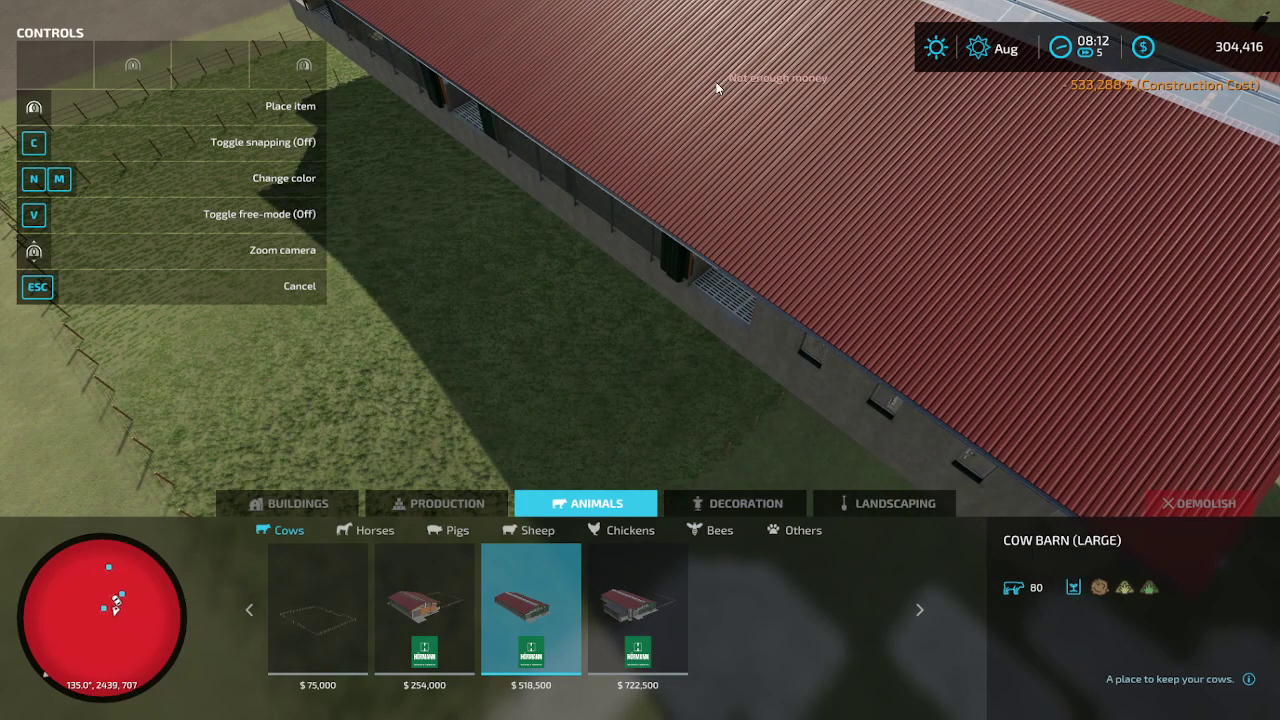
key(Escape)
key(Escape)
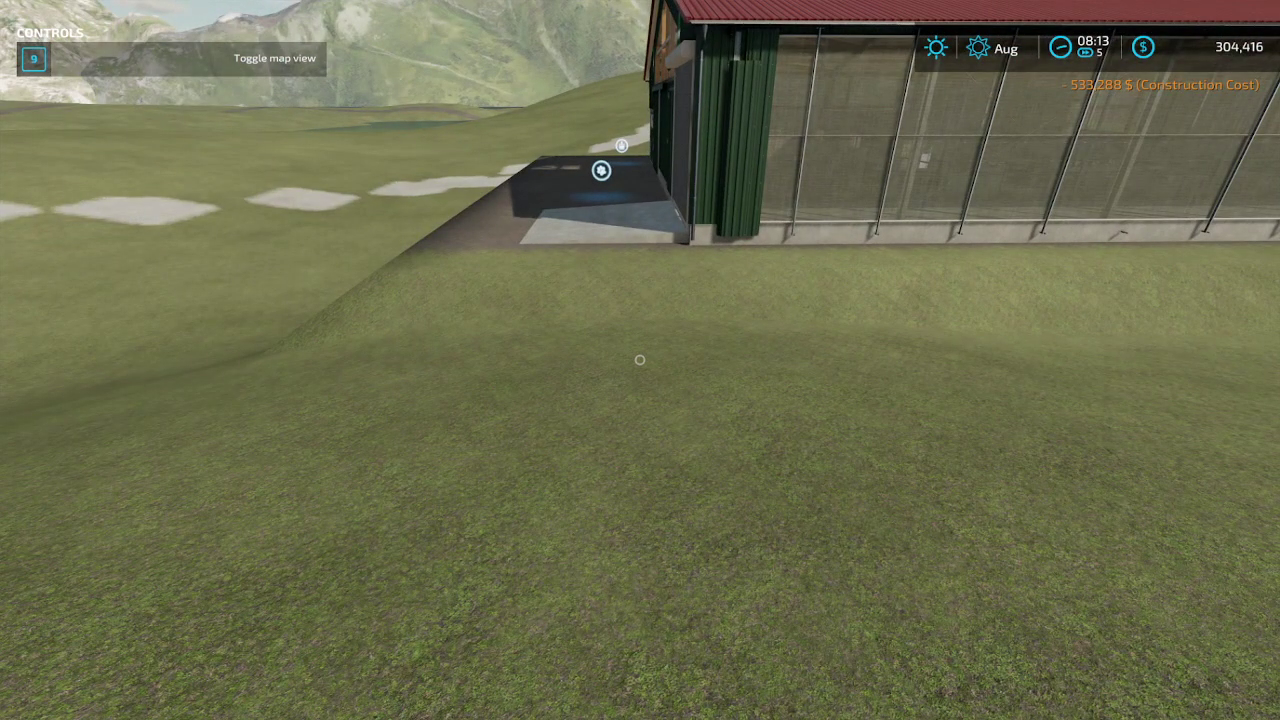
Walk to the end of the new cow barn, open its green double doors and look inside
key(w)
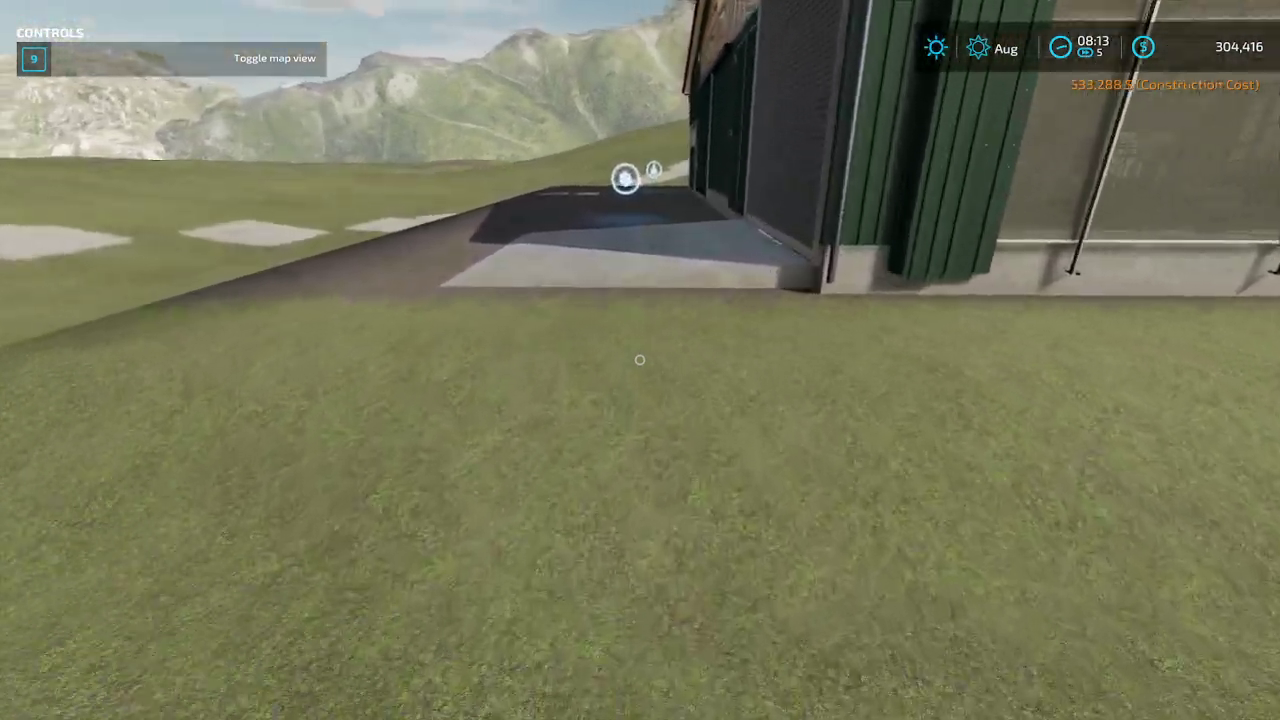
key(w)
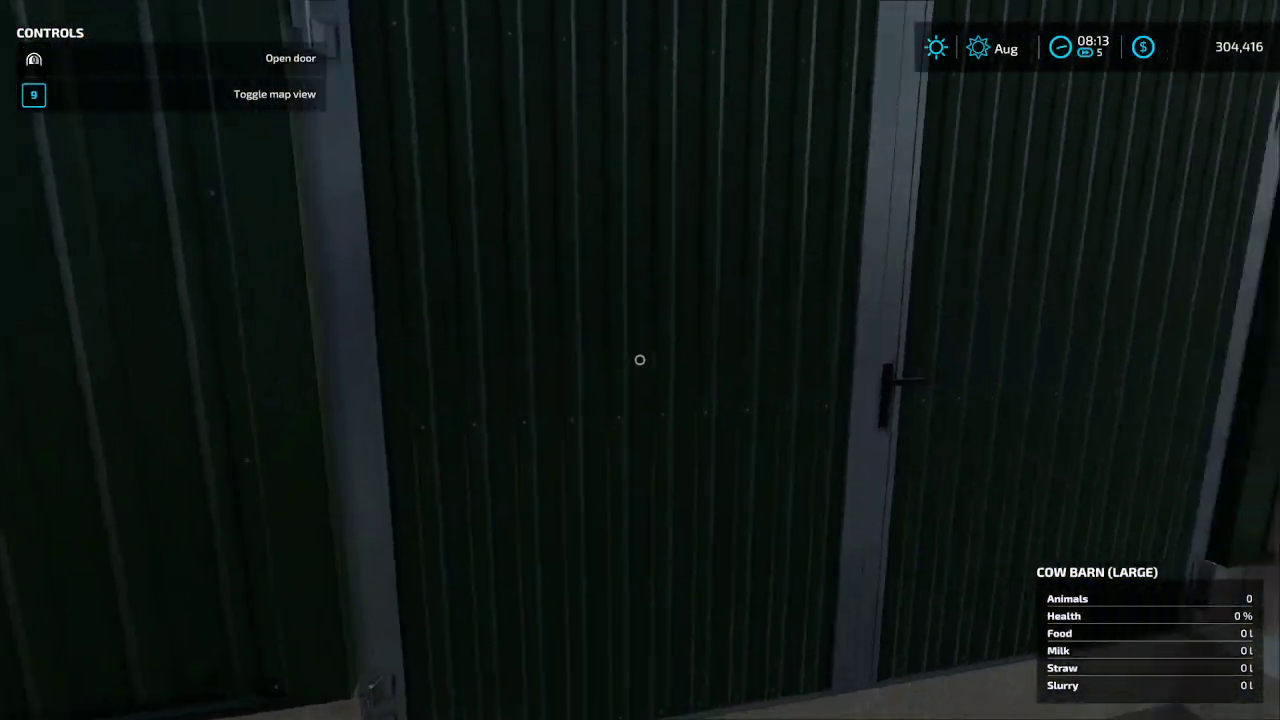
click(640, 360)
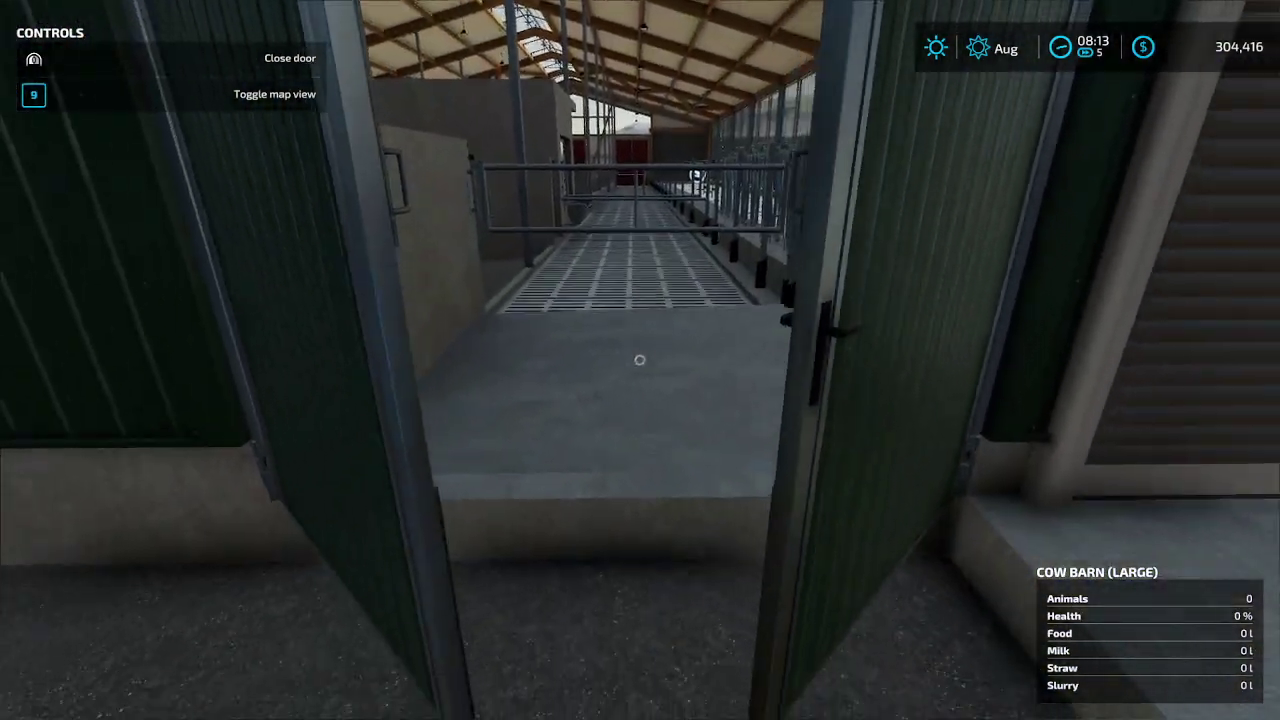
key(w)
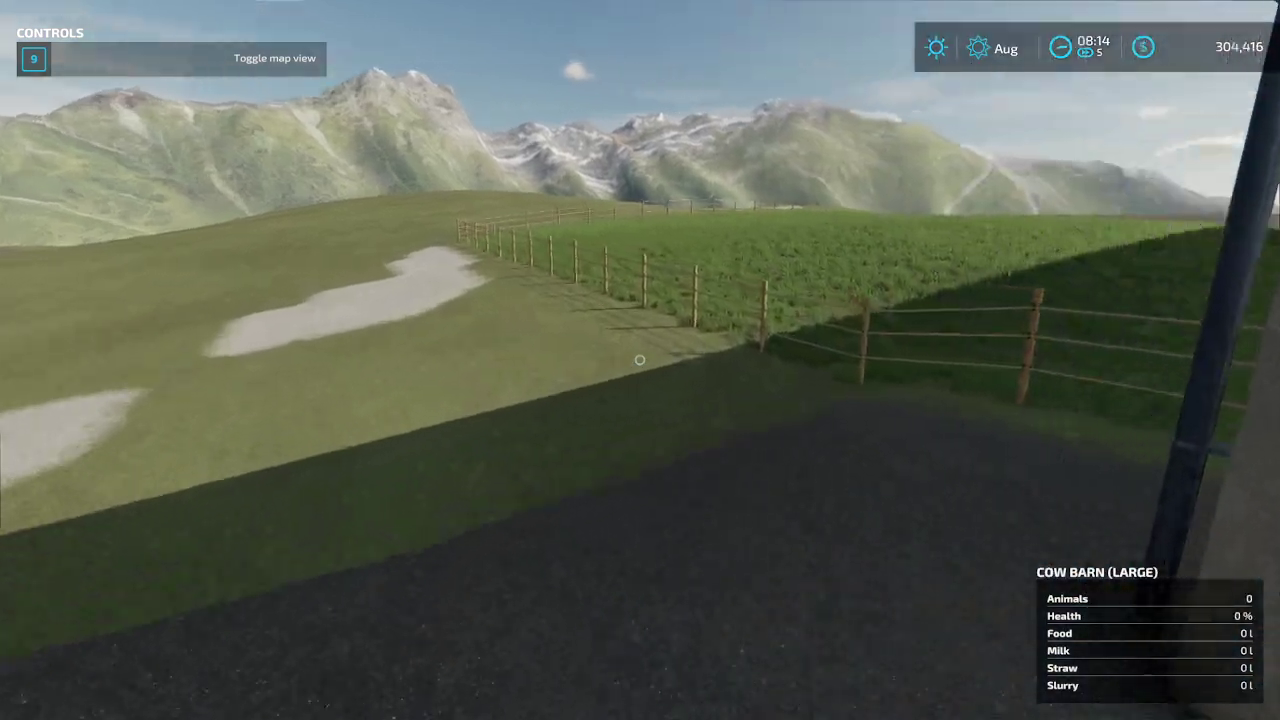
Walk past the barn's fill and animal triggers, and go back uphill to the parked vehicle to view the barn
key(w)
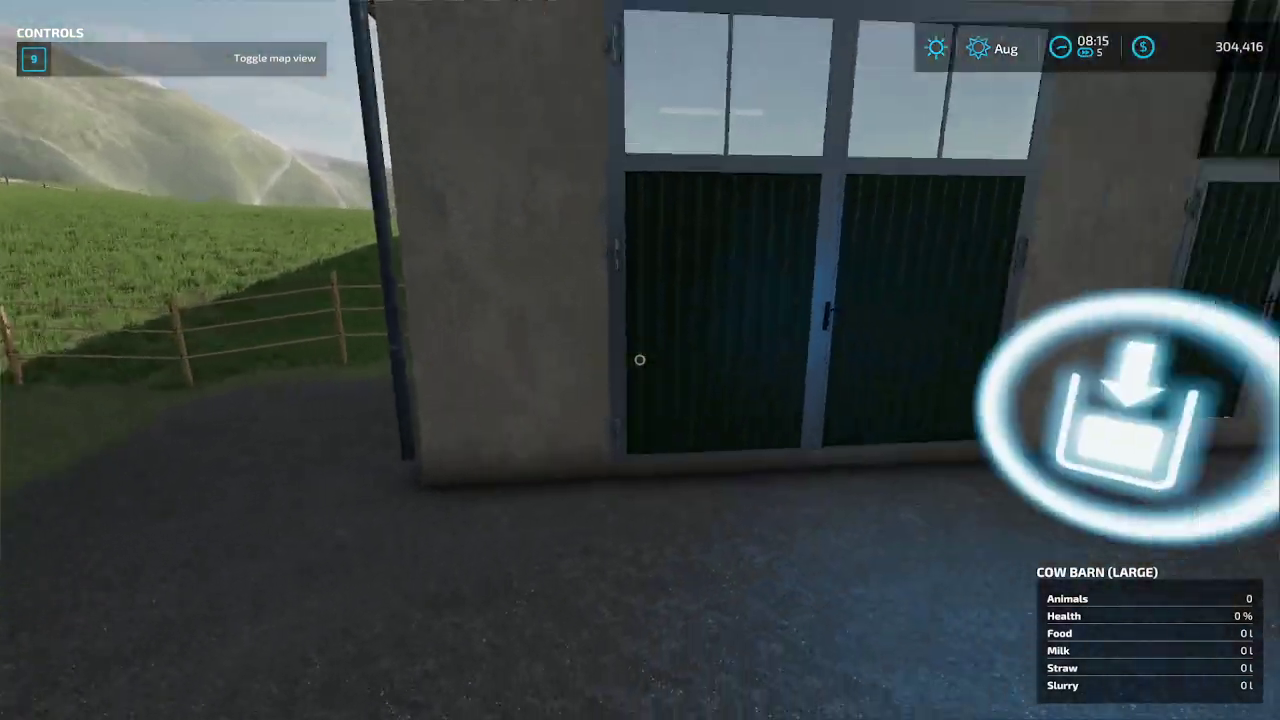
key(w)
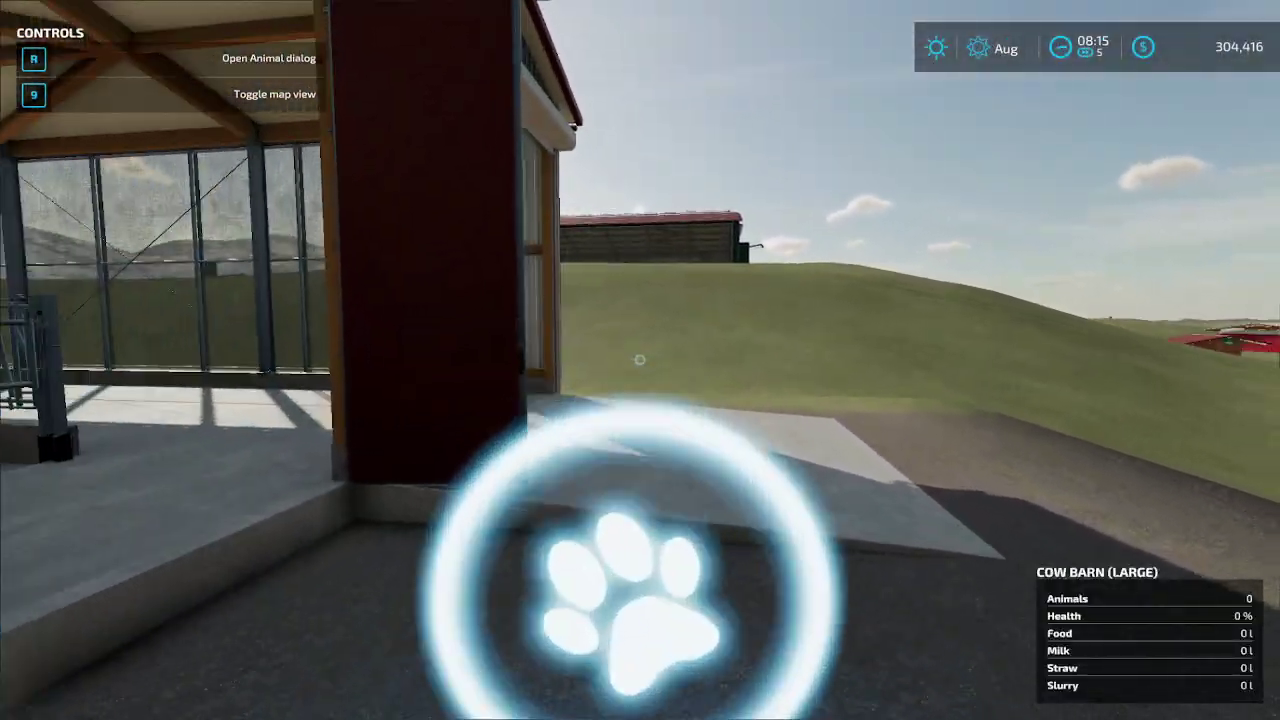
key(w)
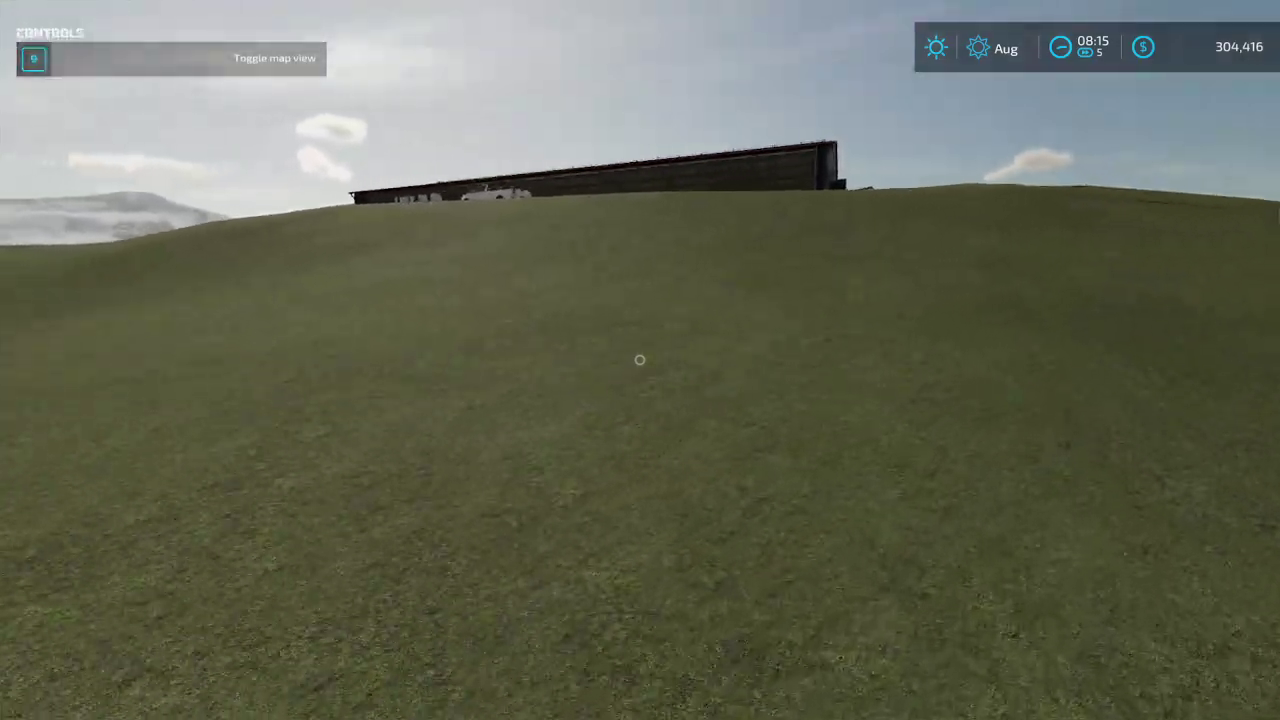
key(w)
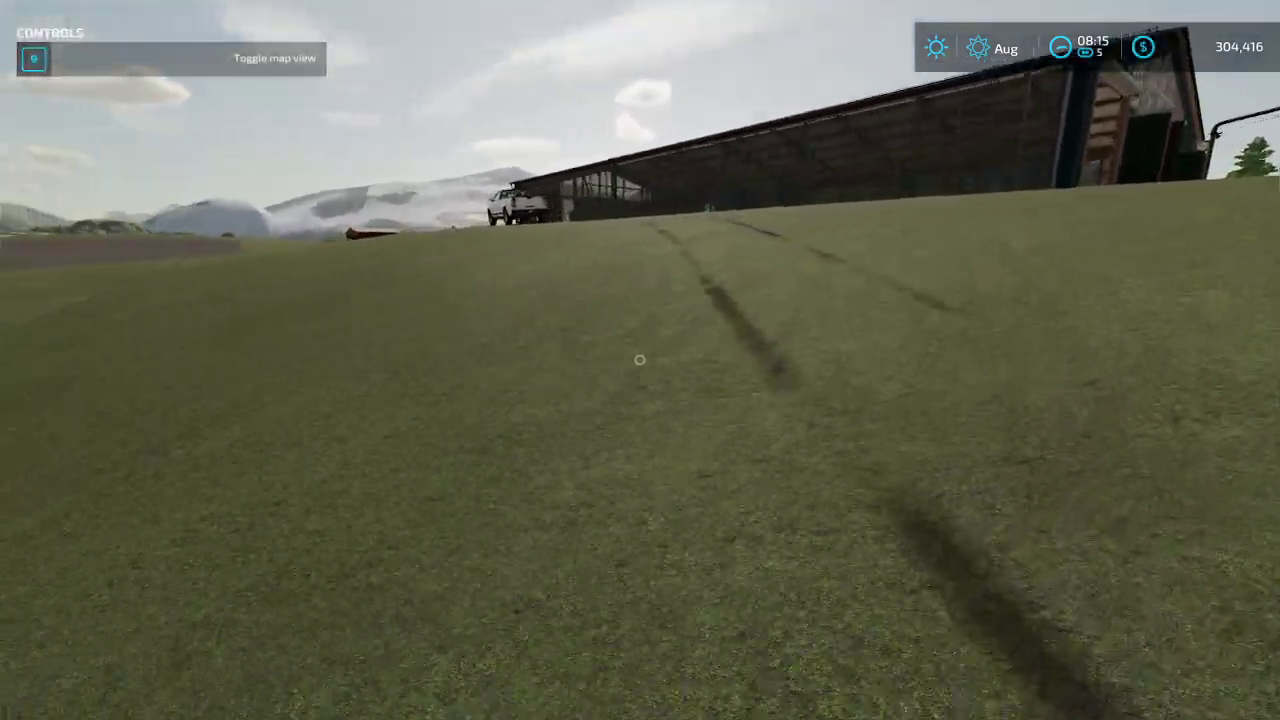
key(w)
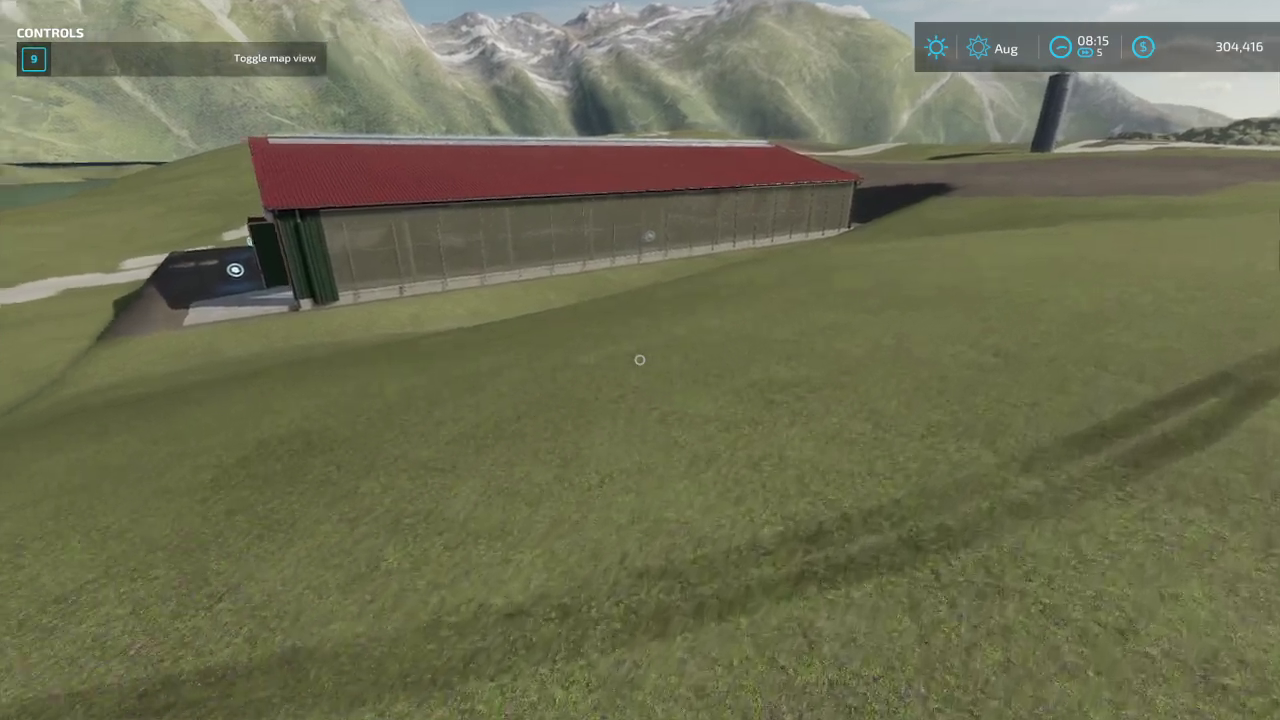
key(w)
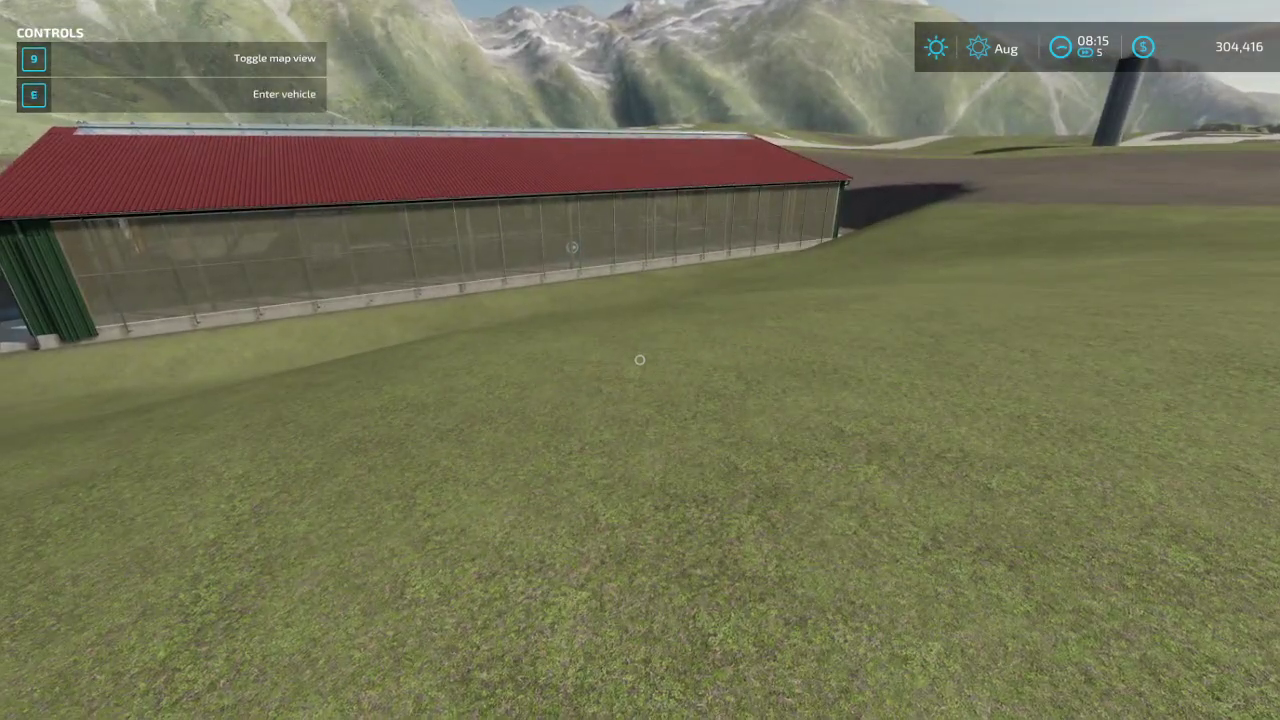
Save the game and quit to the main menu
key(Escape)
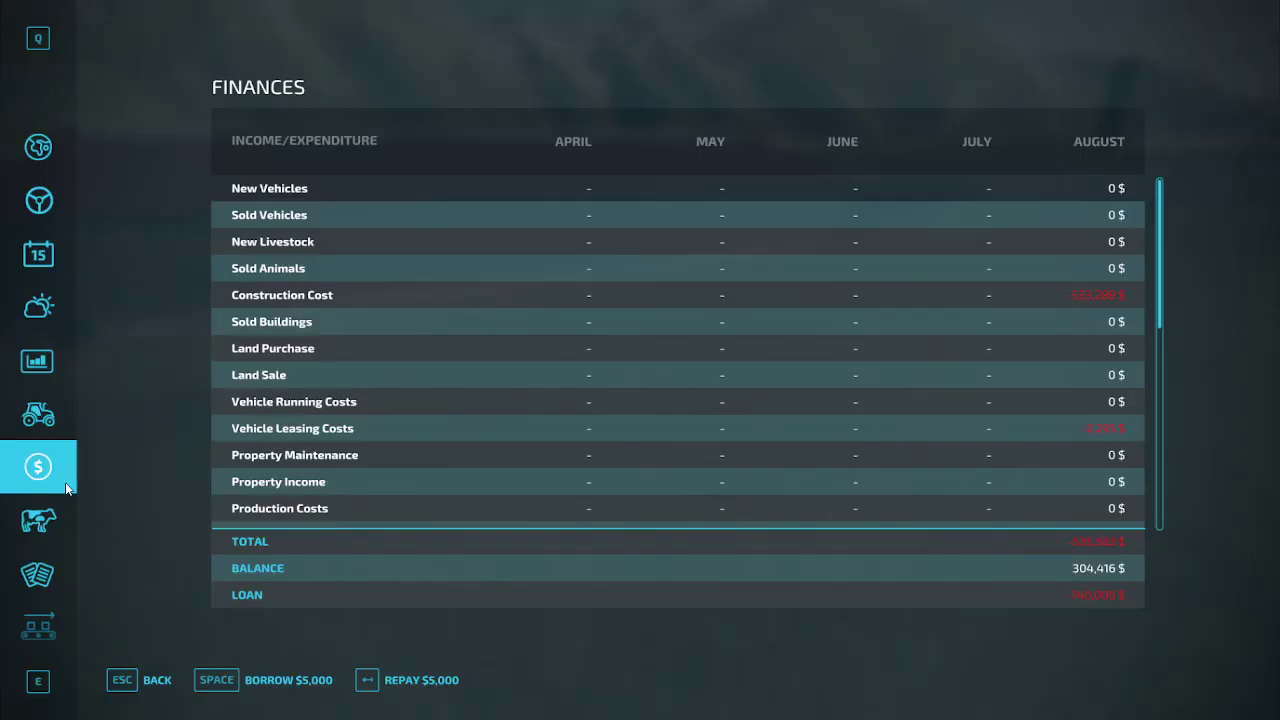
click(12, 260)
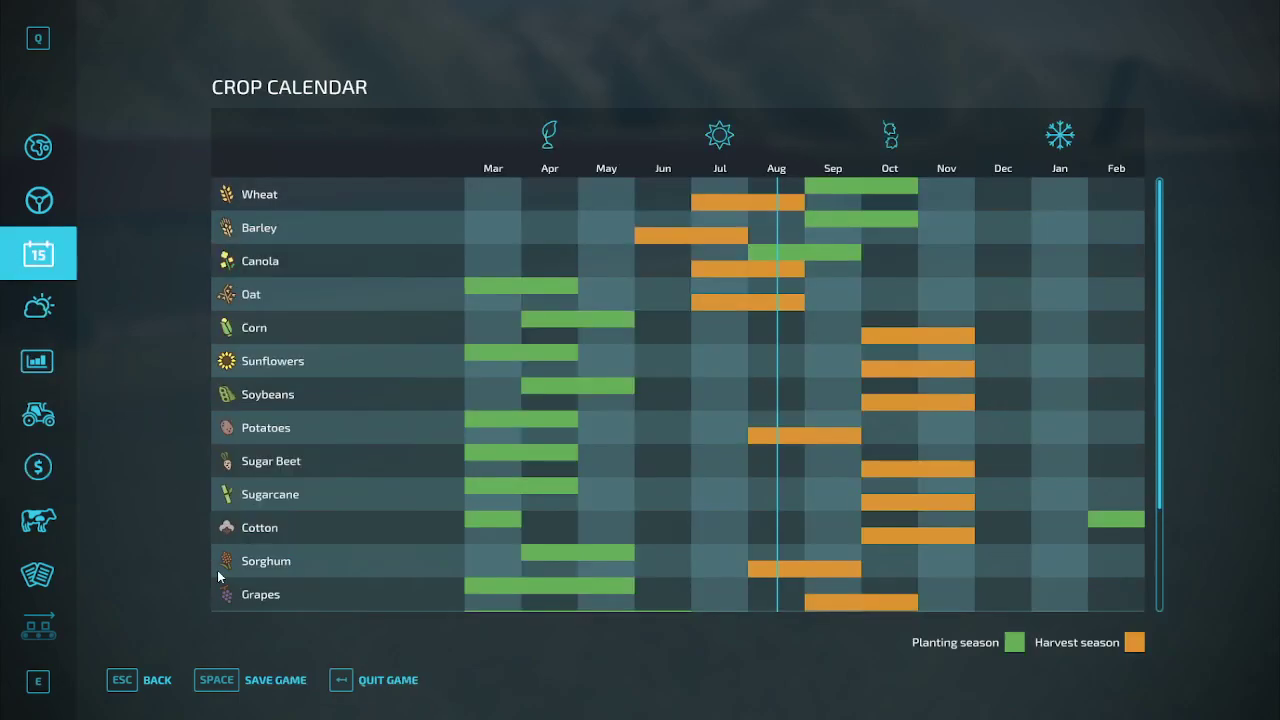
click(268, 689)
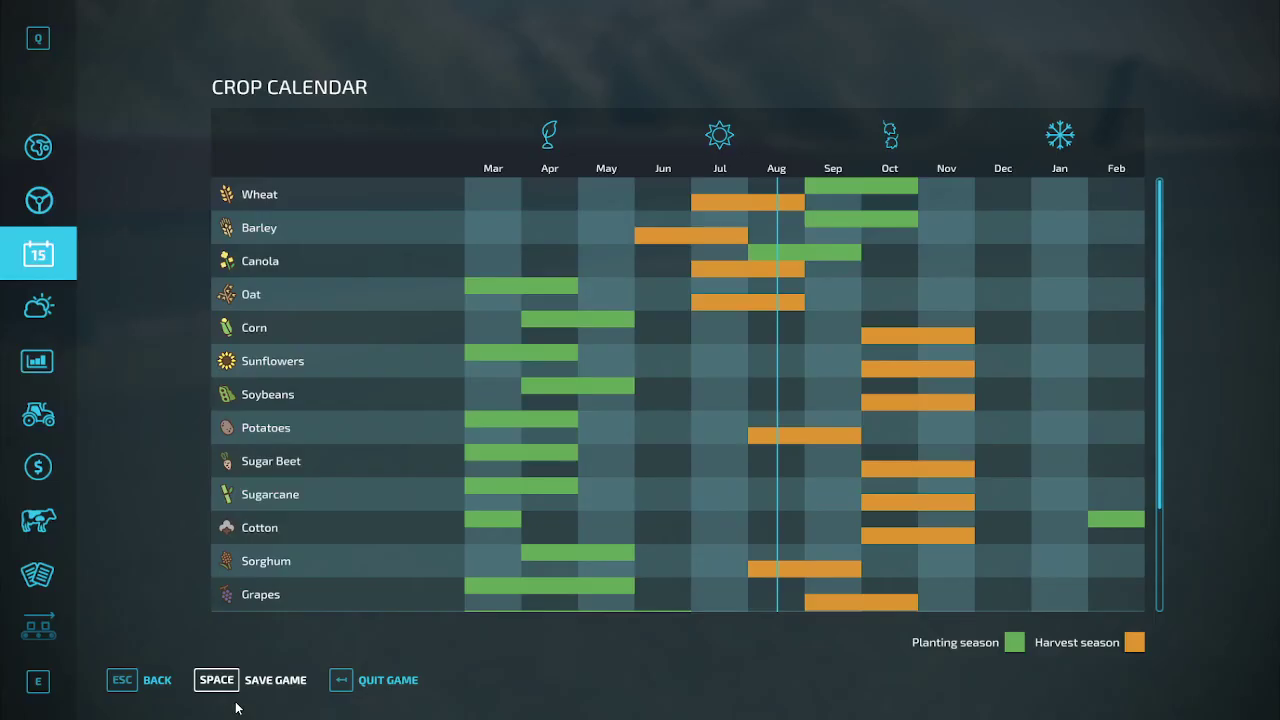
click(384, 686)
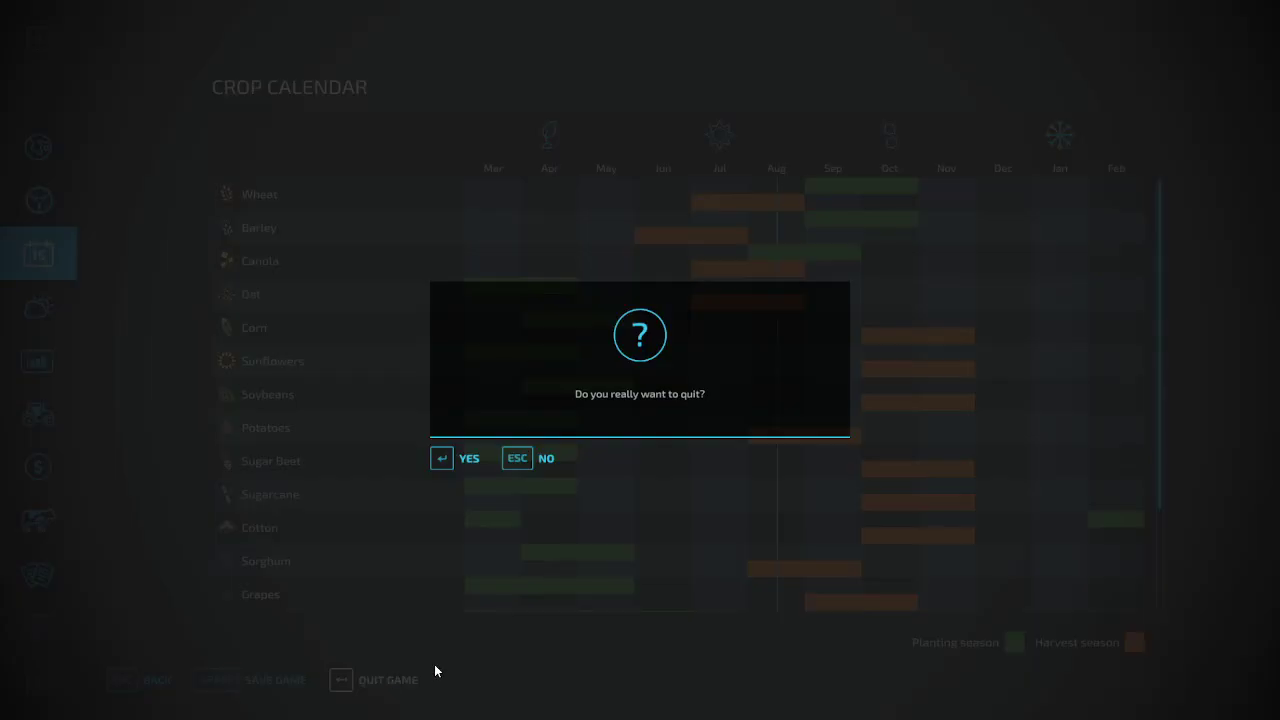
click(457, 462)
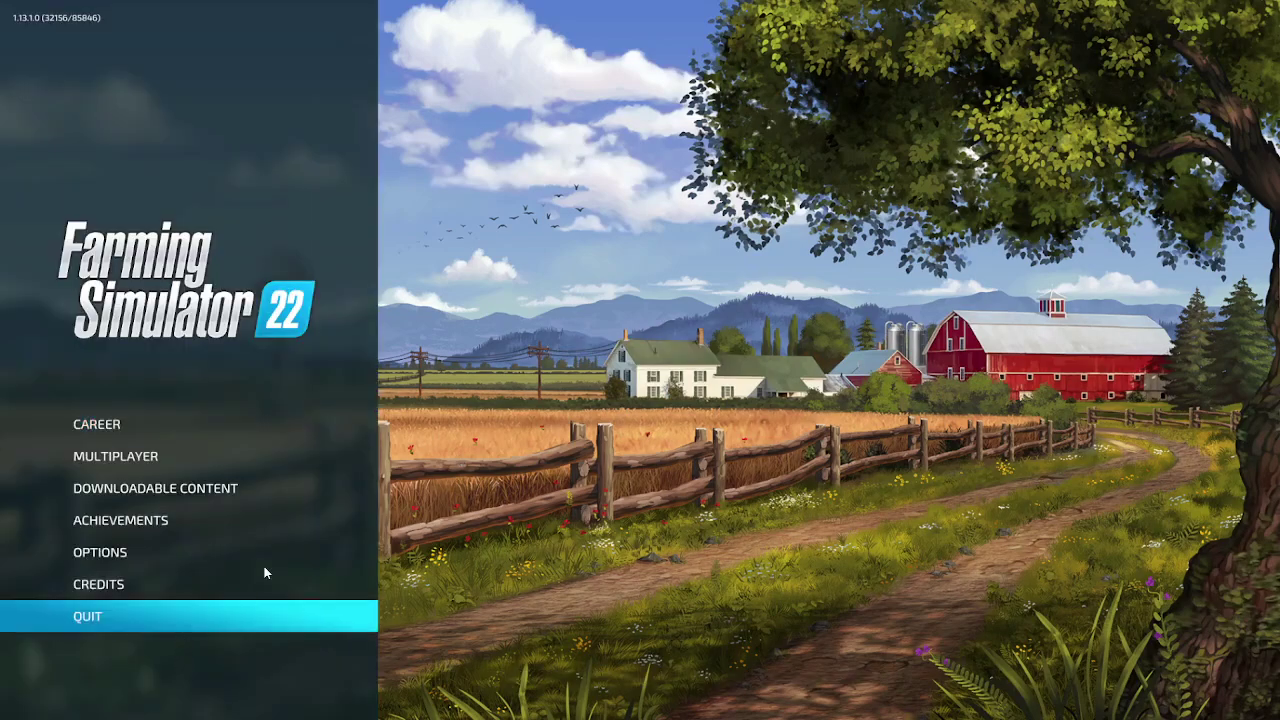
Switch to File Explorer and open the savegame15 folder in Documents > My Games > FarmingSimulator2022
key(alt+Tab)
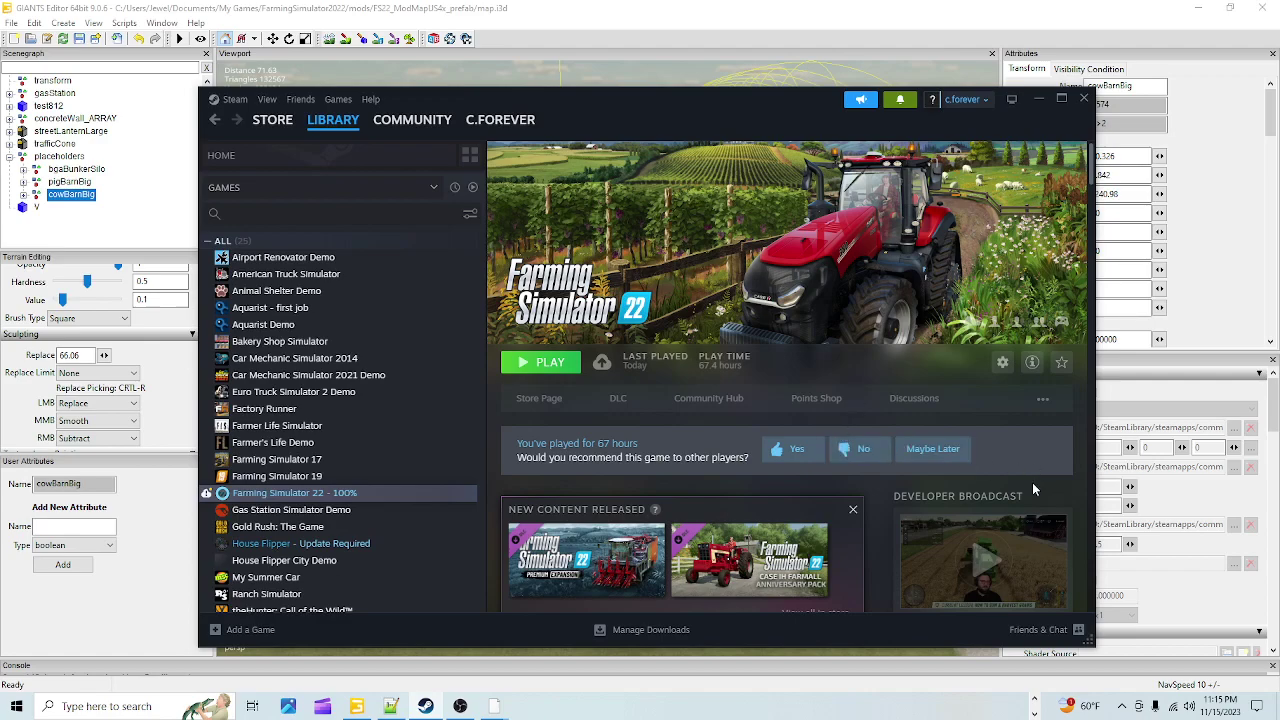
click(1037, 101)
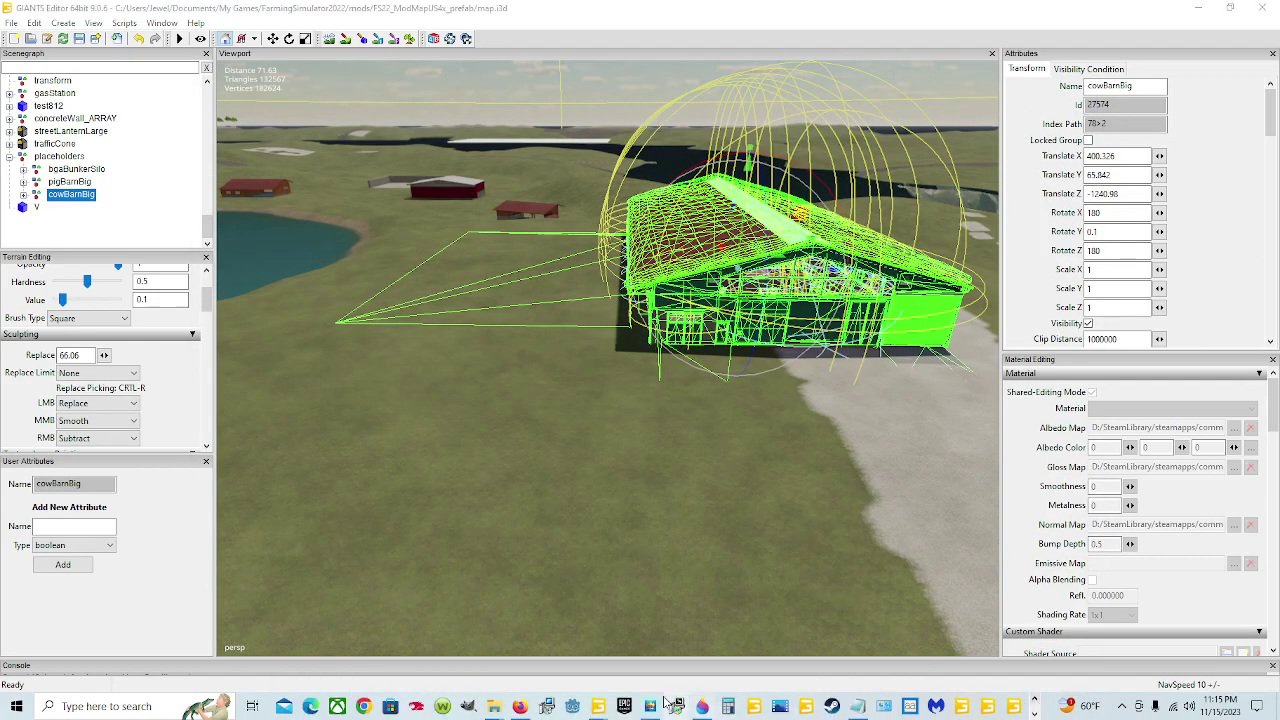
mouse_move(494, 710)
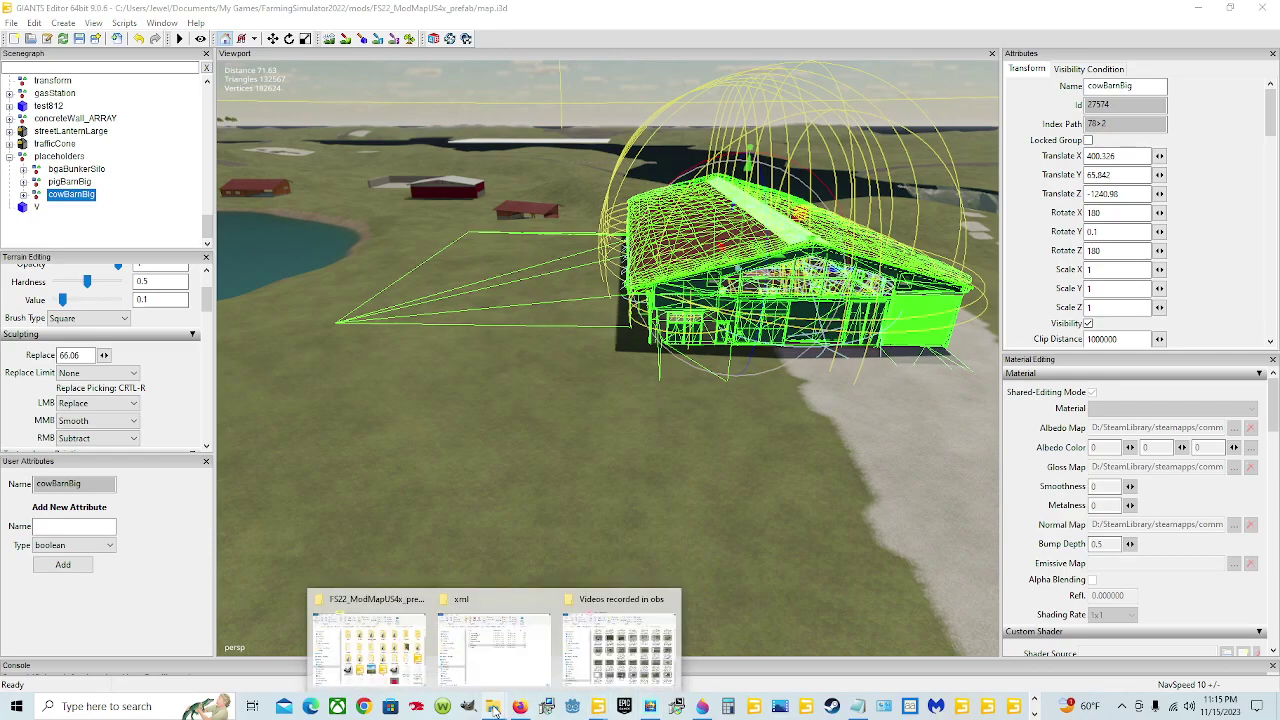
click(490, 645)
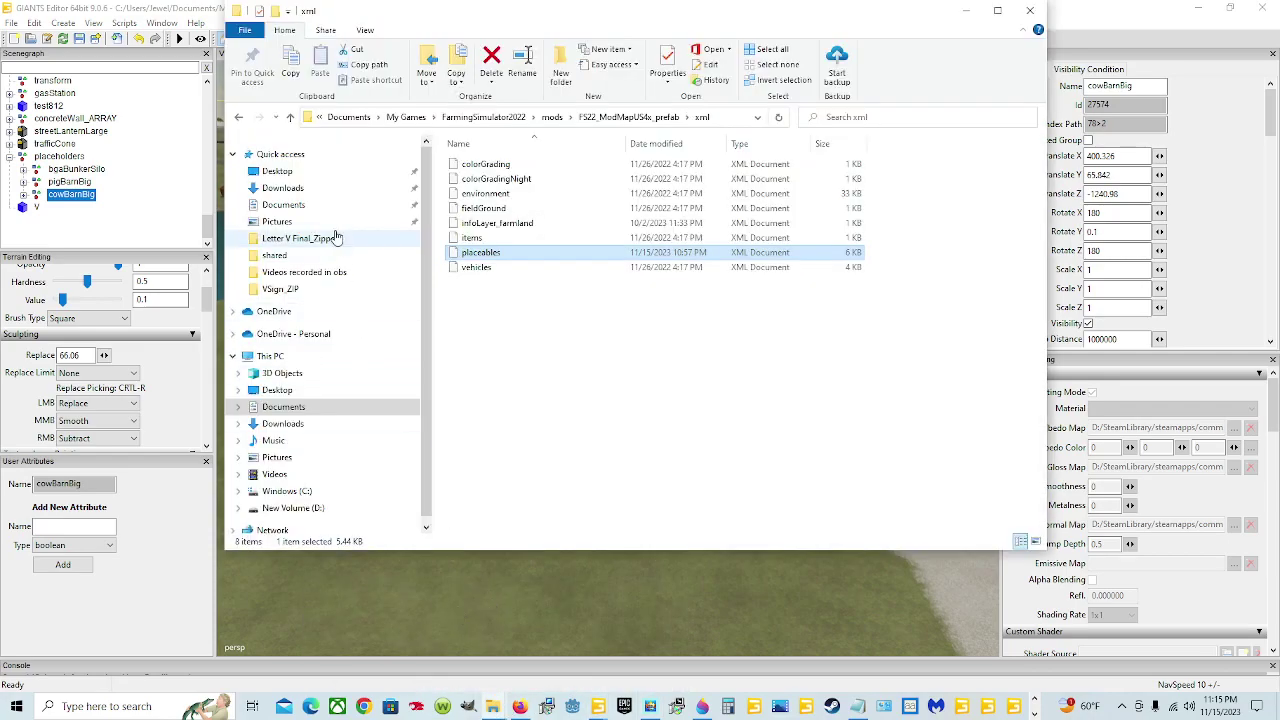
click(320, 205)
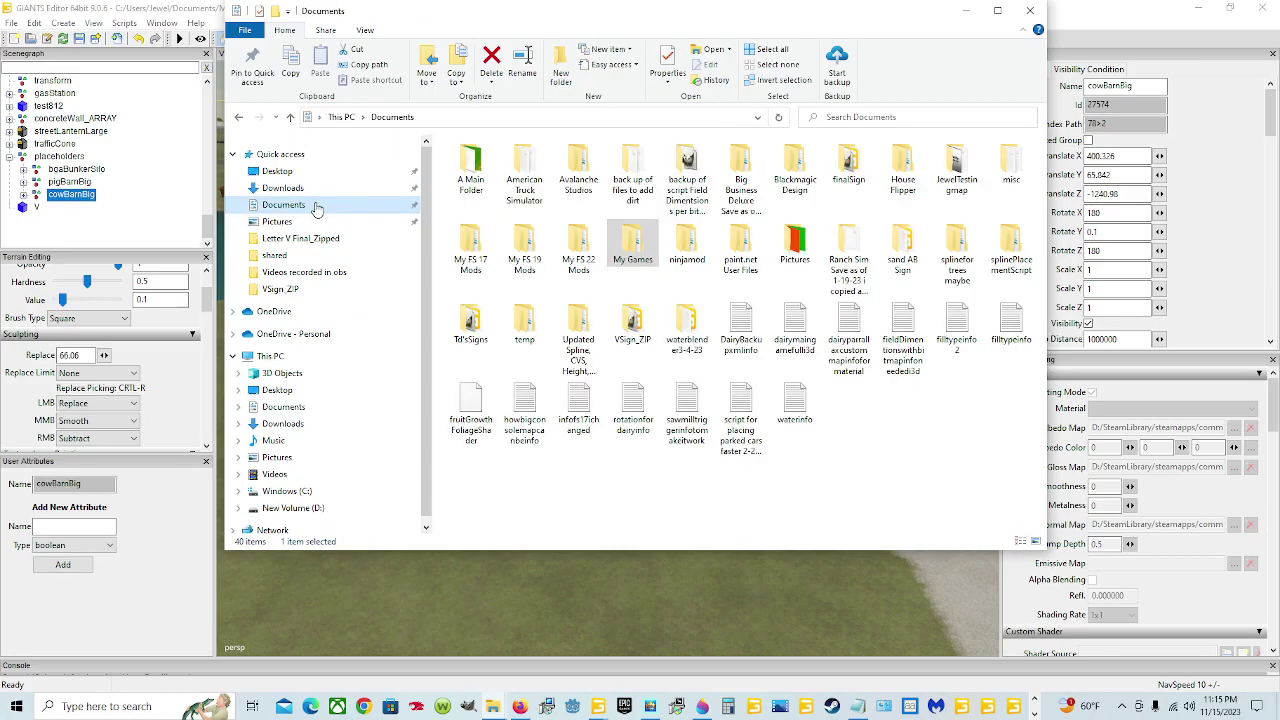
double_click(632, 245)
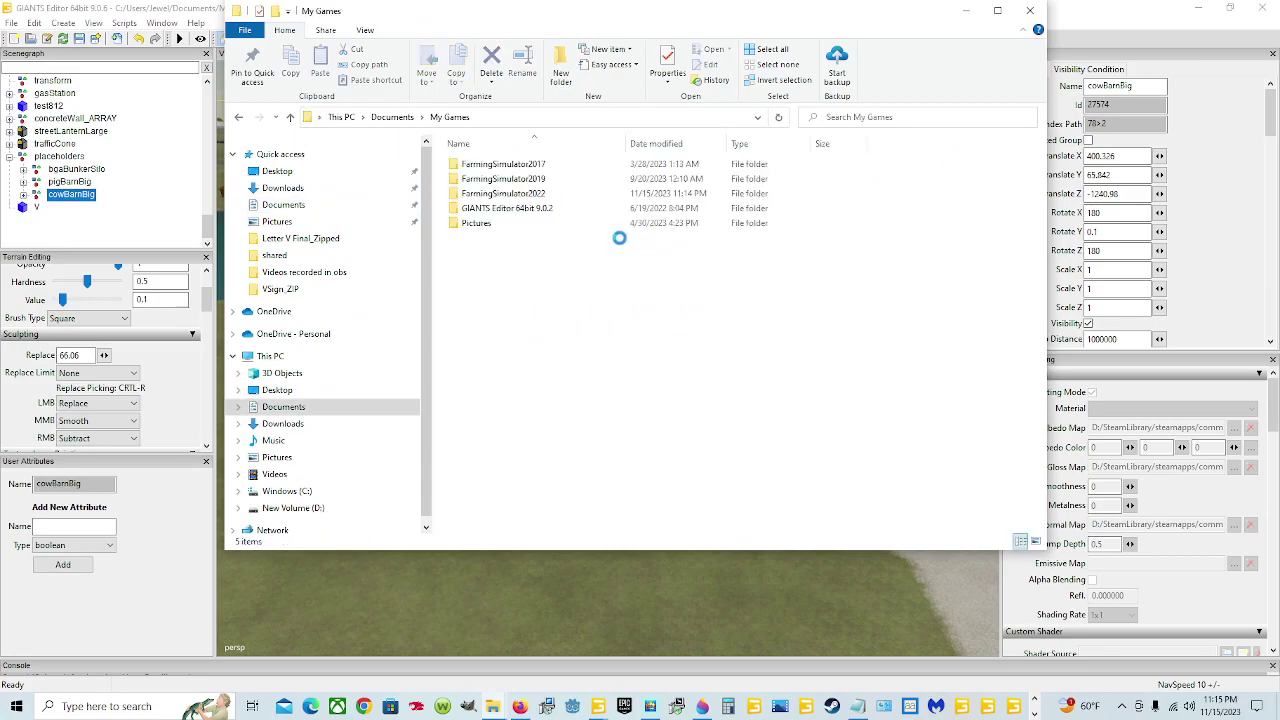
double_click(548, 195)
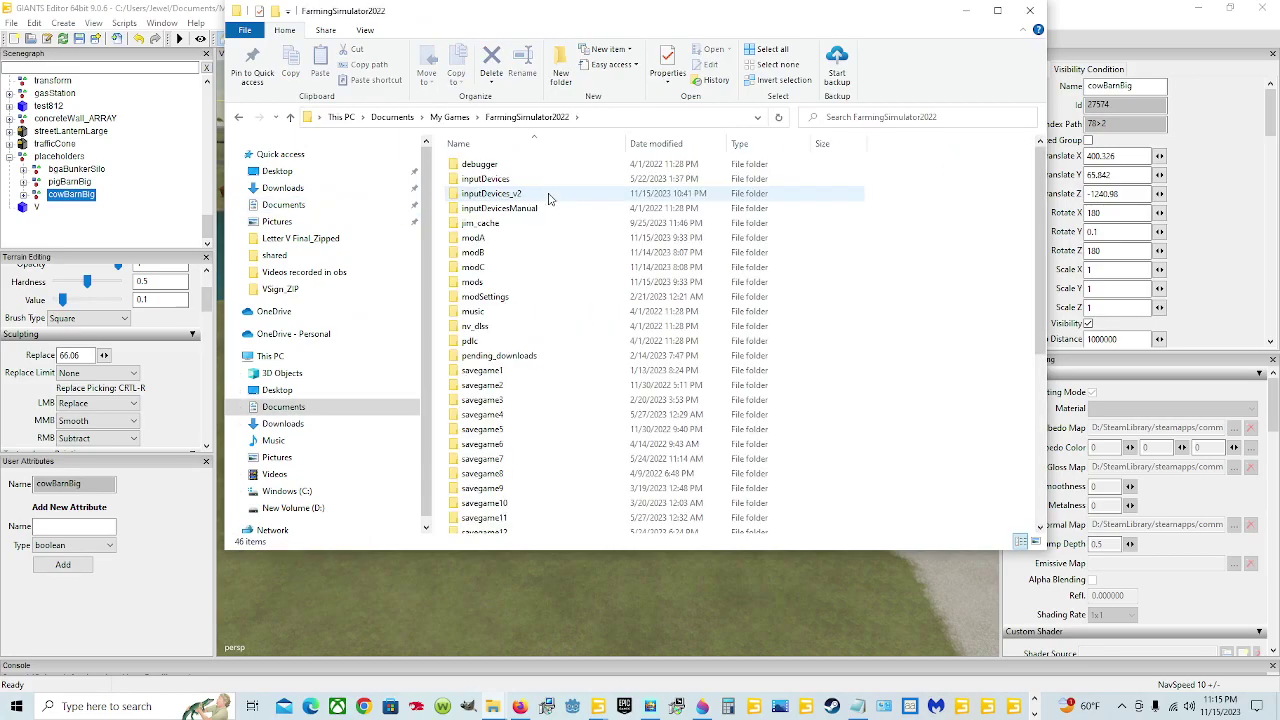
scroll(660, 385, down, 5)
scroll(660, 385, down, 2)
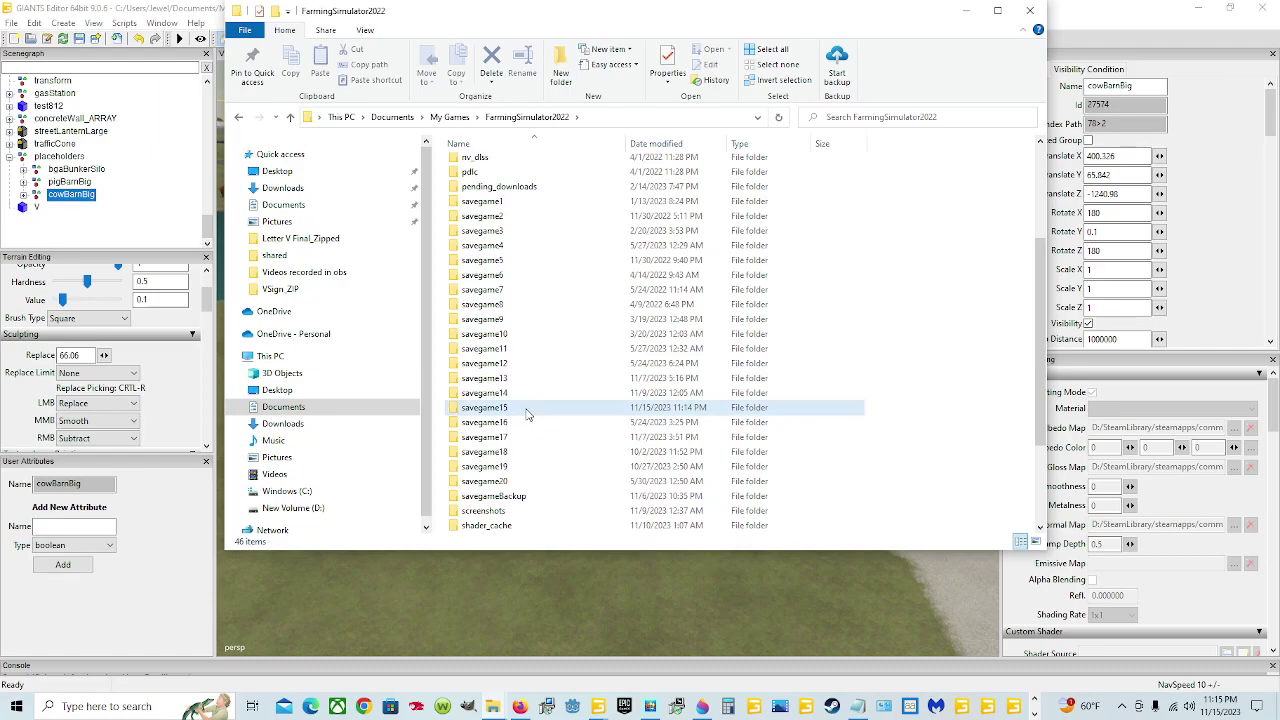
double_click(527, 412)
scroll(527, 412, down, 4)
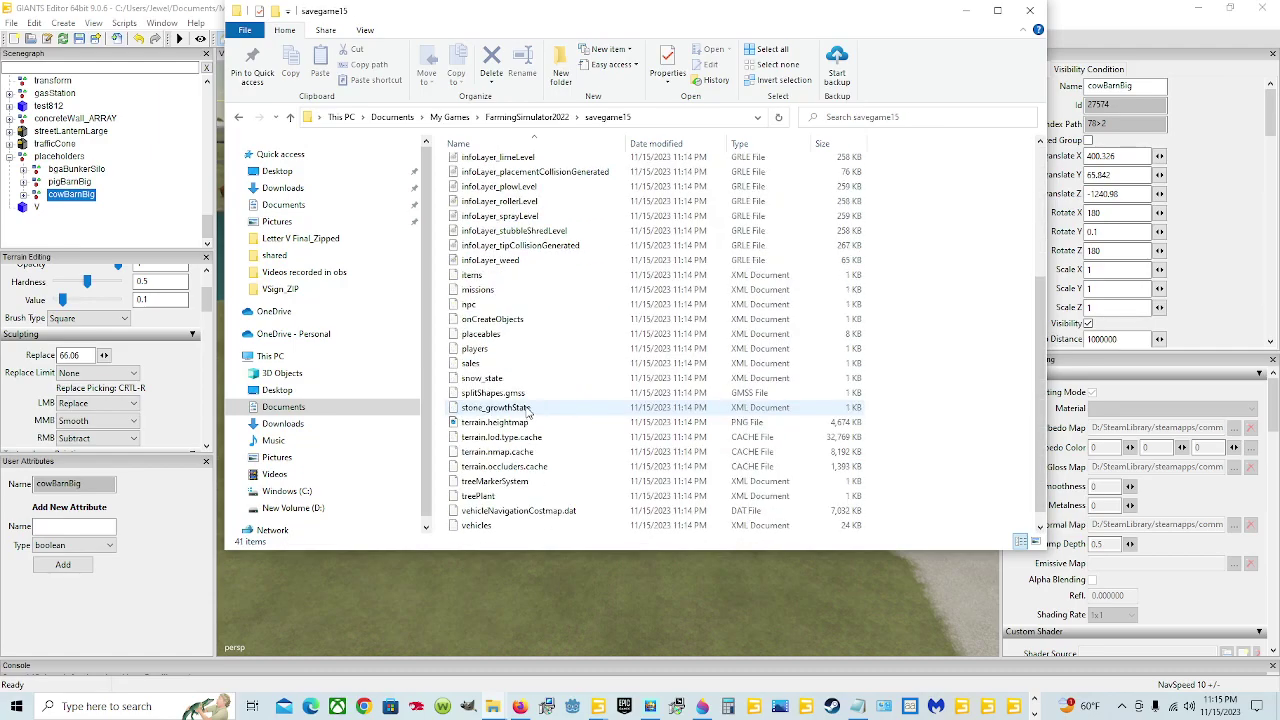
Open the savegame's placeables XML file in Notepad++
click(503, 338)
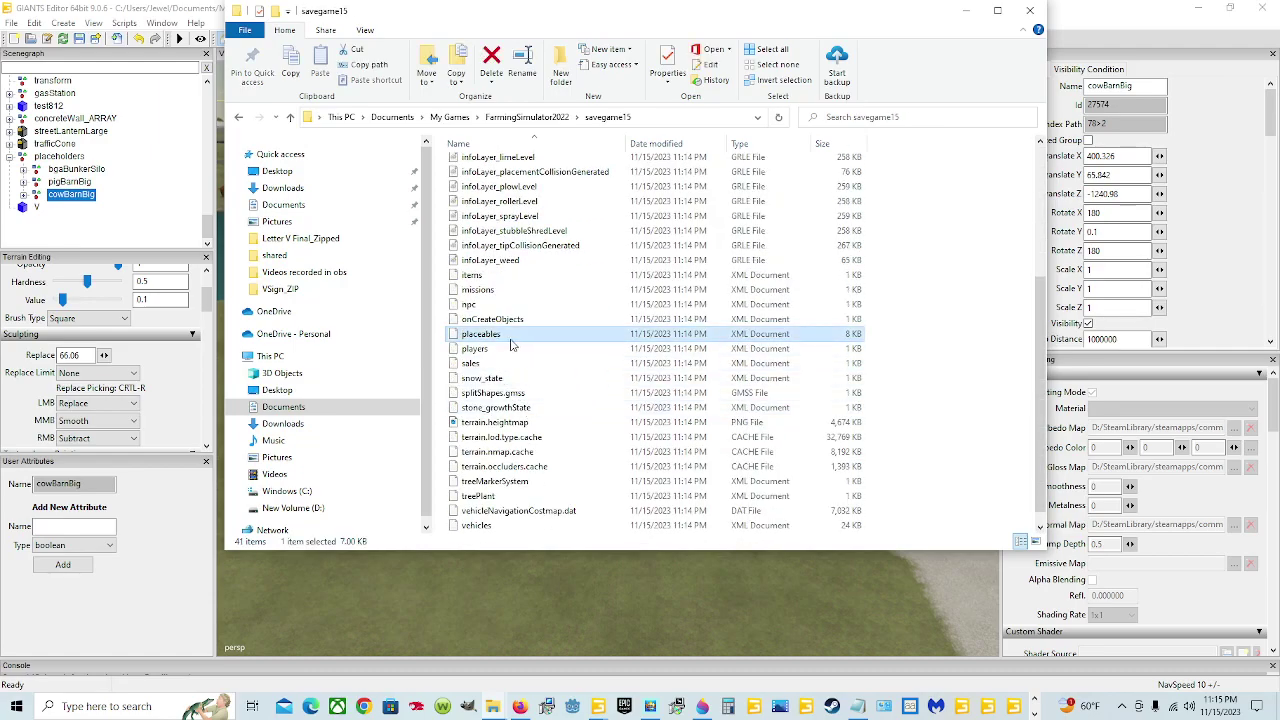
right_click(531, 342)
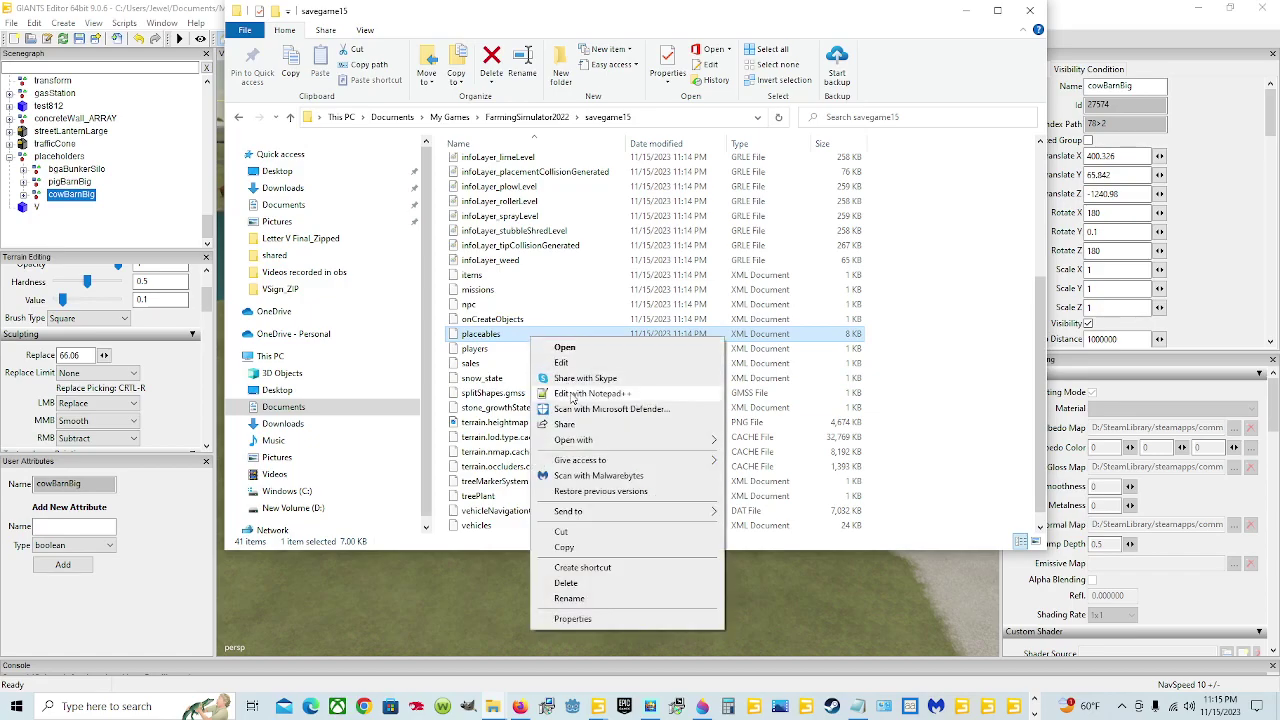
click(572, 396)
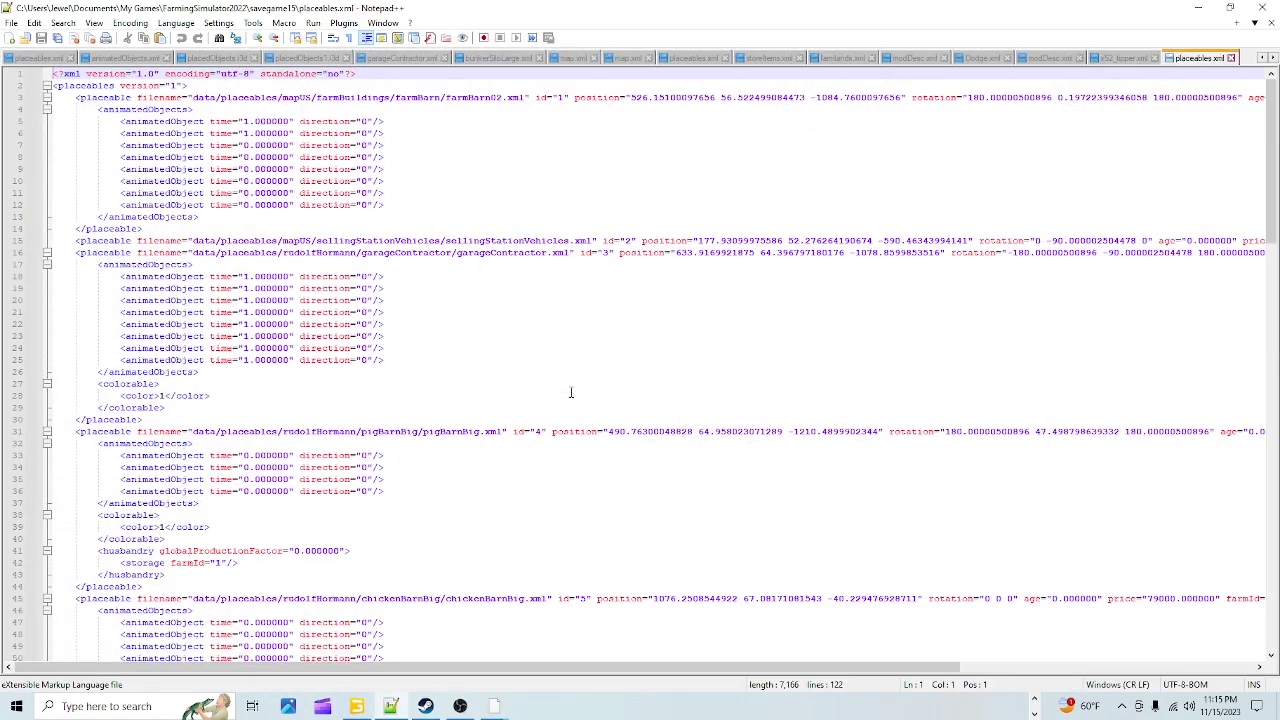
Copy the whole cowBarnBig placeable entry, from its opening to its closing placeable tag, at the end of the savegame's placeables file
scroll(571, 392, down, 20)
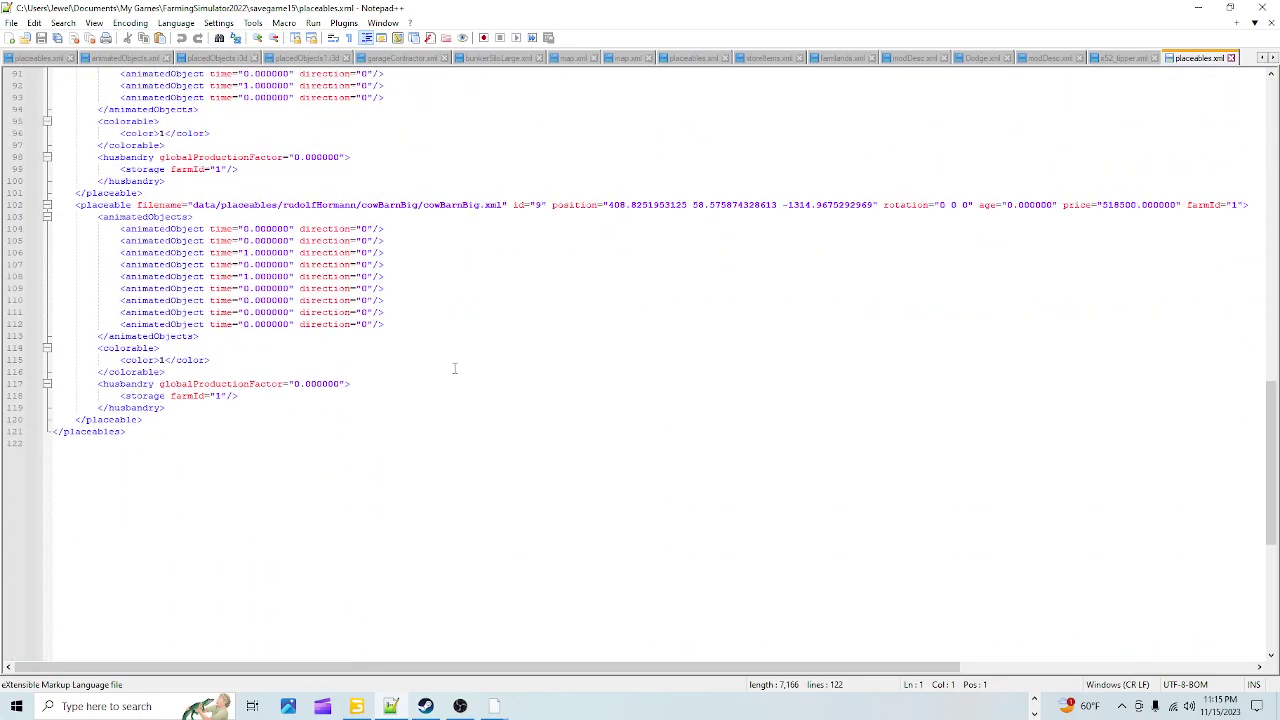
scroll(460, 330, up, 2)
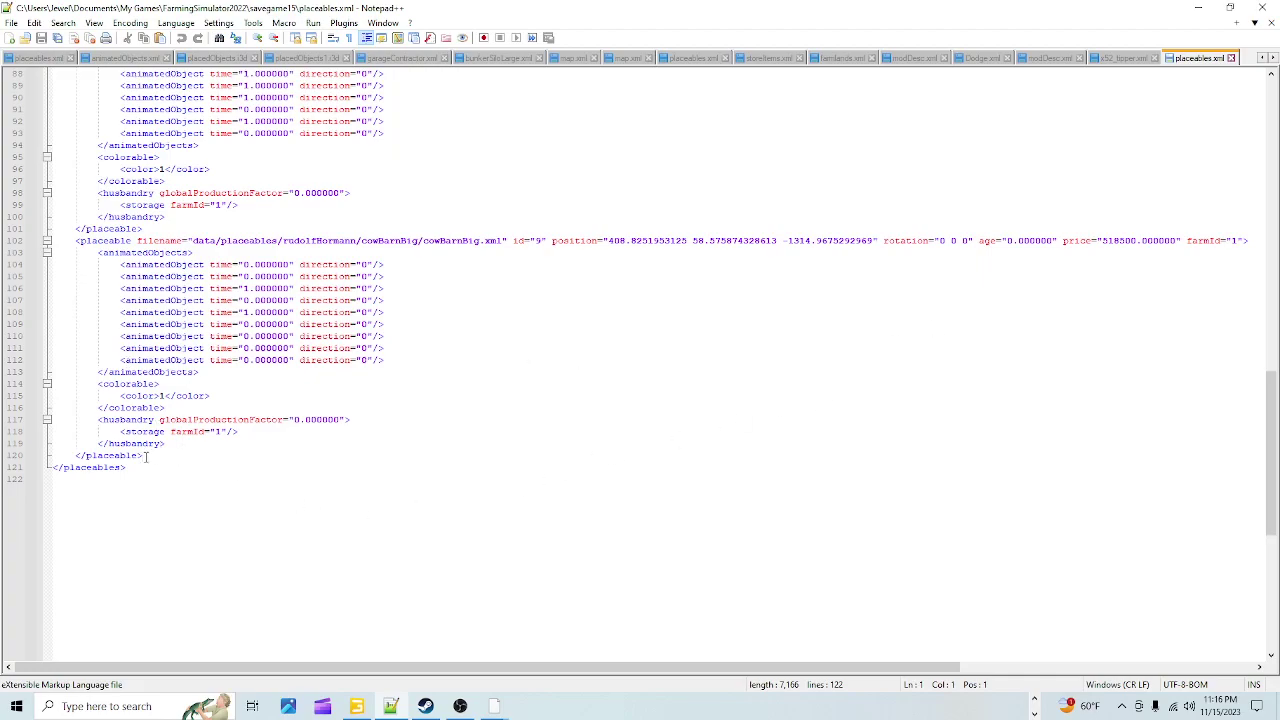
click(146, 456)
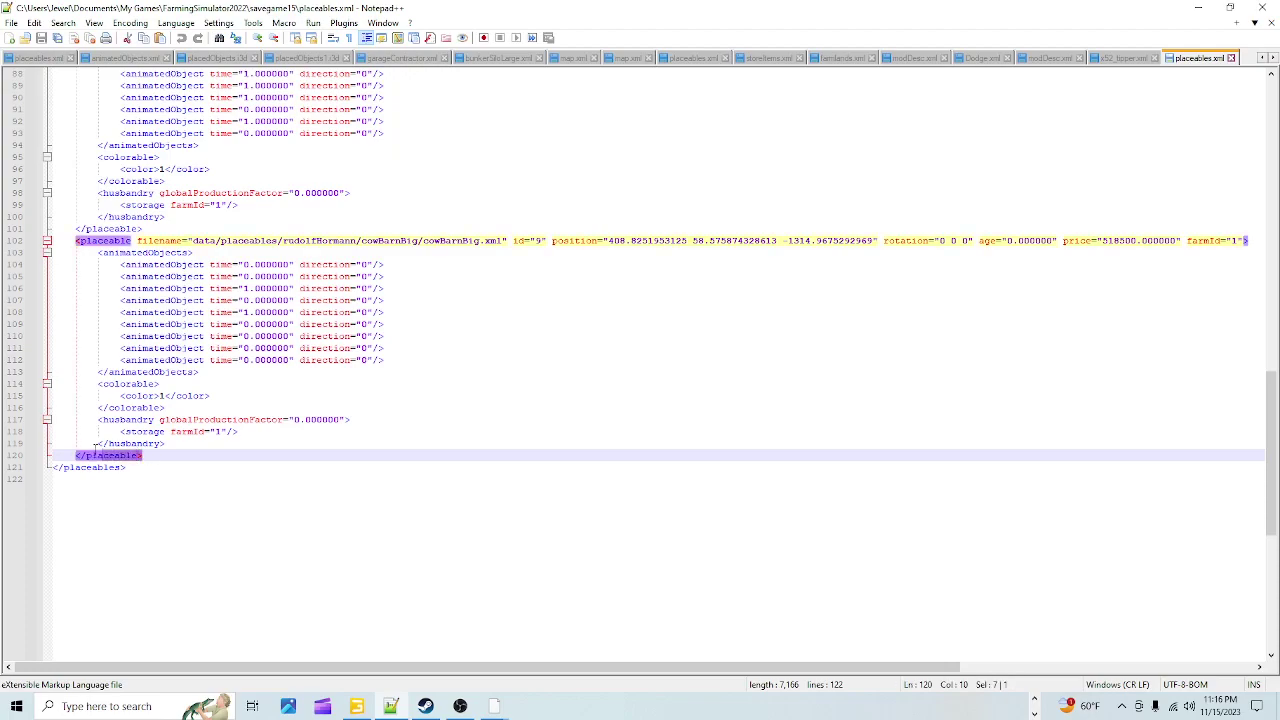
drag(150, 456, 4, 245)
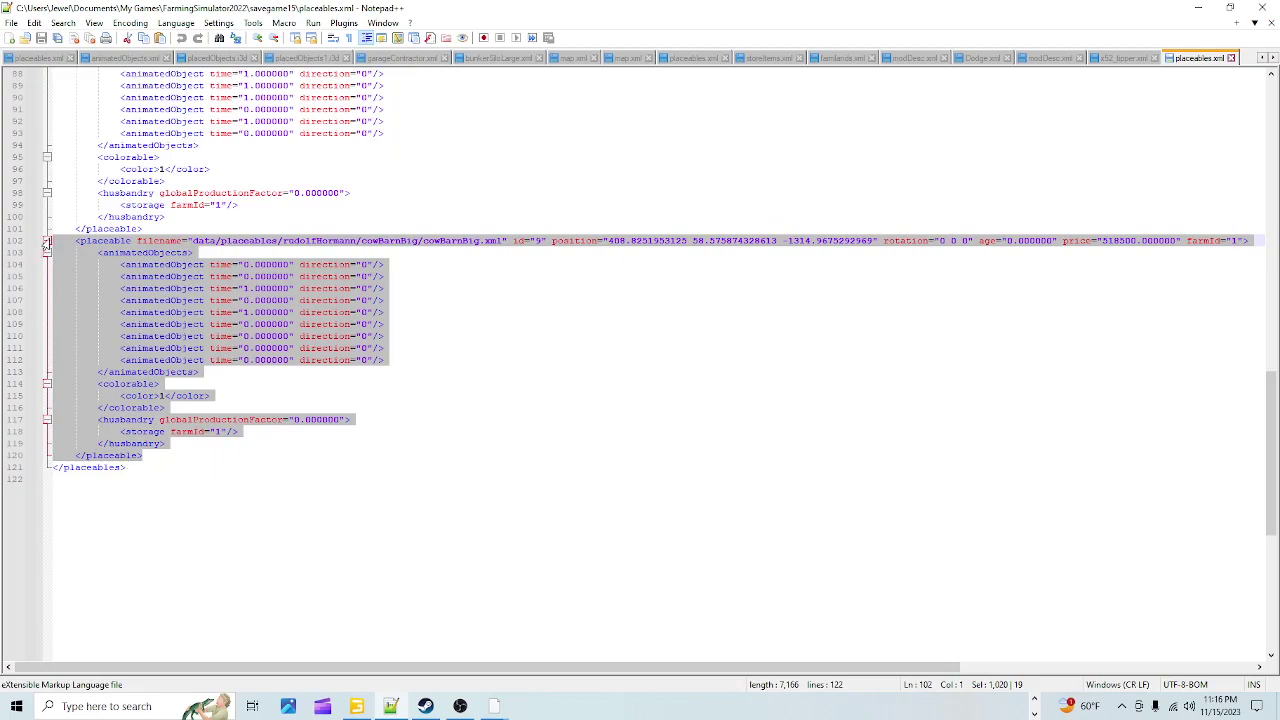
right_click(124, 302)
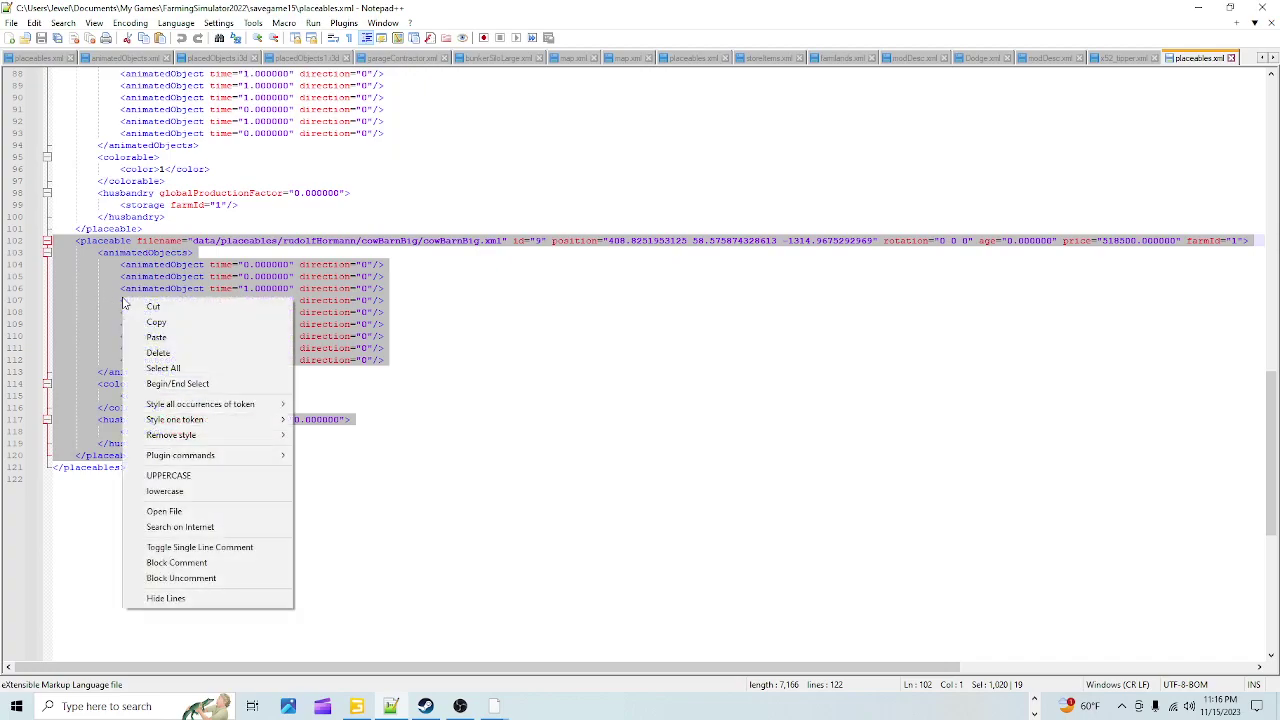
click(175, 322)
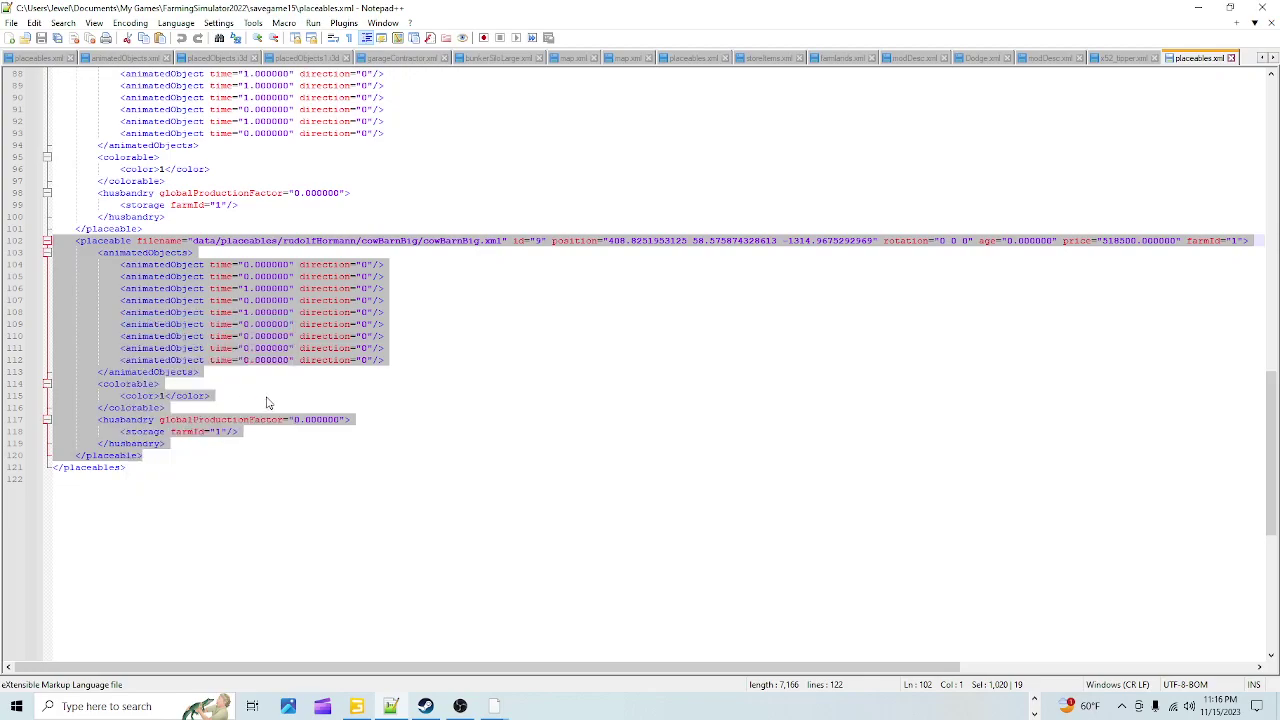
Close the savegame's placeables file and switch from Notepad++ to File Explorer
click(553, 368)
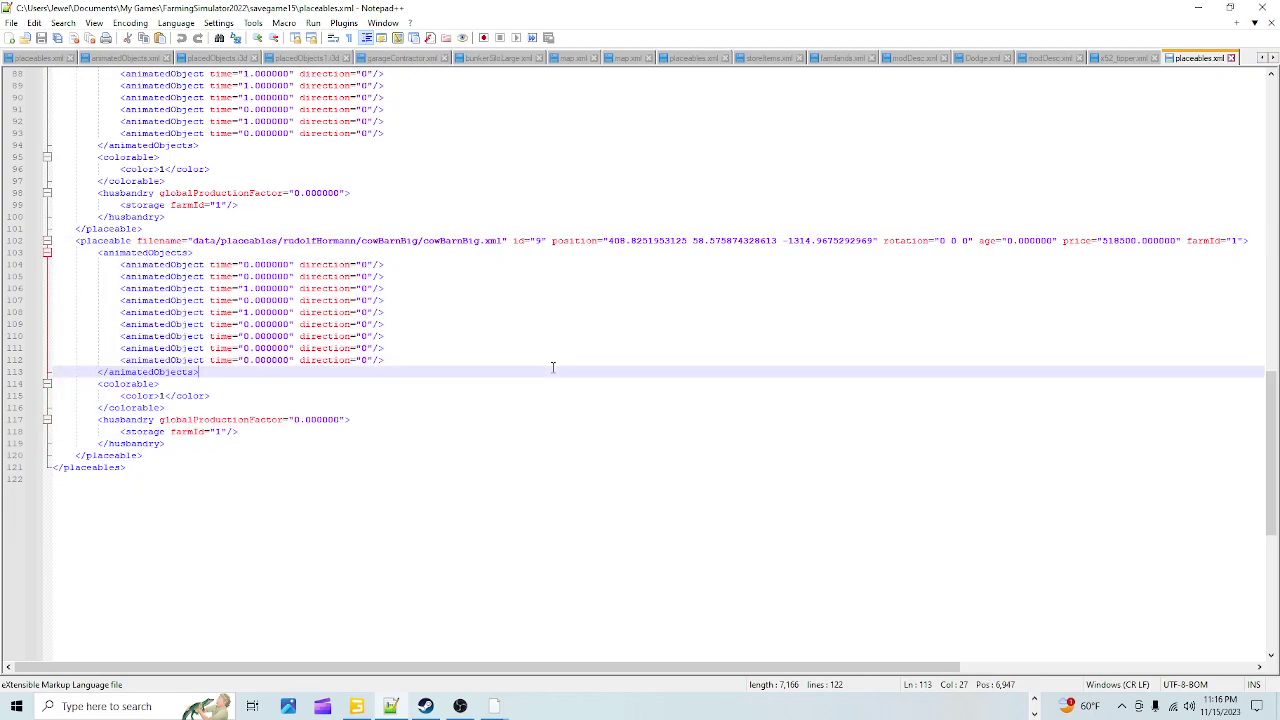
click(1230, 59)
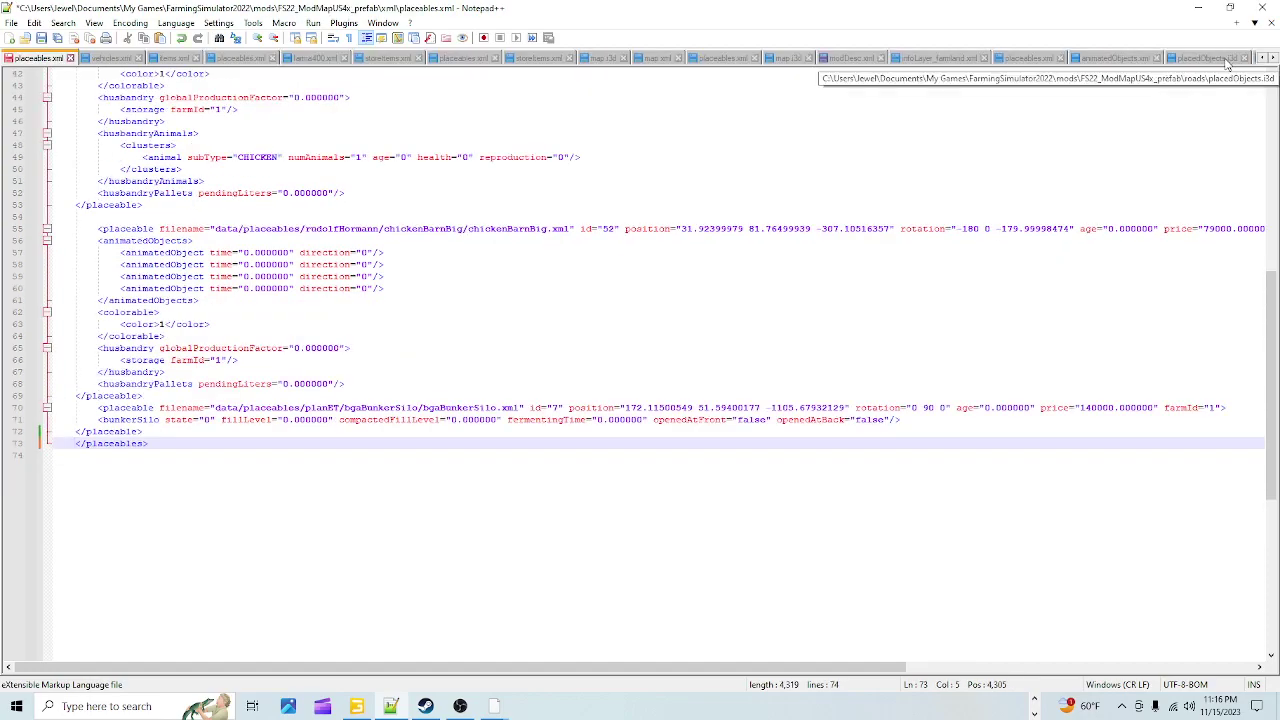
click(1198, 8)
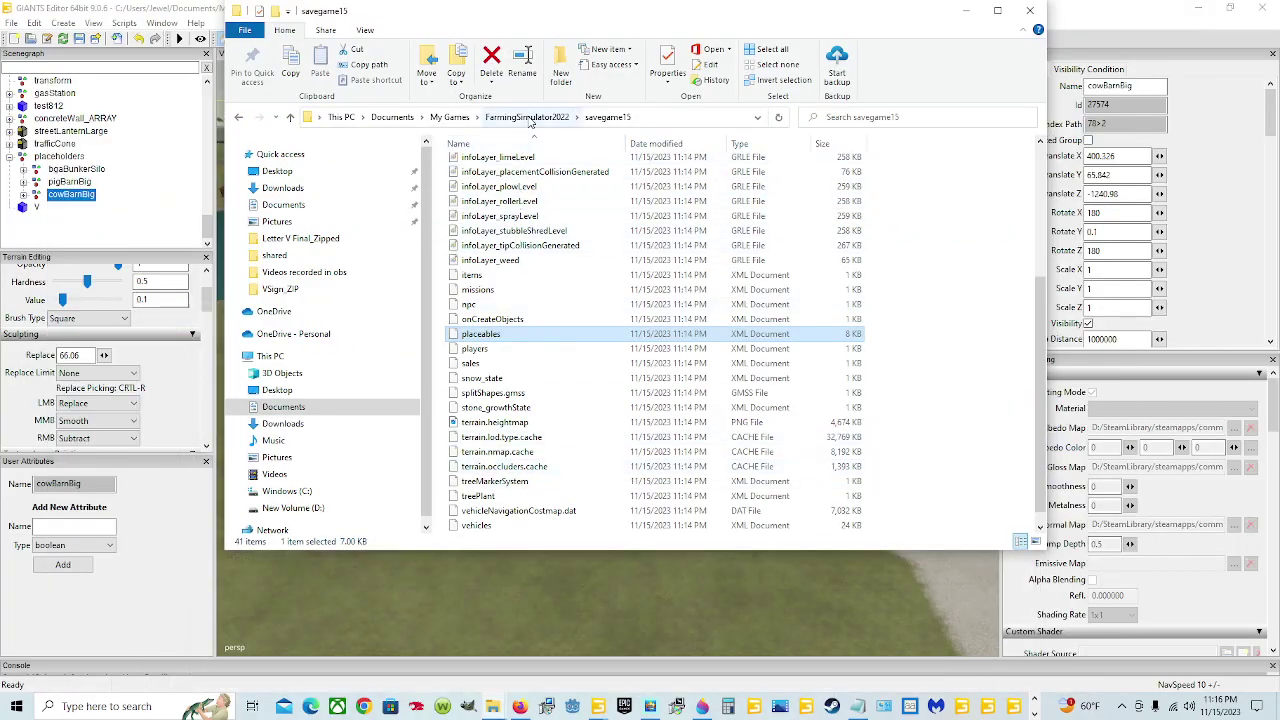
Open the map mod's xml folder under FarmingSimulator2022 > mods > FS22_ModMapUS4x_prefab
click(531, 118)
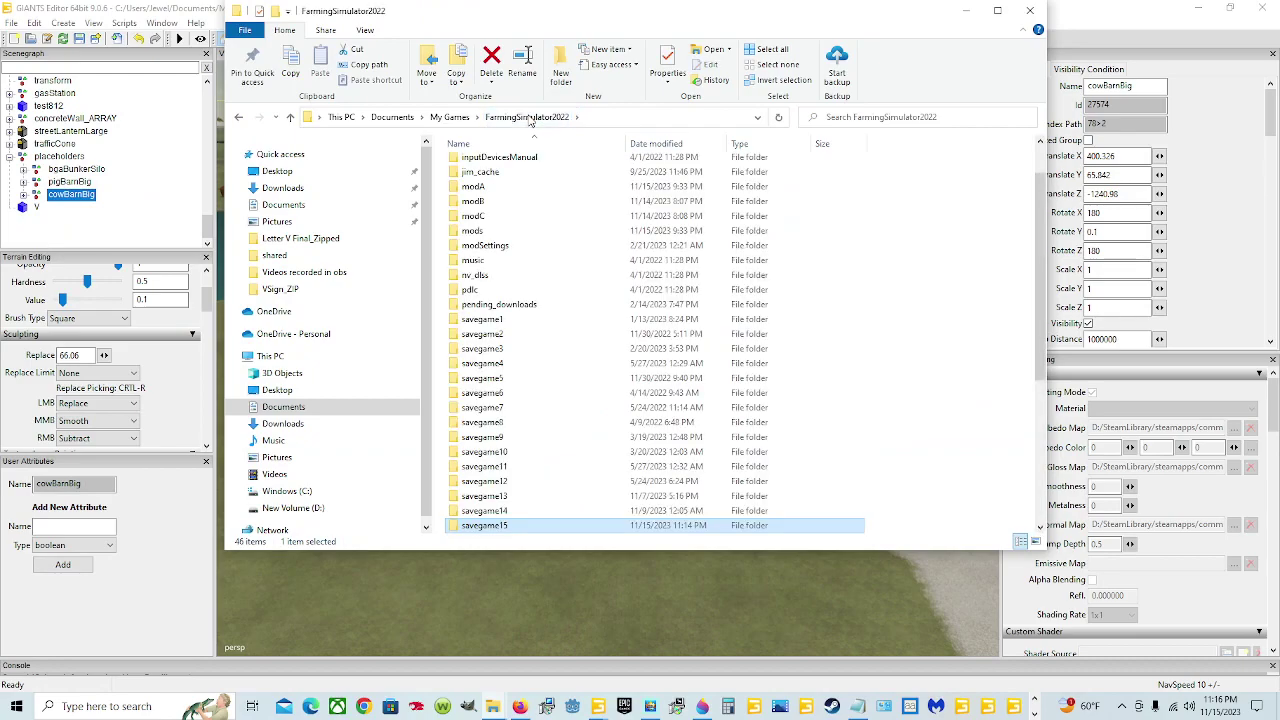
double_click(484, 233)
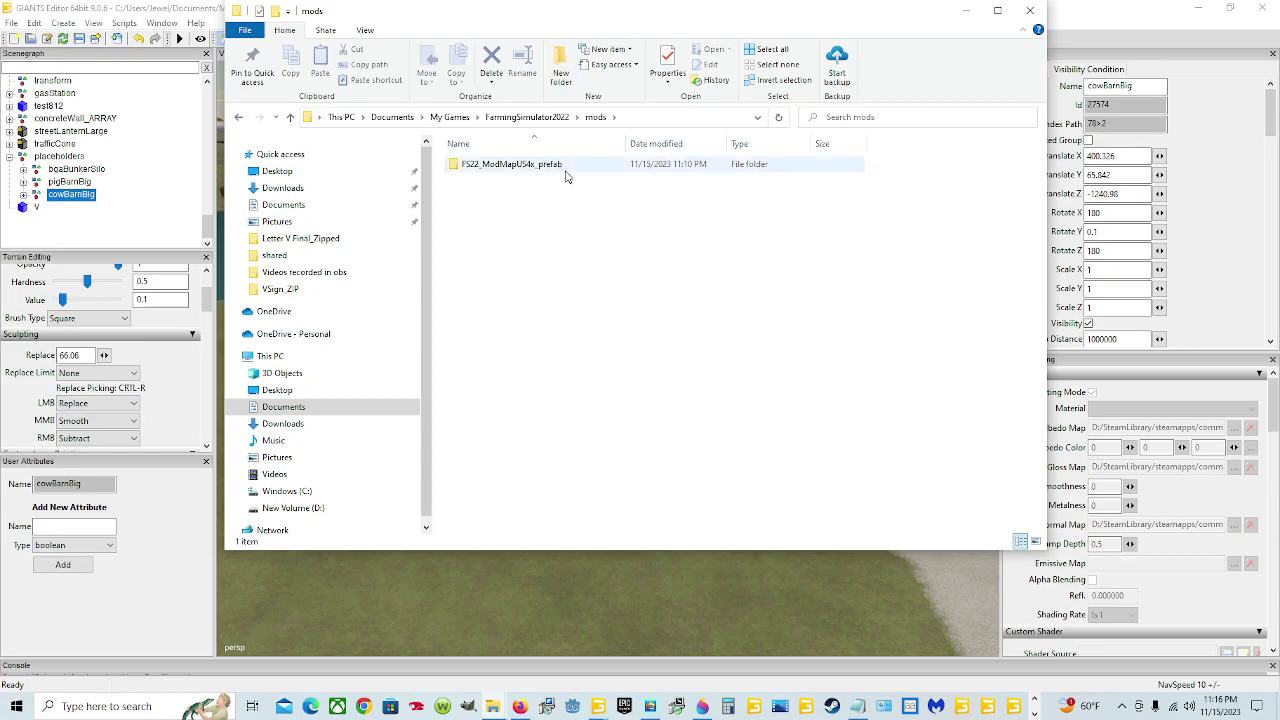
double_click(517, 166)
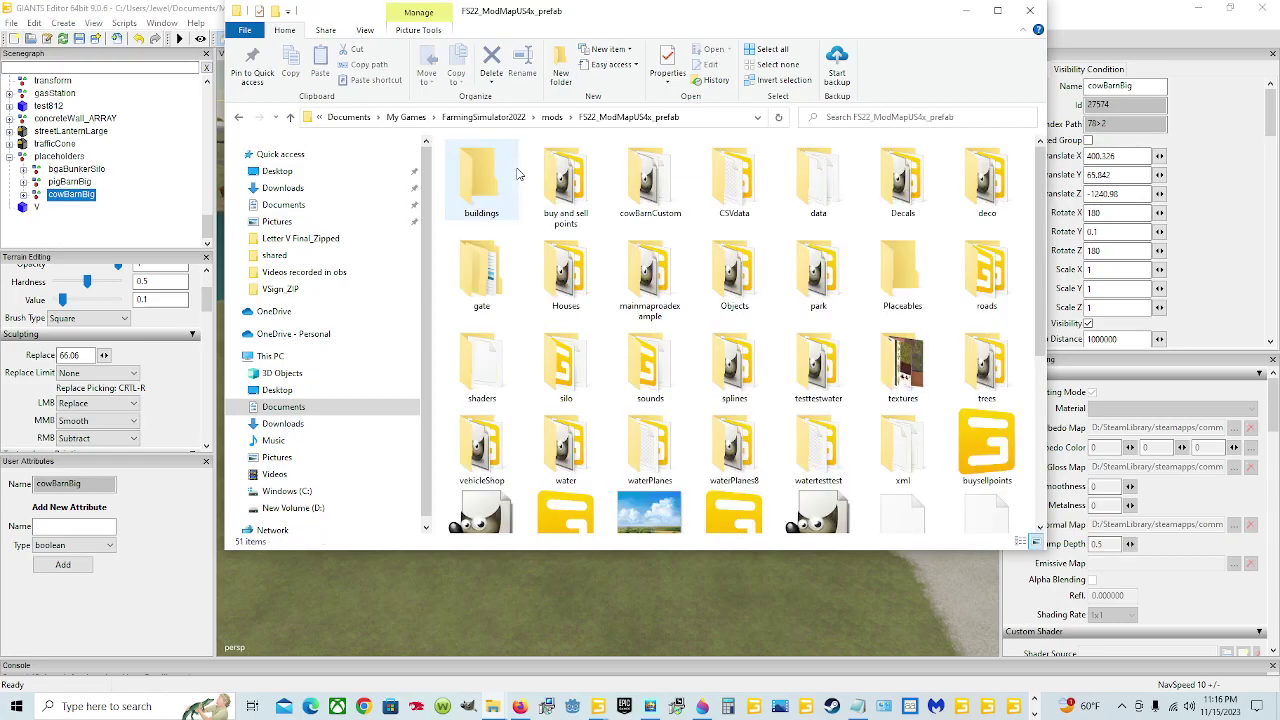
scroll(790, 428, down, 5)
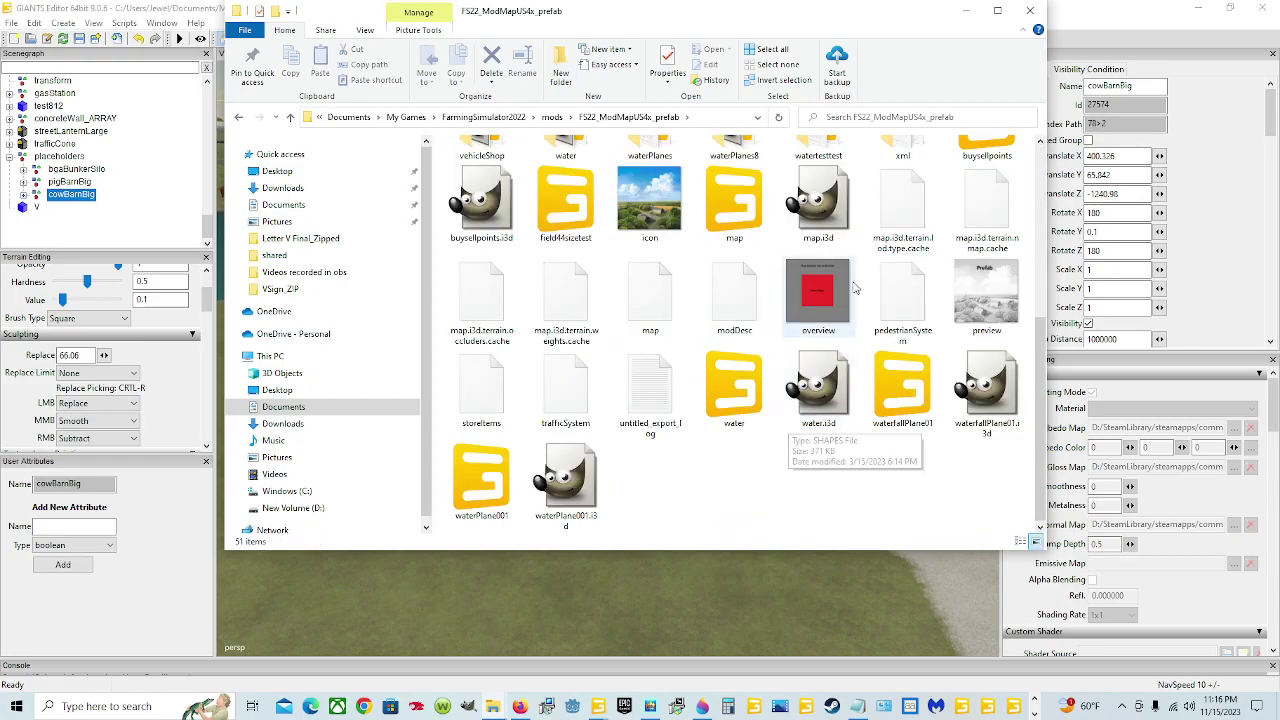
scroll(800, 410, up, 5)
scroll(818, 390, down, 3)
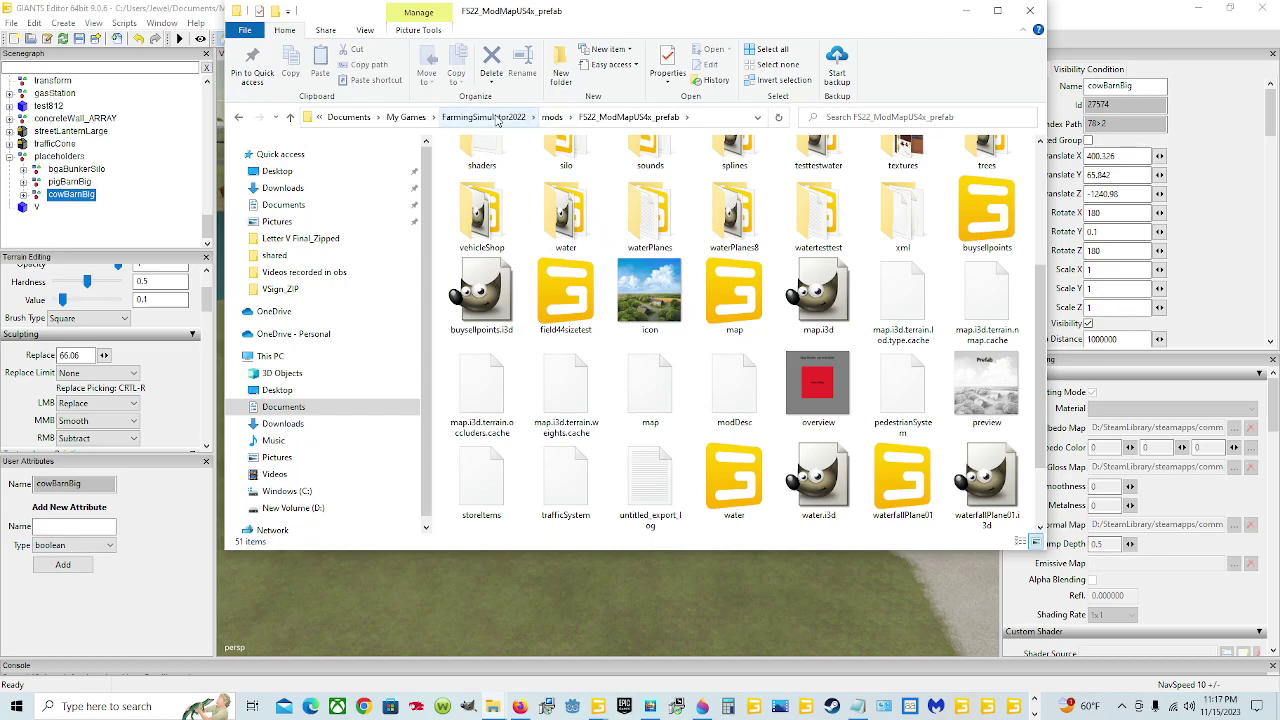
double_click(903, 212)
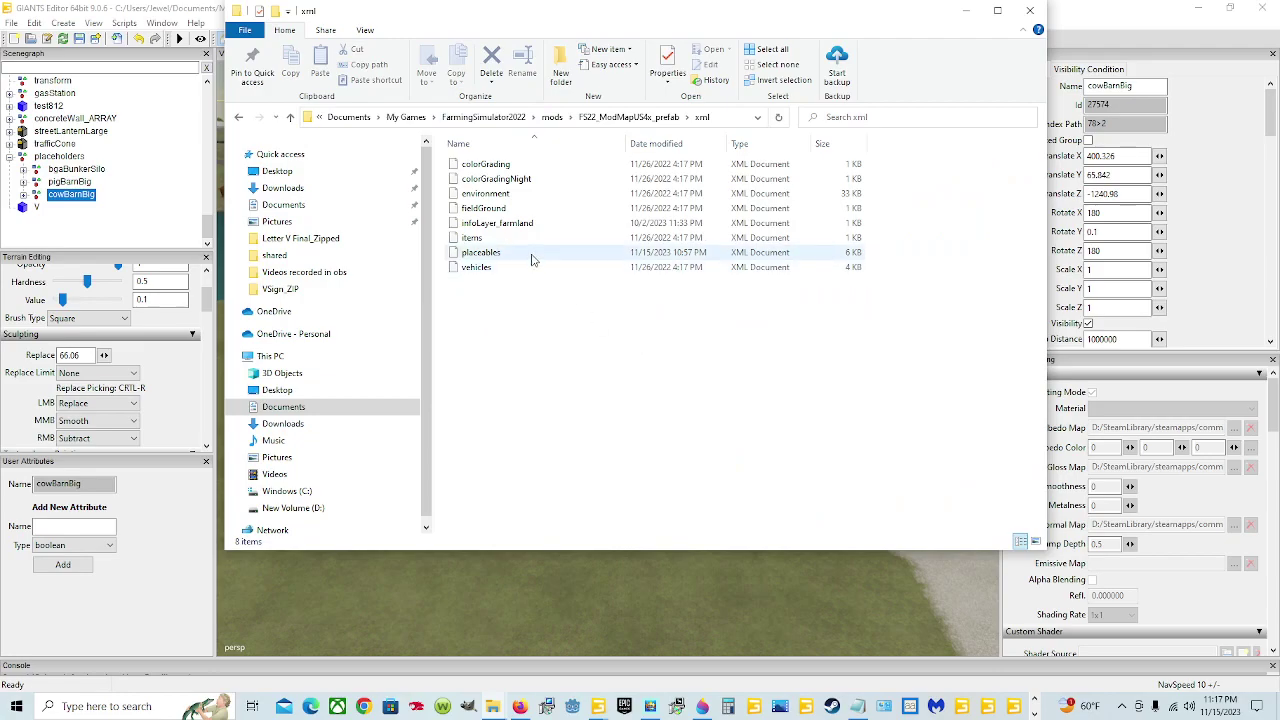
Look in modA > FarmLand223 > maps > mapUS for where that map keeps its placeables file
click(486, 117)
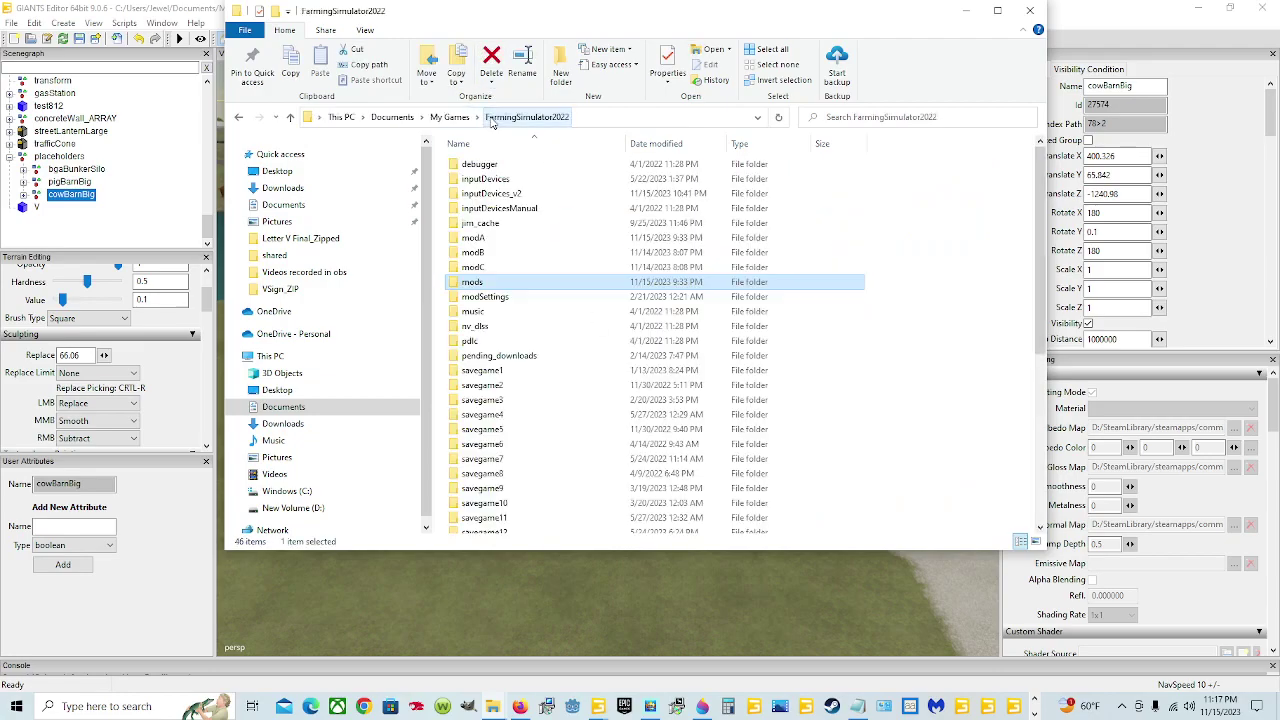
double_click(494, 240)
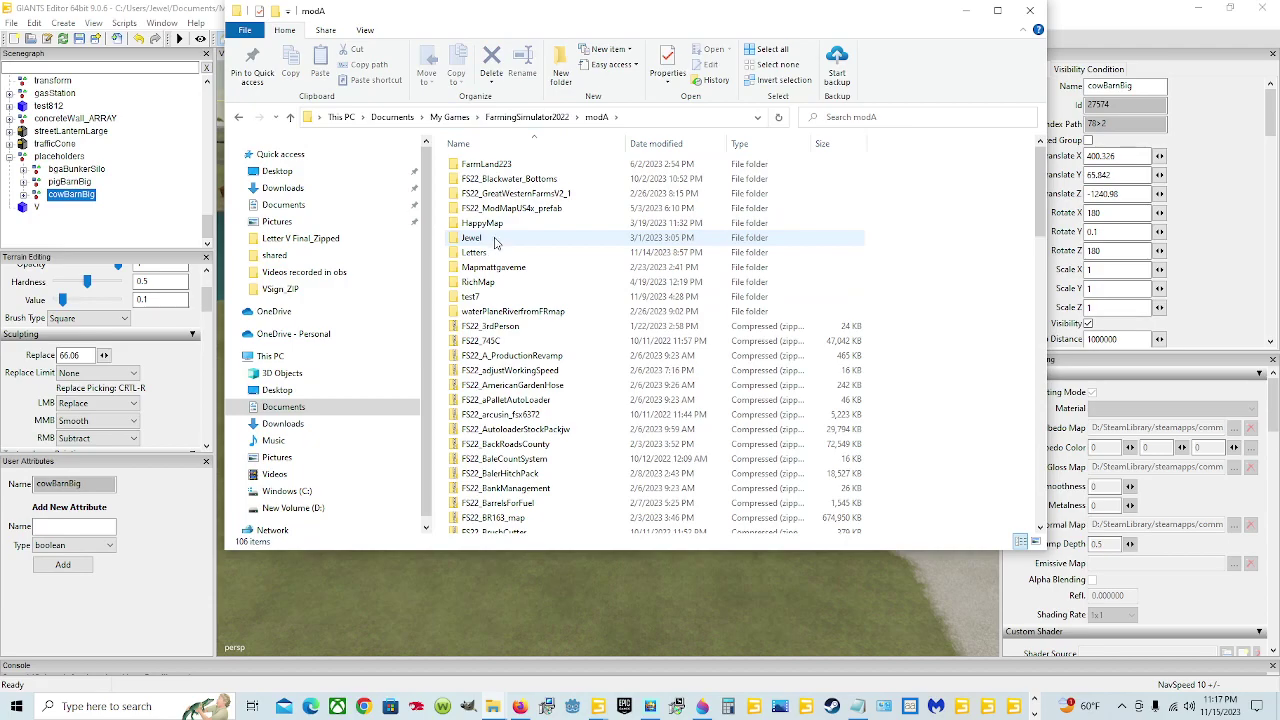
double_click(486, 164)
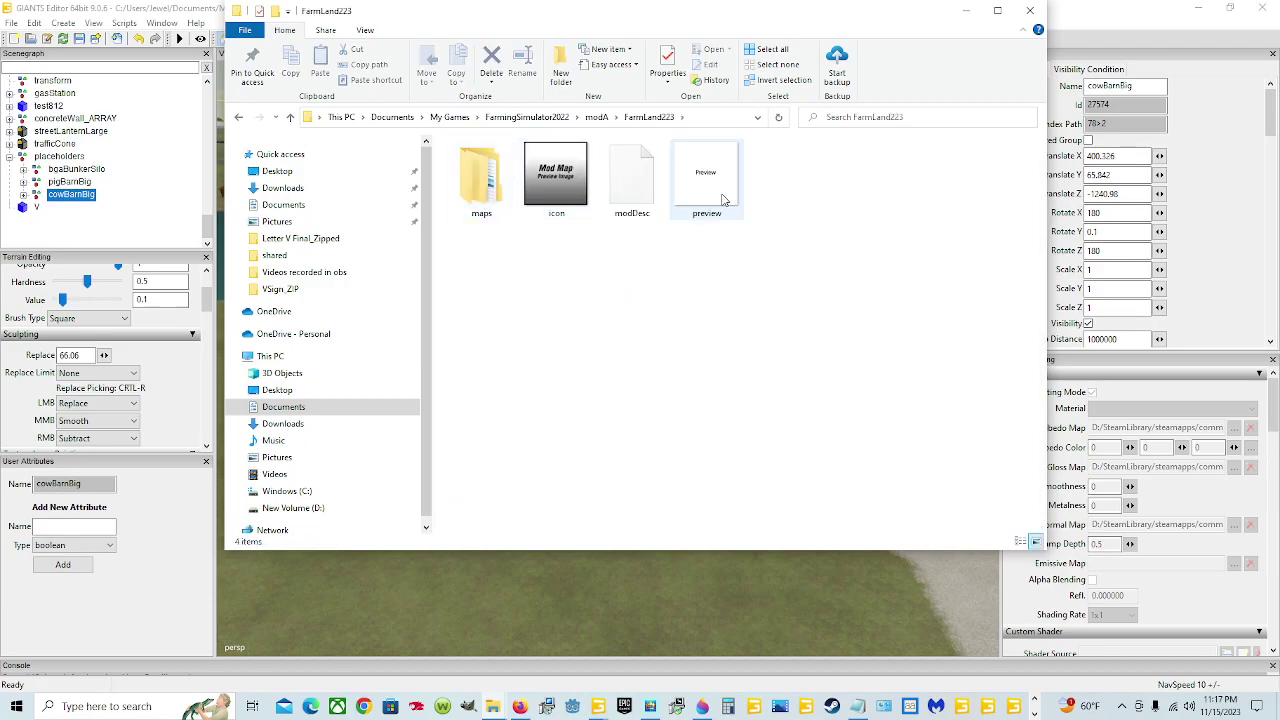
double_click(495, 207)
double_click(495, 165)
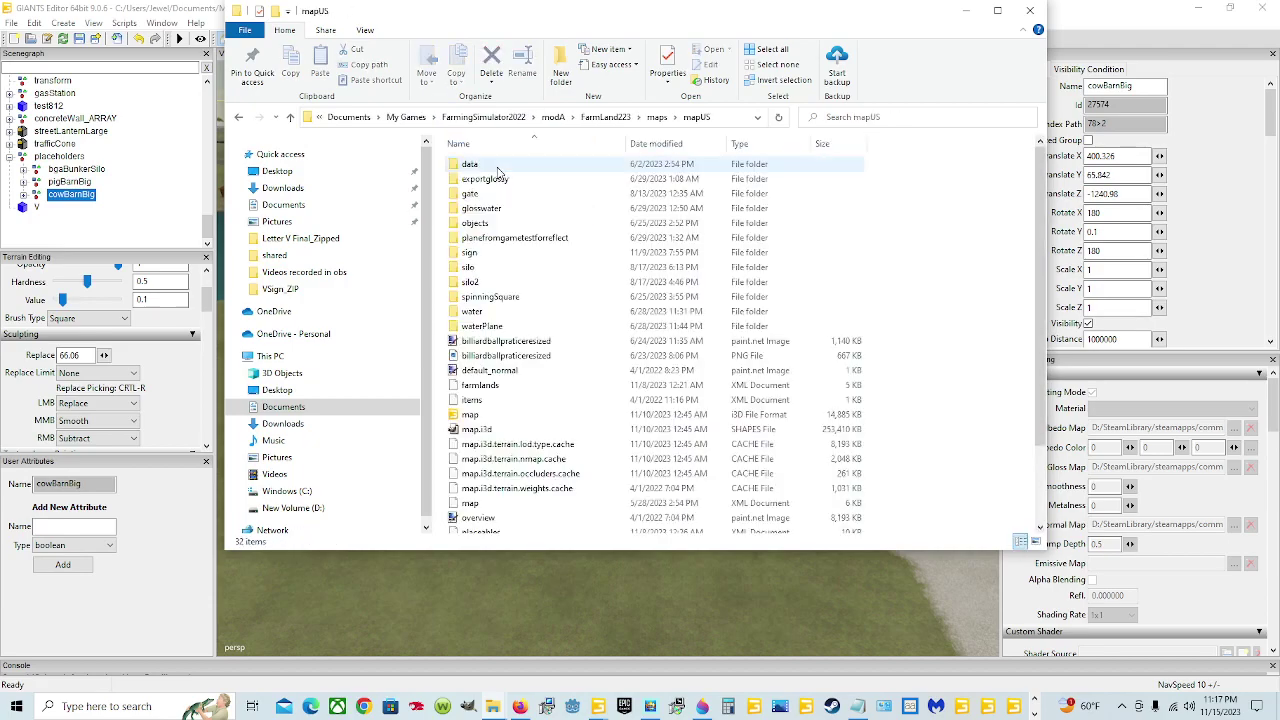
scroll(527, 433, down, 3)
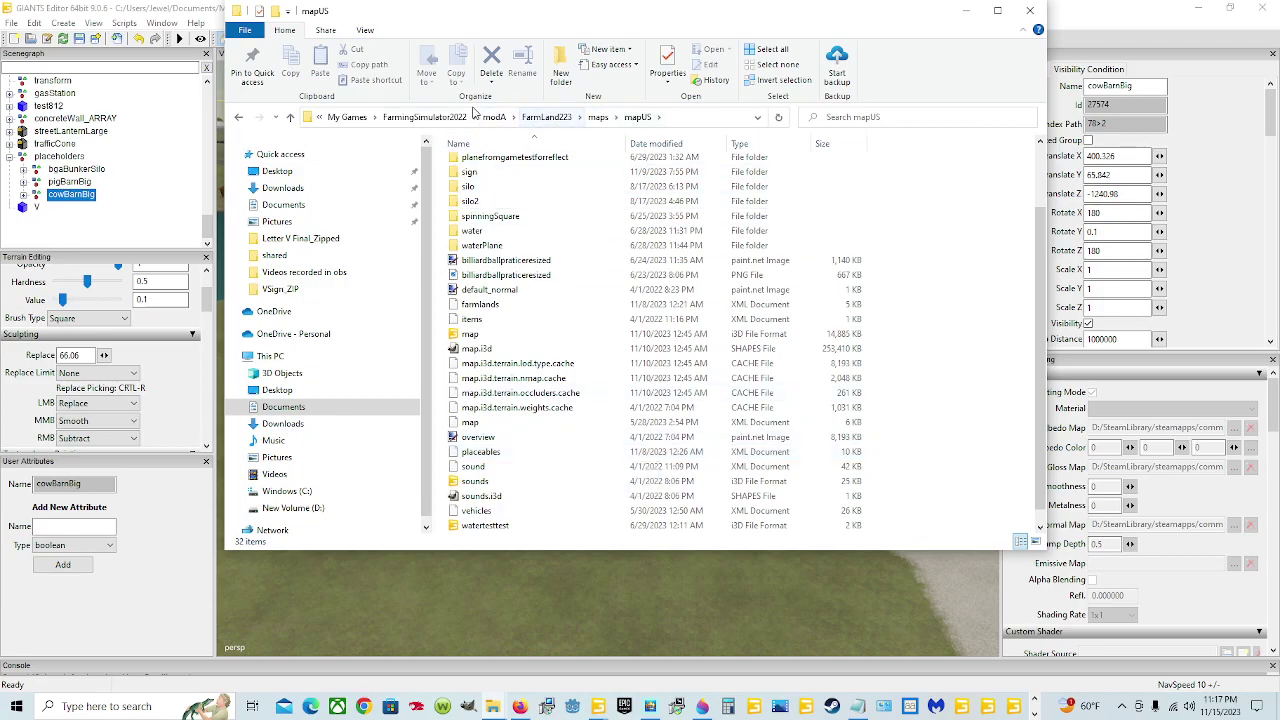
Return to the xml folder of mods > FS22_ModMapUS4x_prefab and open its placeables file in Notepad++
click(425, 117)
double_click(514, 283)
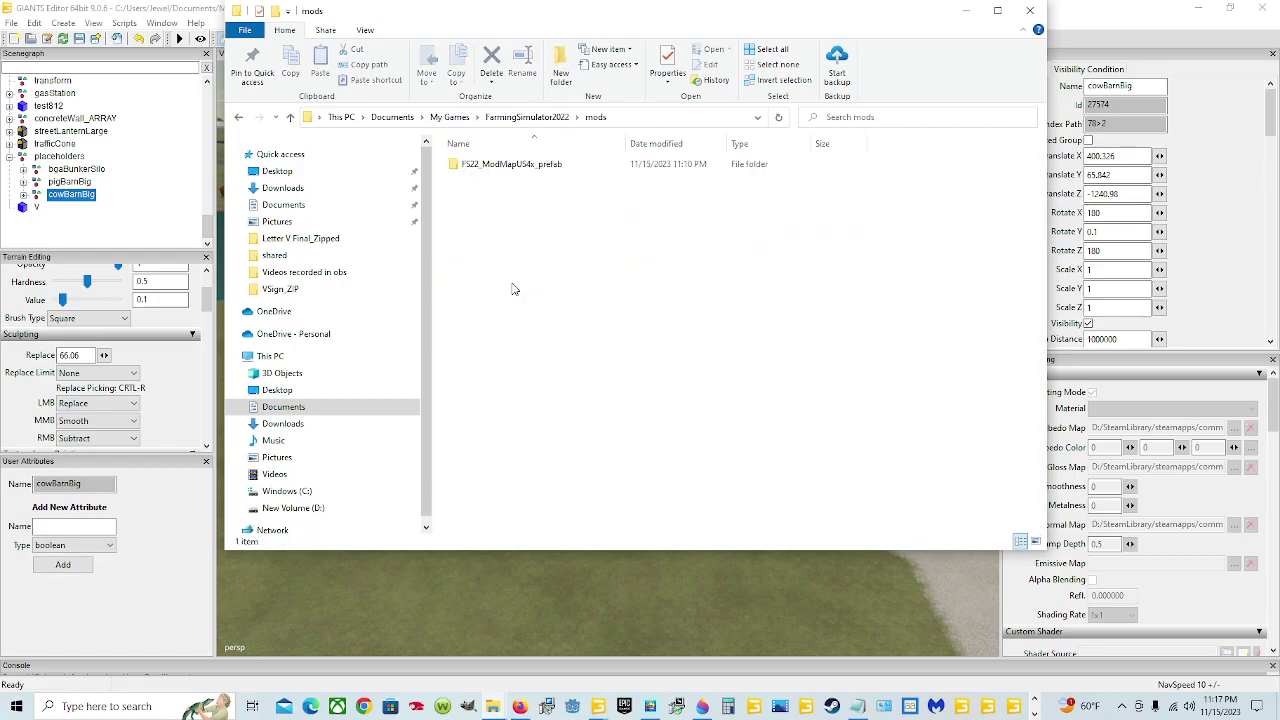
click(575, 168)
double_click(575, 168)
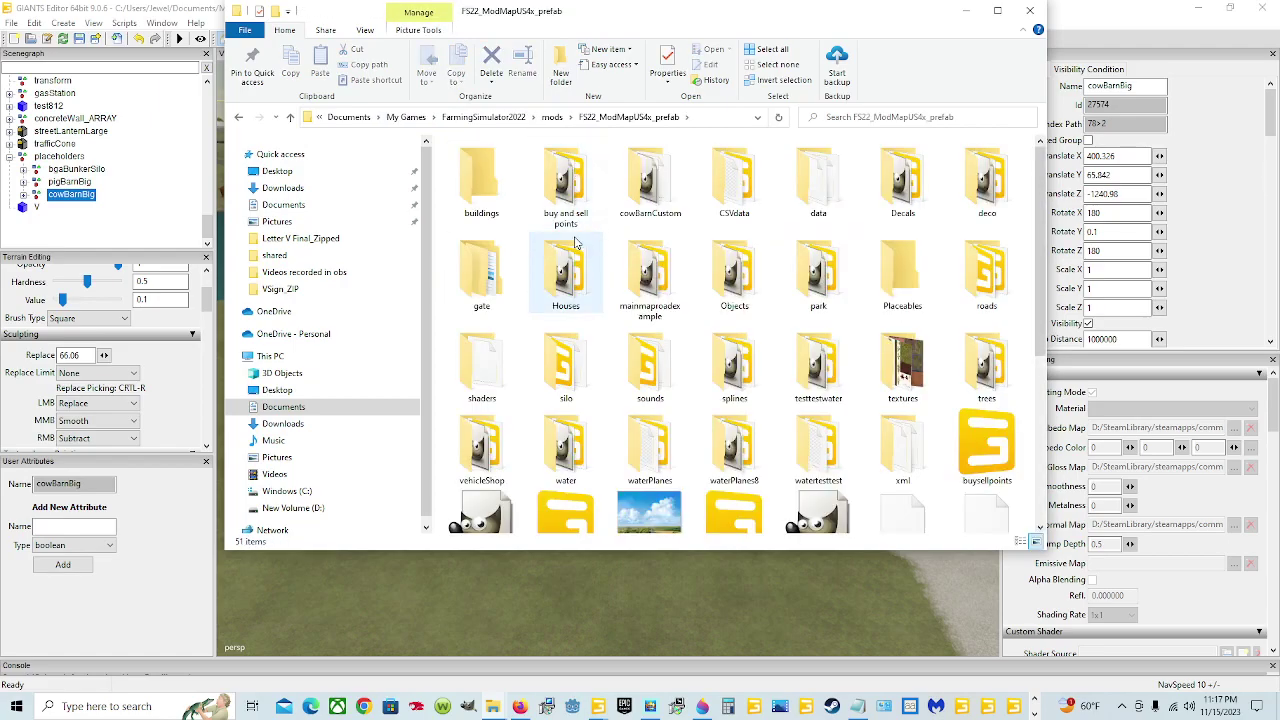
double_click(898, 450)
click(554, 252)
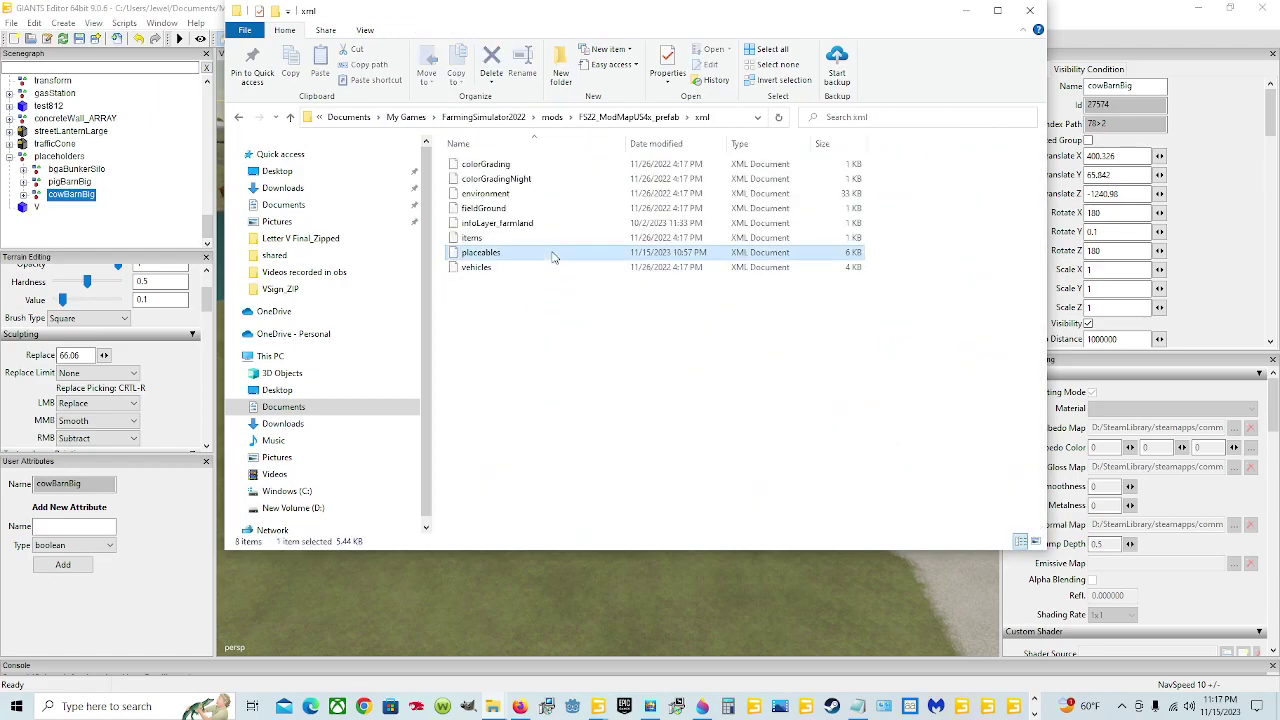
right_click(553, 253)
click(605, 308)
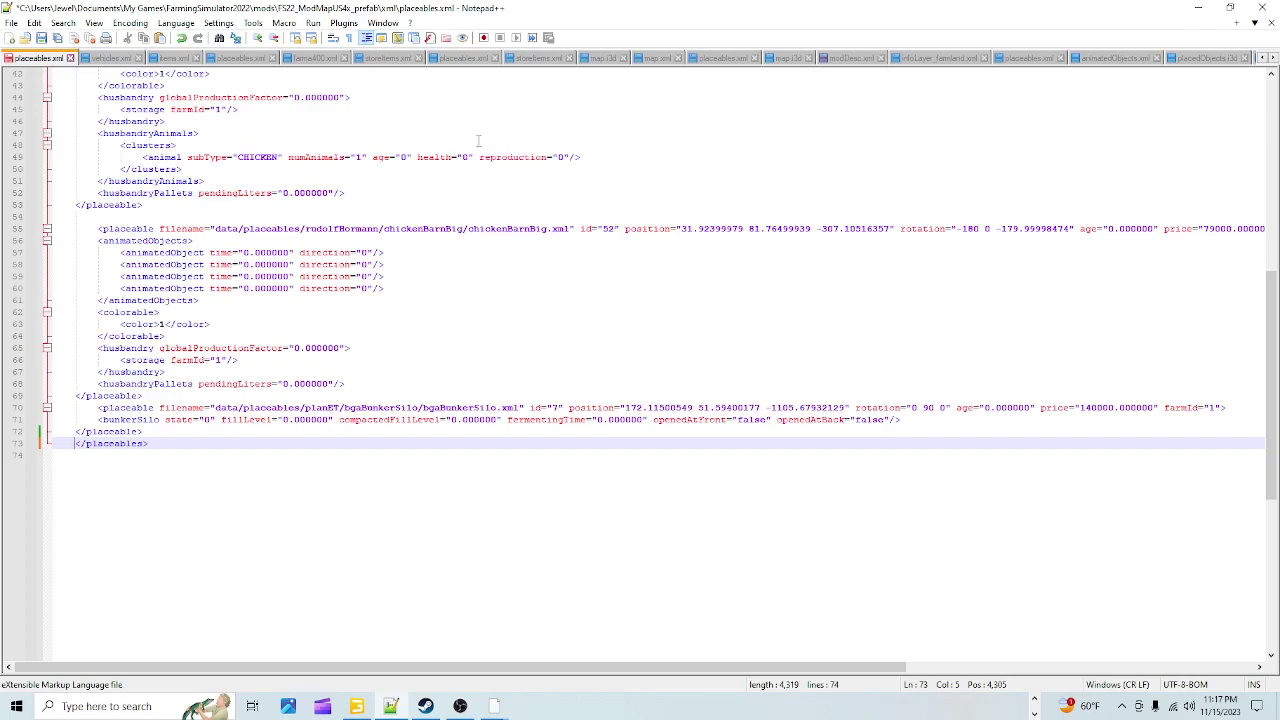
Examine the existing chickenBarnBig and bgaBunkerSilo entries in the map's placeables file, checking where each placeable block starts and ends
scroll(507, 357, up, 3)
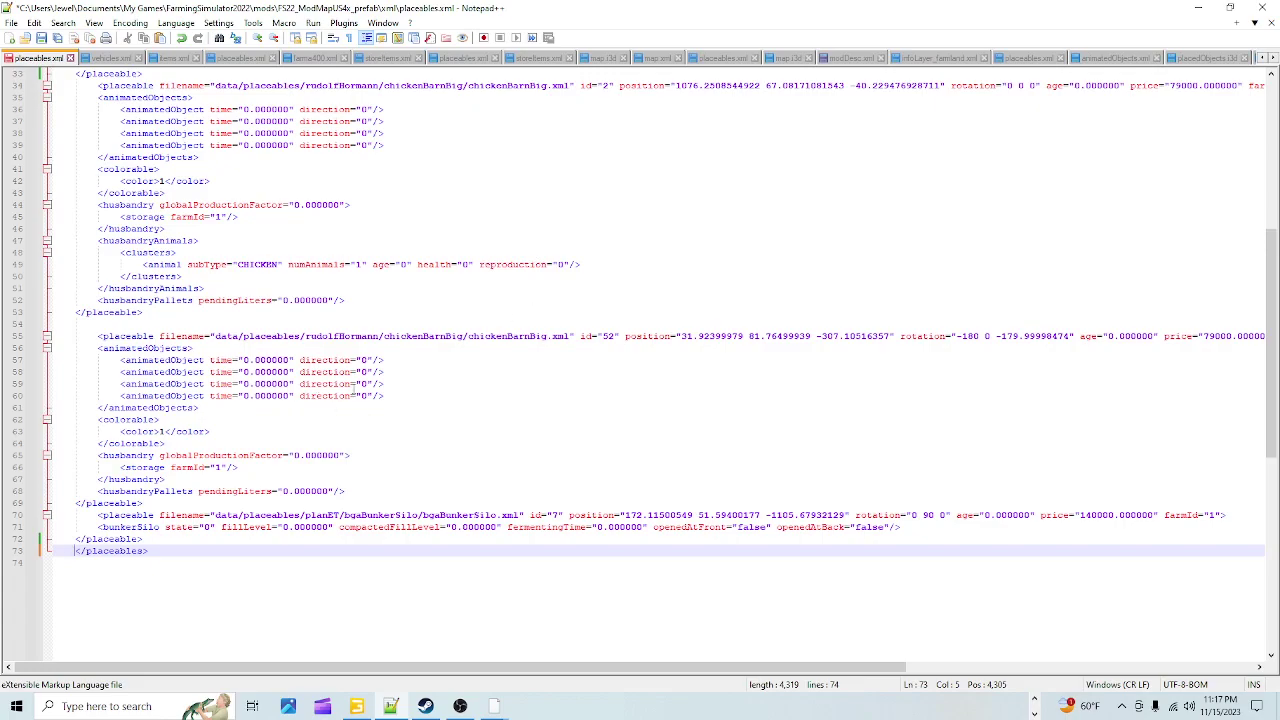
scroll(360, 397, down, 3)
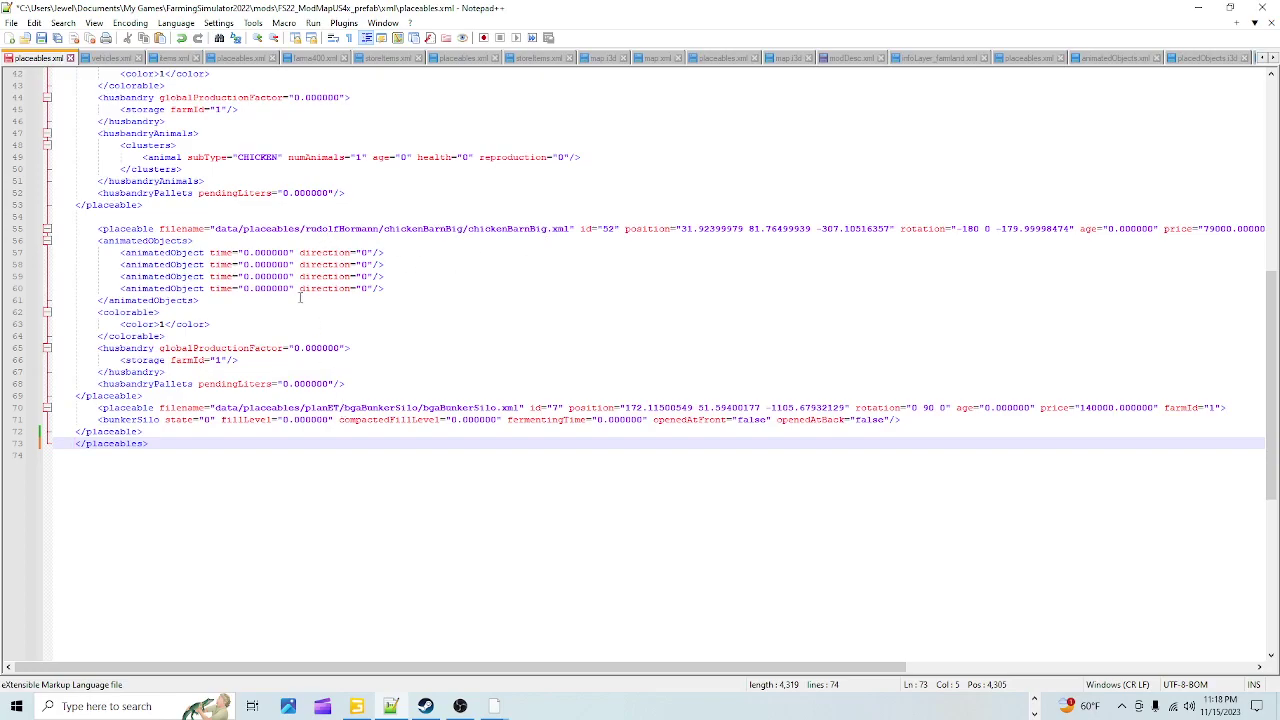
scroll(546, 332, up, 1)
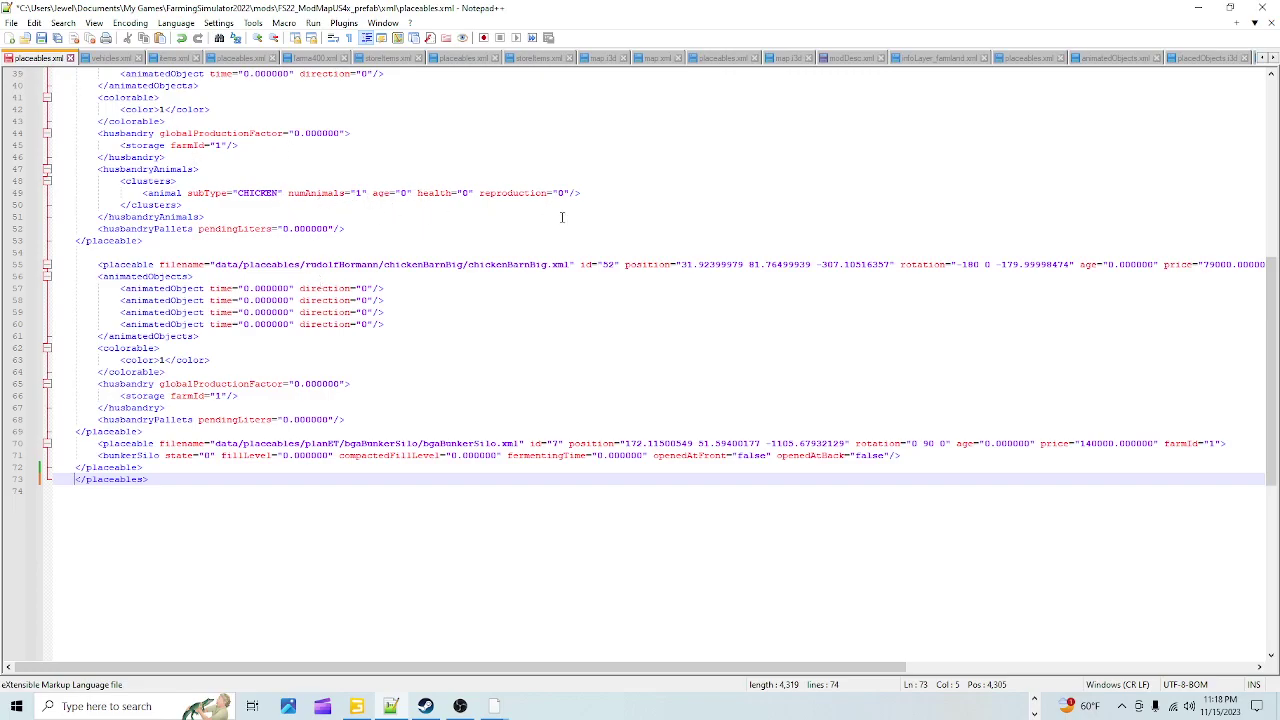
scroll(516, 336, down, 2)
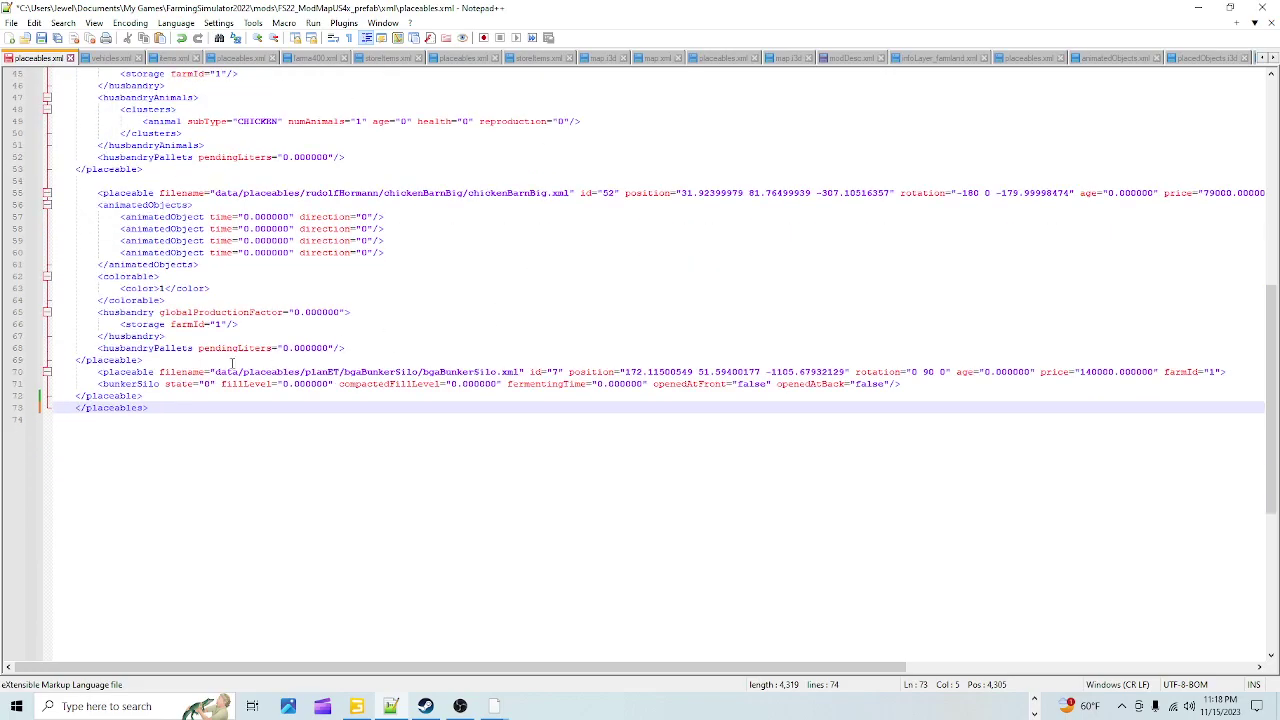
click(146, 396)
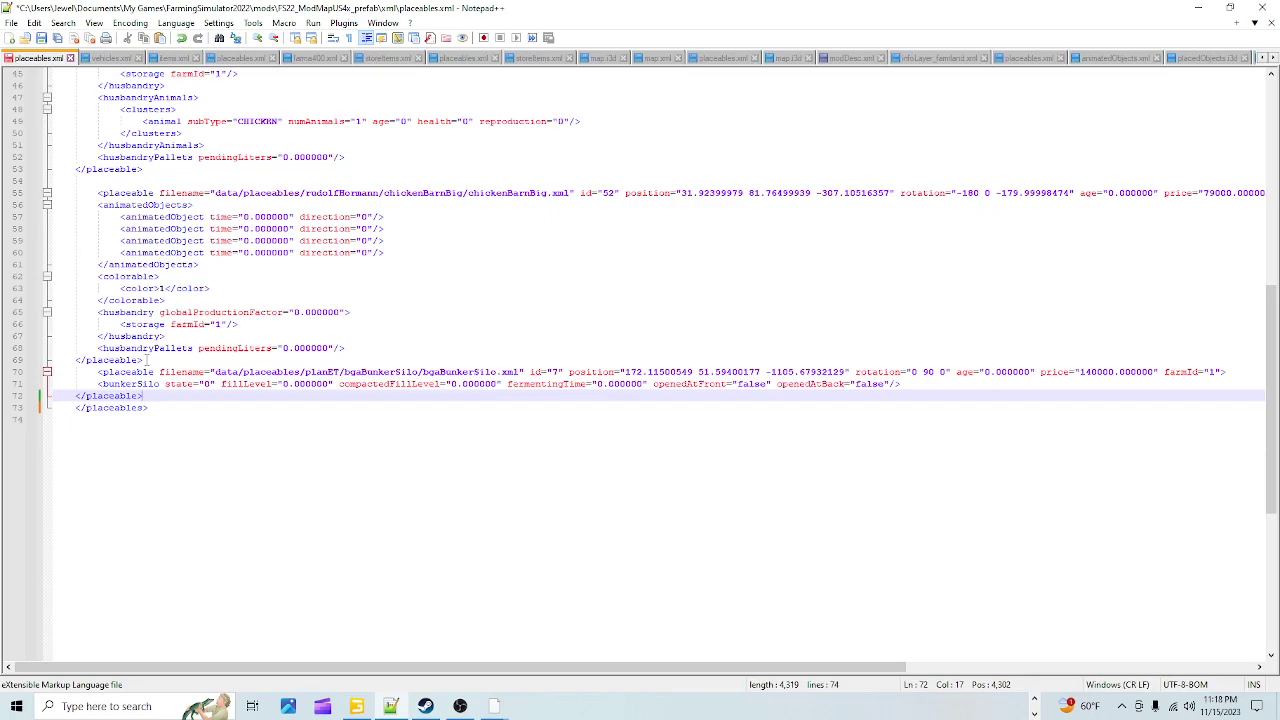
click(147, 360)
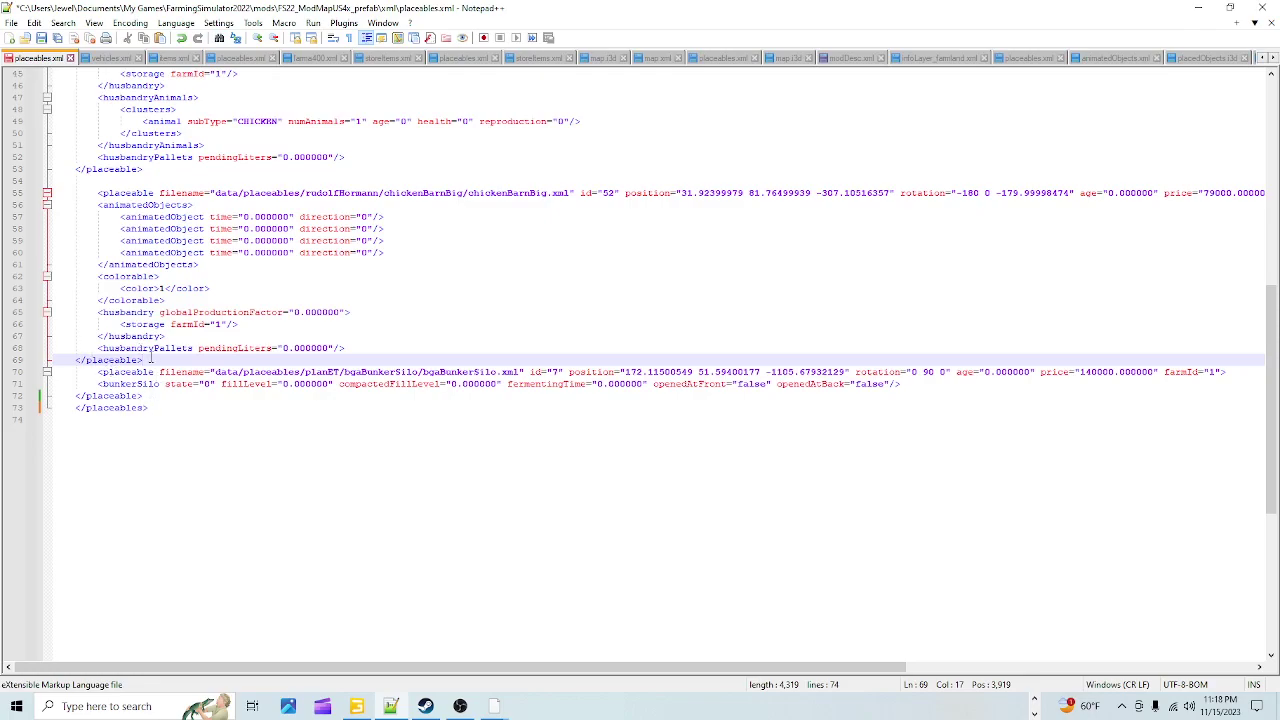
click(109, 192)
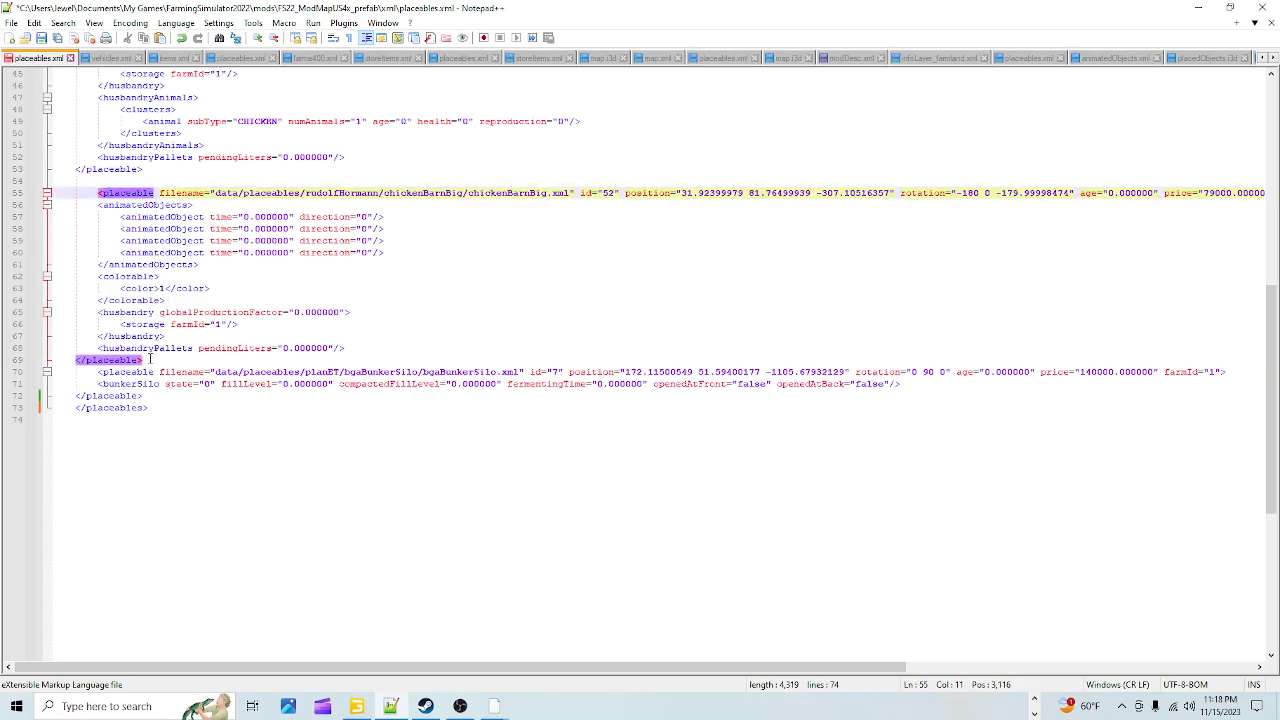
click(143, 288)
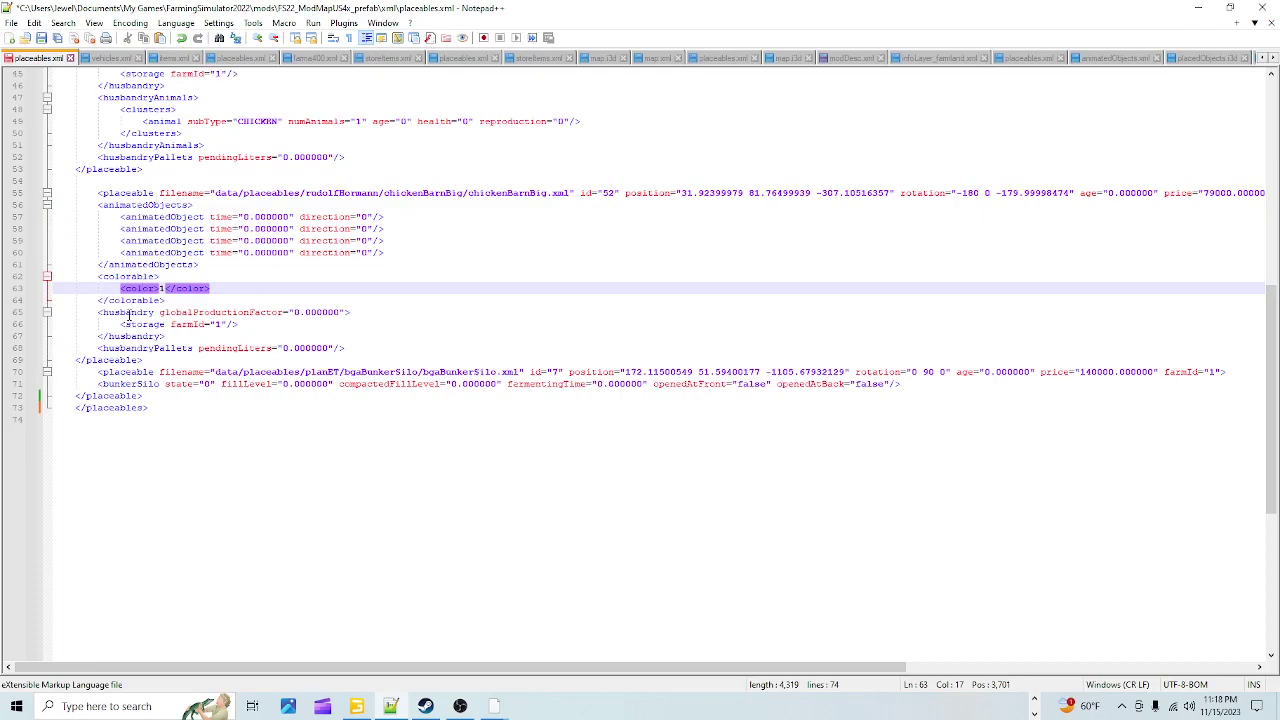
Paste the copied cowBarnBig entry on a new line between the second chickenBarnBig entry and the bgaBunkerSilo entry
click(158, 362)
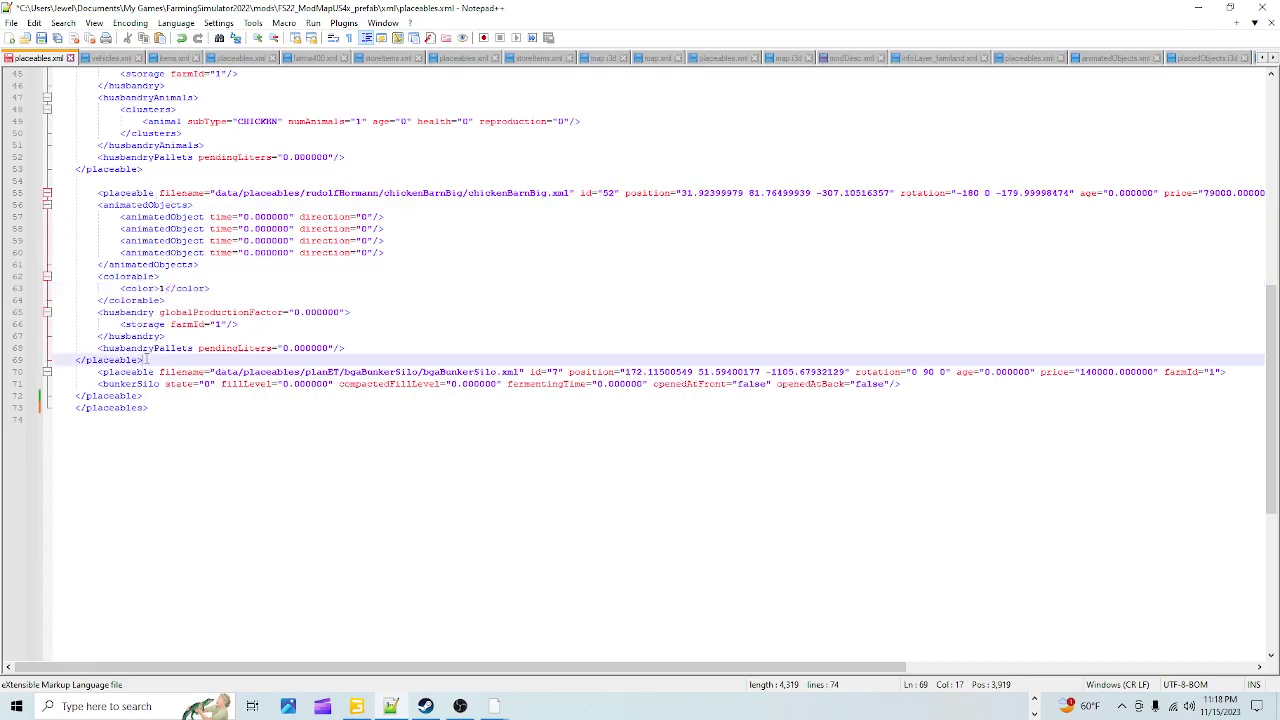
key(Return)
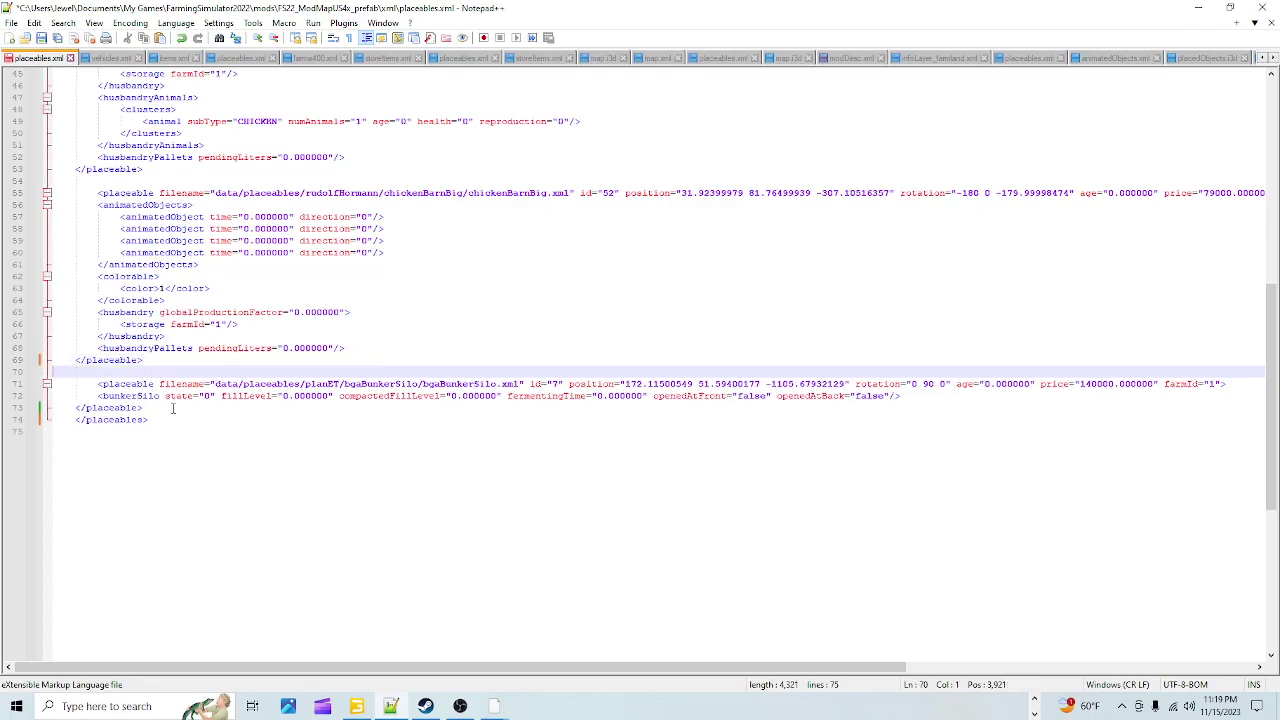
right_click(57, 375)
click(109, 418)
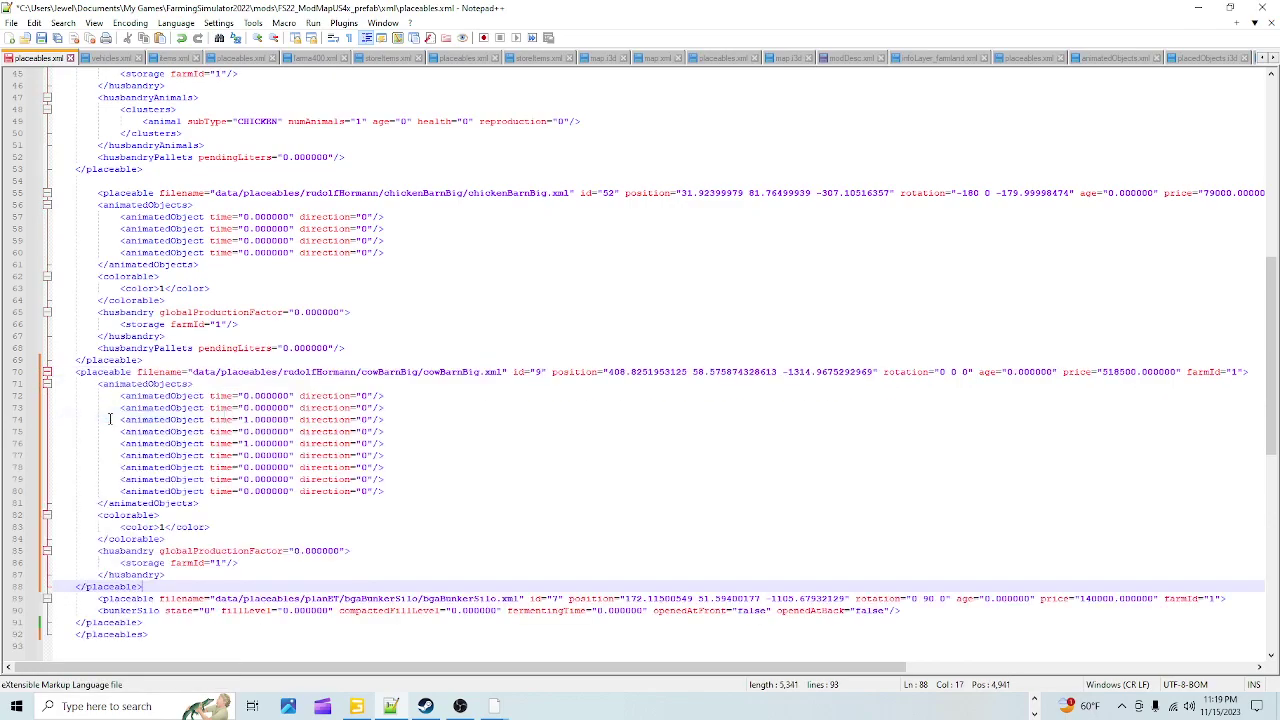
Review the placeable entries throughout the map's placeables file, comparing their opening tags with the pasted cowBarnBig entry
scroll(333, 372, down, 2)
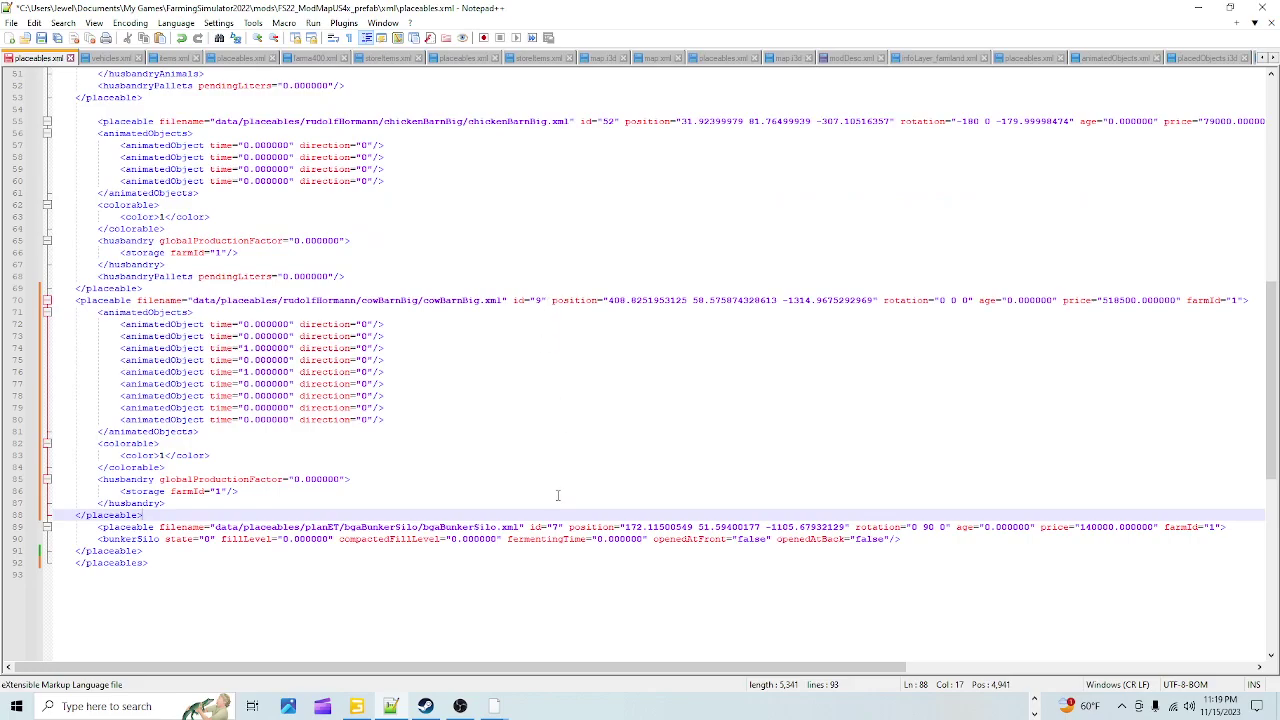
scroll(717, 586, up, 8)
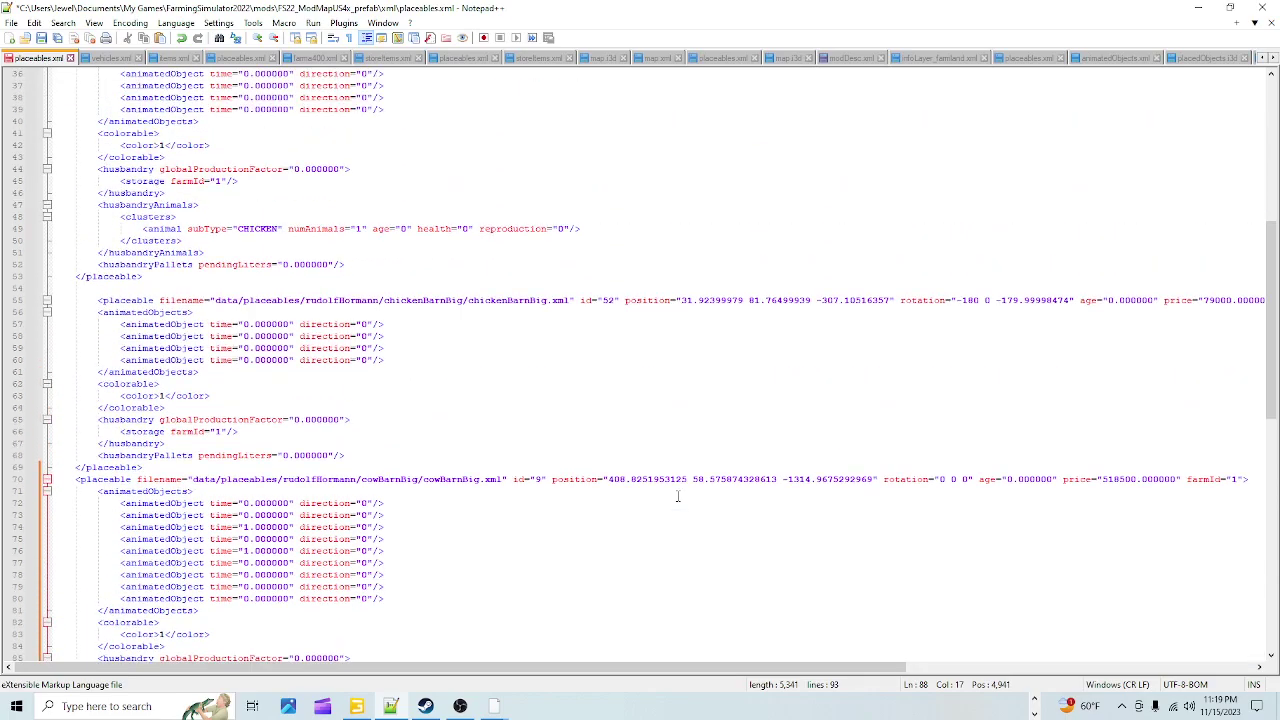
scroll(602, 426, up, 8)
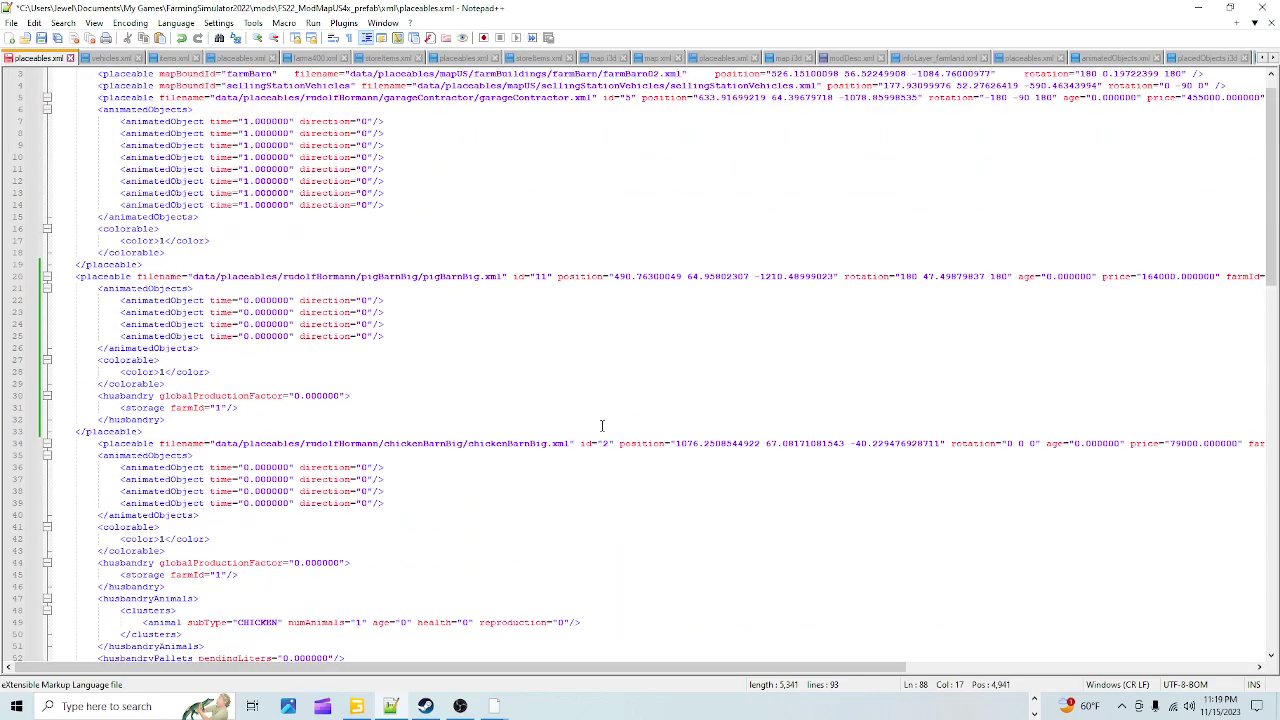
scroll(521, 343, up, 1)
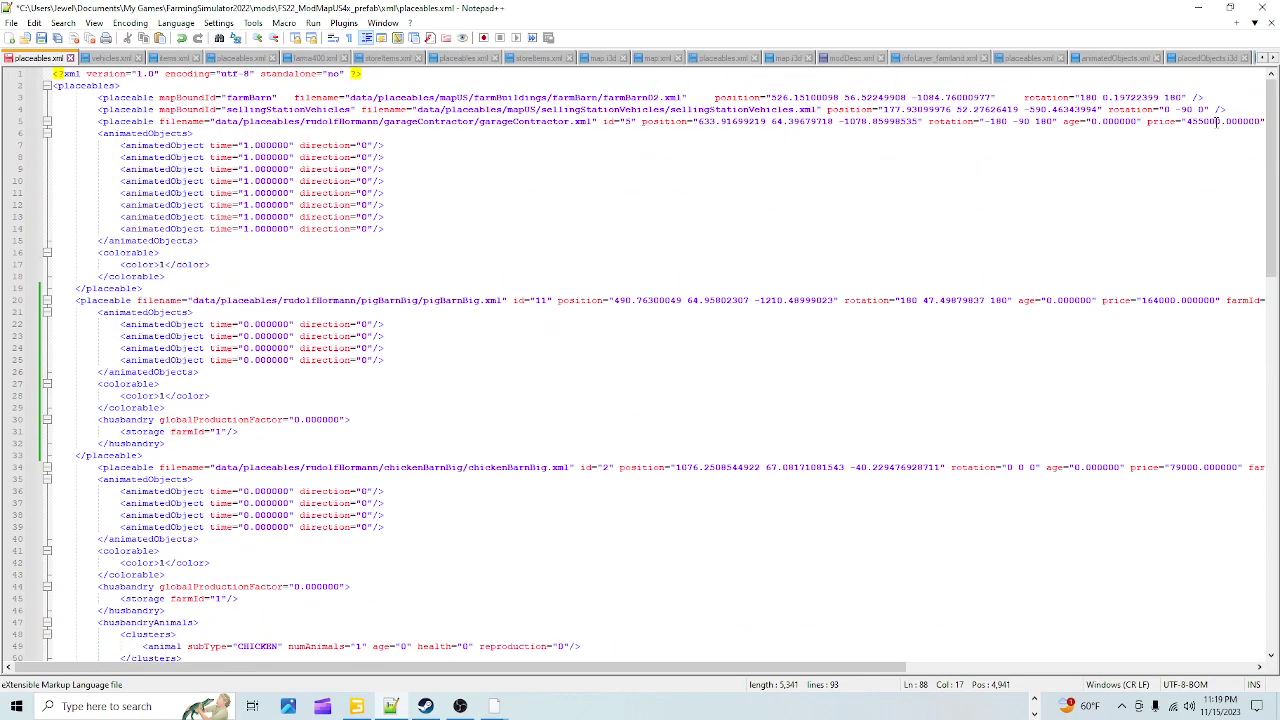
scroll(763, 340, down, 13)
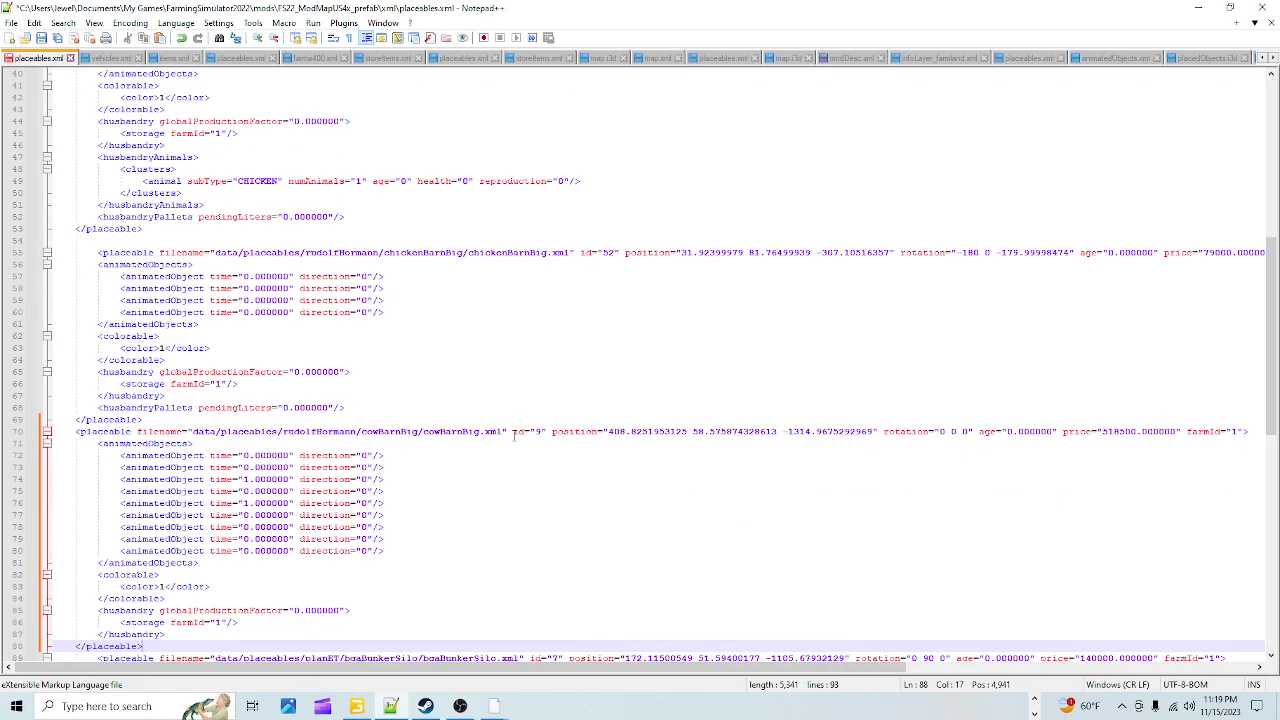
scroll(511, 478, down, 5)
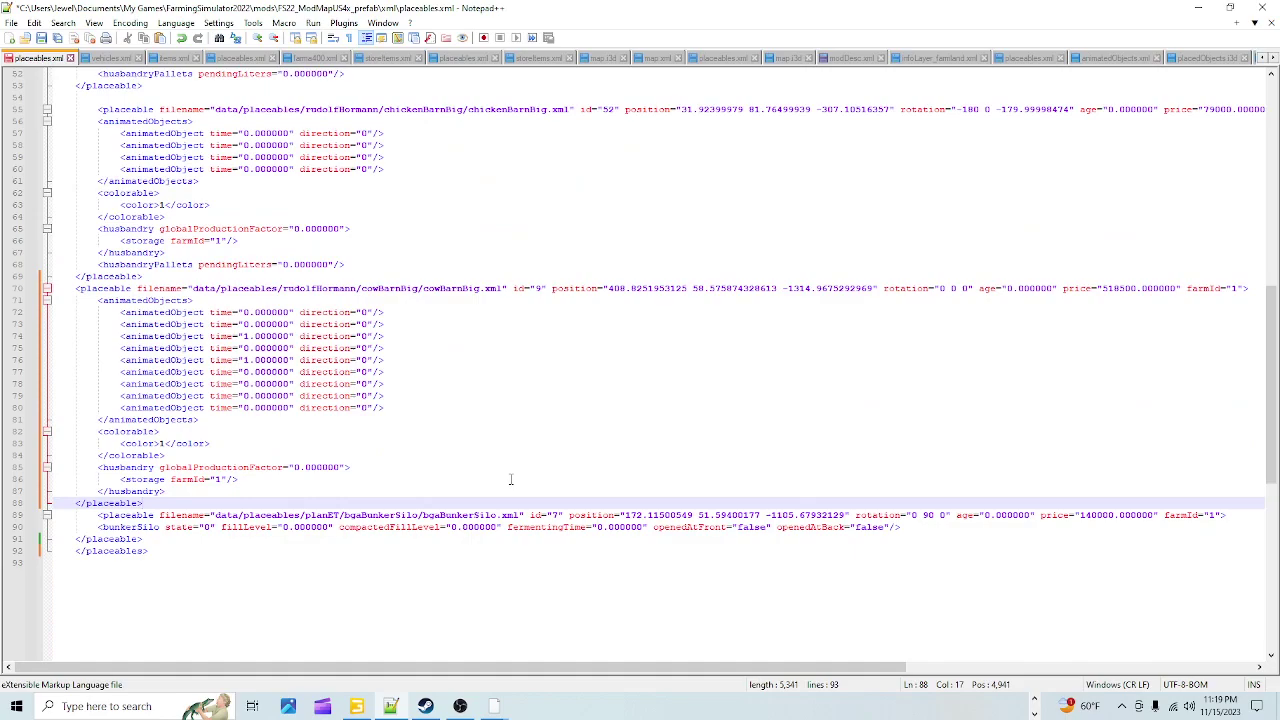
Copy the defaultFarmProperty="true"> ending from the opening tag of the second chickenBarnBig entry
drag(790, 667, 1030, 690)
scroll(952, 515, up, 4)
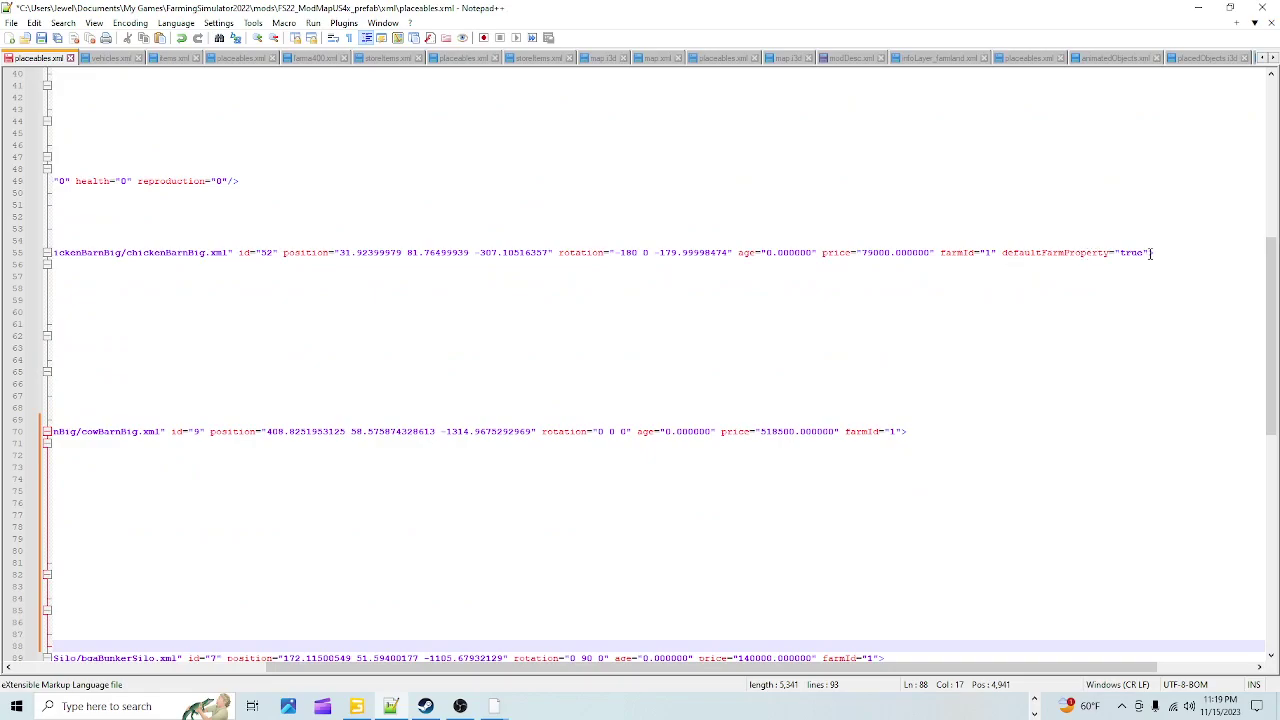
drag(1027, 252, 50, 264)
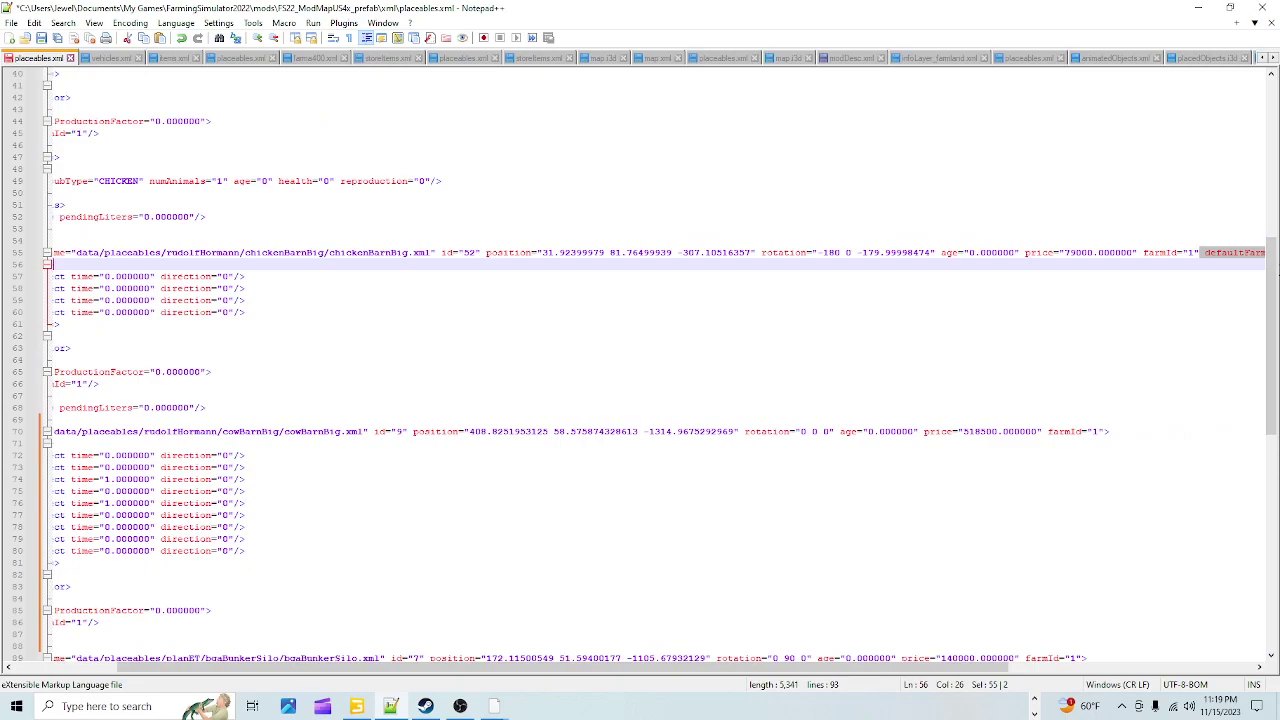
drag(976, 676, 1071, 294)
click(997, 252)
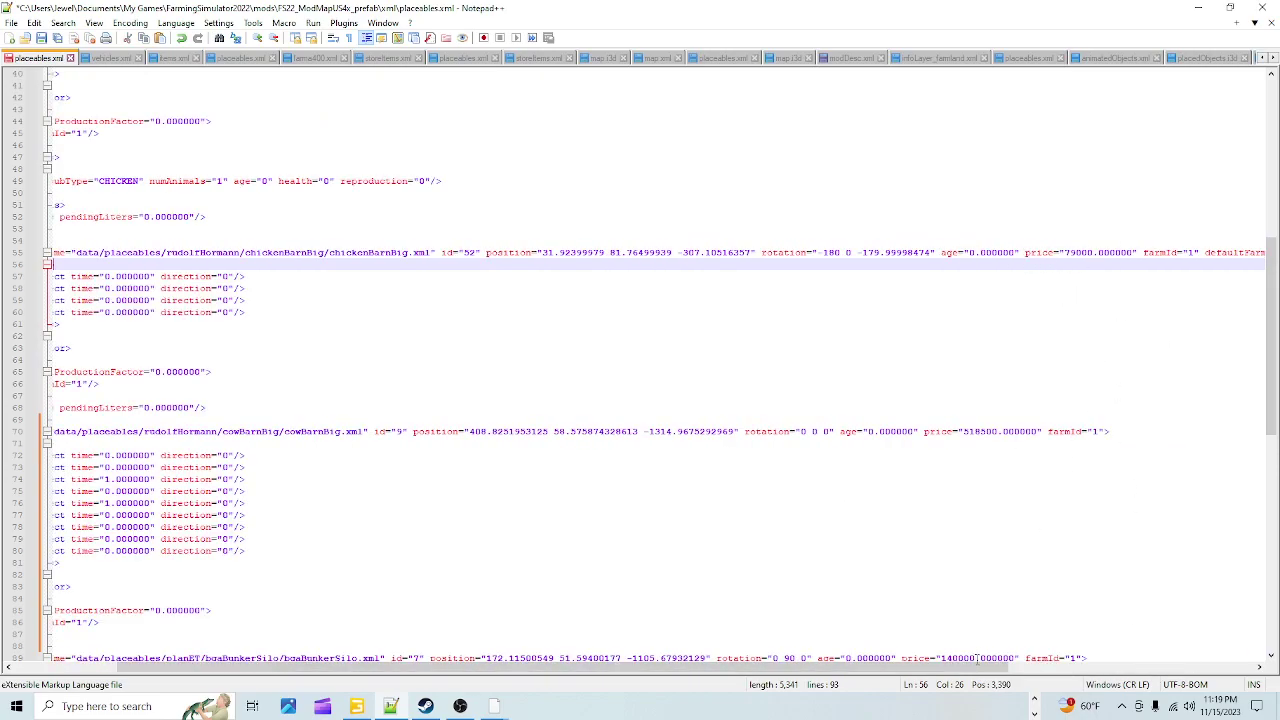
drag(977, 662, 1183, 387)
click(1183, 385)
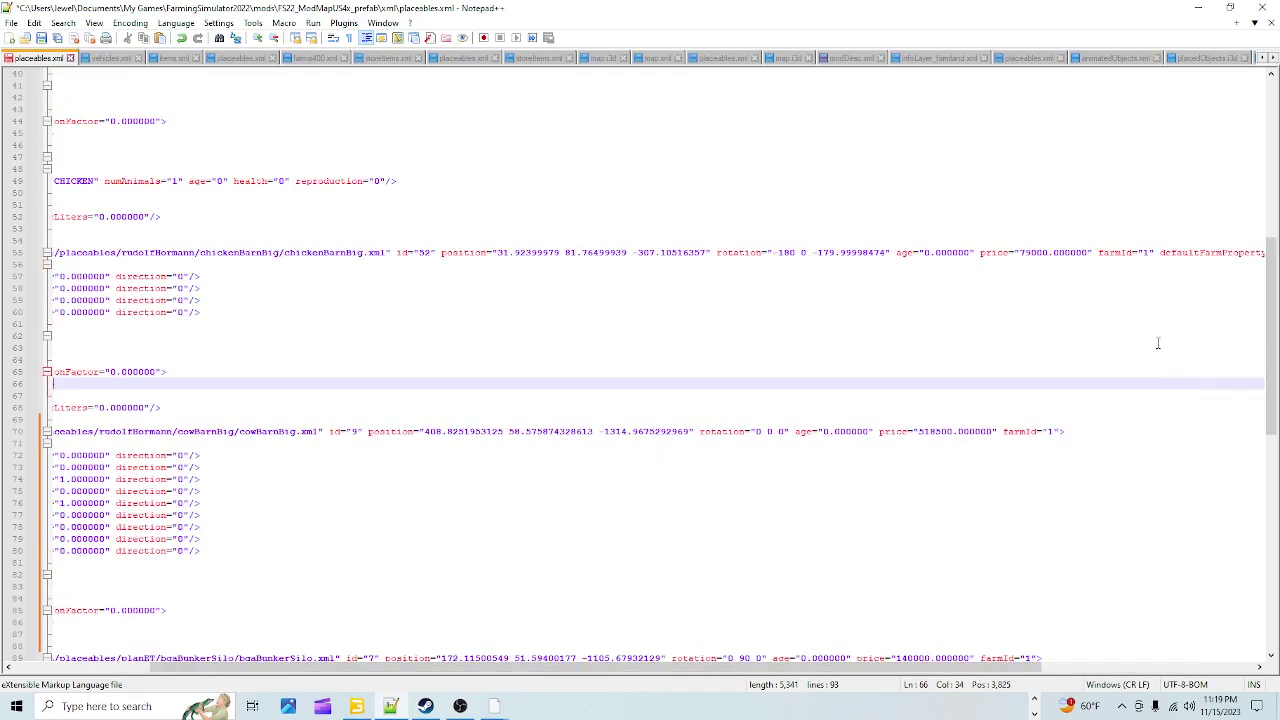
drag(995, 668, 1205, 668)
click(1020, 253)
drag(1020, 253, 871, 253)
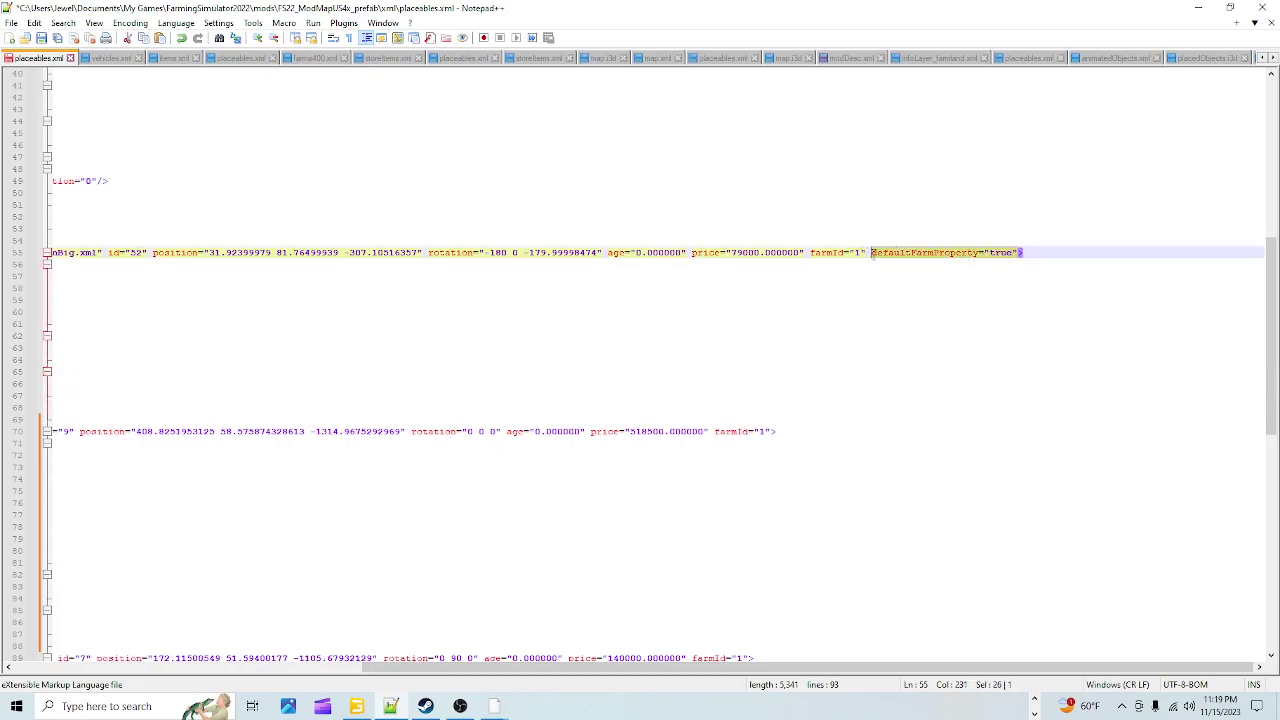
right_click(880, 255)
click(905, 278)
Paste defaultFarmProperty="true" after farmId="1" in the cowBarnBig opening tag, separated by a space and ending with a single closing bracket
scroll(820, 373, down, 2)
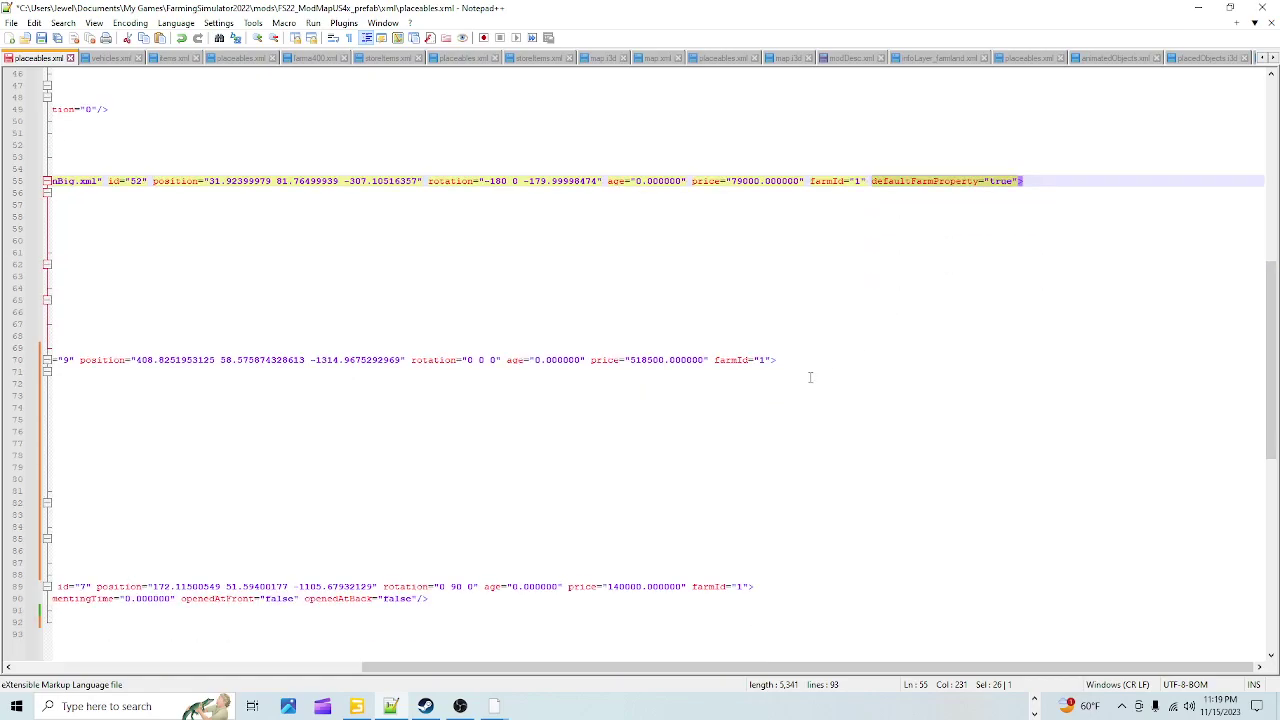
drag(757, 667, 472, 658)
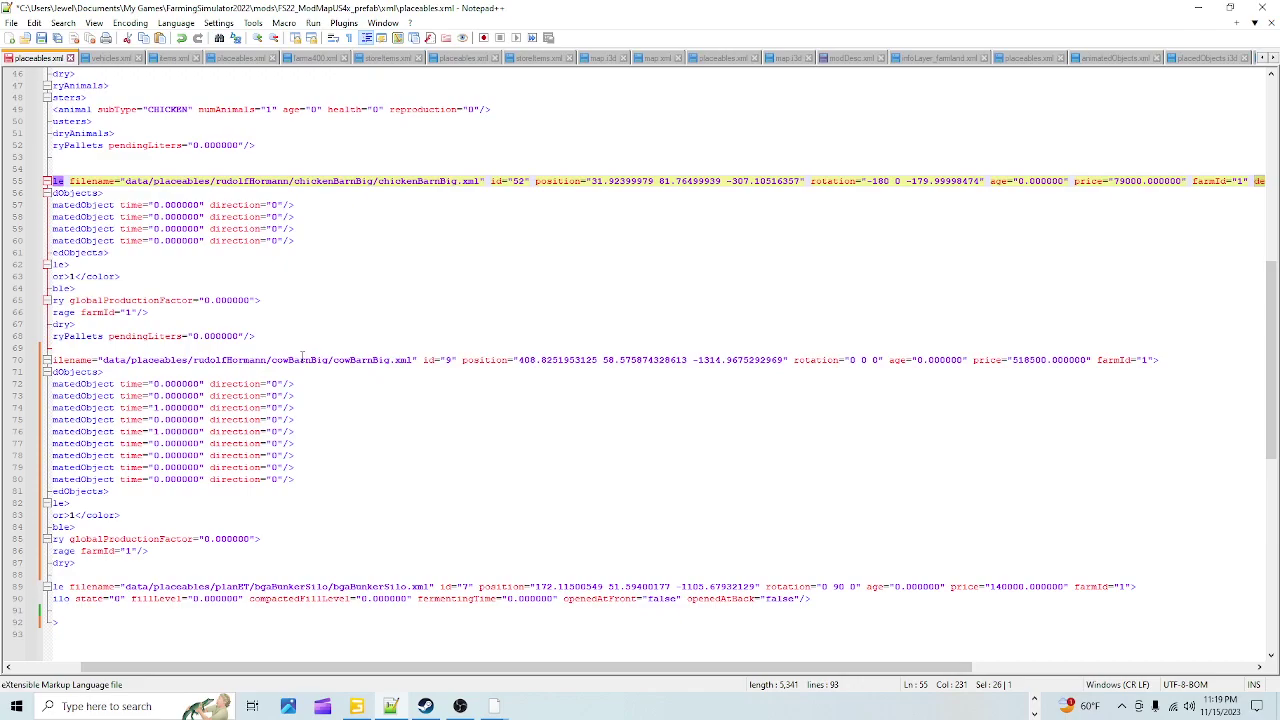
click(1155, 360)
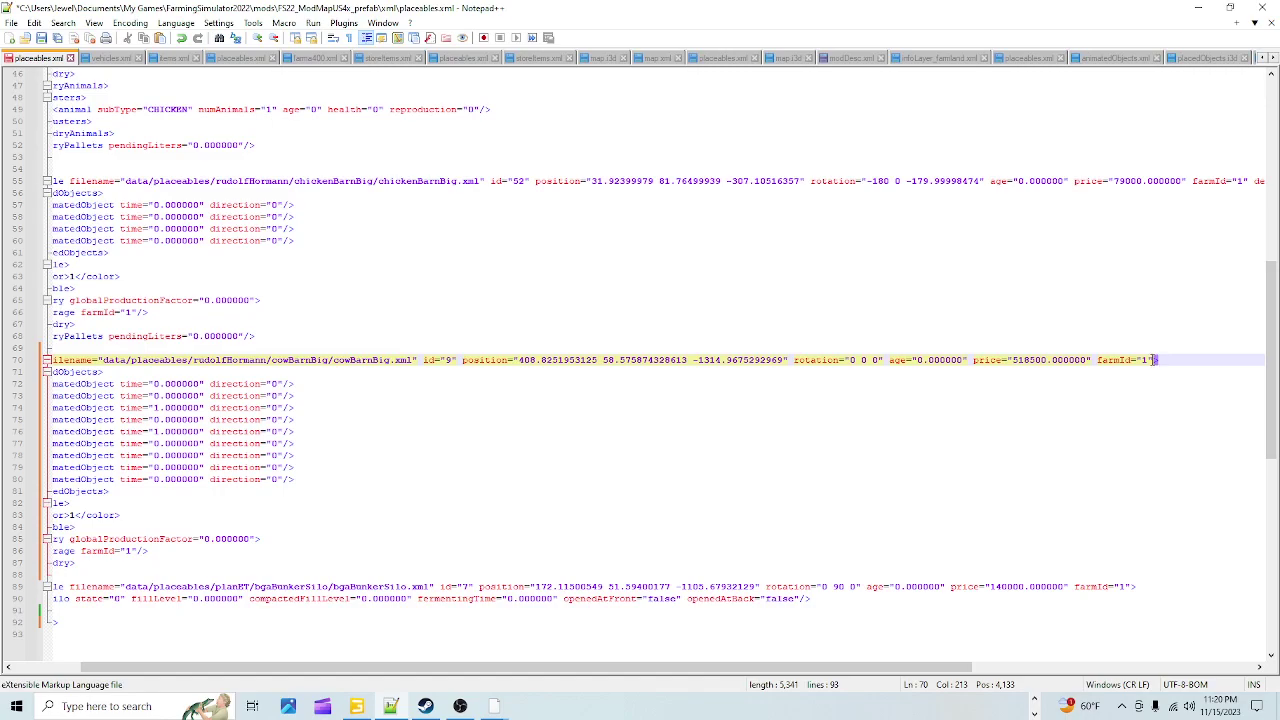
right_click(1155, 360)
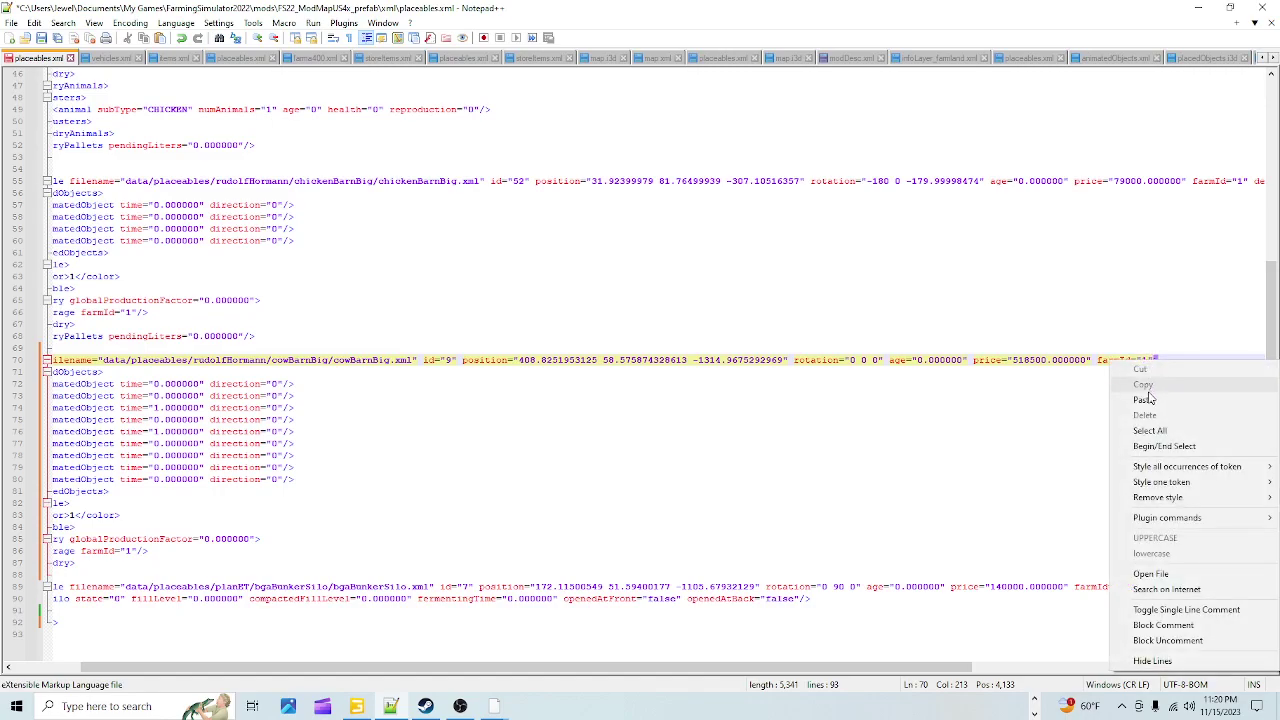
click(1140, 399)
click(1118, 360)
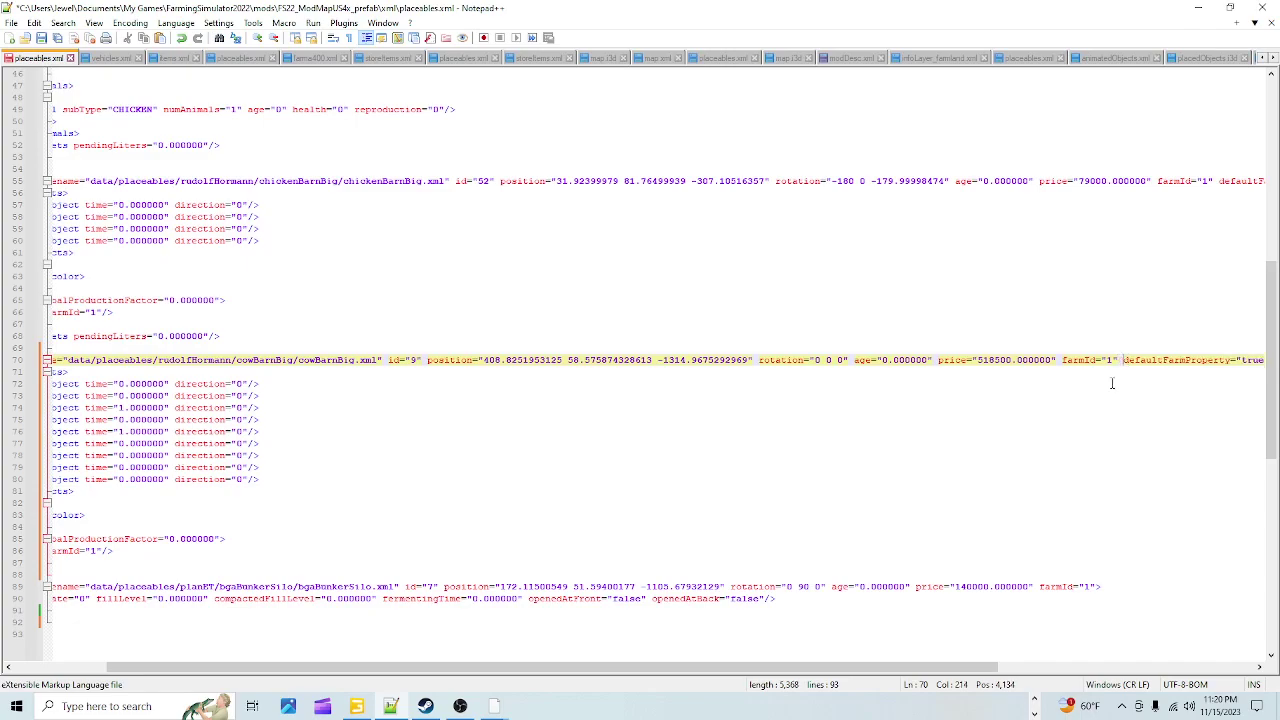
drag(991, 661, 1165, 661)
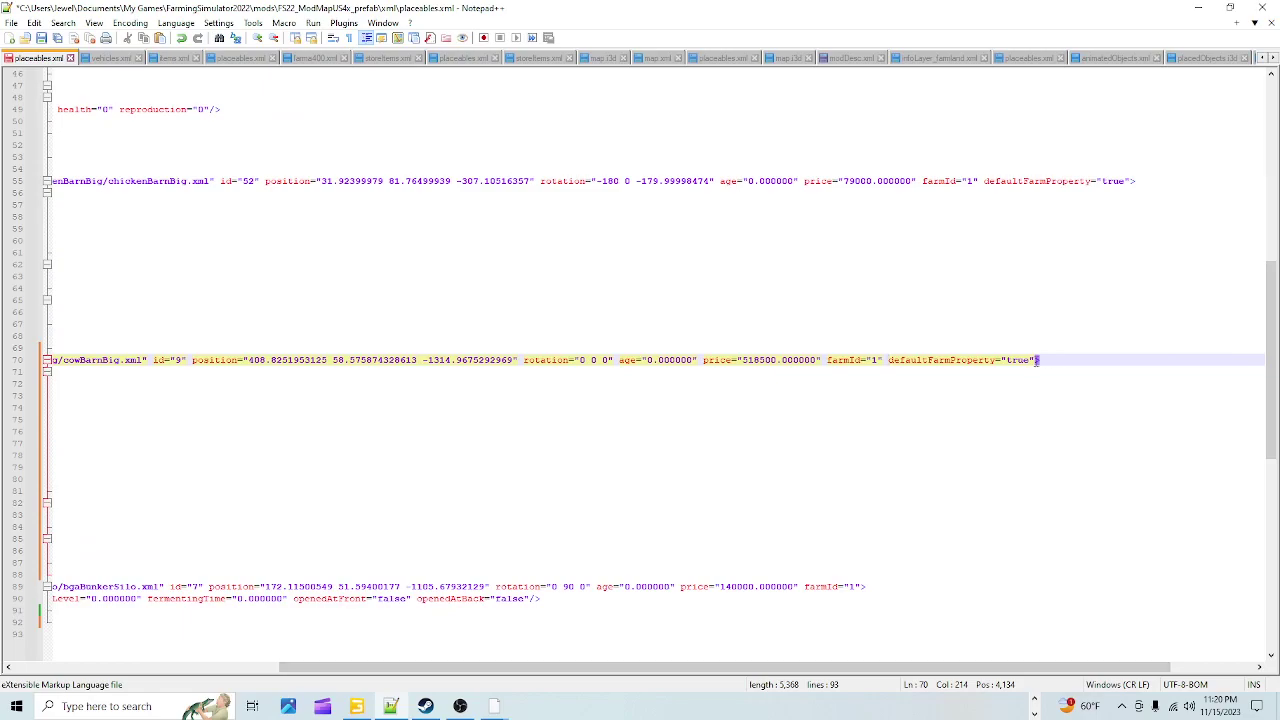
click(1005, 400)
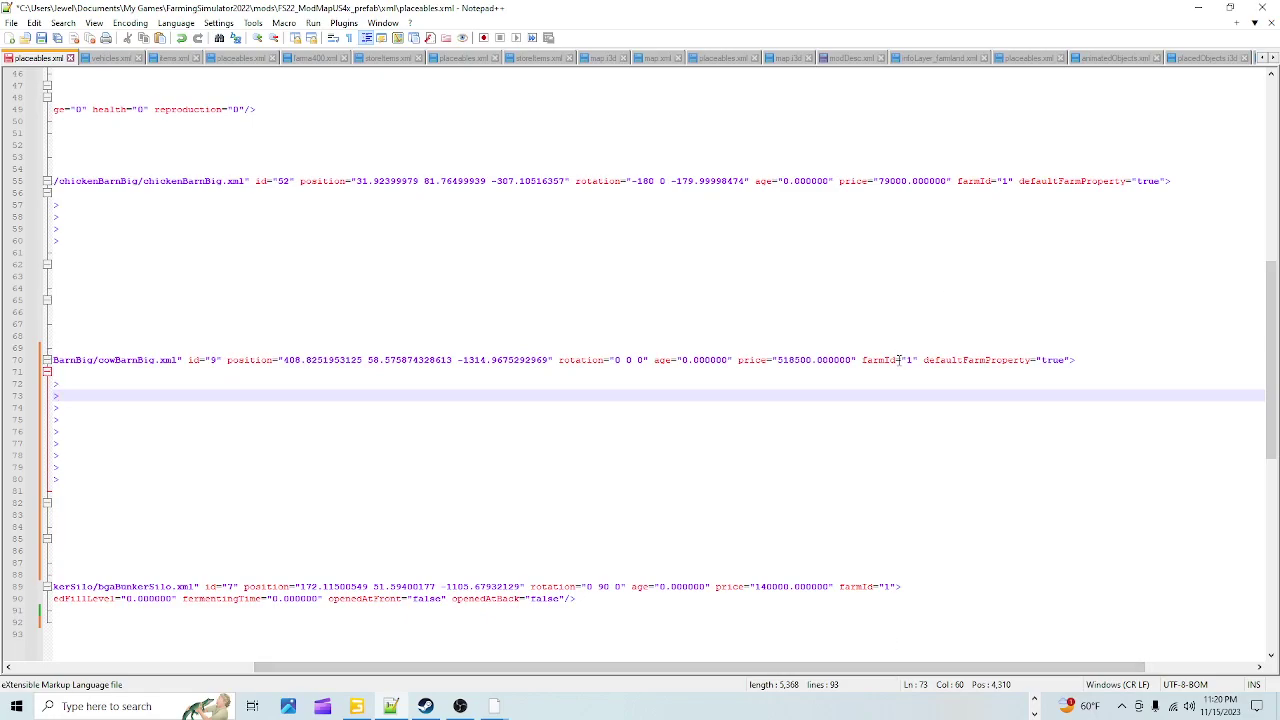
drag(816, 667, 650, 667)
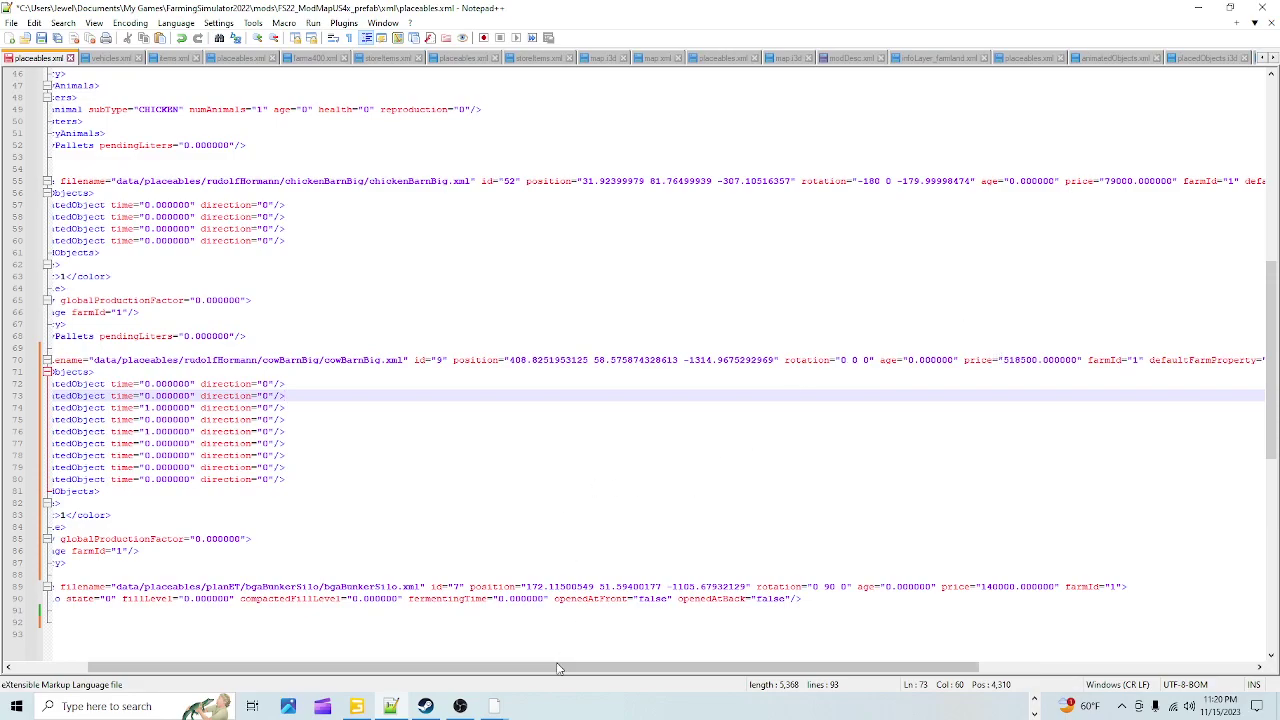
drag(565, 667, 491, 667)
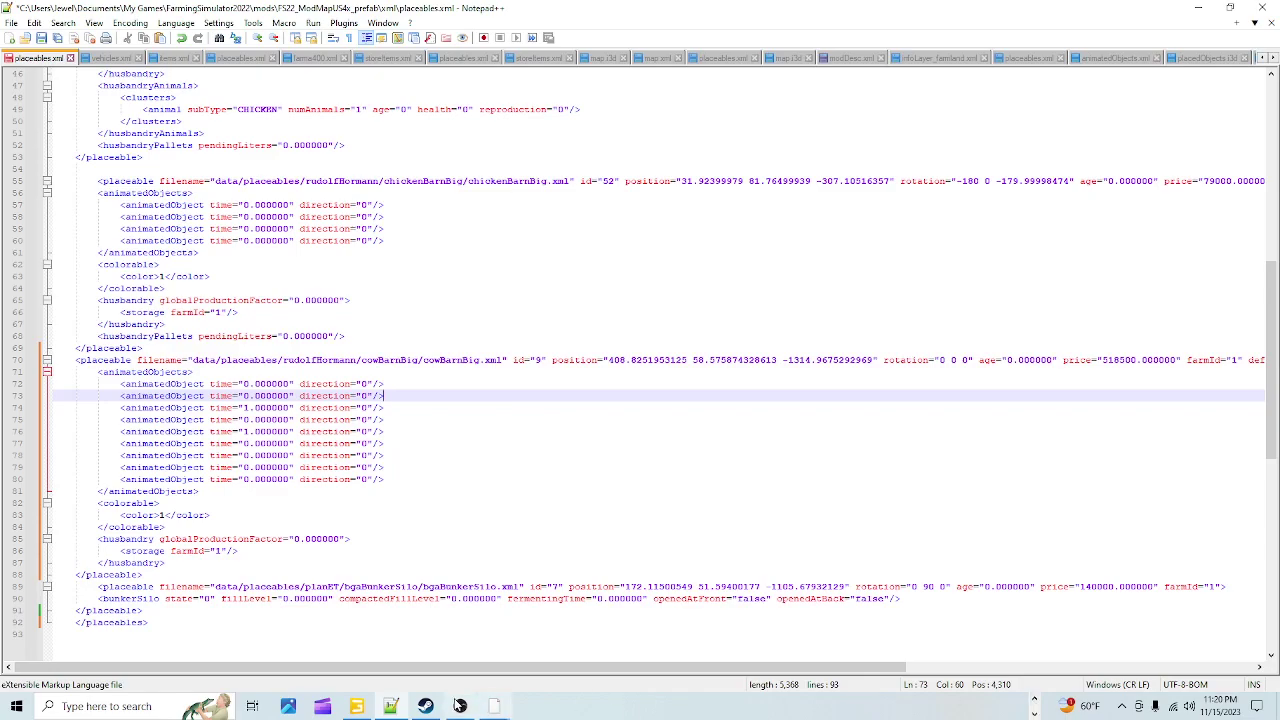
Switch to GIANTS Editor and copy the translation values of the cowBarnBig placeholder
click(460, 706)
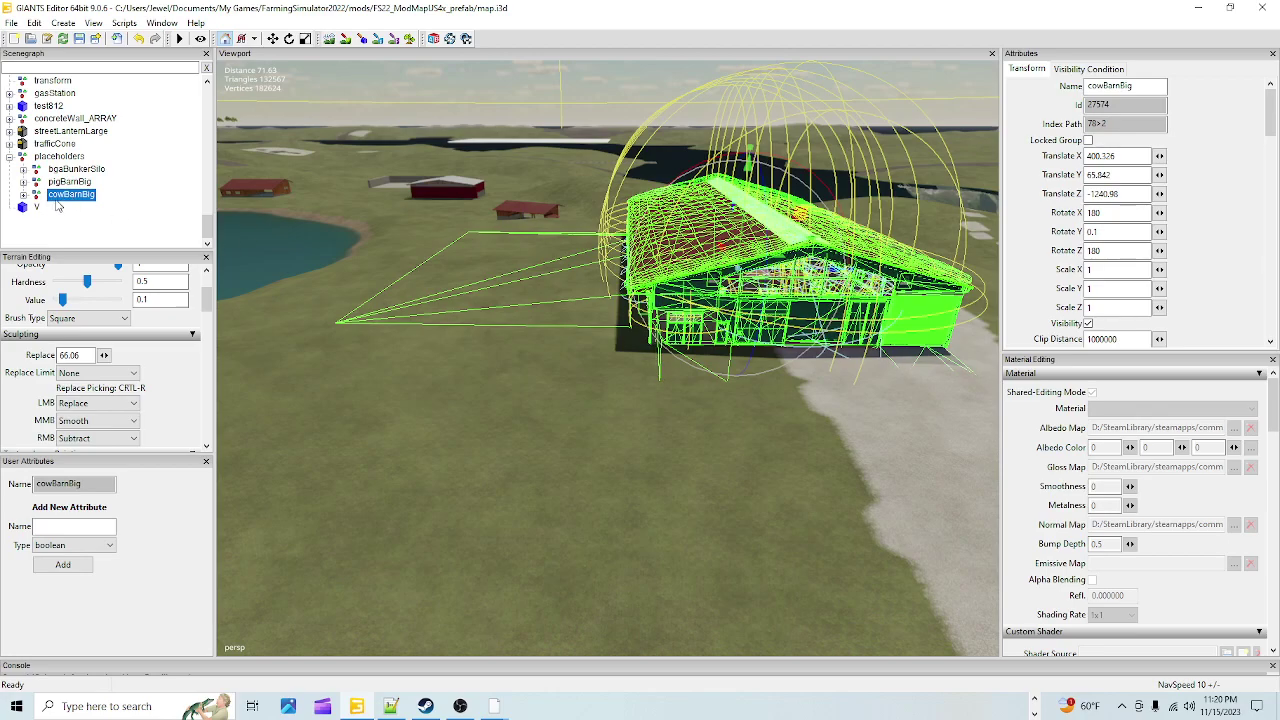
click(23, 195)
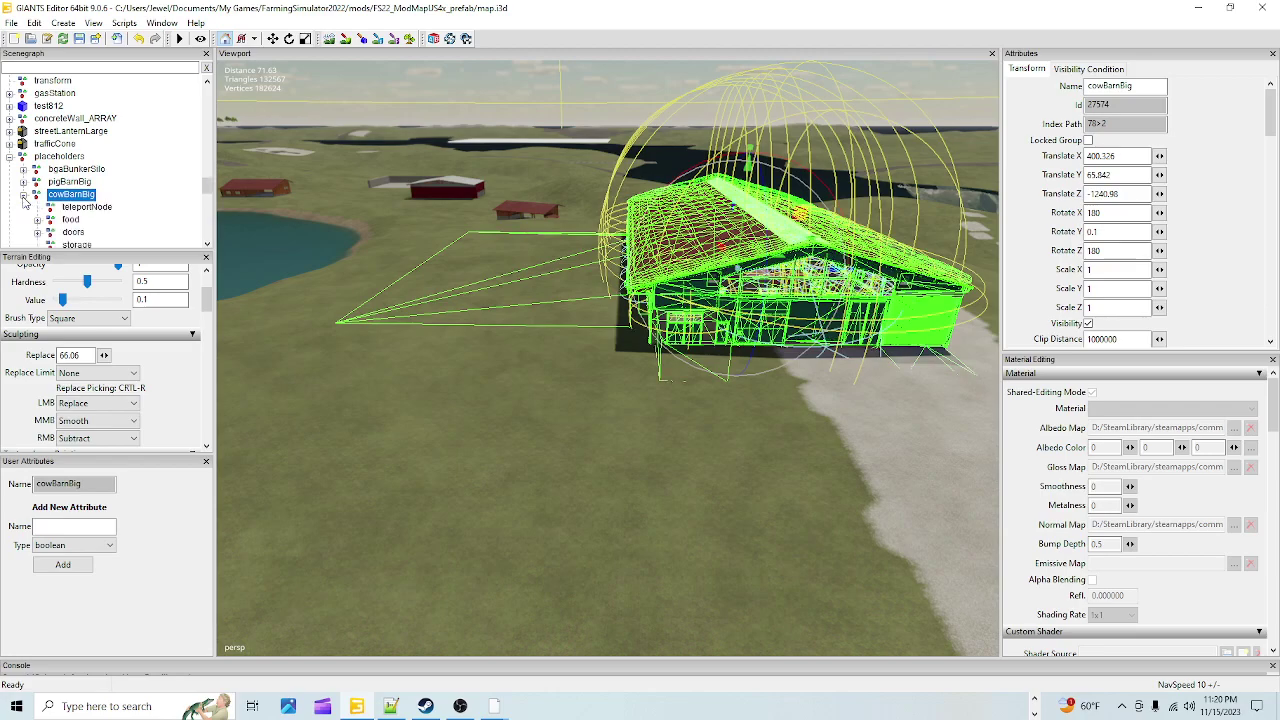
click(23, 195)
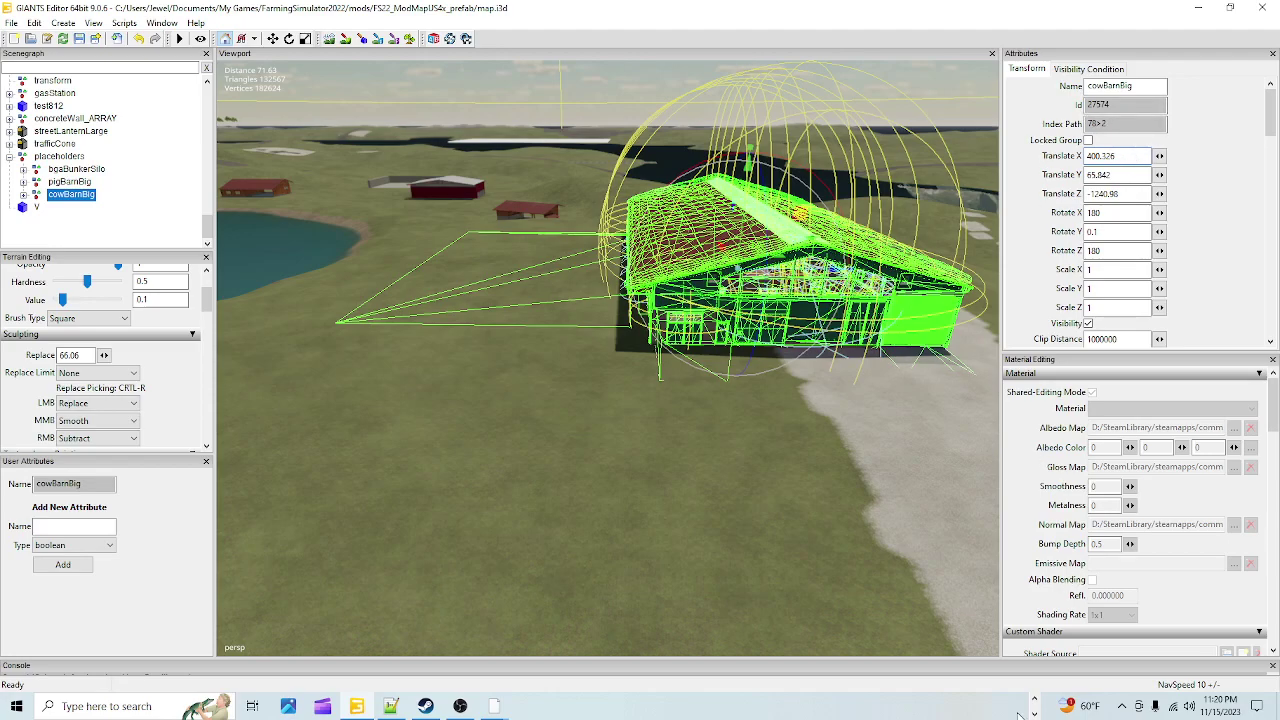
Switch back to Notepad++ and replace the cowBarnBig entry's position with the copied 400.32598877 65.84166718 -1240.97998047
click(390, 706)
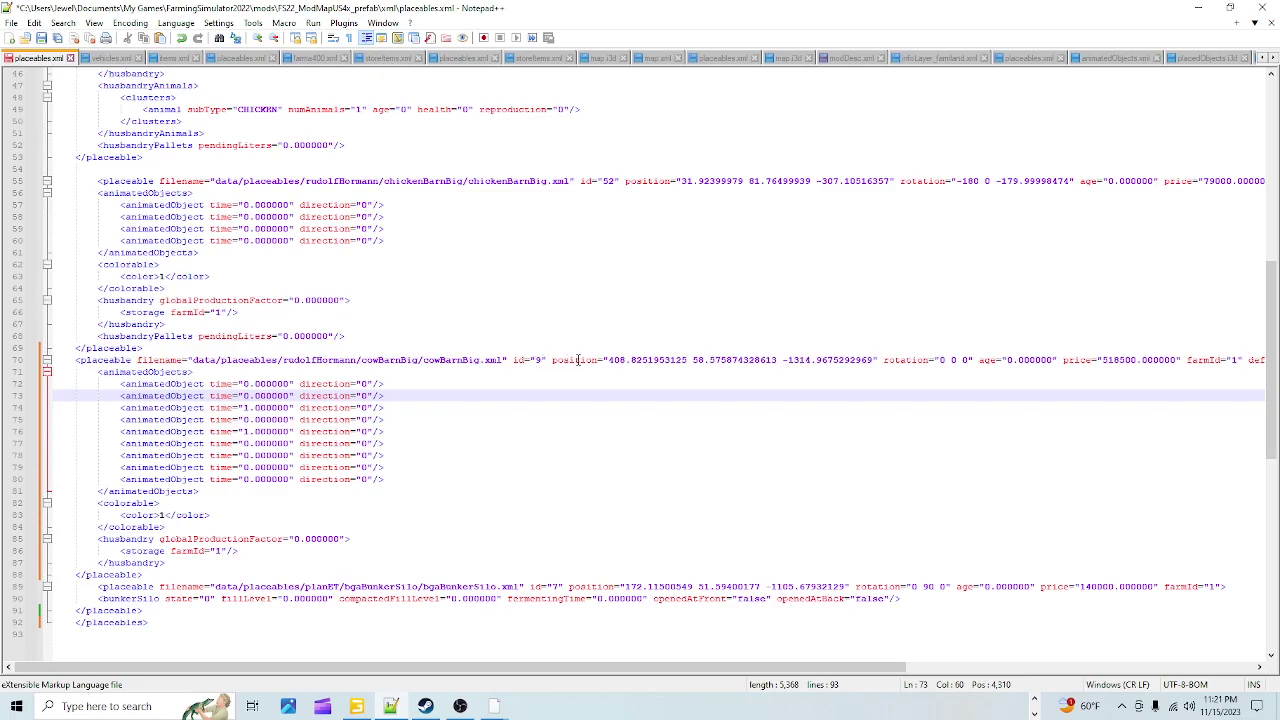
drag(617, 360, 873, 360)
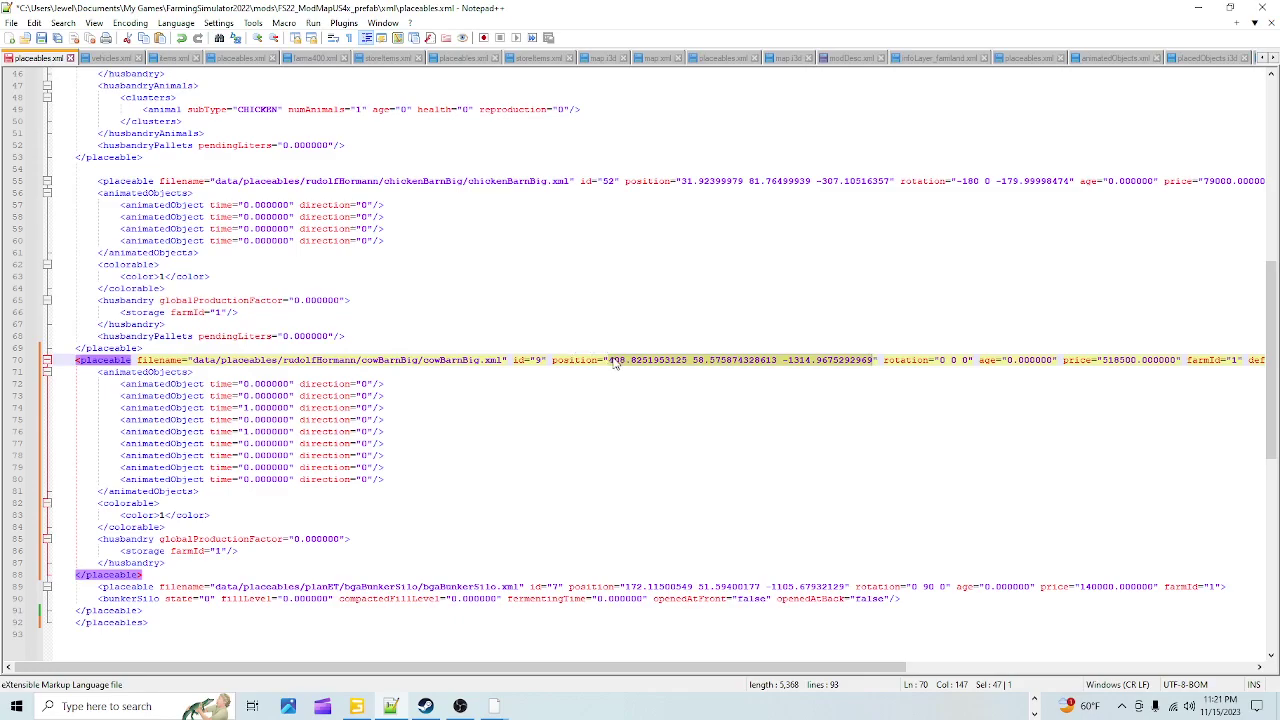
right_click(856, 363)
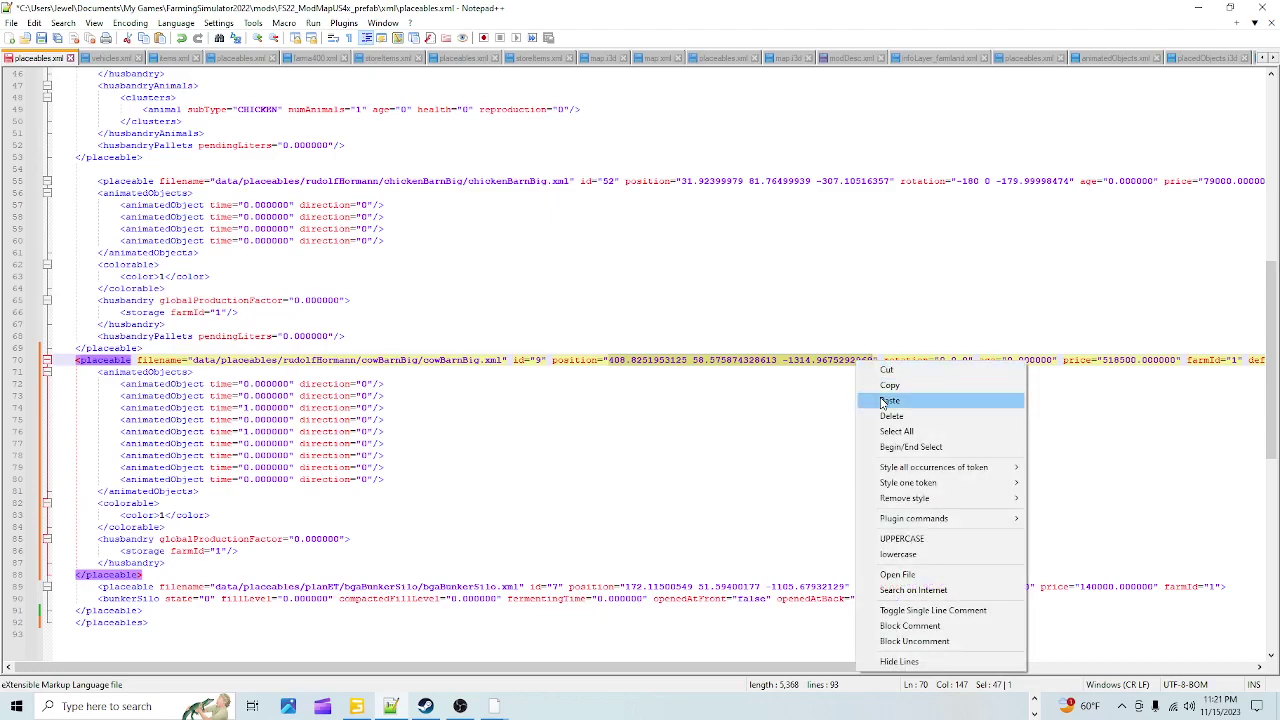
click(889, 400)
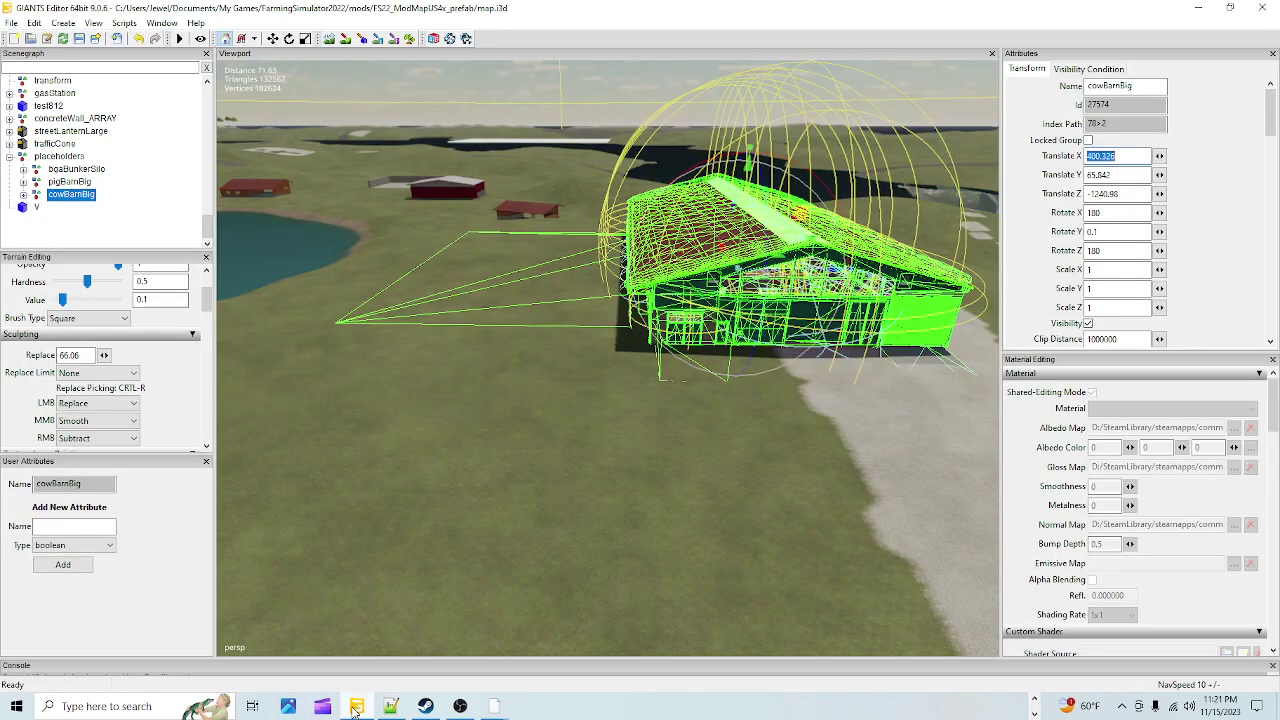
Copy cowBarnBig's rotation from GIANTS Editor over the entry's rotation value in Notepad++ as 180 0.1 179.99998474, and save placeables.xml
click(322, 706)
click(1113, 213)
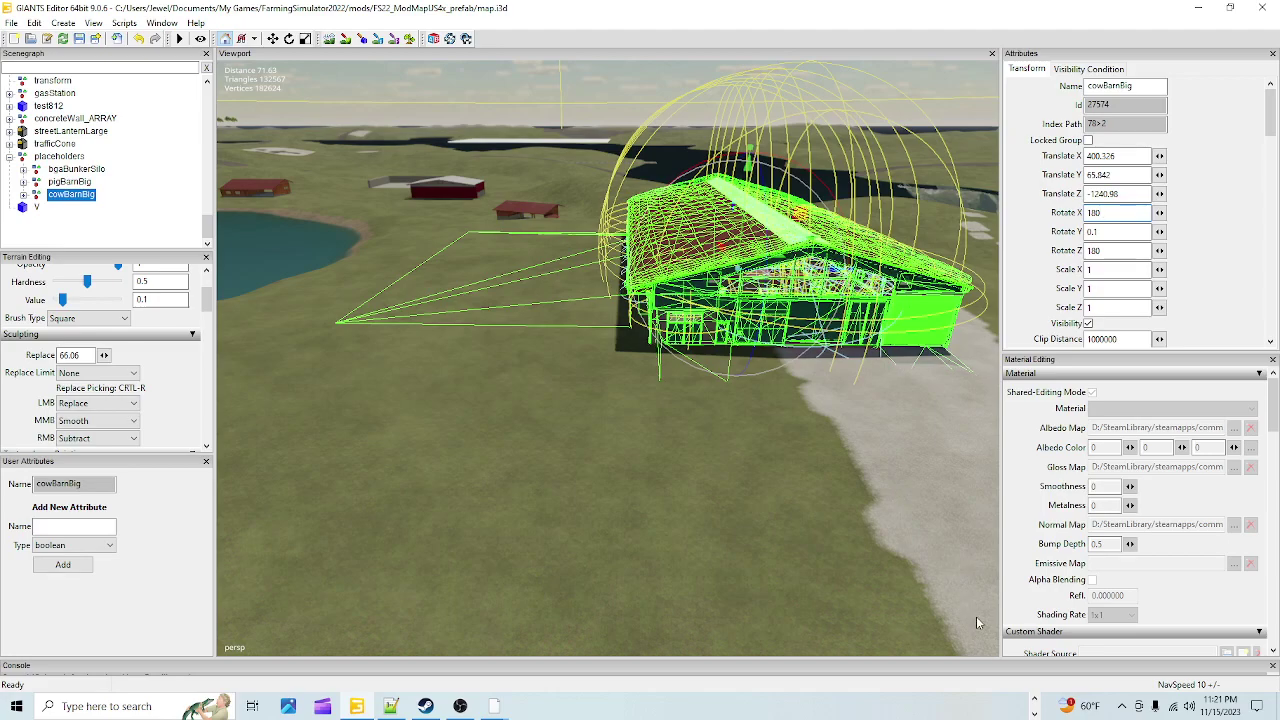
click(391, 707)
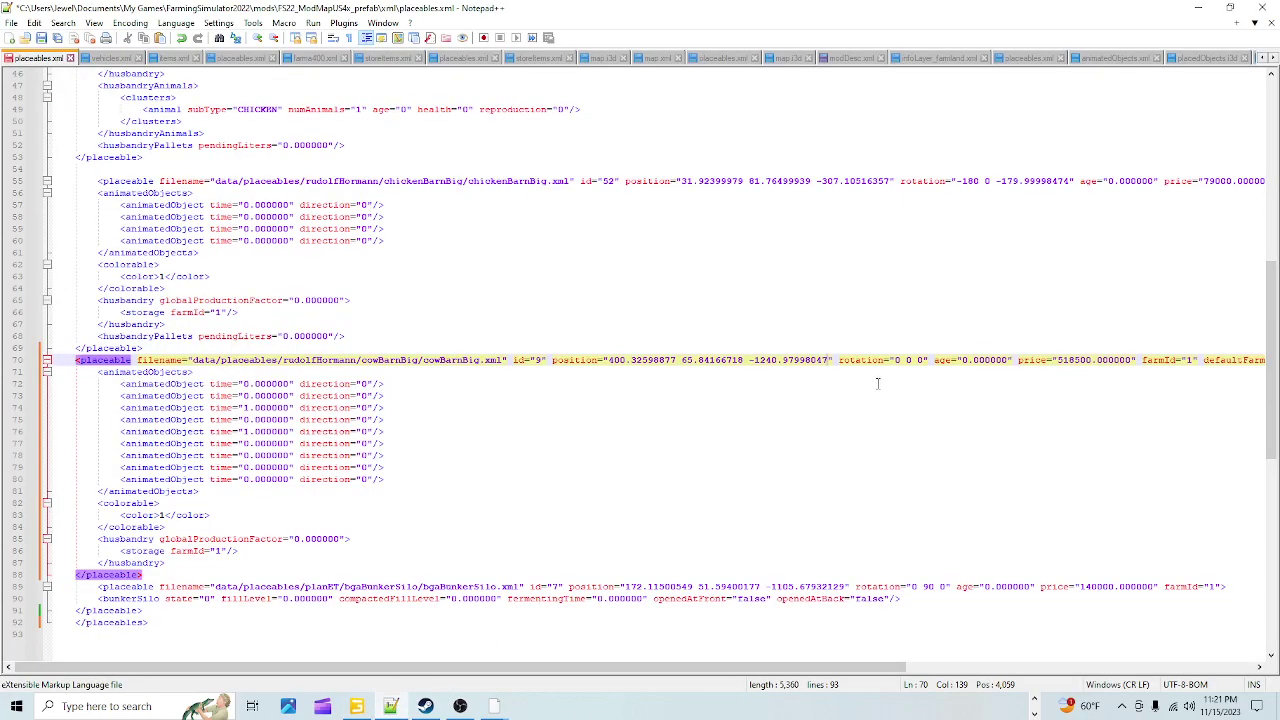
drag(896, 360, 926, 360)
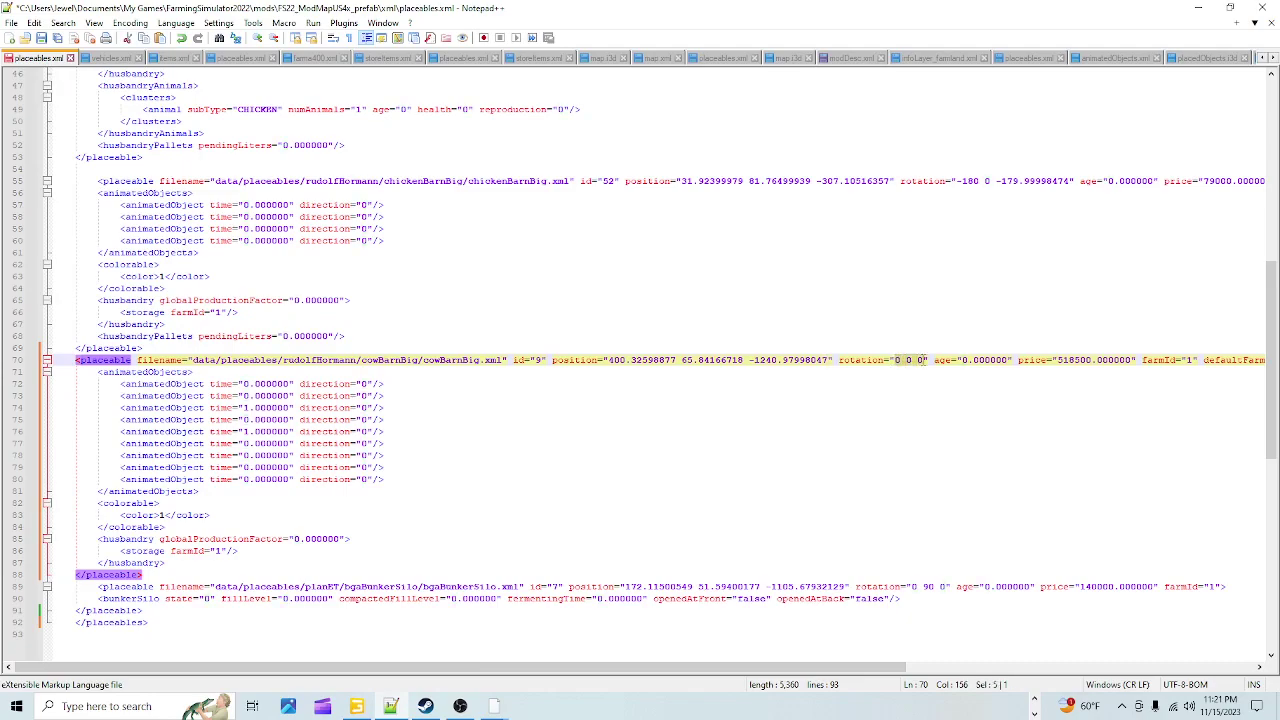
right_click(906, 358)
click(938, 397)
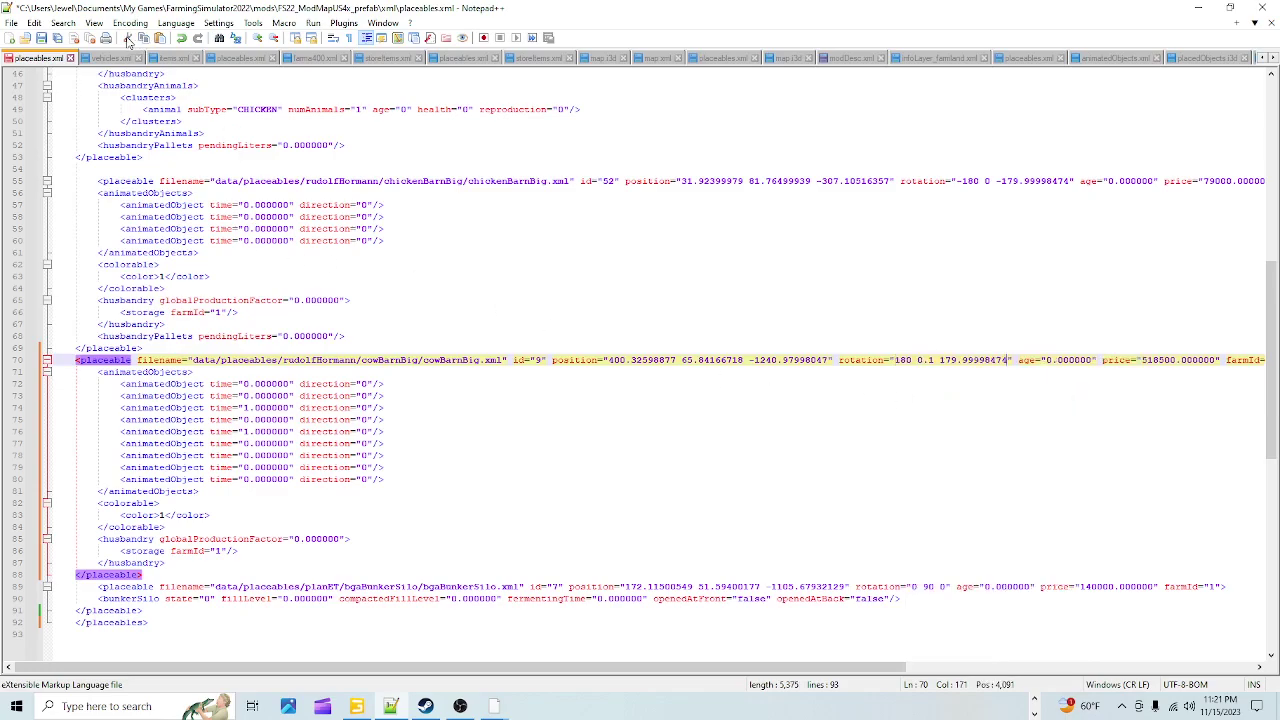
click(41, 39)
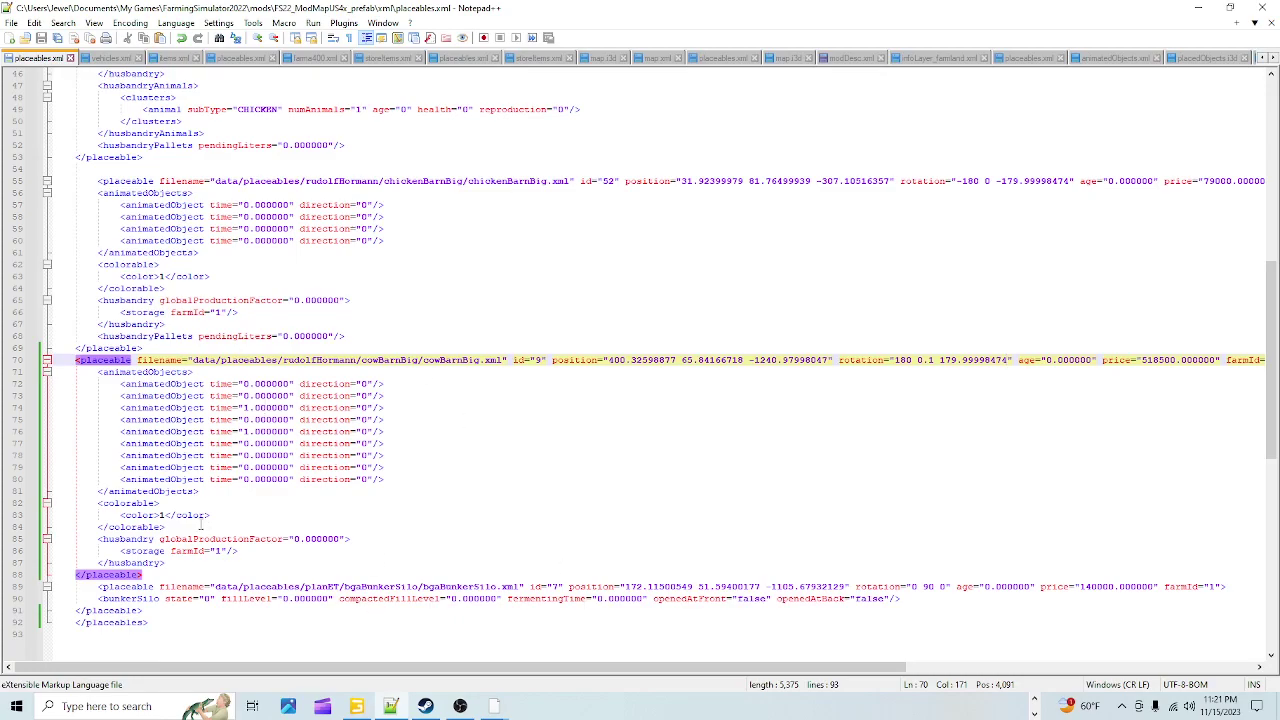
Switch to GIANTS Editor, deselect the cow barn, inspect how its front sits on the terrain, and save the map
click(1198, 8)
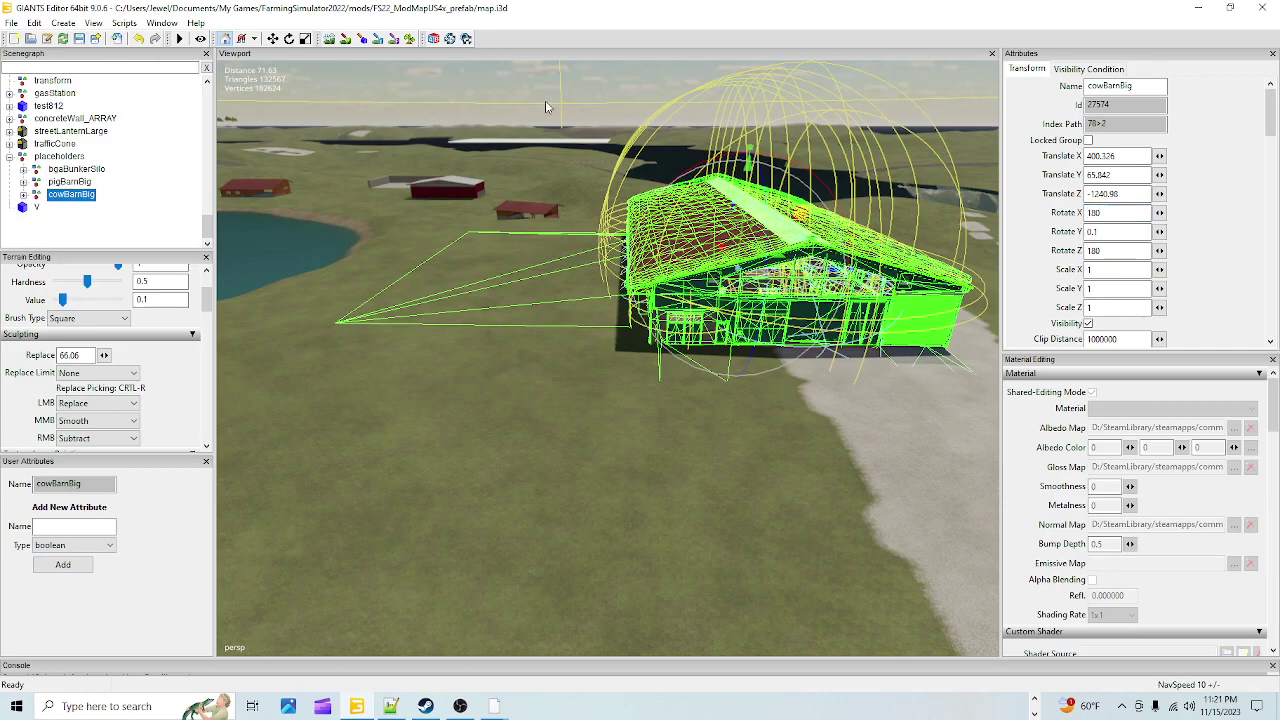
key(Escape)
right_drag(471, 420, 623, 484)
scroll(623, 484, up, 5)
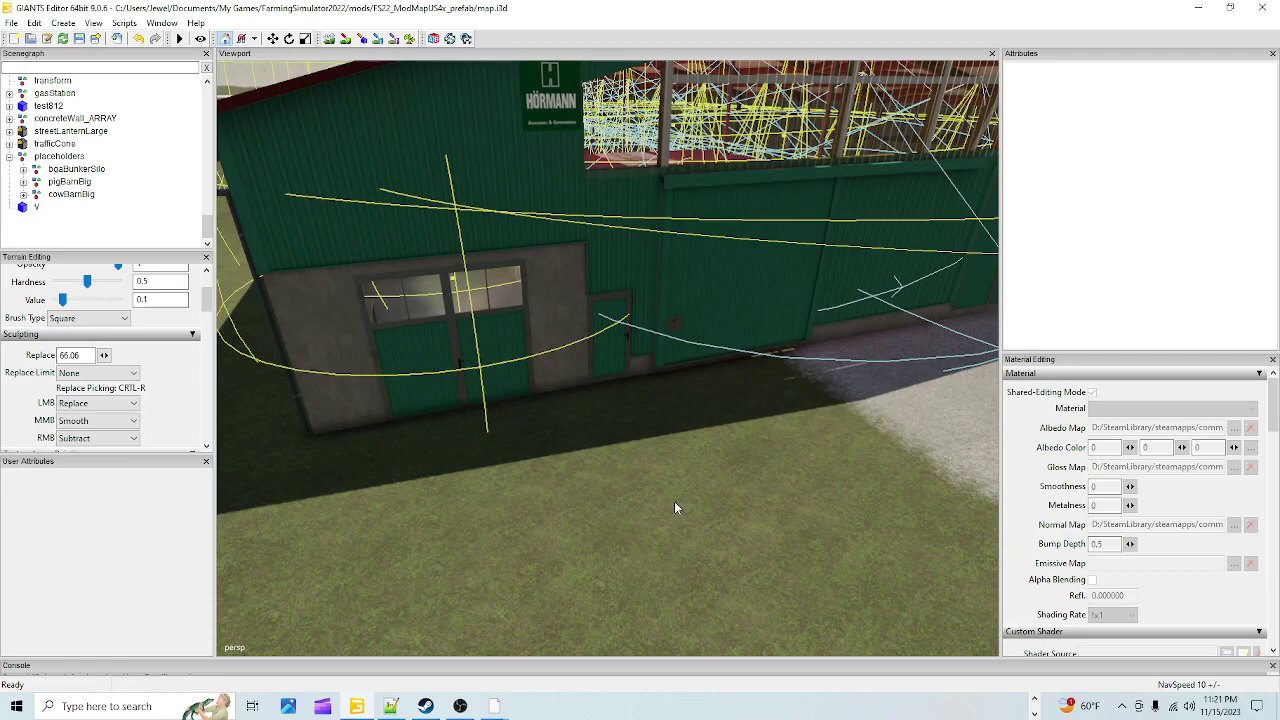
right_drag(674, 507, 443, 457)
right_drag(772, 391, 609, 398)
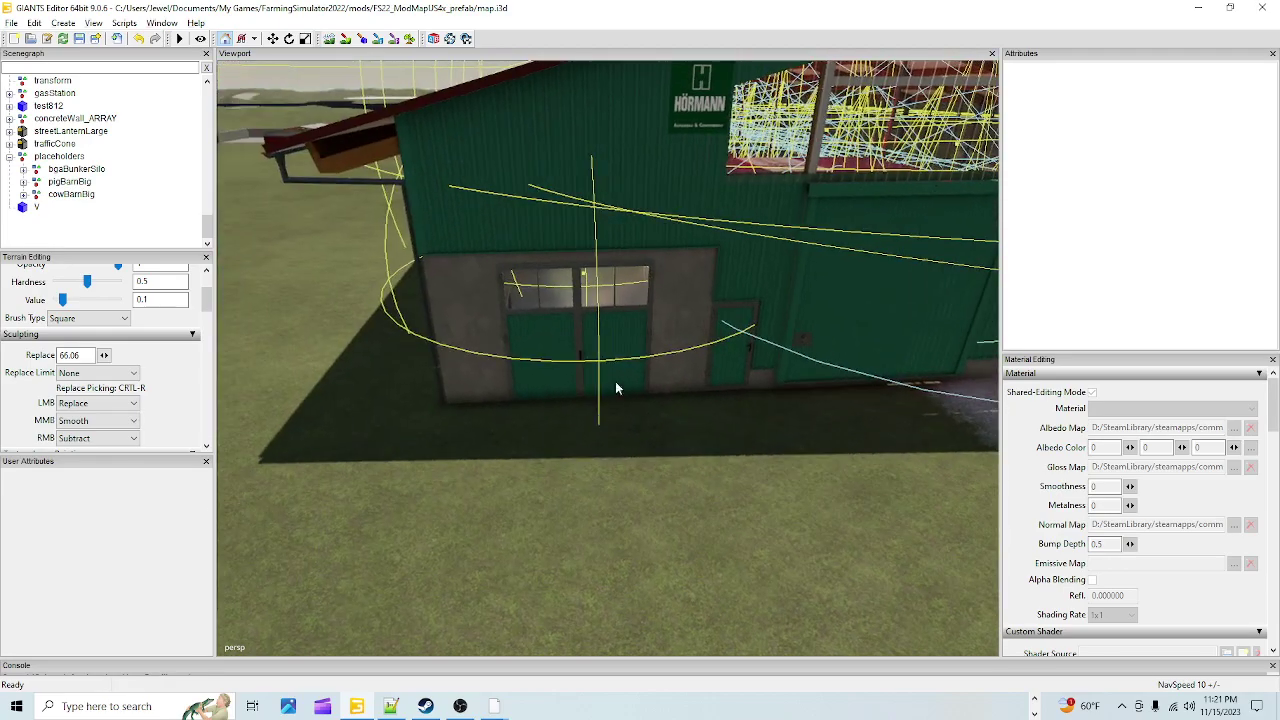
scroll(612, 430, down, 10)
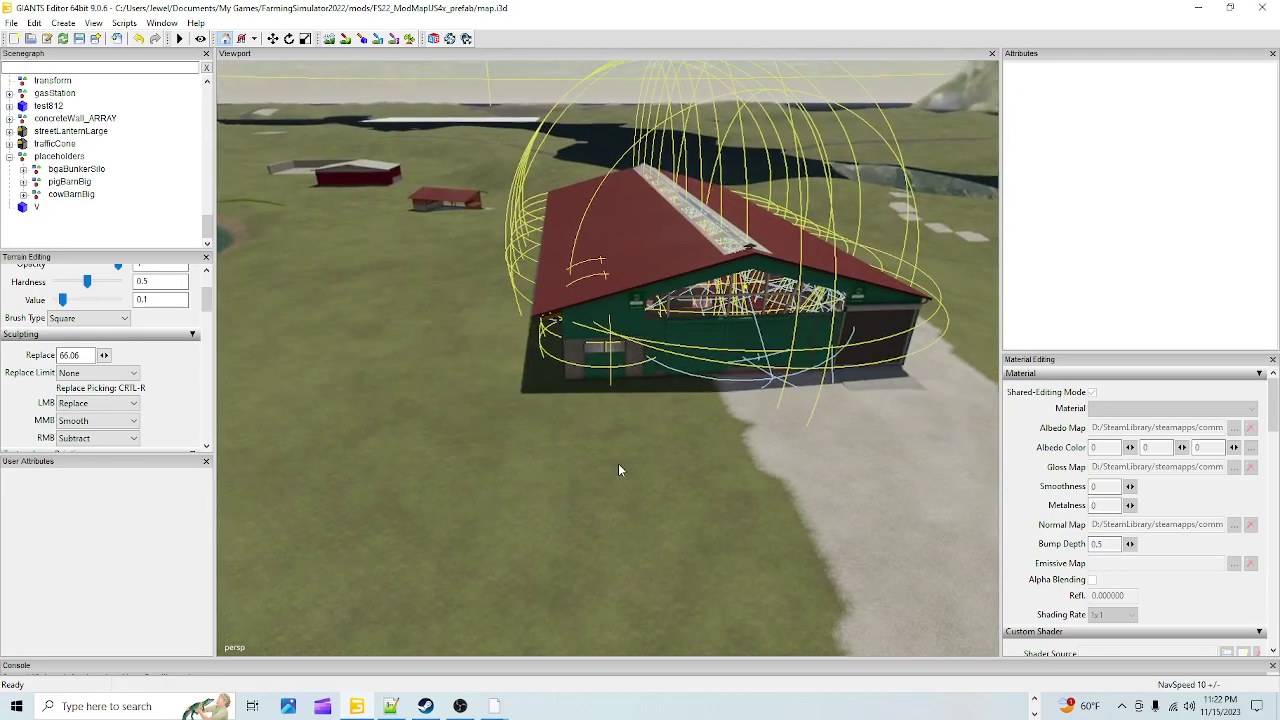
right_drag(619, 470, 603, 426)
click(79, 40)
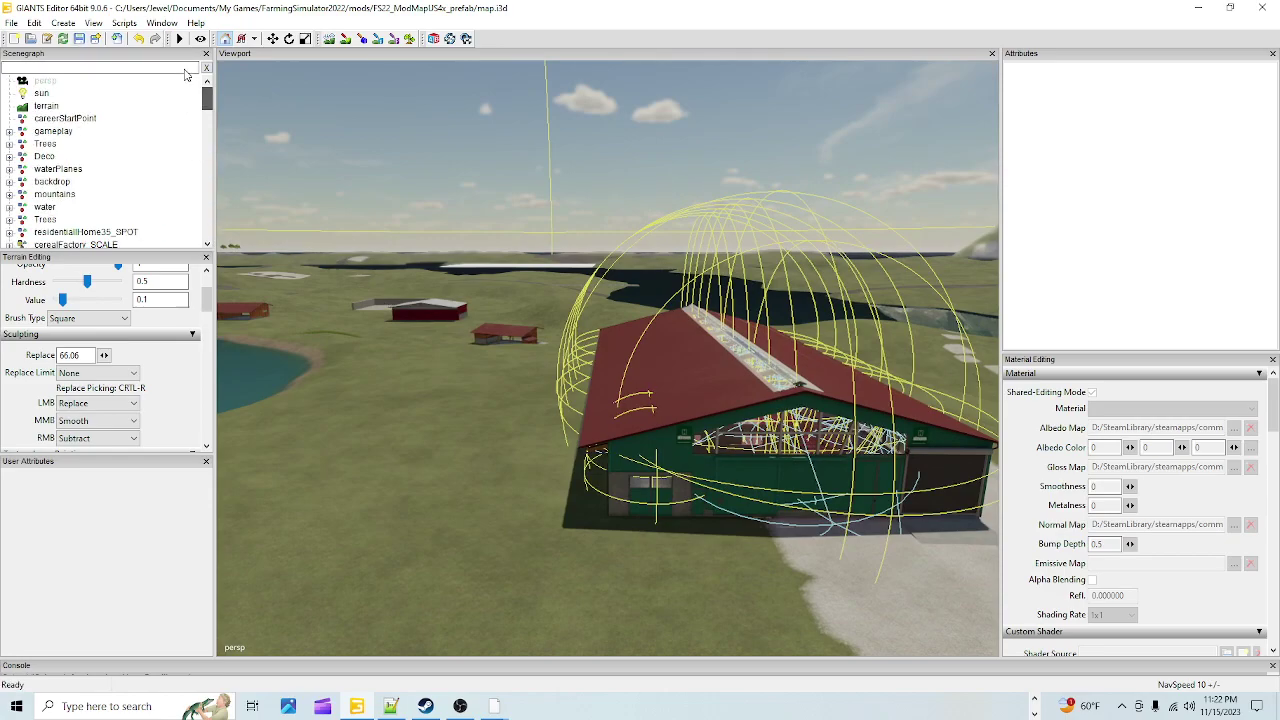
Move careerStartPoint onto the grass before cowBarnBig at about 441.4, 65.8, -1233.1, rotate it to about 180, -86, -180, and save the map
click(65, 118)
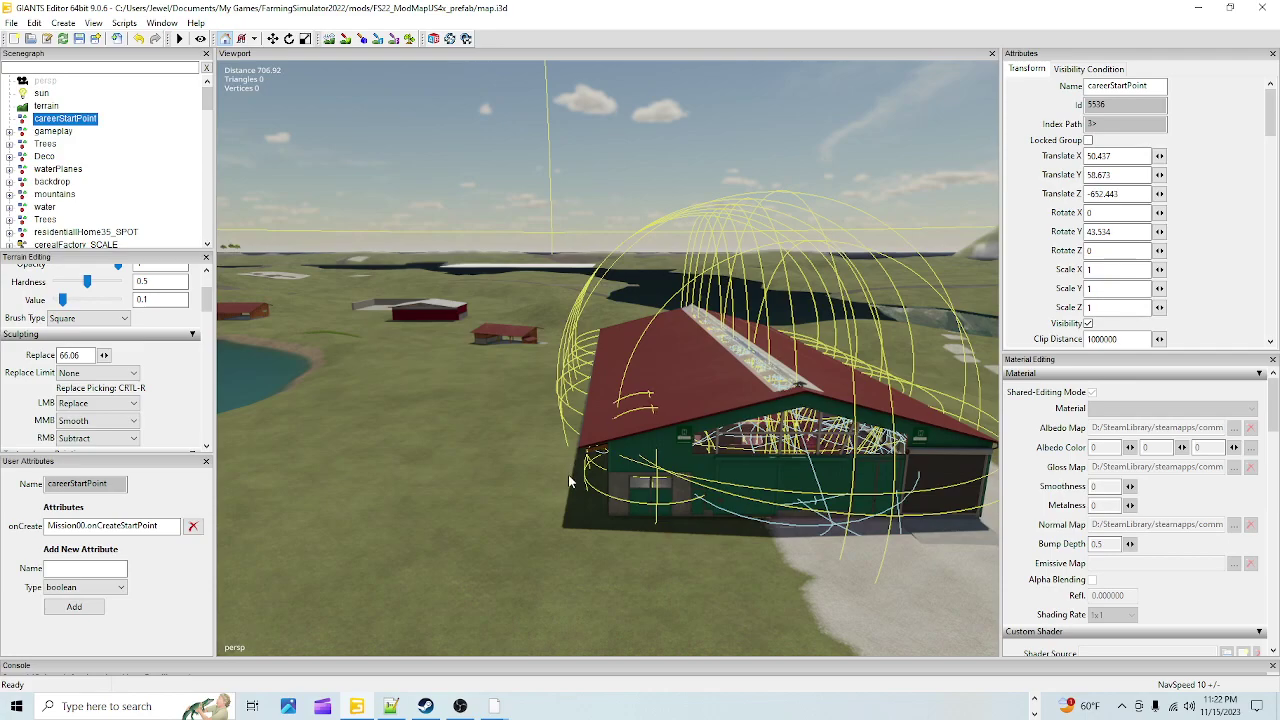
key(f)
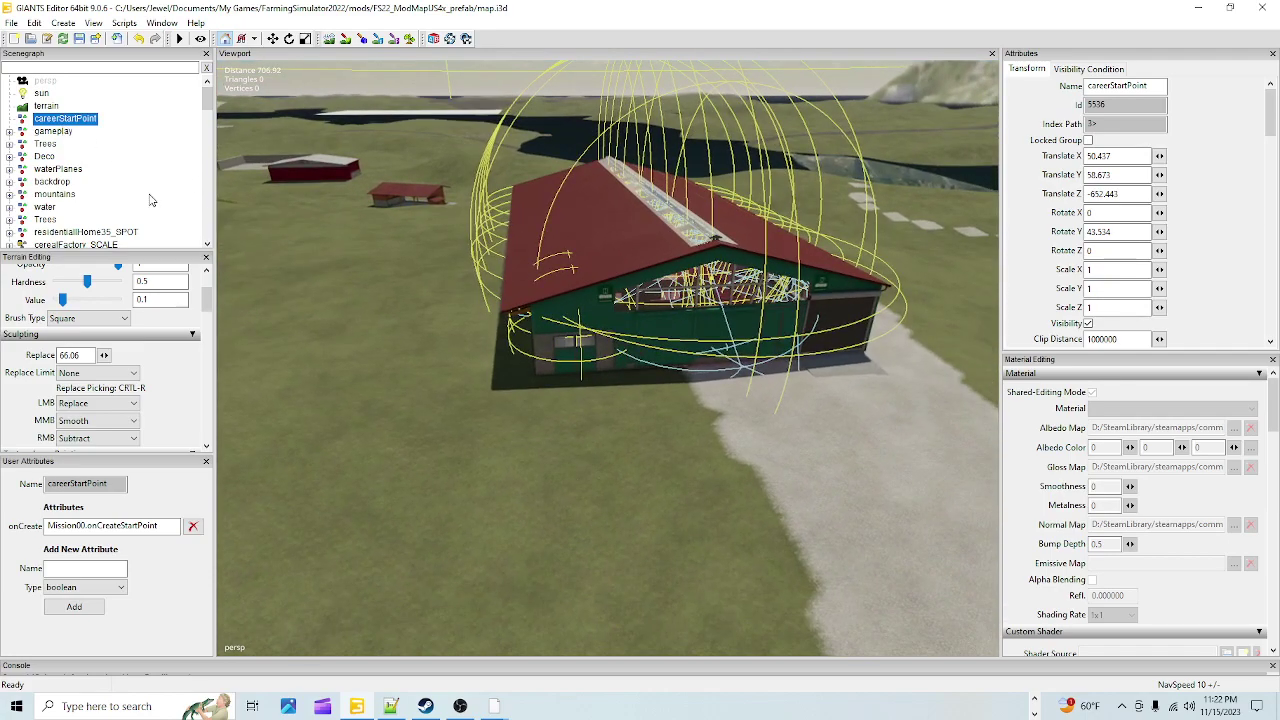
click(631, 445)
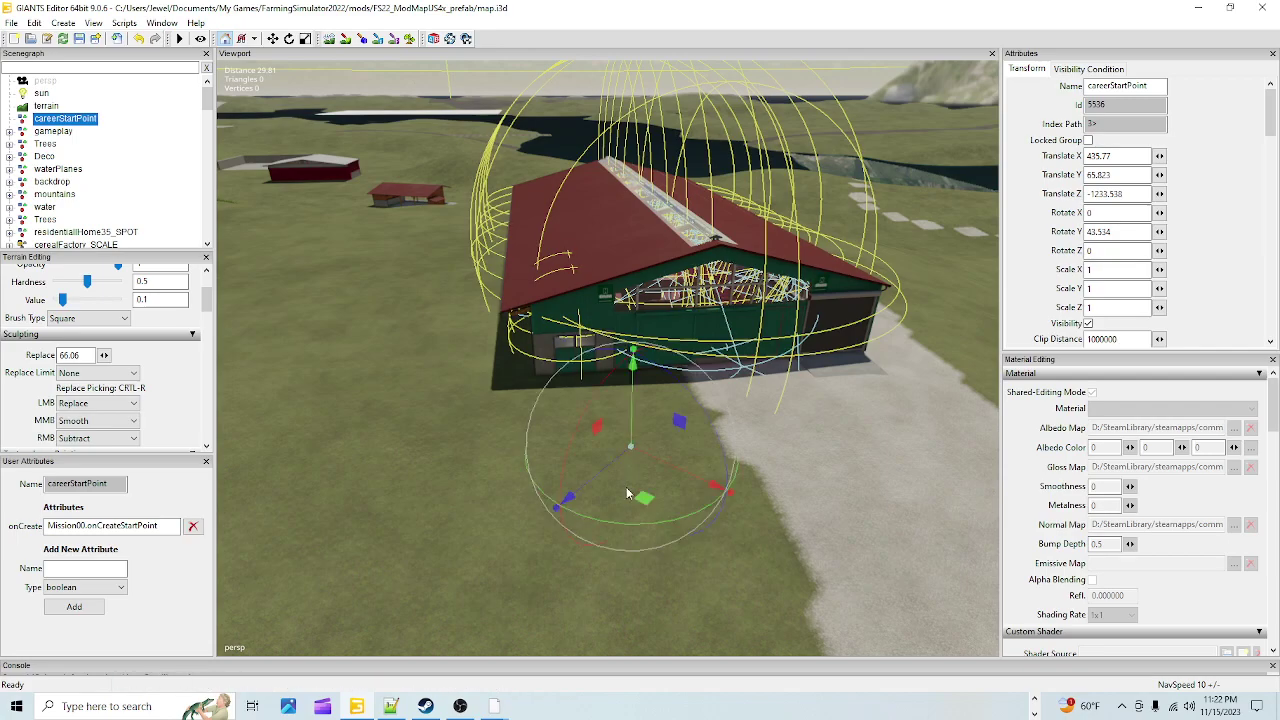
mouse_move(630, 530)
mouse_down()
mouse_move(460, 375)
mouse_move(495, 362)
mouse_move(605, 418)
mouse_move(645, 524)
mouse_up()
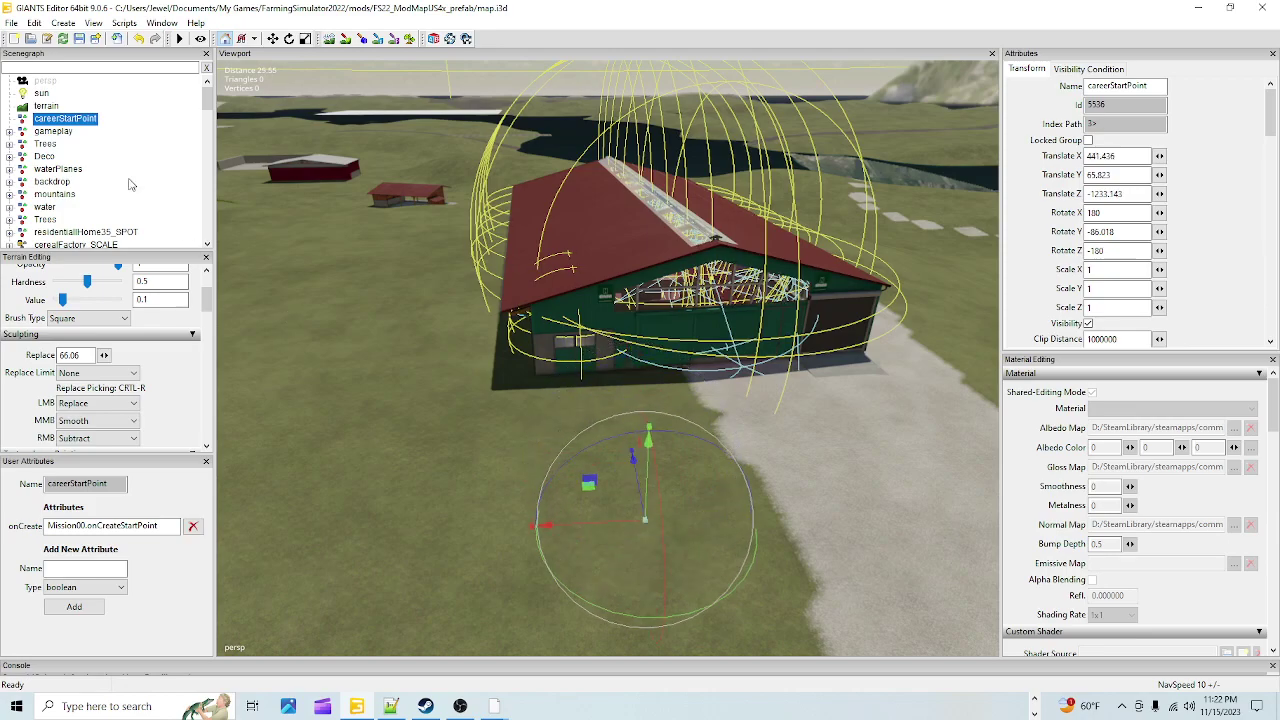
click(79, 38)
Switch to File Explorer and open the SteamLibrary\steamapps\common folder on New Volume (D:)
click(1046, 703)
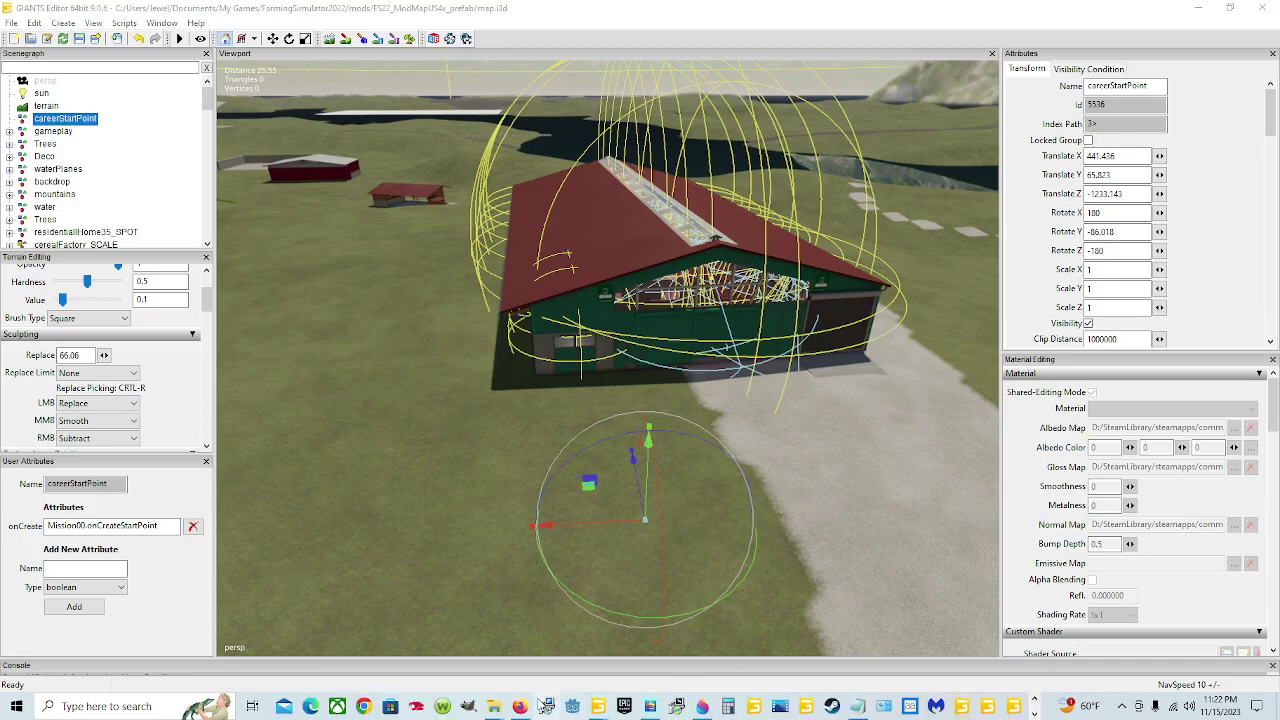
mouse_move(510, 706)
click(505, 655)
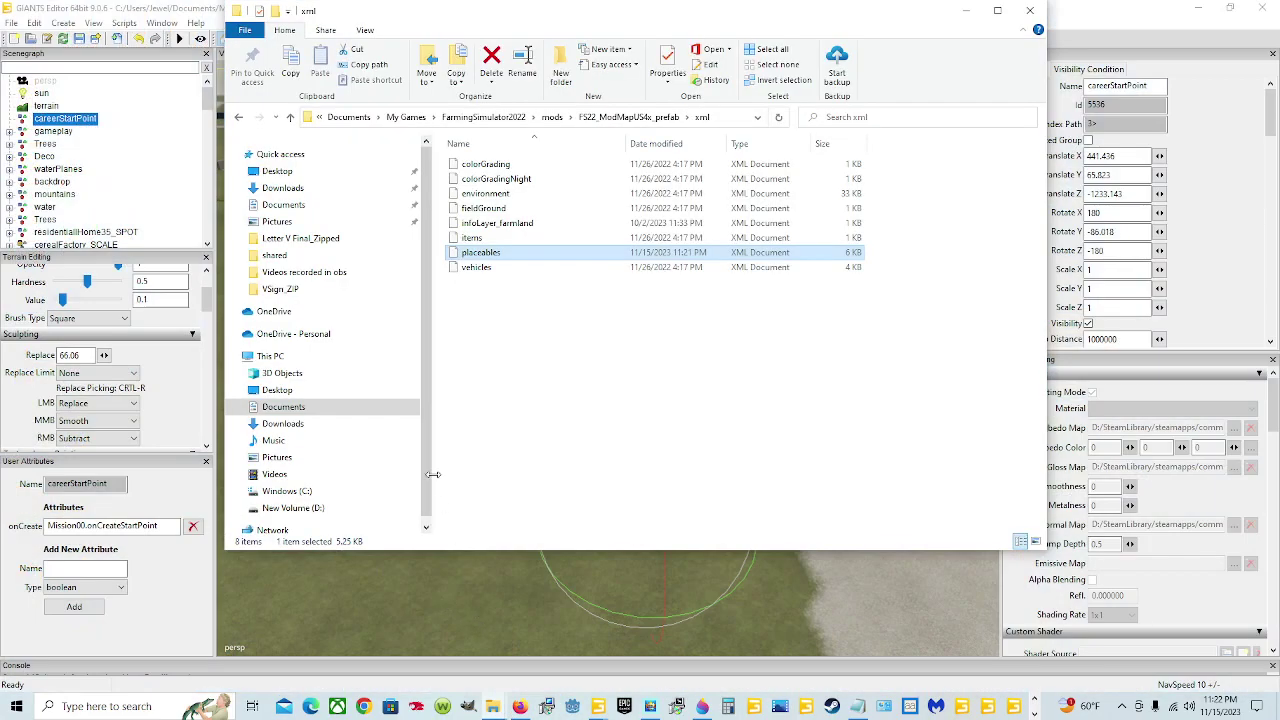
click(330, 508)
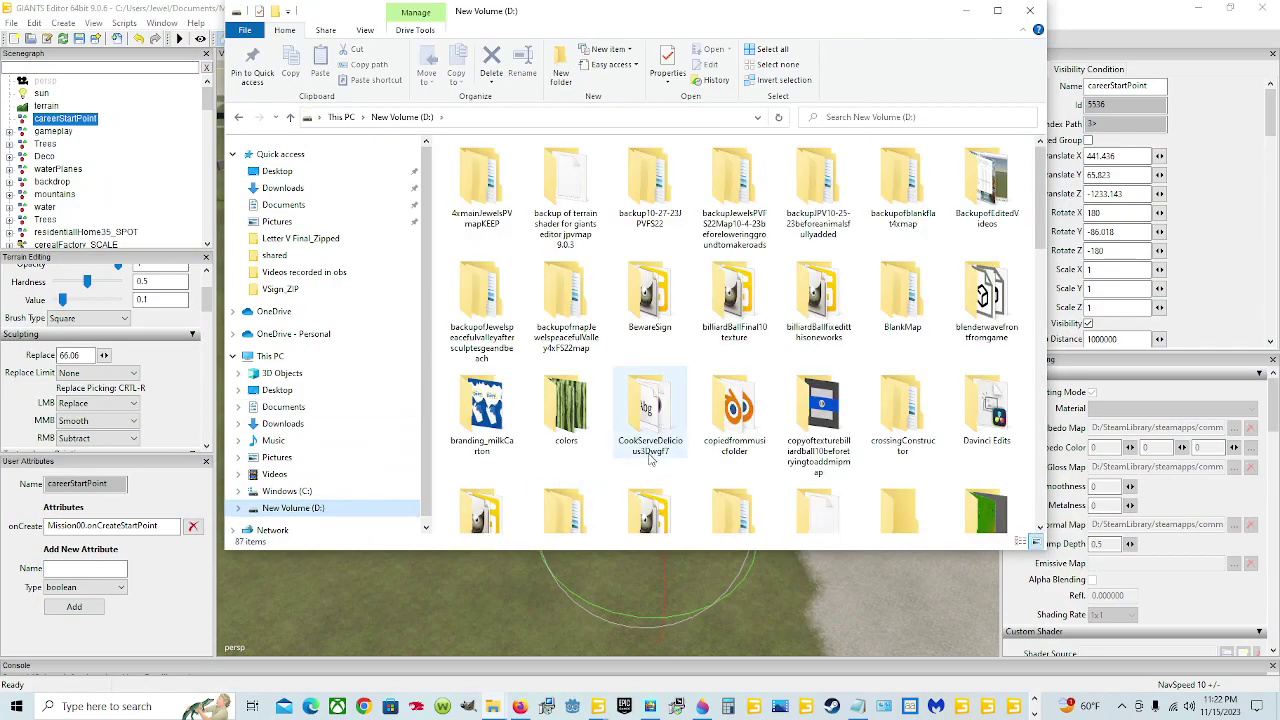
scroll(648, 460, down, 2)
scroll(695, 430, down, 5)
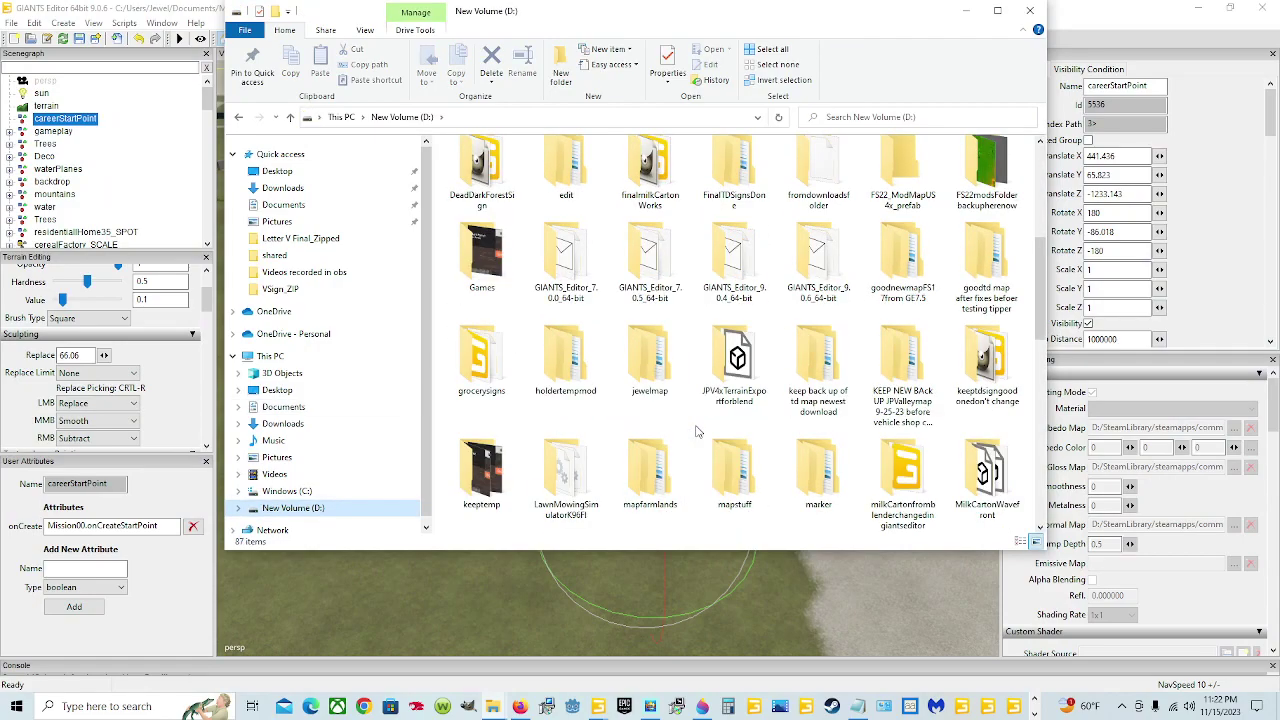
scroll(697, 430, up, 2)
scroll(697, 430, down, 5)
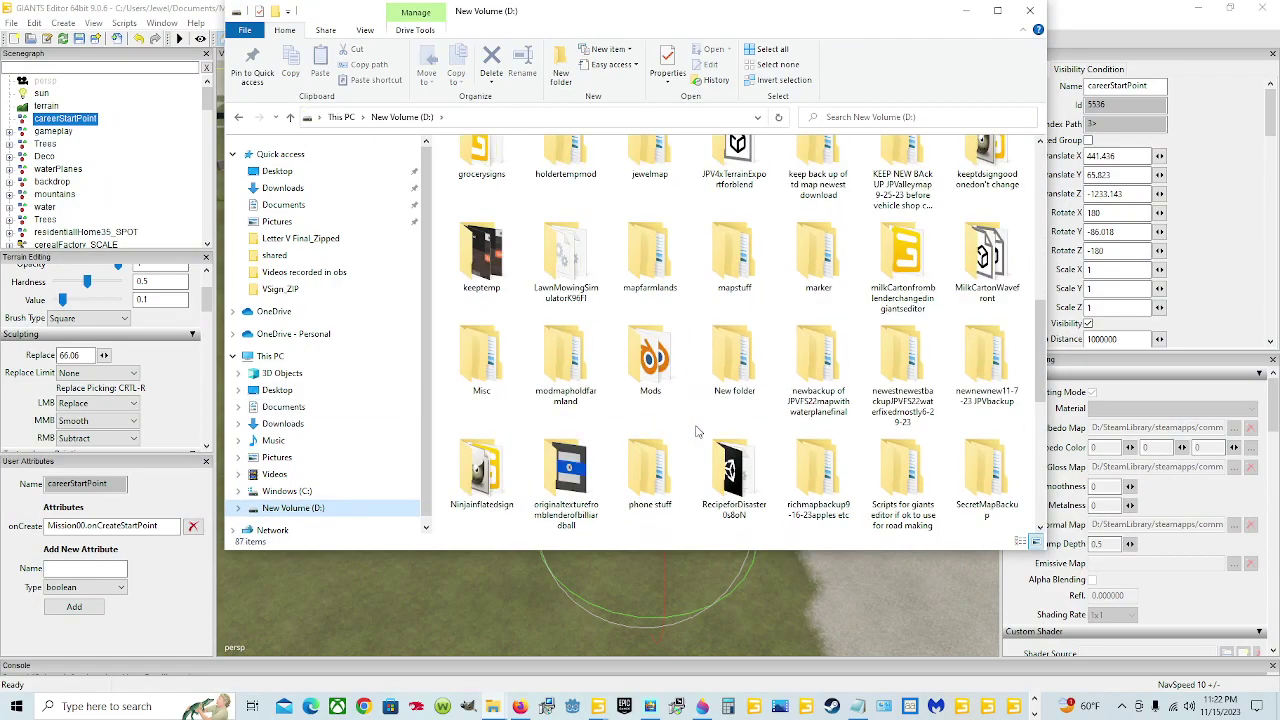
scroll(697, 432, down, 3)
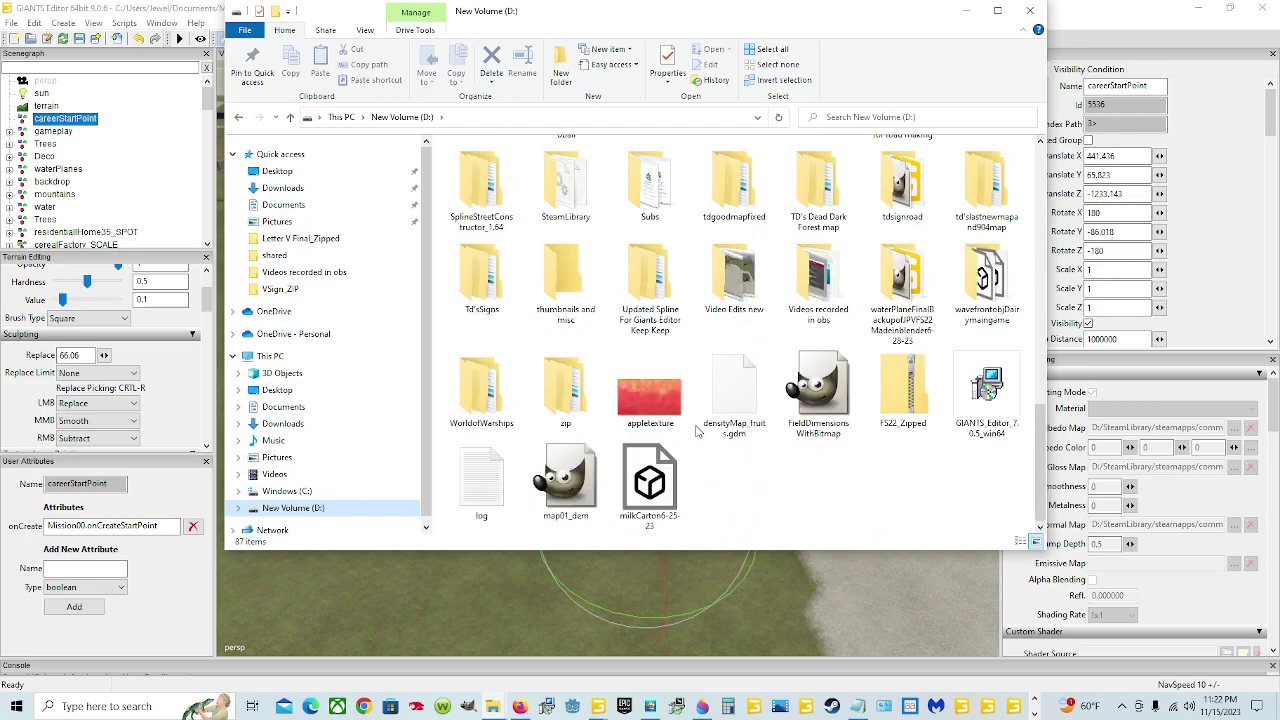
double_click(562, 185)
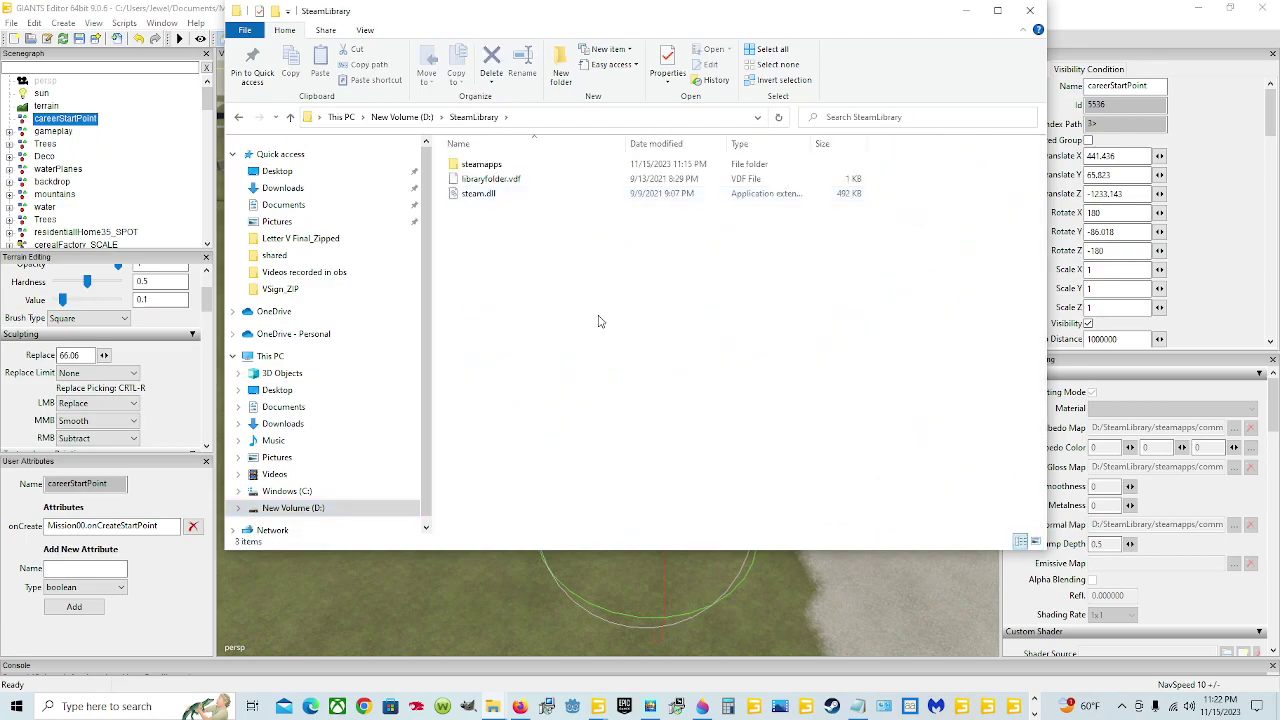
double_click(530, 165)
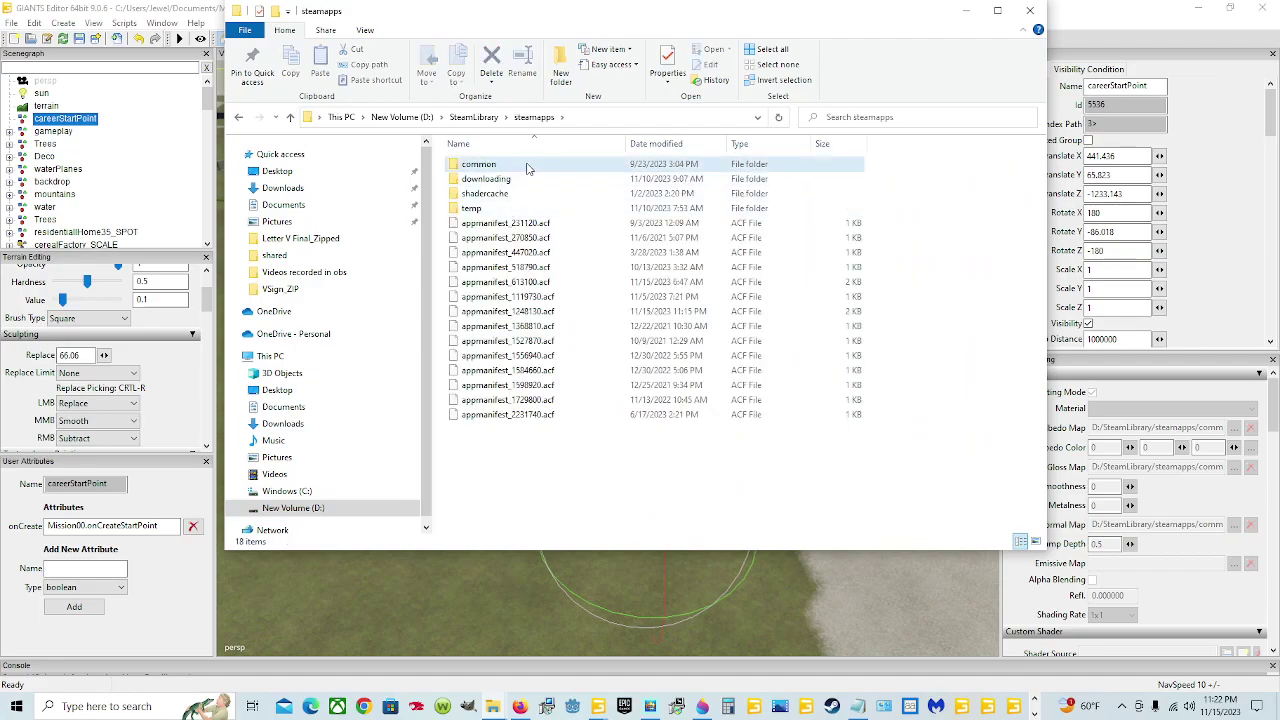
double_click(529, 166)
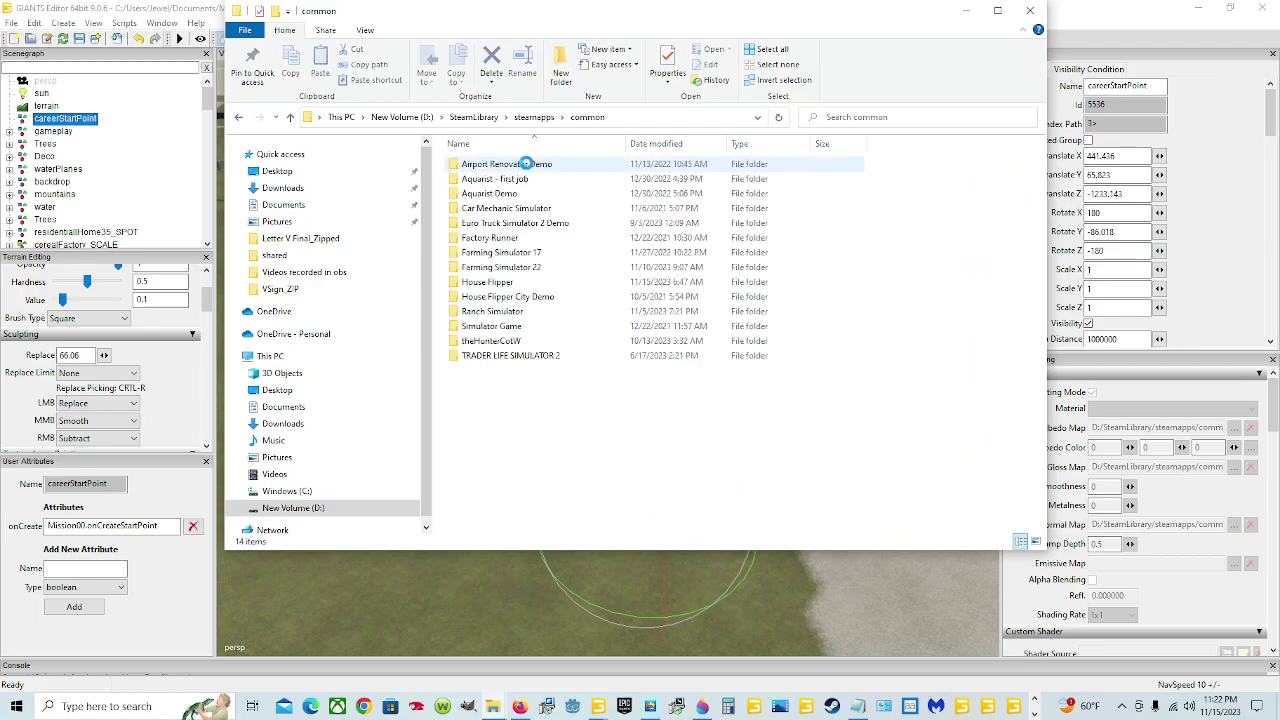
Open the cowBarnBig folder under Farming Simulator 22\data\placeables\rudolfHormann
double_click(550, 268)
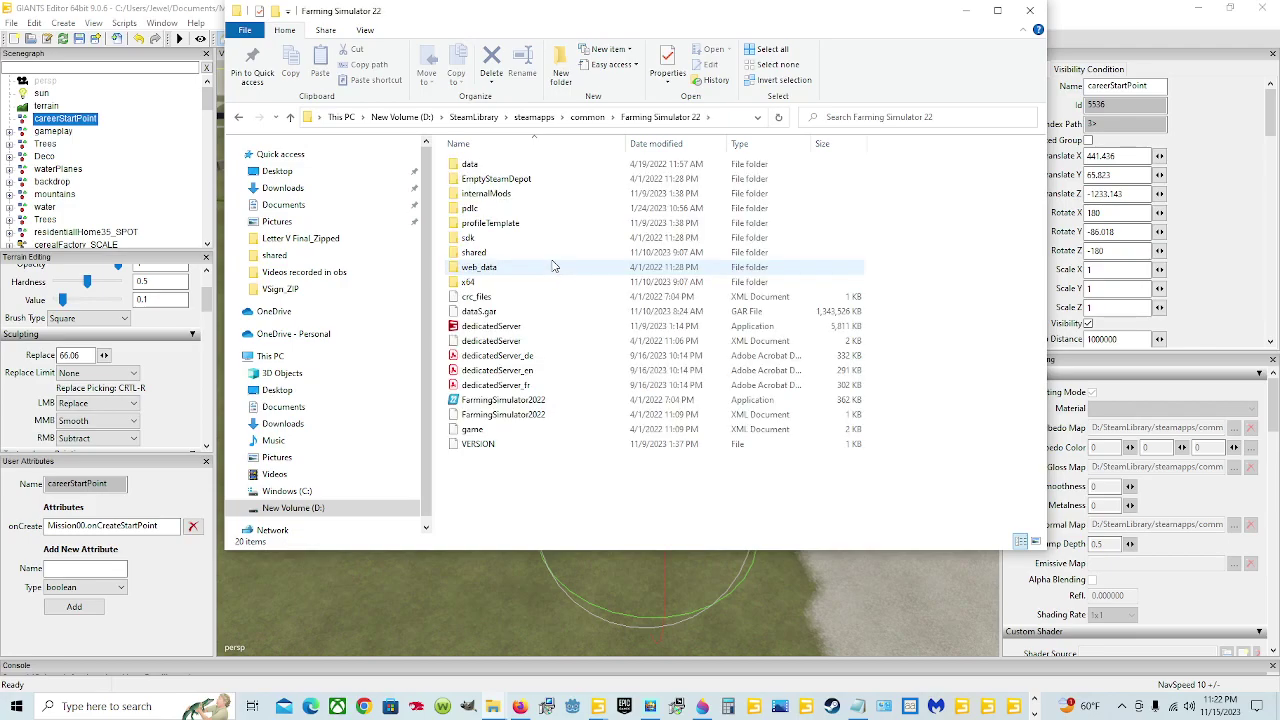
double_click(513, 288)
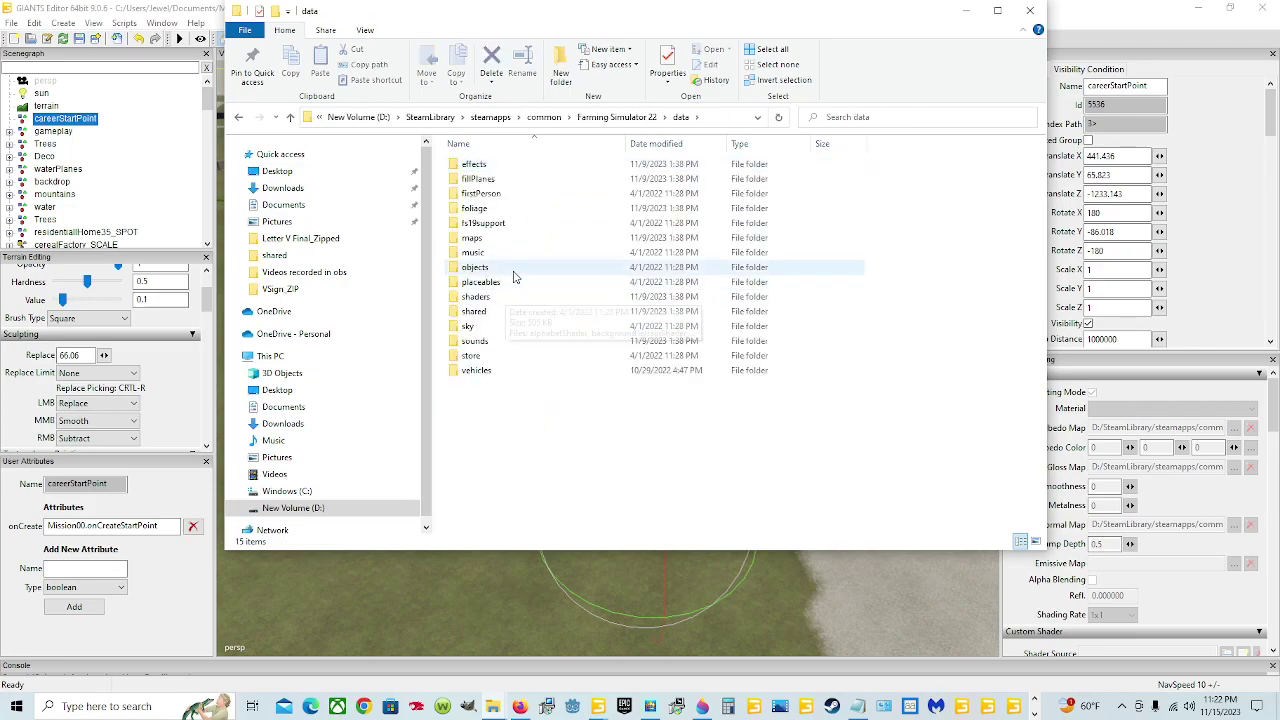
double_click(508, 288)
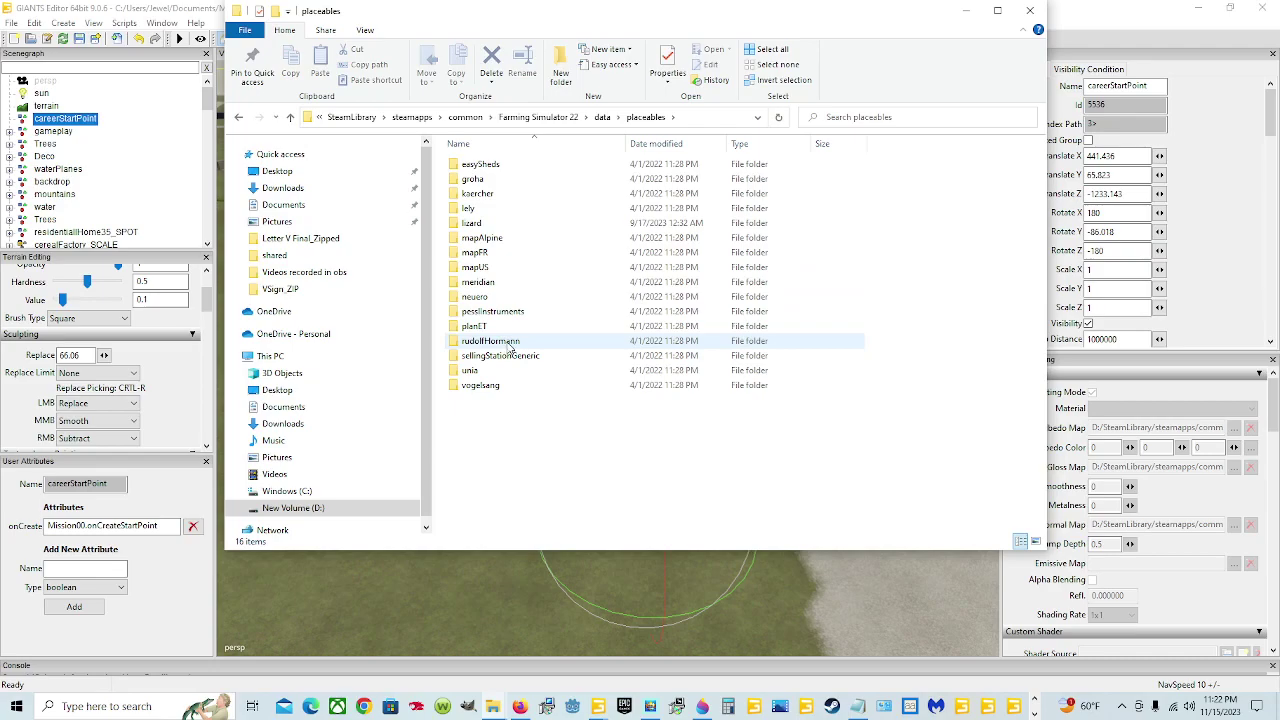
click(510, 344)
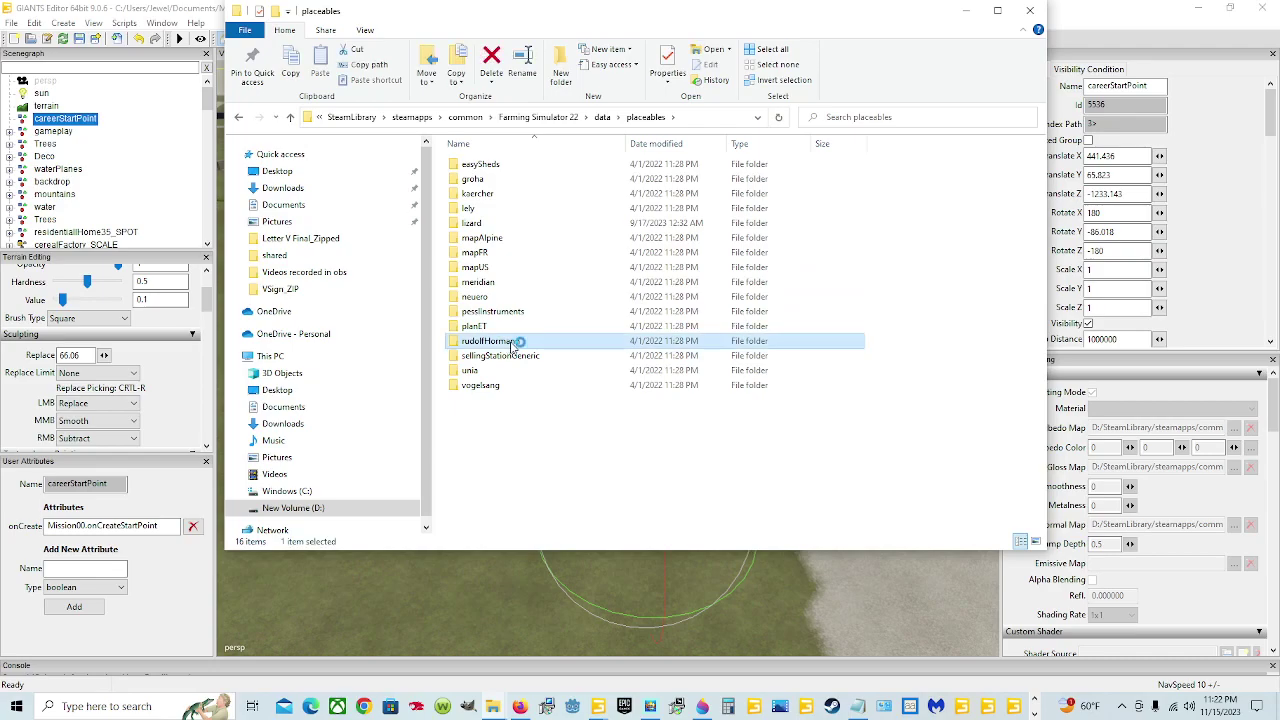
double_click(512, 345)
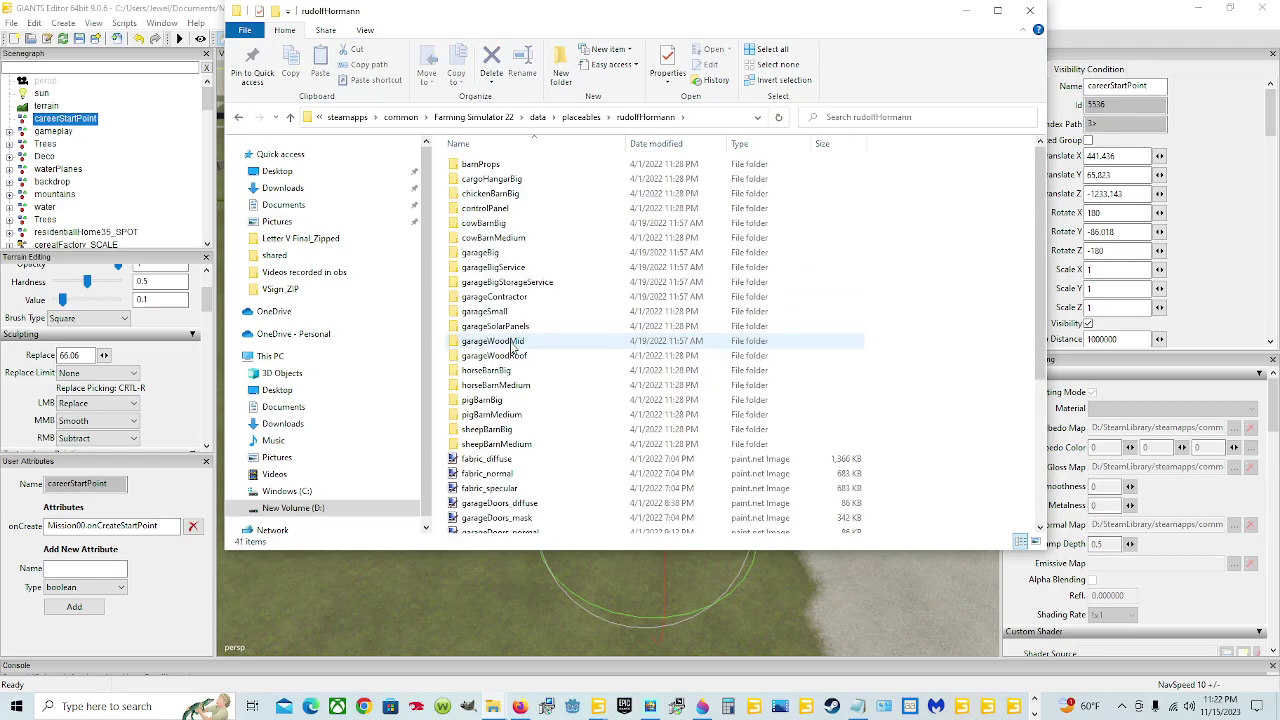
double_click(492, 223)
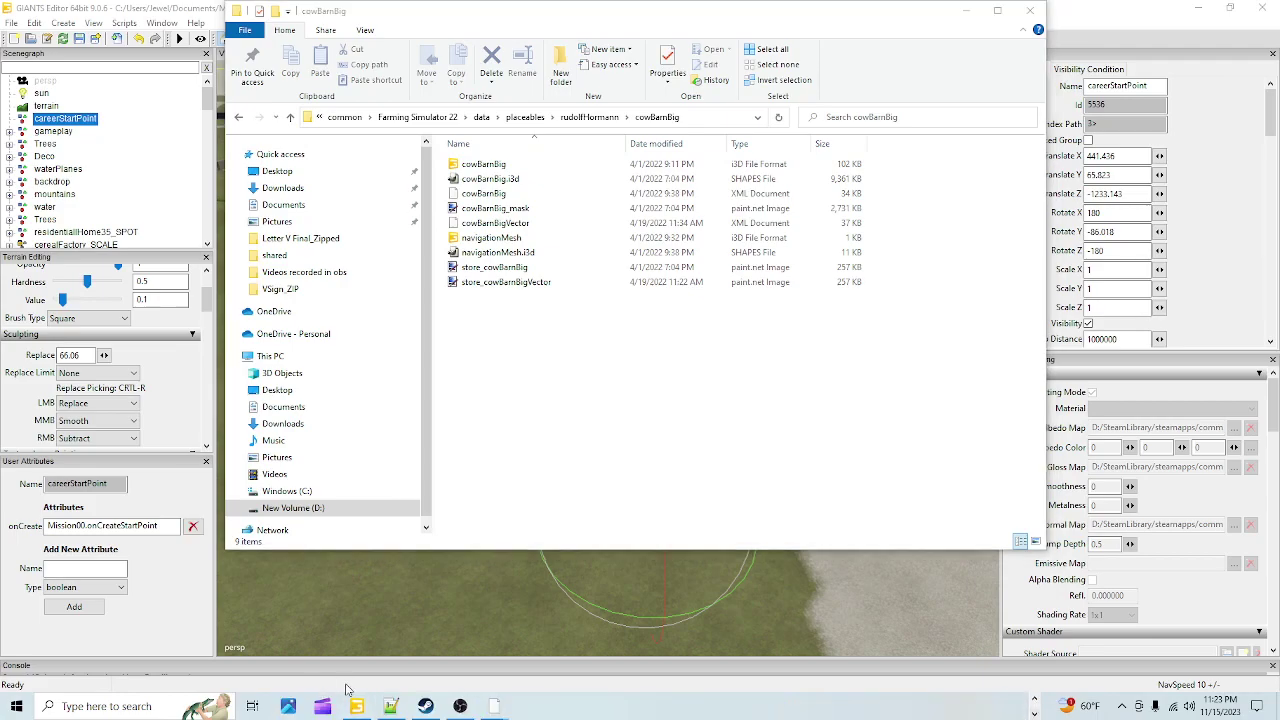
Open the cowBarnBig XML document from the game's cowBarnBig folder in Notepad++
click(389, 706)
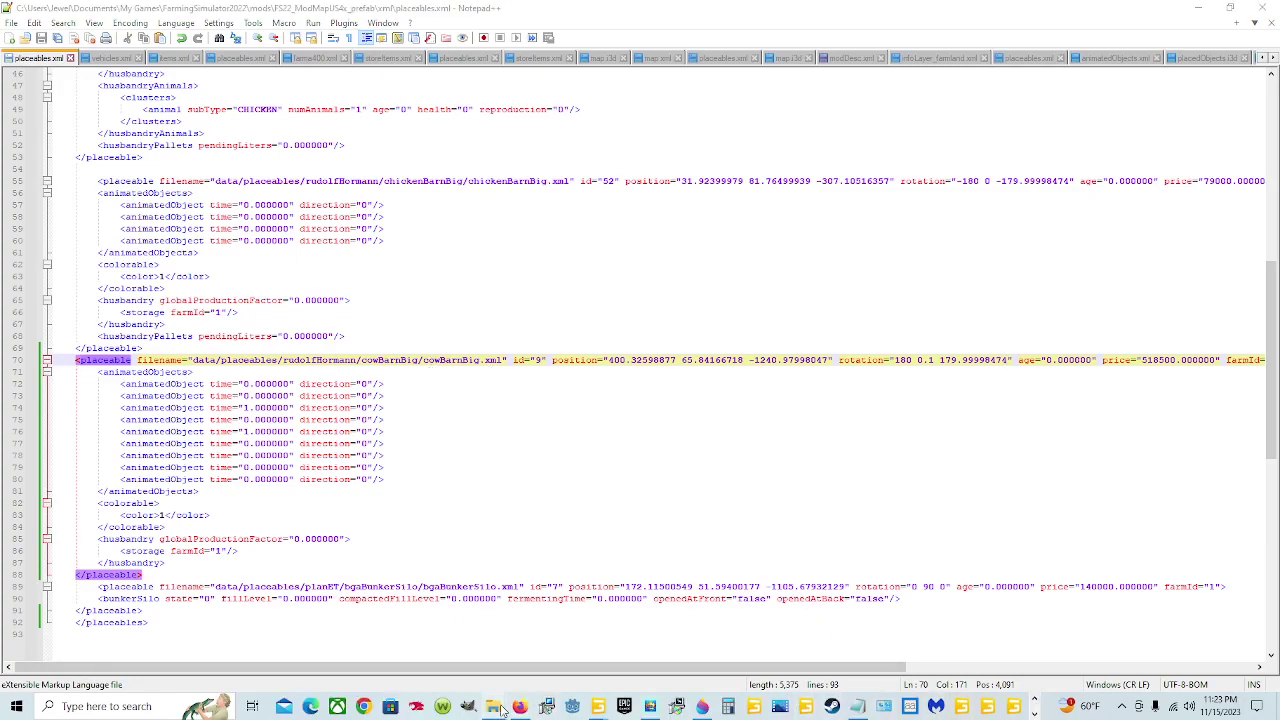
mouse_move(503, 708)
click(508, 652)
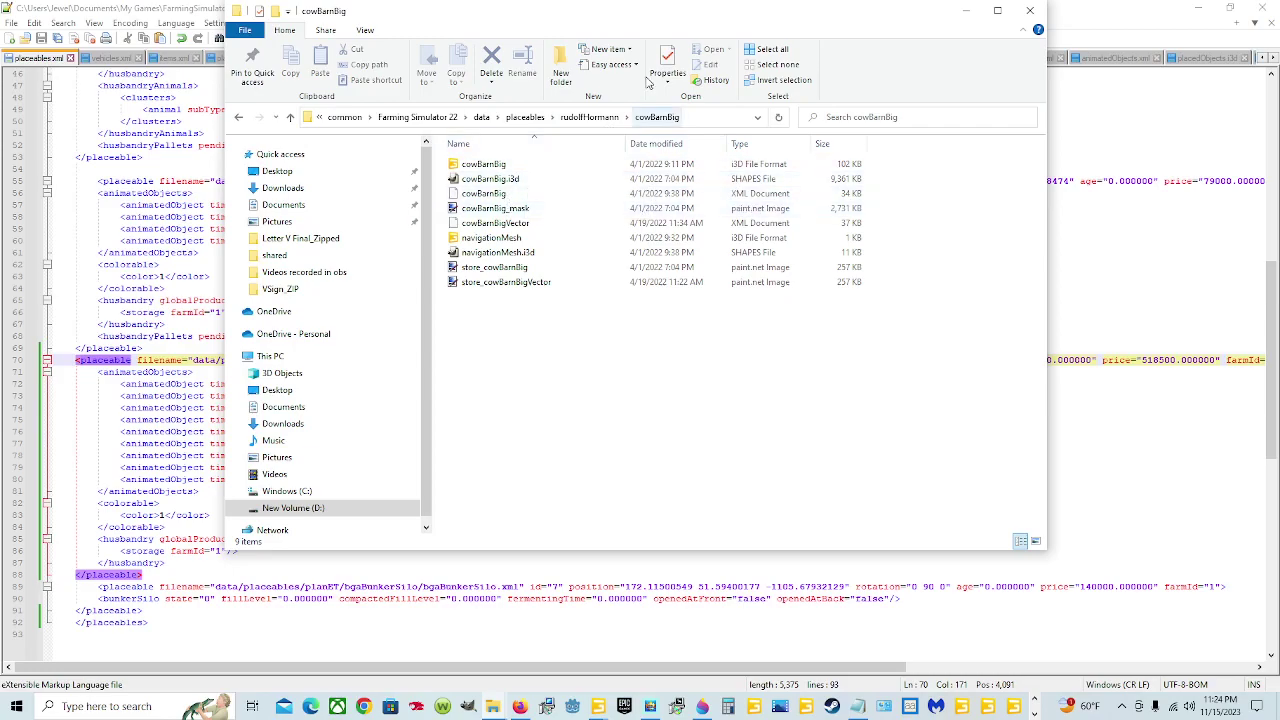
click(549, 202)
right_click(549, 202)
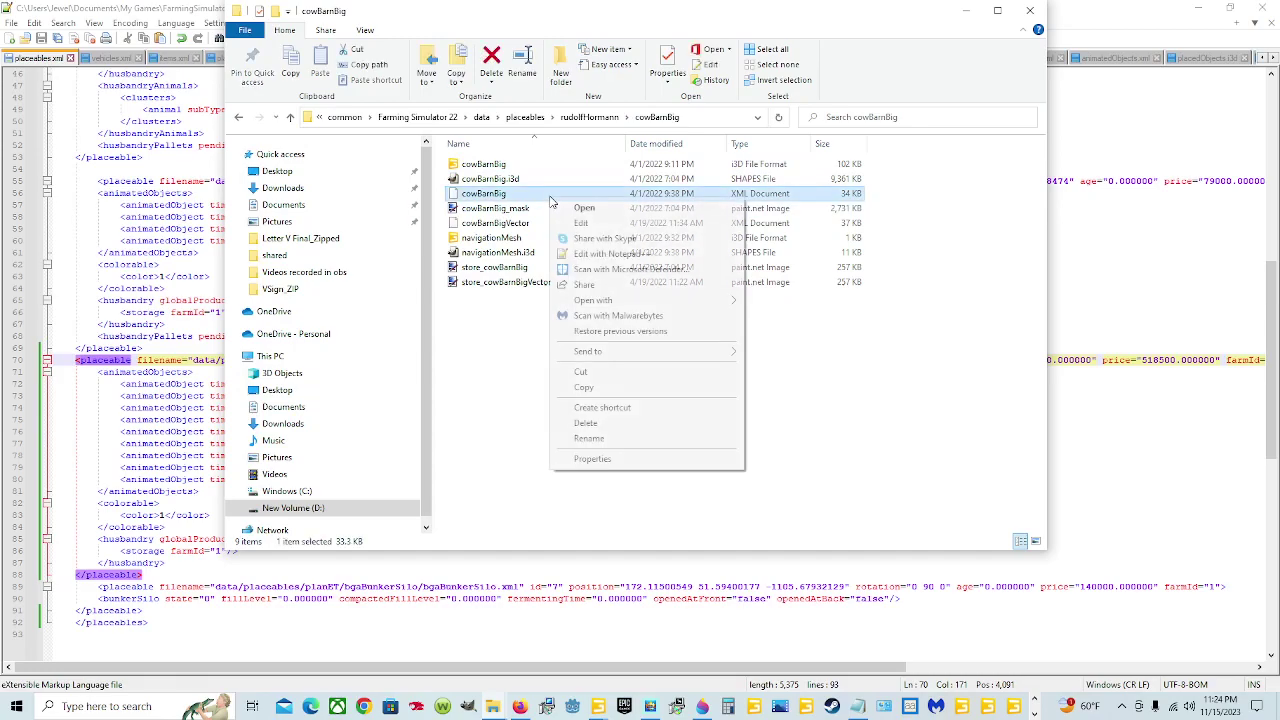
click(619, 256)
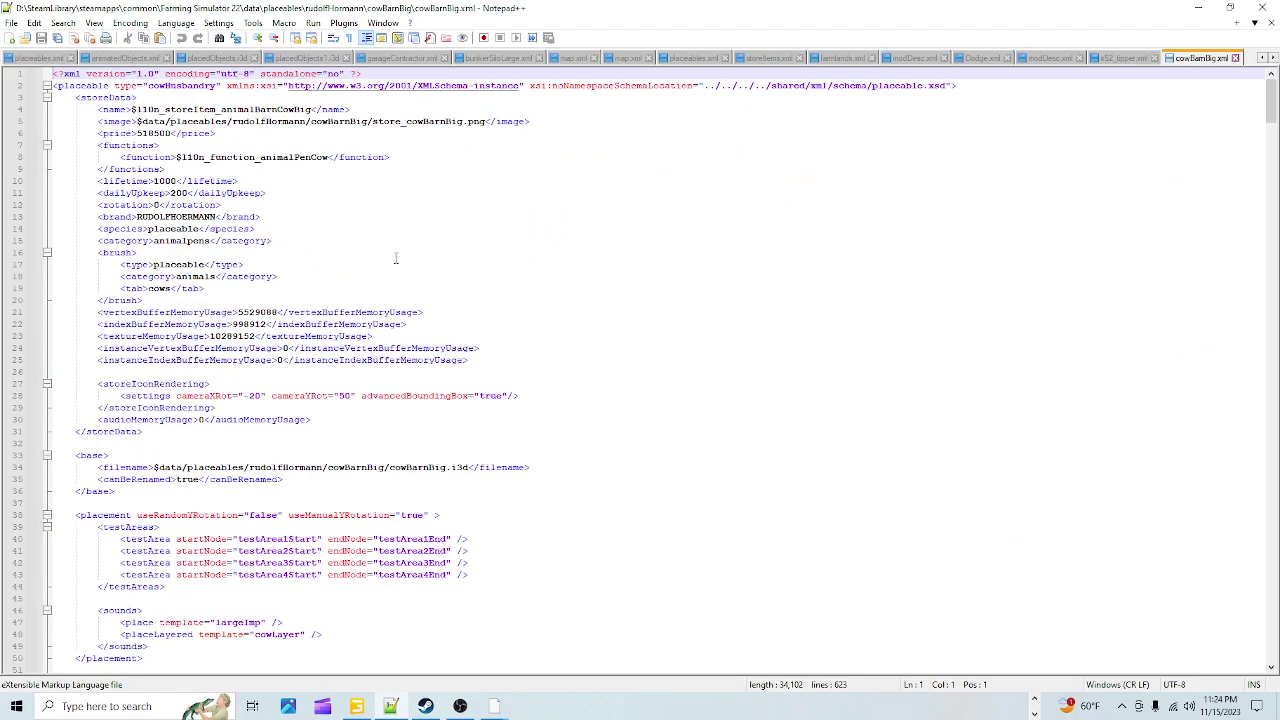
Examine the storeData and base sections of cowBarnBig.xml, comparing the referenced i3d filename with the files in the cowBarnBig folder
scroll(393, 258, down, 3)
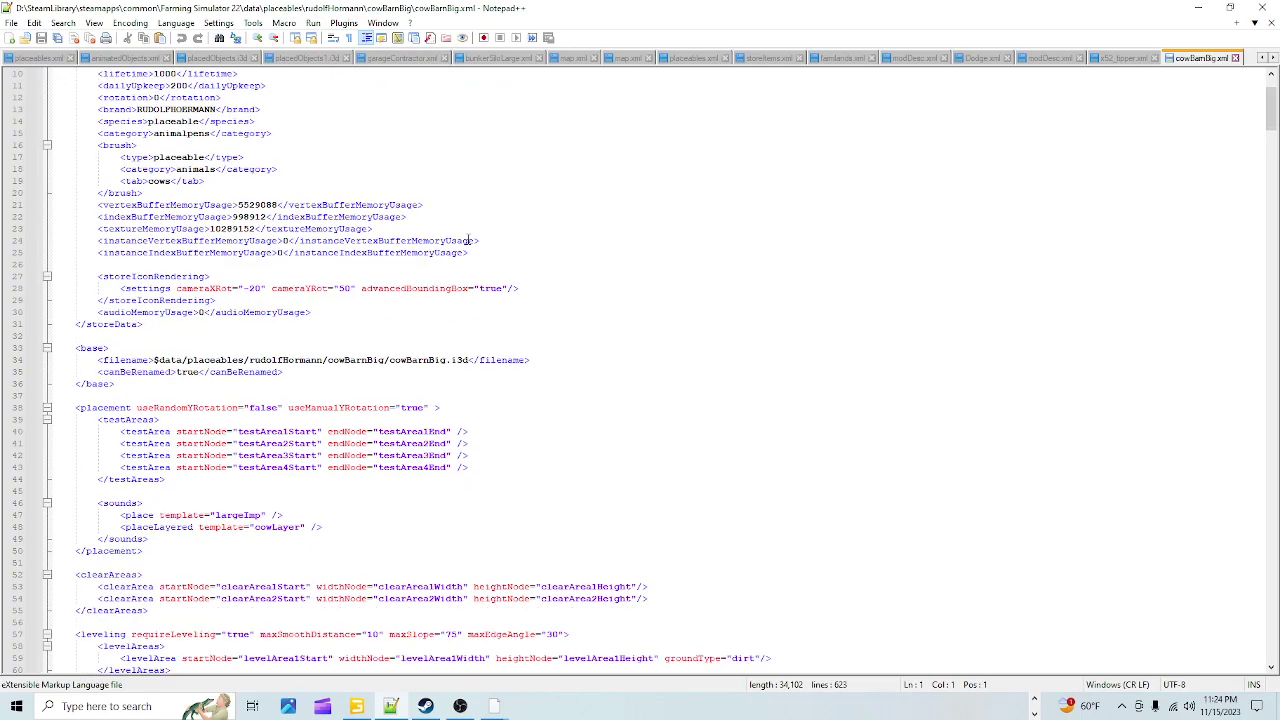
scroll(574, 307, down, 2)
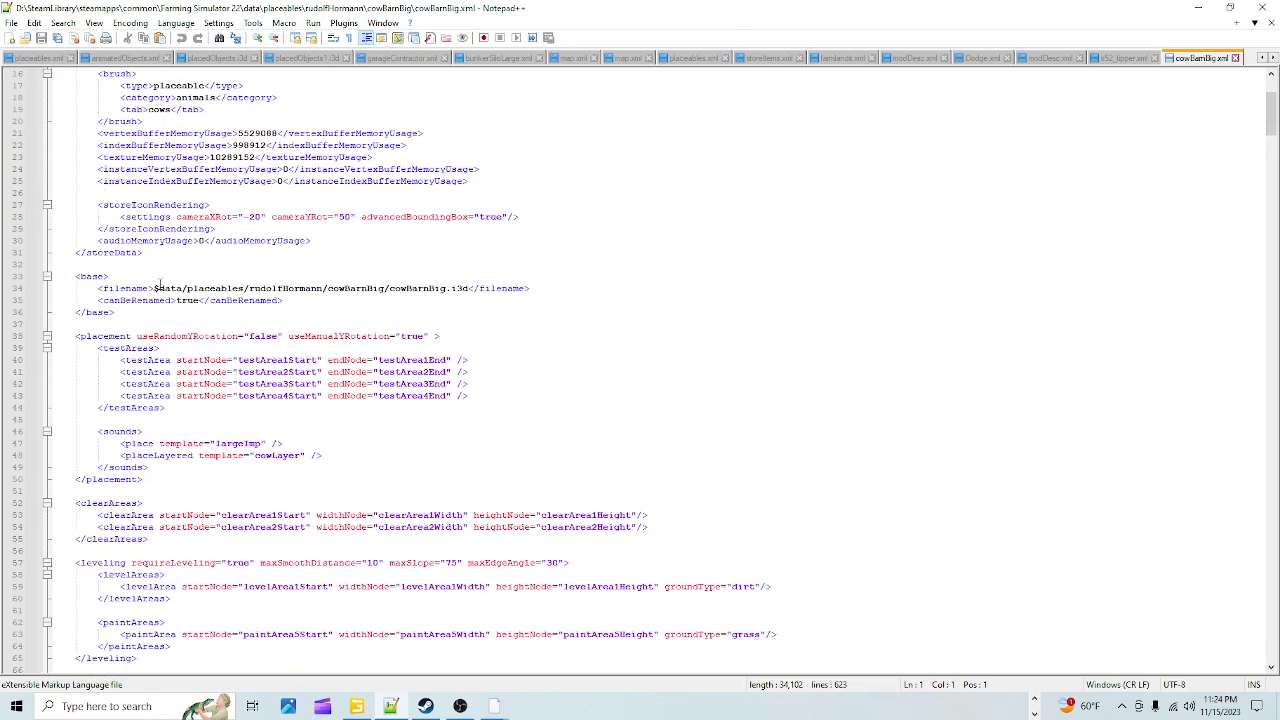
scroll(463, 290, down, 1)
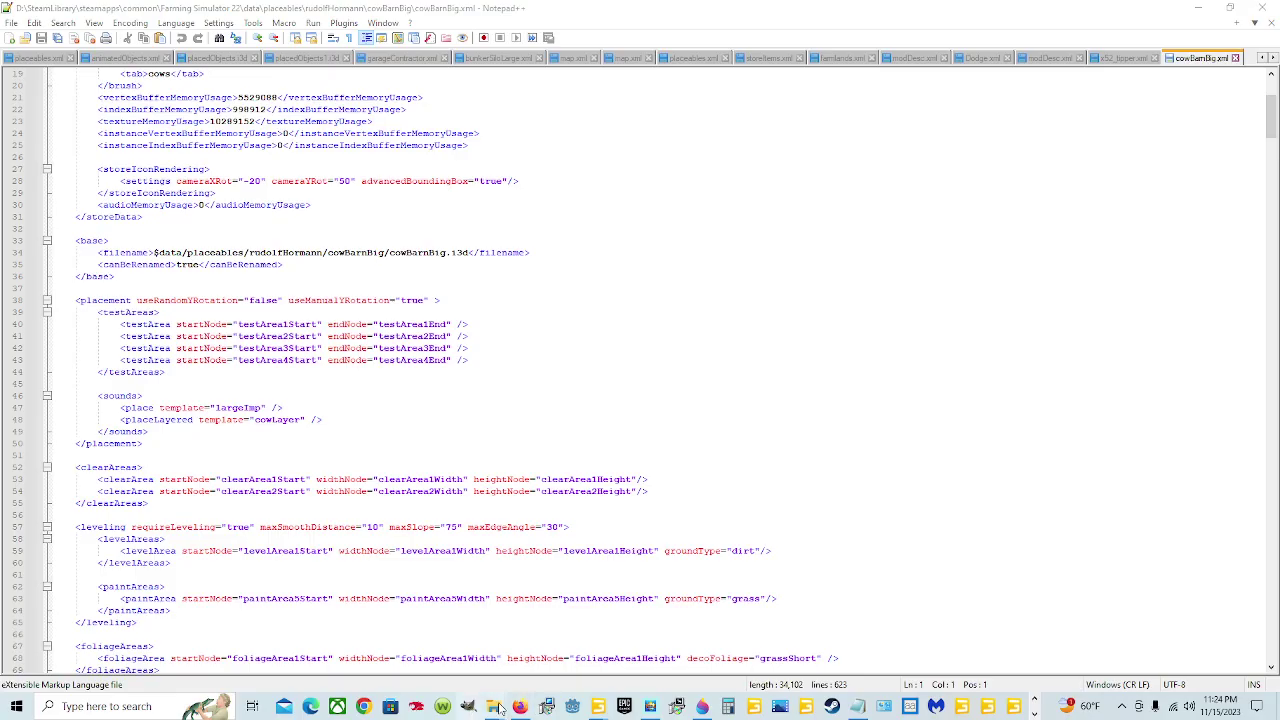
click(521, 705)
mouse_move(503, 705)
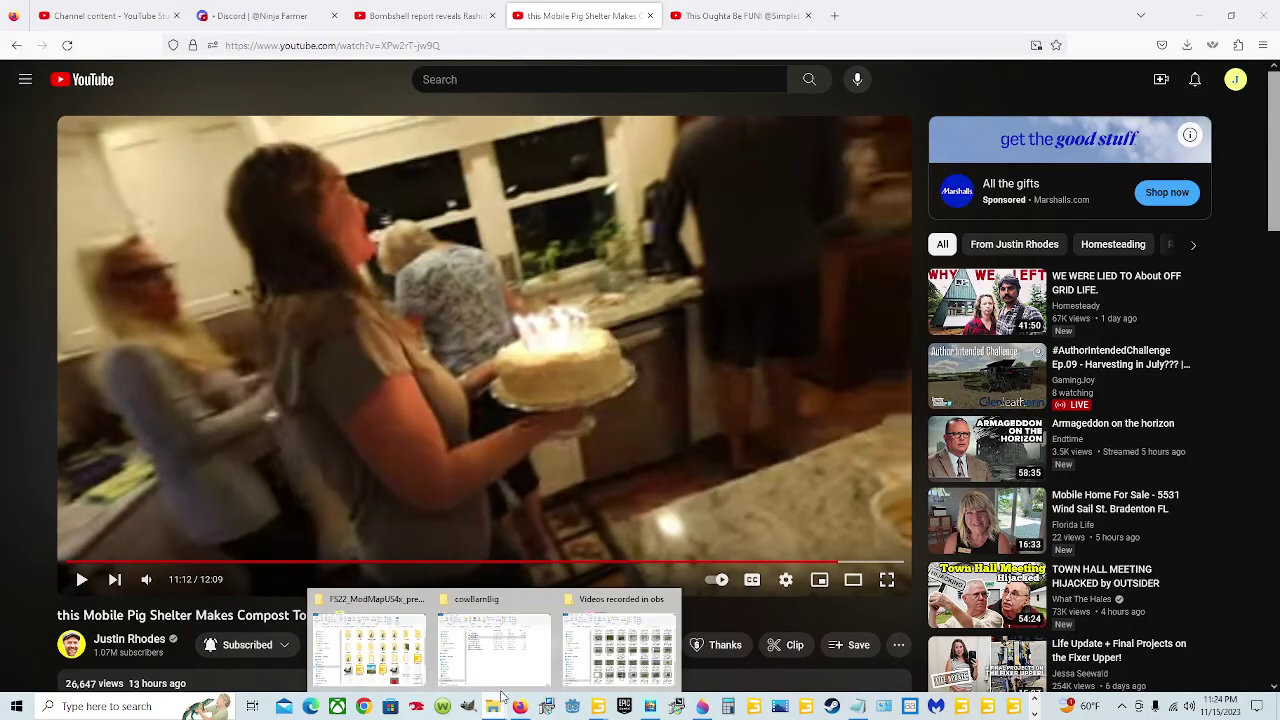
click(500, 640)
click(1200, 12)
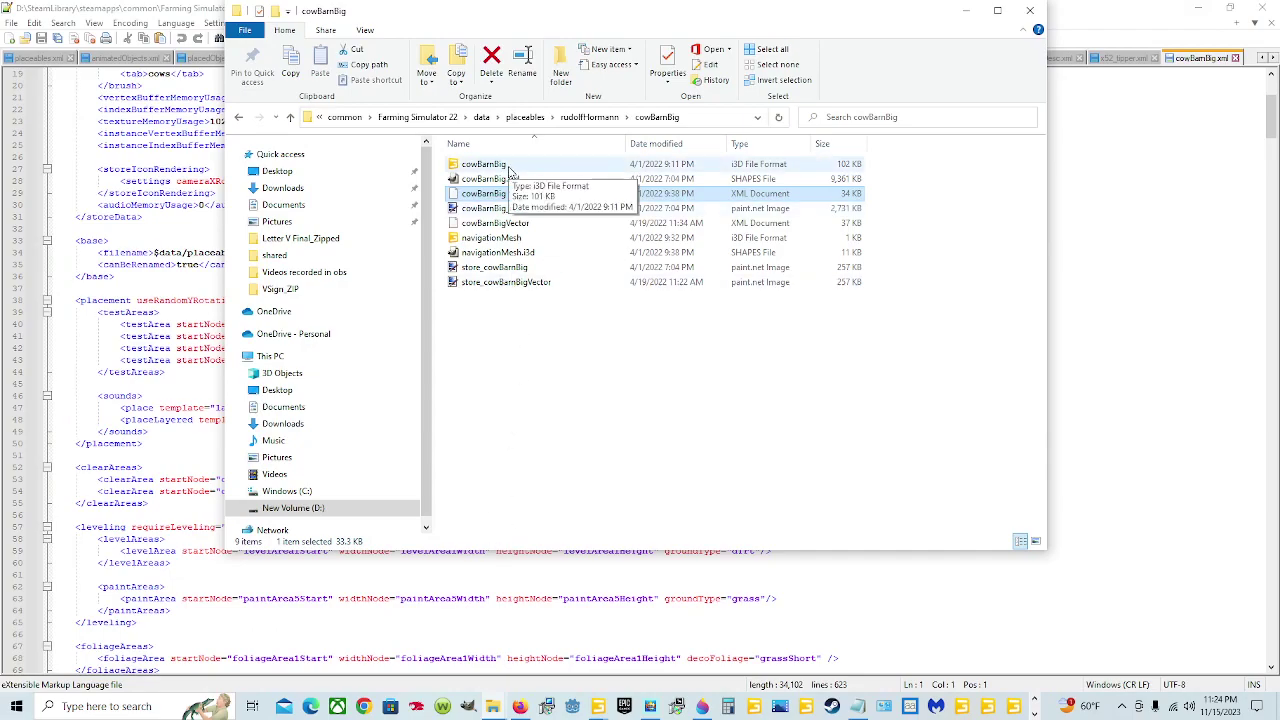
drag(556, 18, 401, 278)
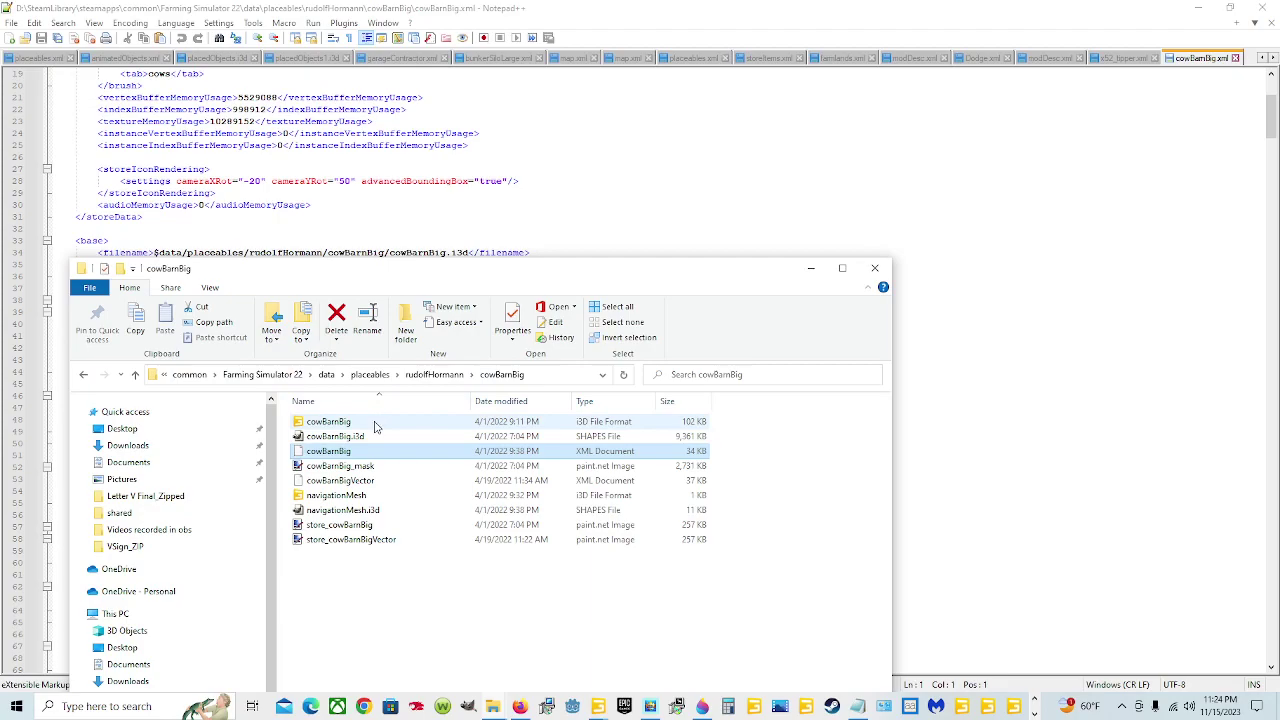
drag(440, 277, 815, 95)
Dismiss the folder window and examine the test, clear, leveling and foliage areas and trigger markers in cowBarnBig.xml
scroll(351, 310, down, 3)
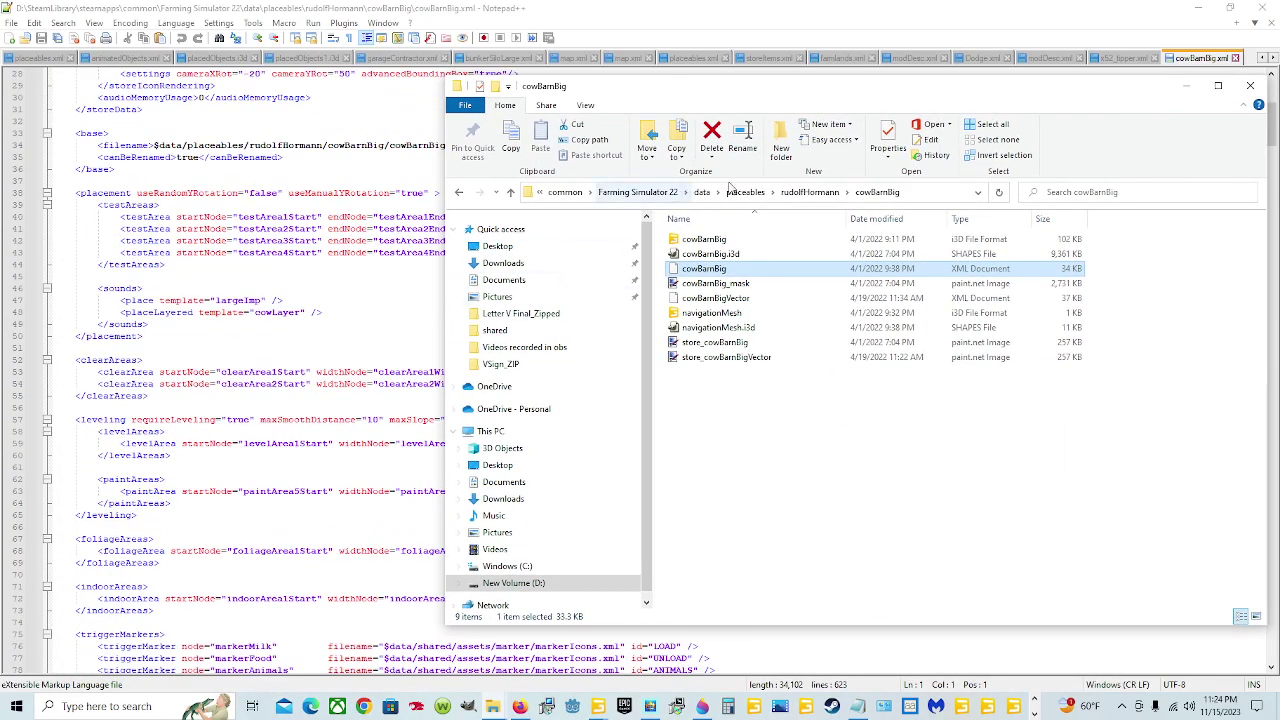
click(1180, 90)
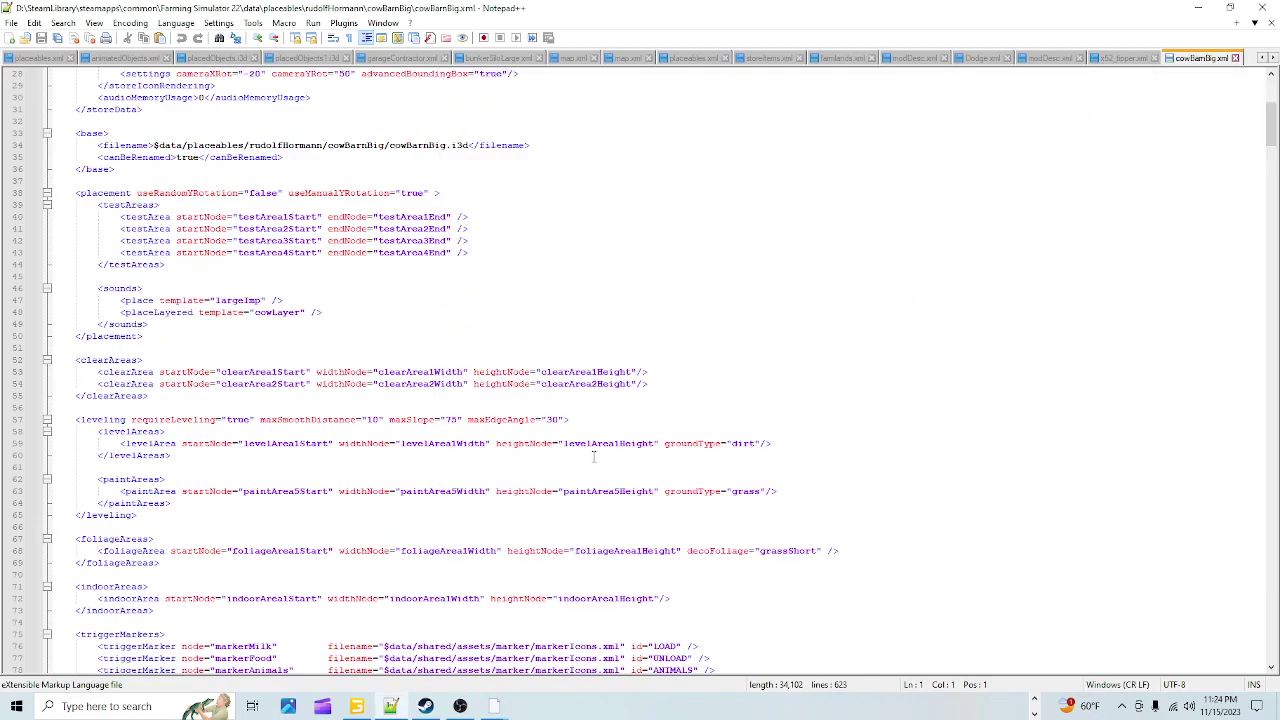
scroll(545, 425, down, 2)
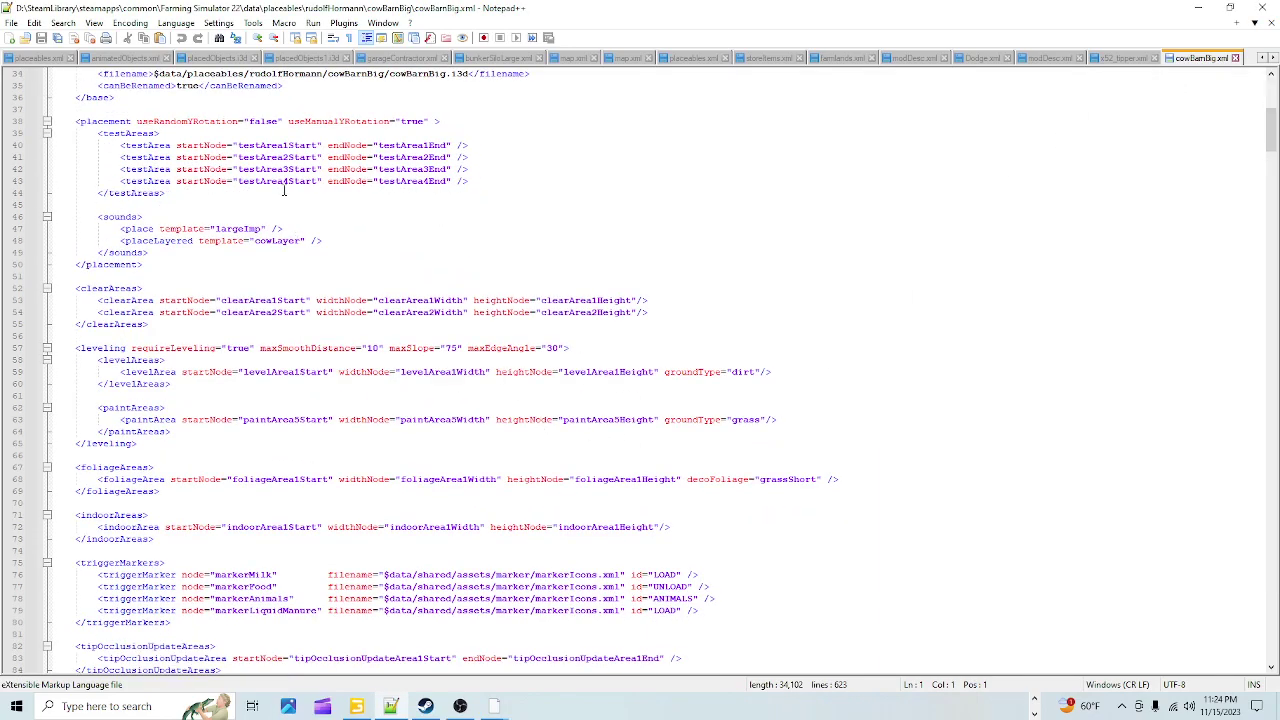